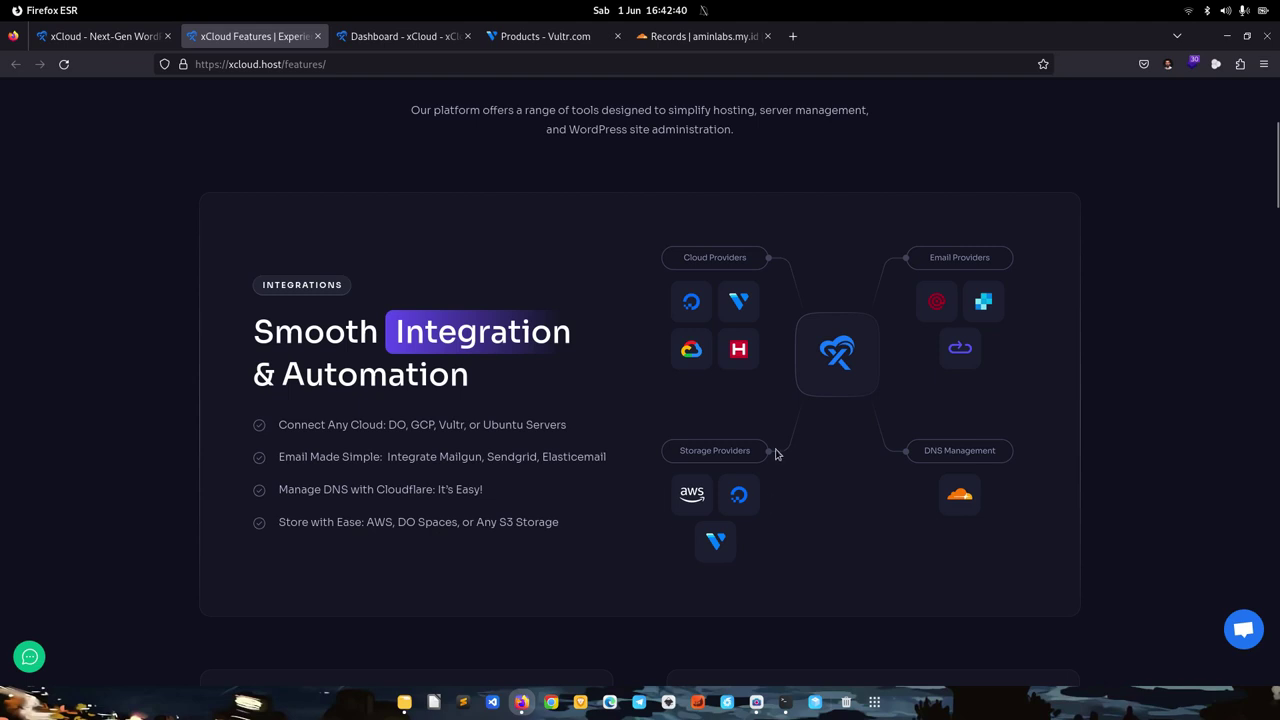
Step: Review the integration, server creation, site staging and server management sections of the xCloud features page
scroll(352, 356, down, 2)
scroll(352, 356, down, 3)
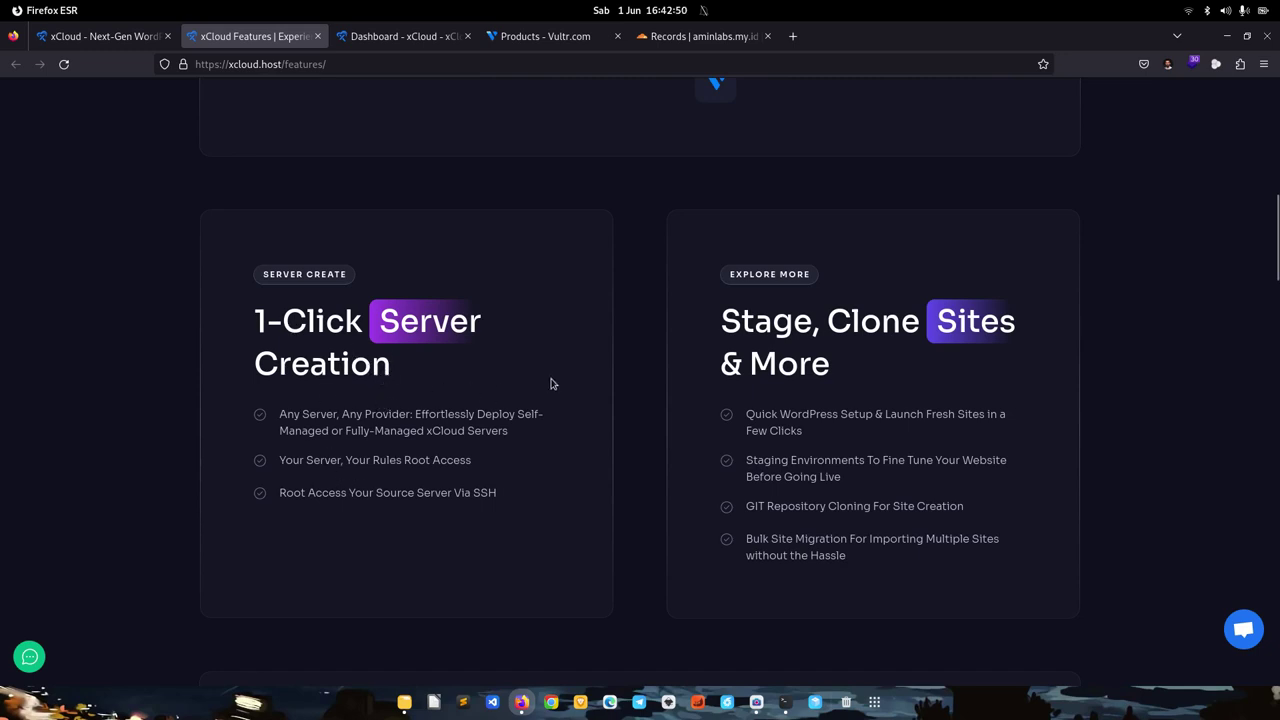
scroll(676, 348, down, 2)
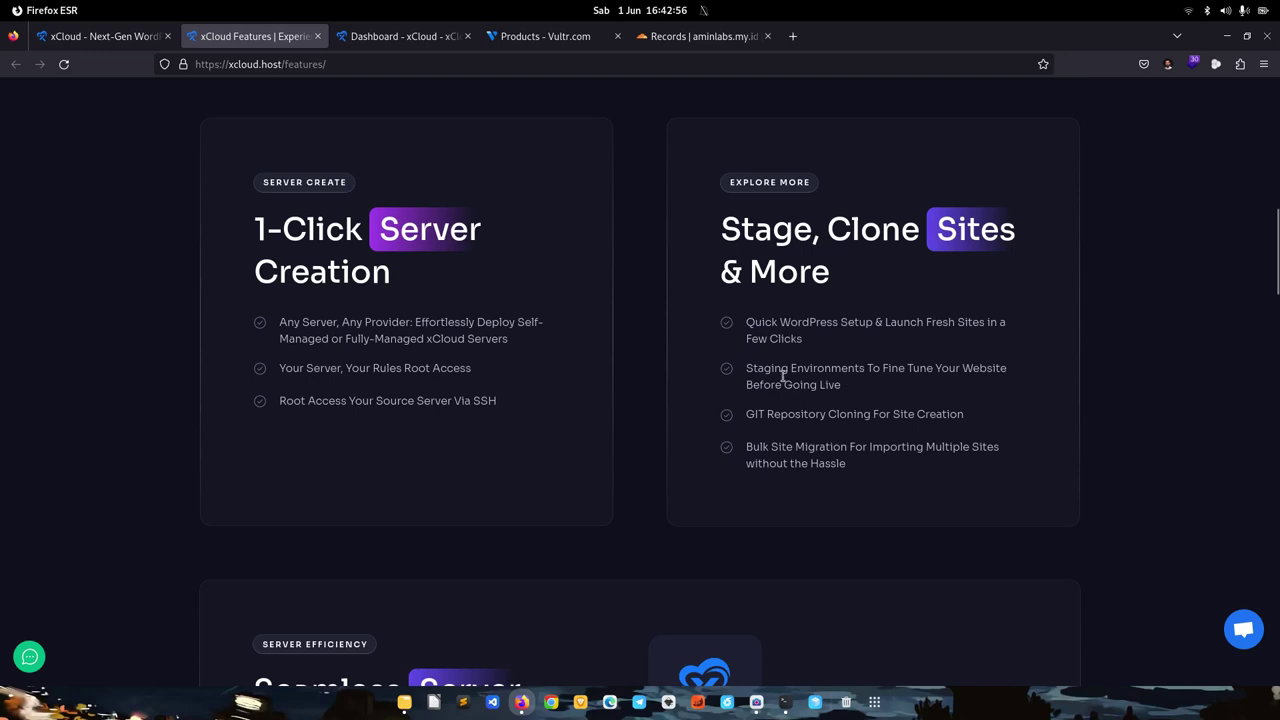
scroll(793, 362, down, 6)
scroll(840, 323, down, 2)
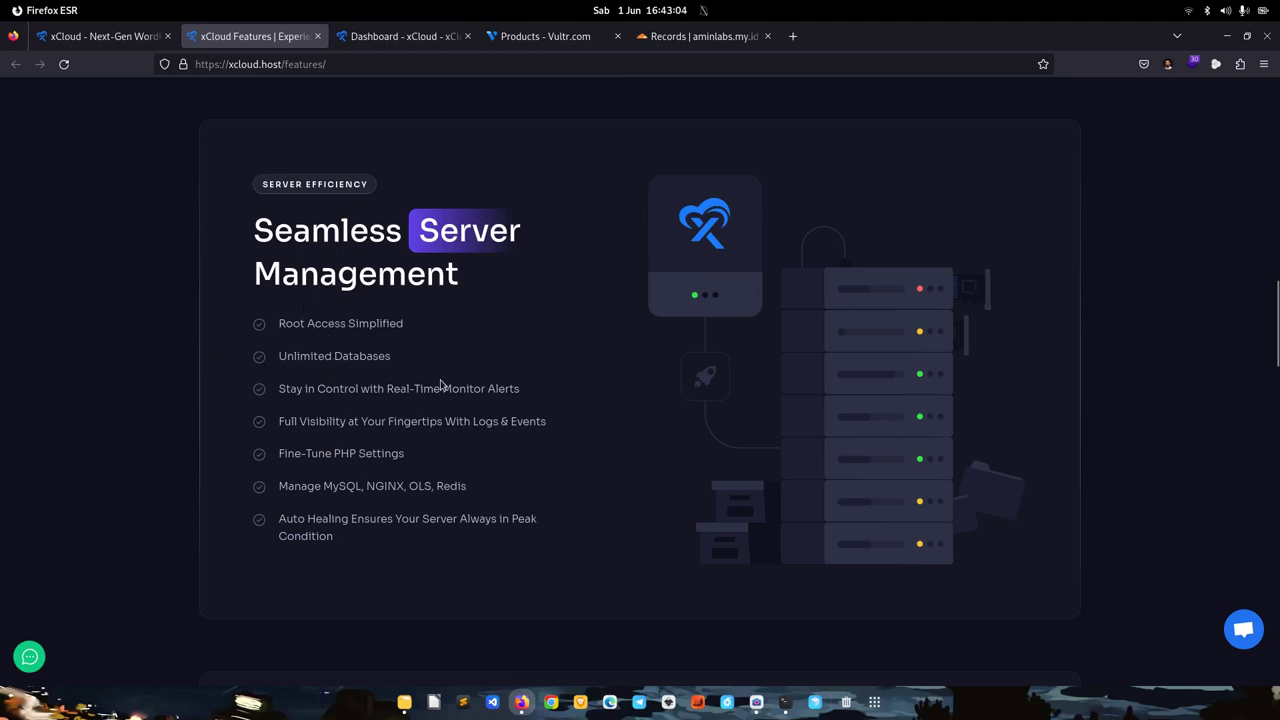
scroll(440, 386, up, 10)
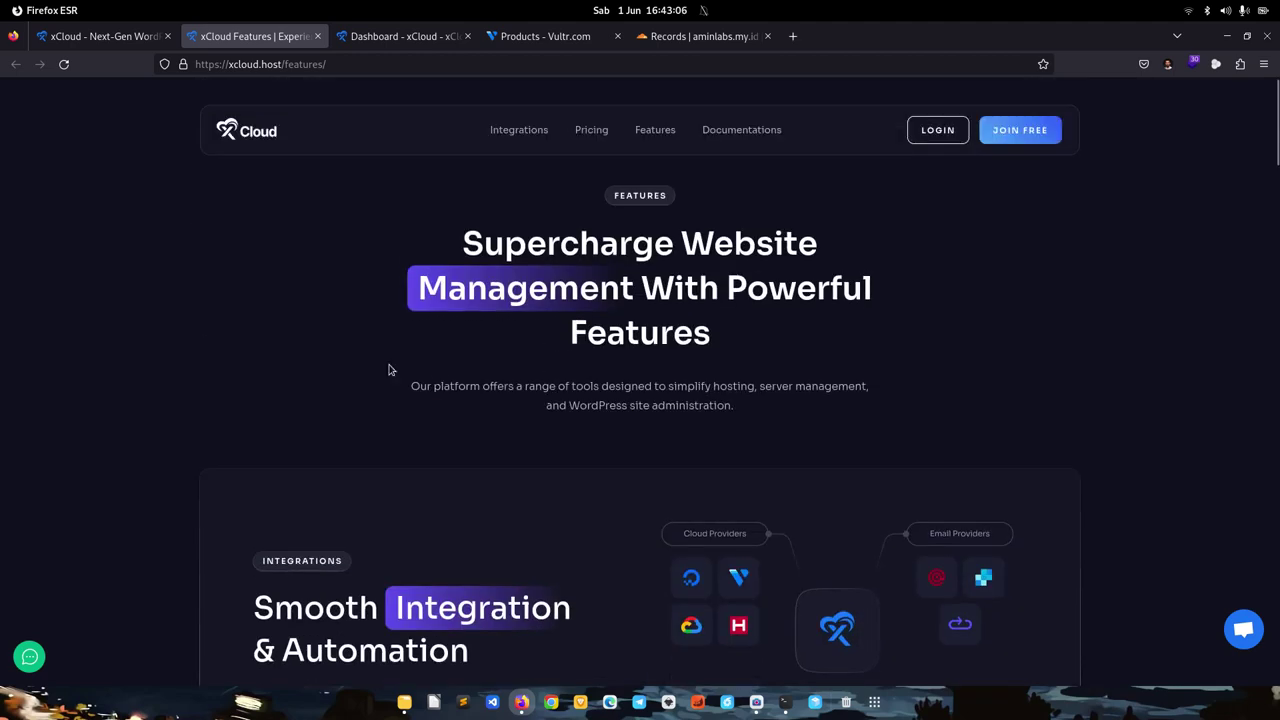
Step: Open the pricing section of the xCloud home page and compare the xCloud Managed Server and Manage Own Server plans
click(95, 36)
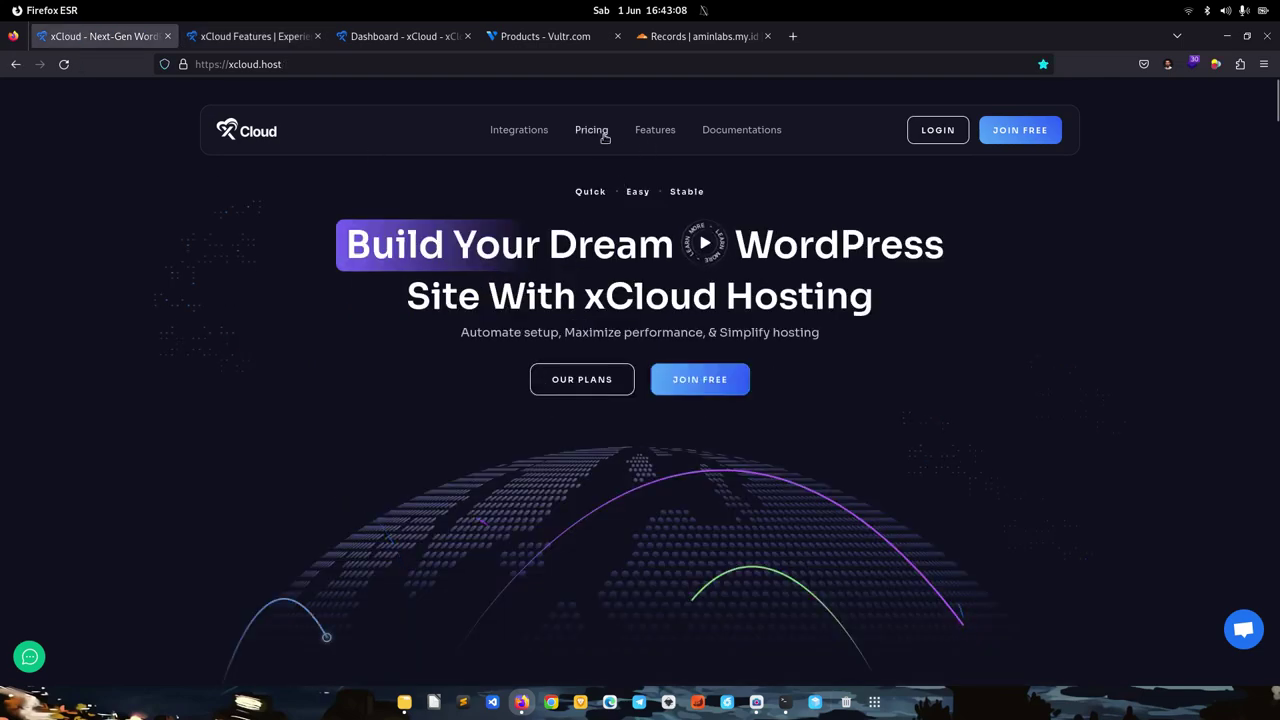
click(599, 133)
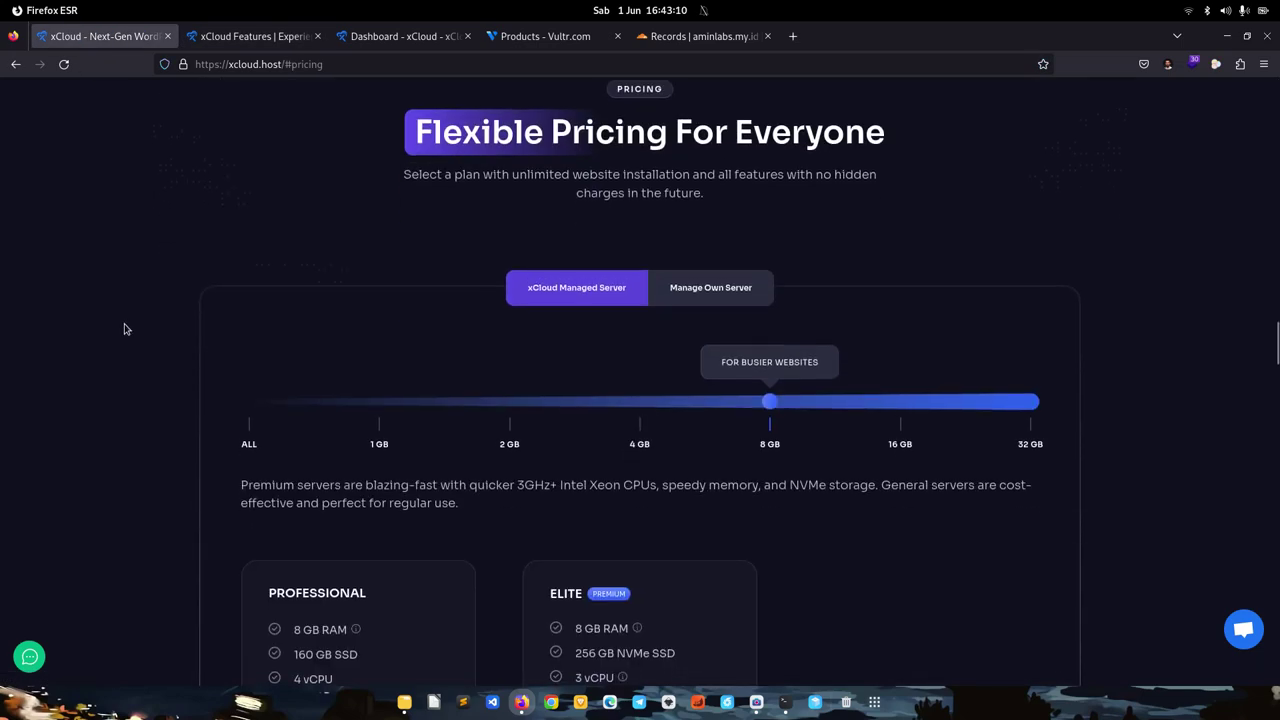
scroll(140, 329, down, 3)
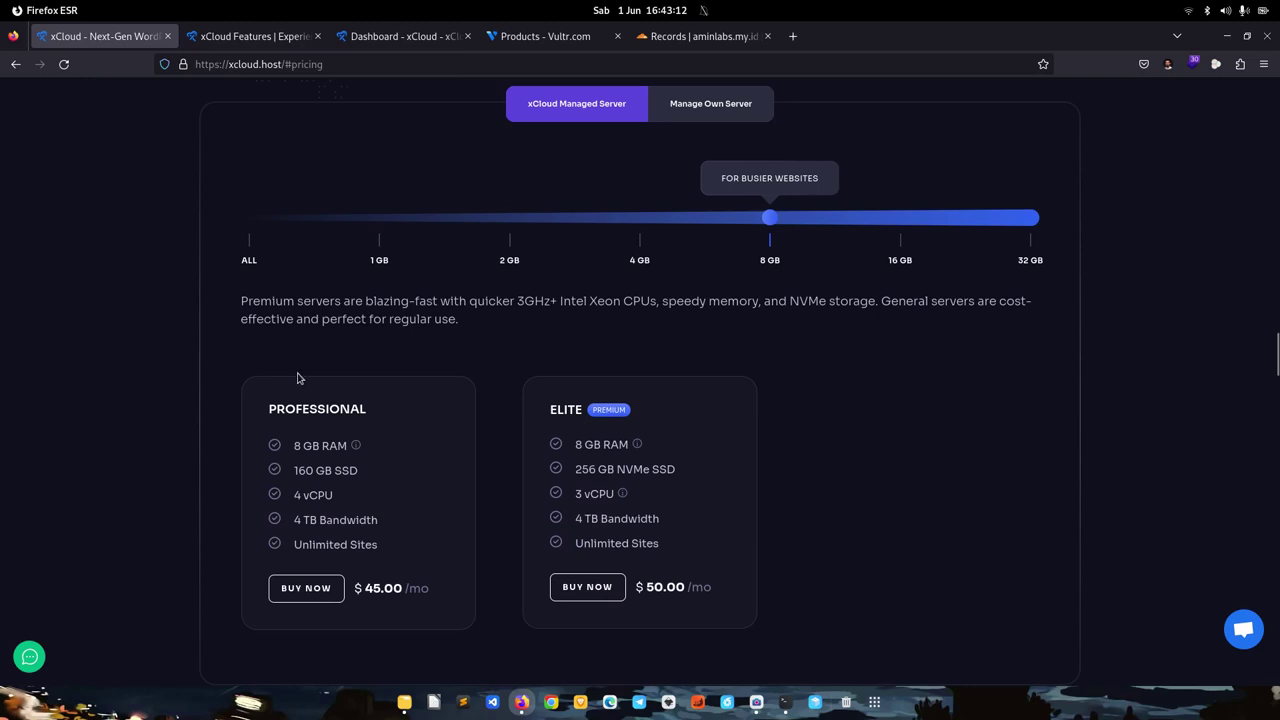
mouse_move(769, 217)
mouse_down()
mouse_move(576, 232)
mouse_move(793, 219)
mouse_move(770, 219)
mouse_up()
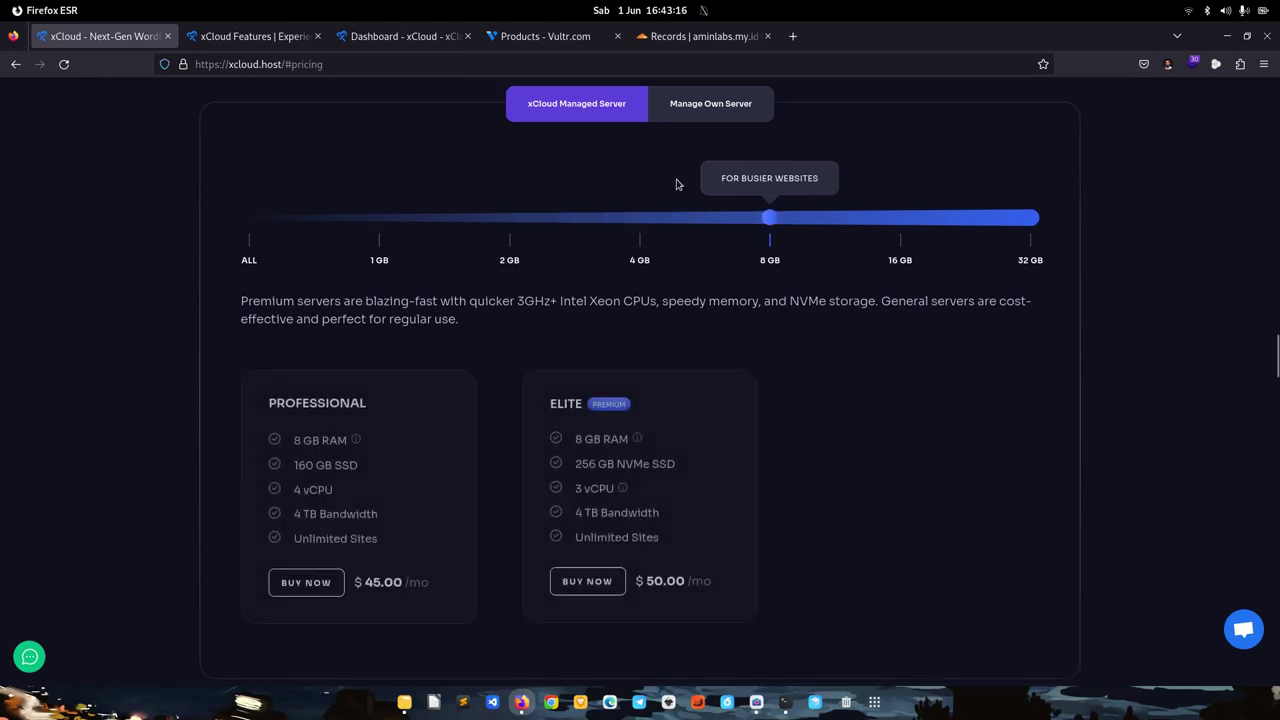
click(705, 110)
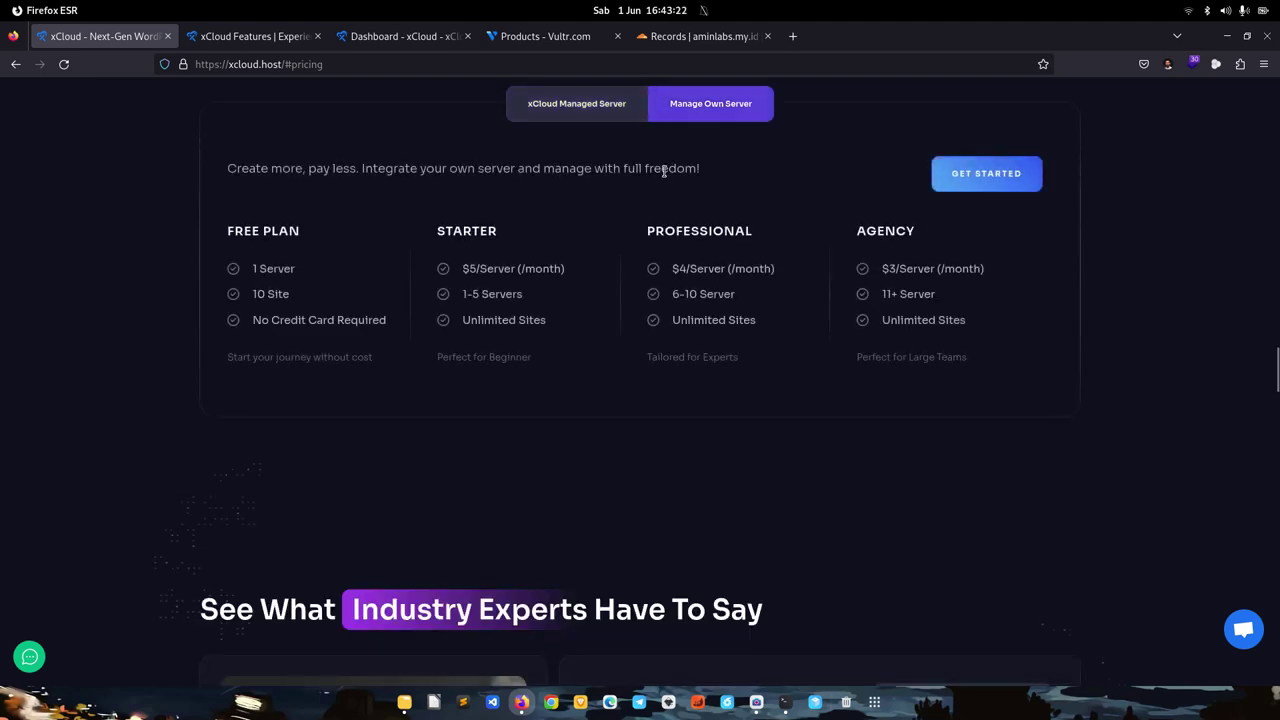
click(568, 110)
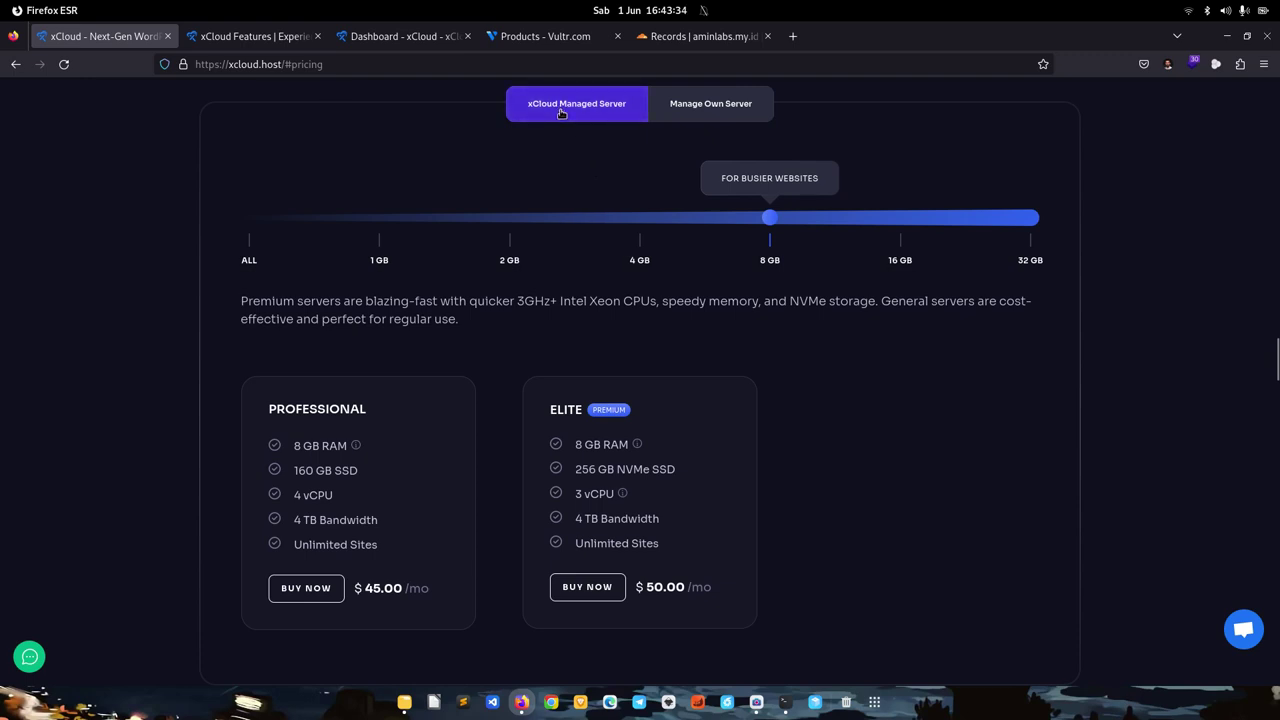
click(684, 117)
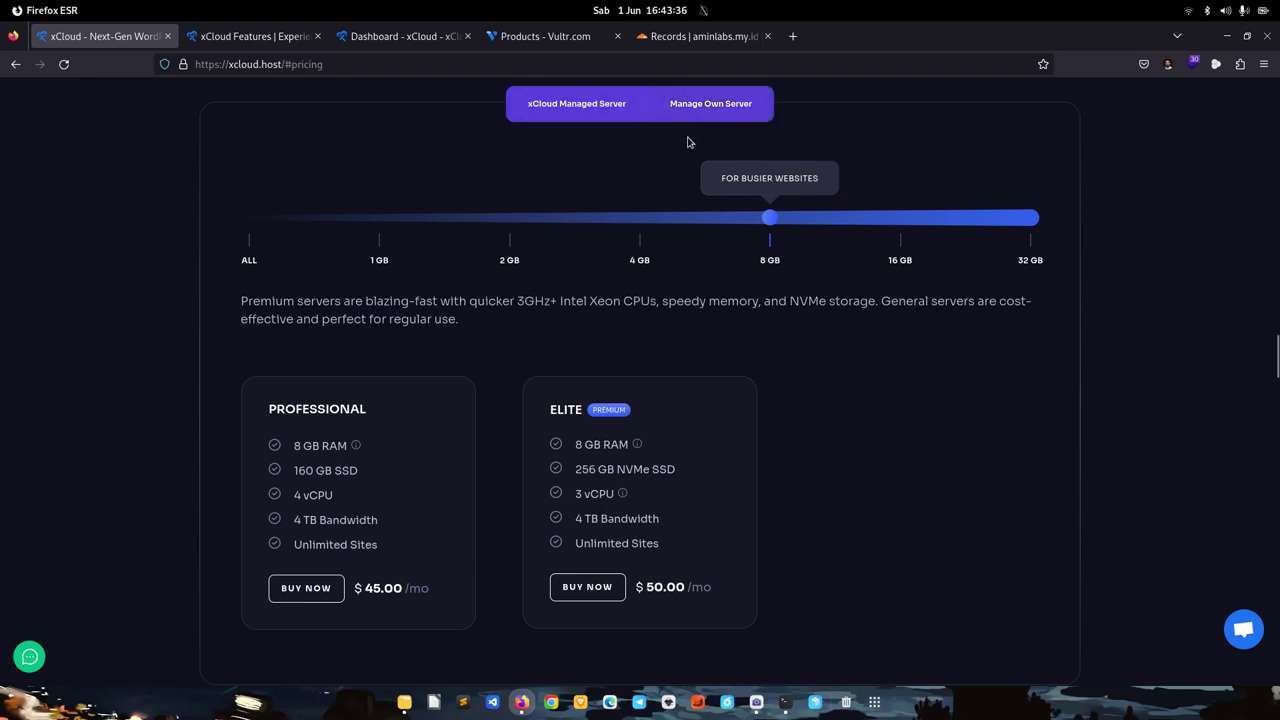
click(703, 119)
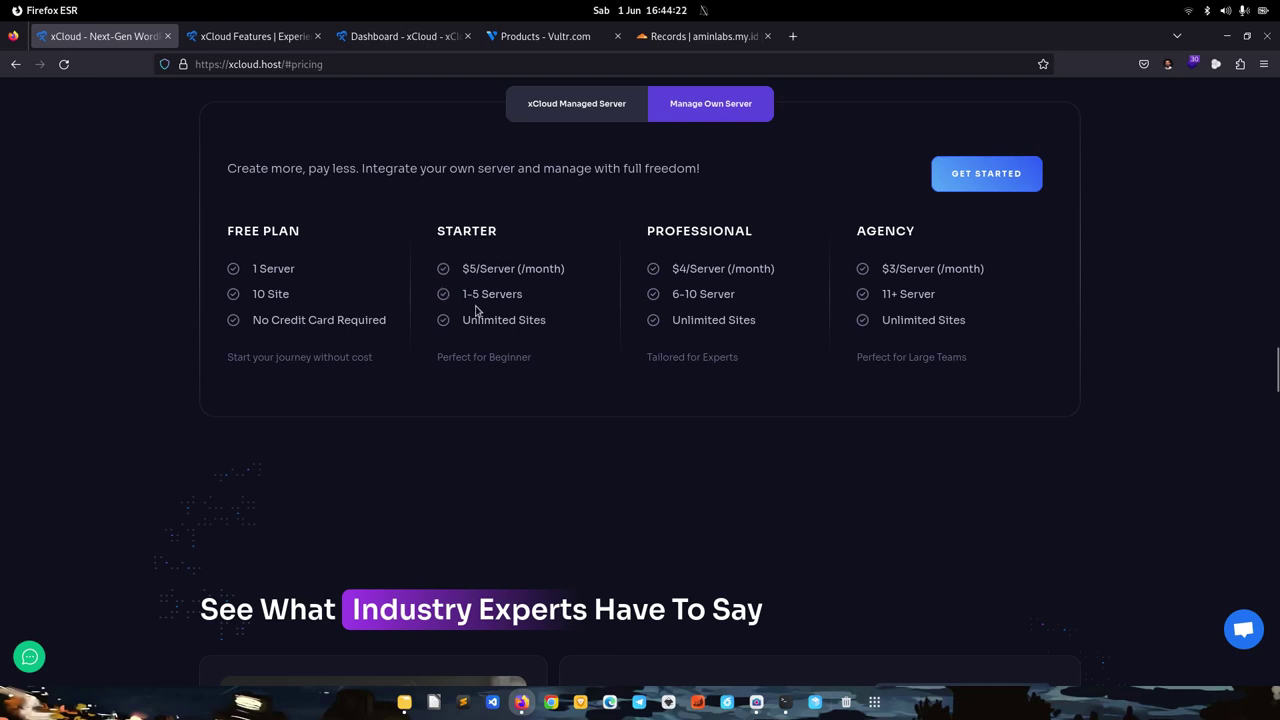
Step: Examine the price and site allowance of the Starter plan for self-managed servers
drag(463, 268, 497, 269)
click(478, 269)
drag(461, 320, 543, 320)
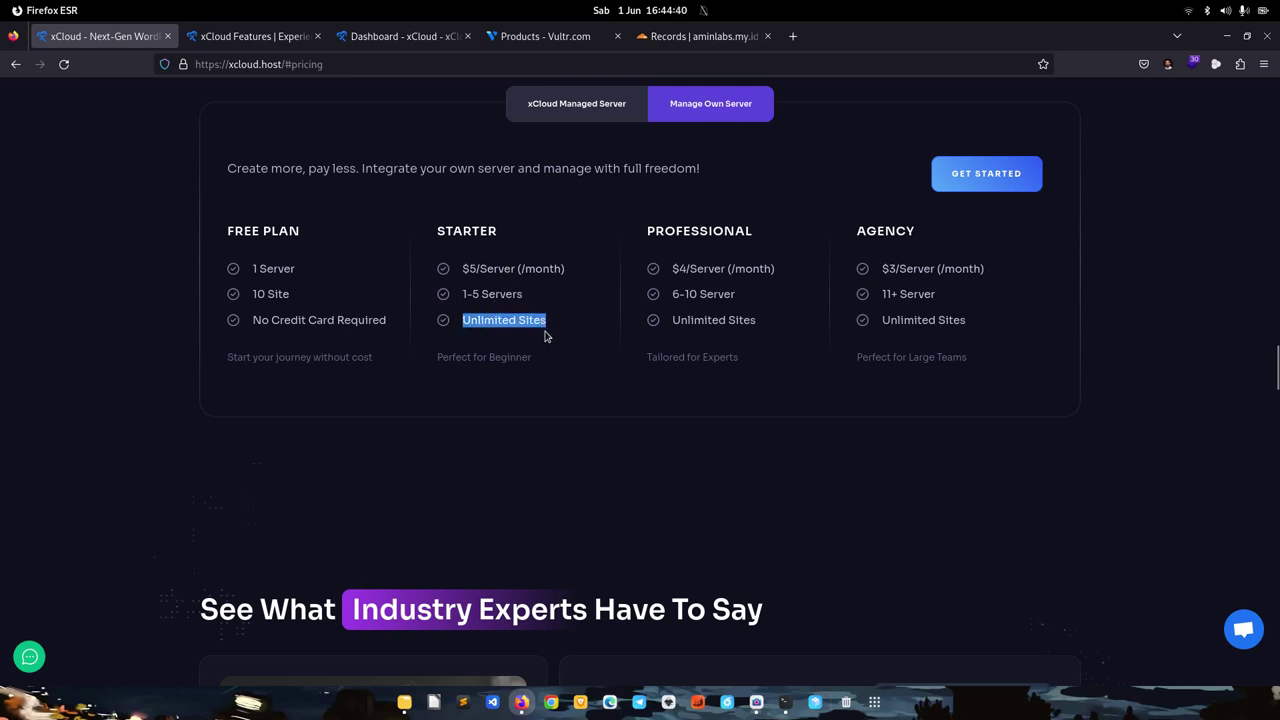
click(548, 332)
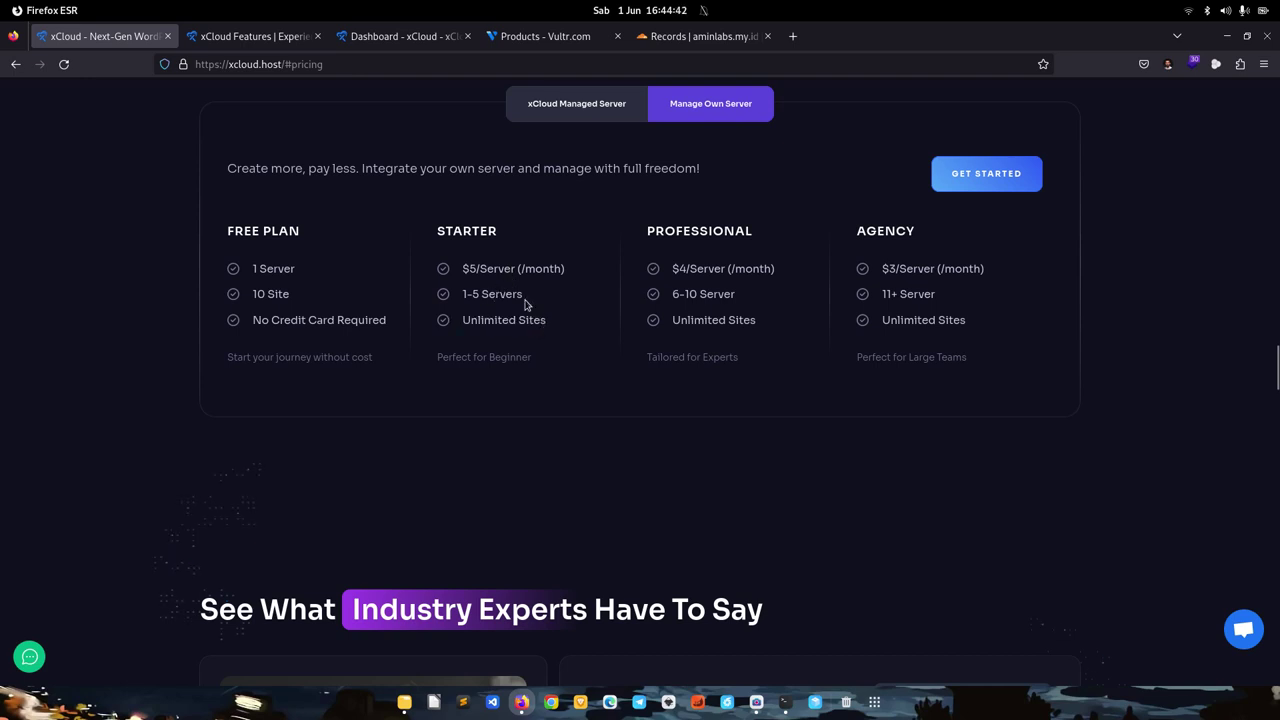
scroll(525, 305, down, 2)
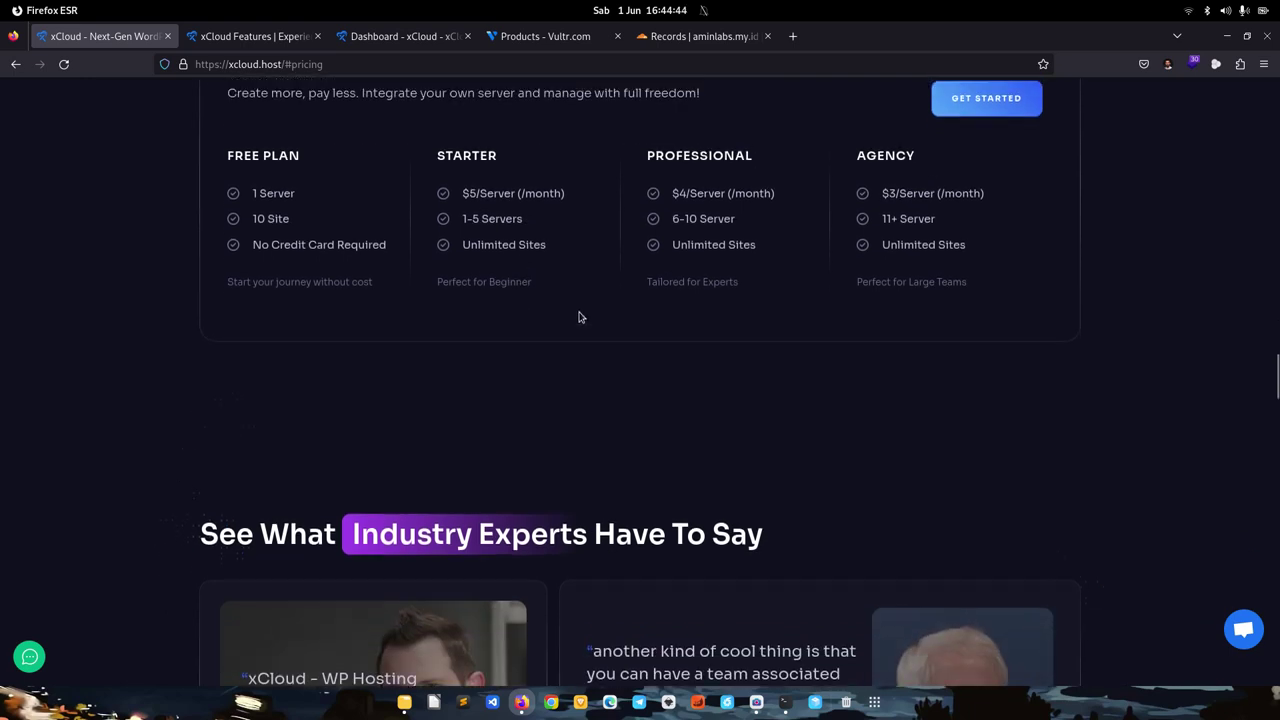
scroll(585, 317, up, 2)
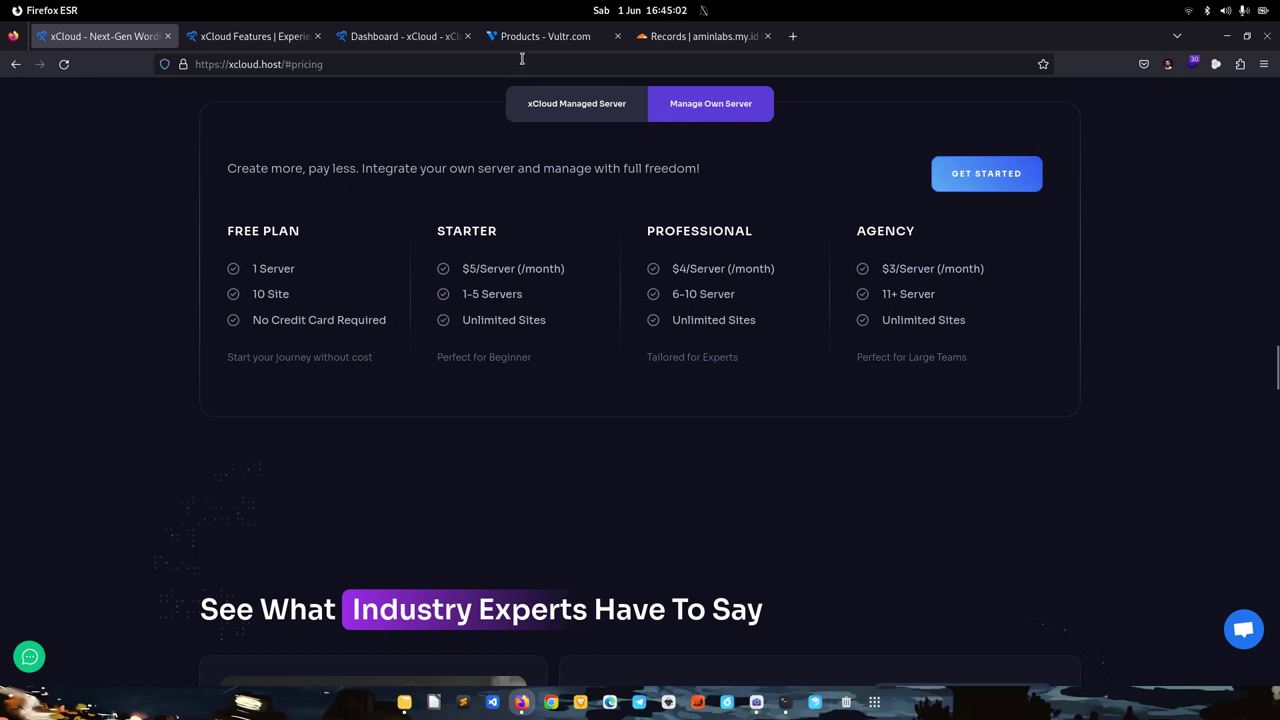
Step: Switch to Vultr and start deploying a new server of the Cloud Compute - Shared CPU type
click(545, 36)
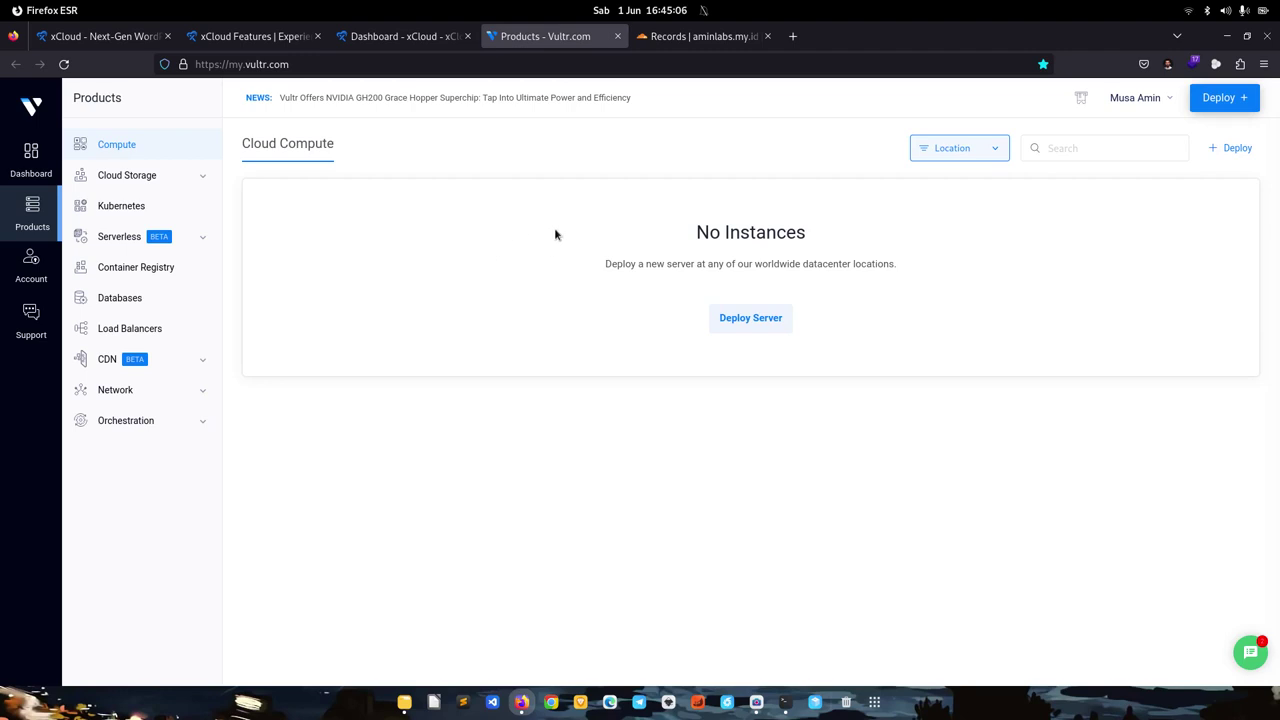
mouse_move(1198, 110)
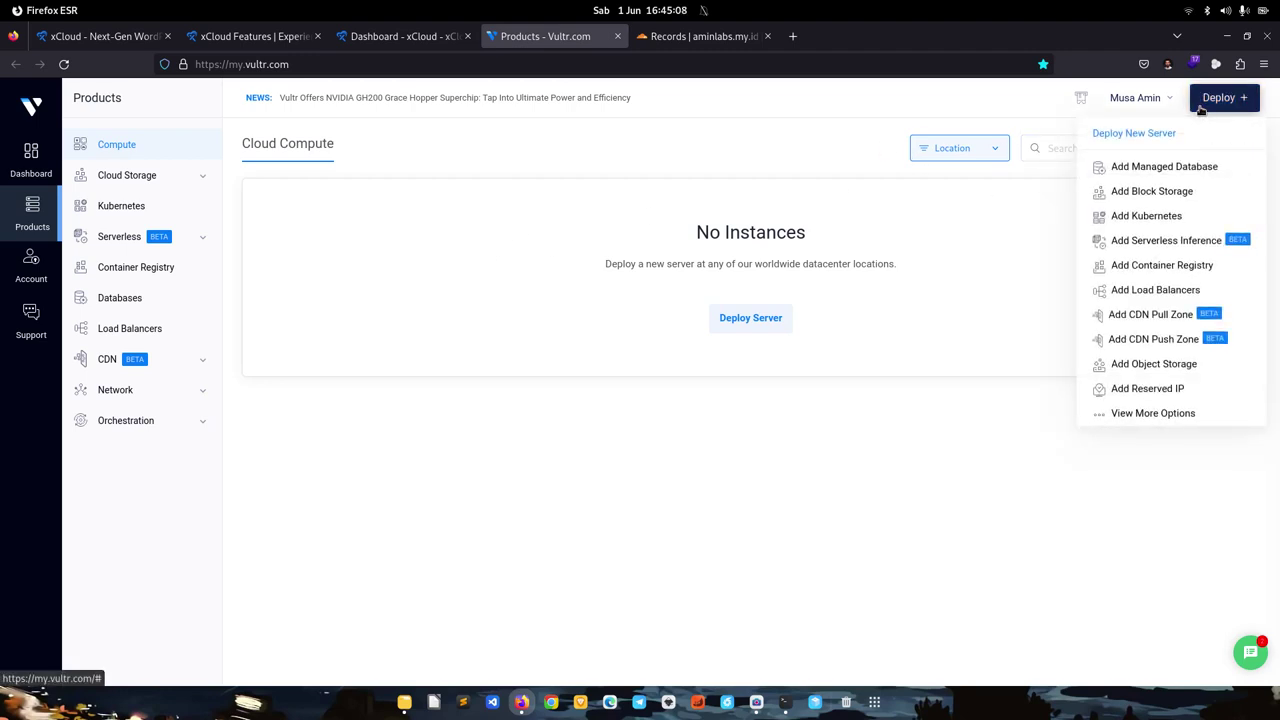
click(771, 334)
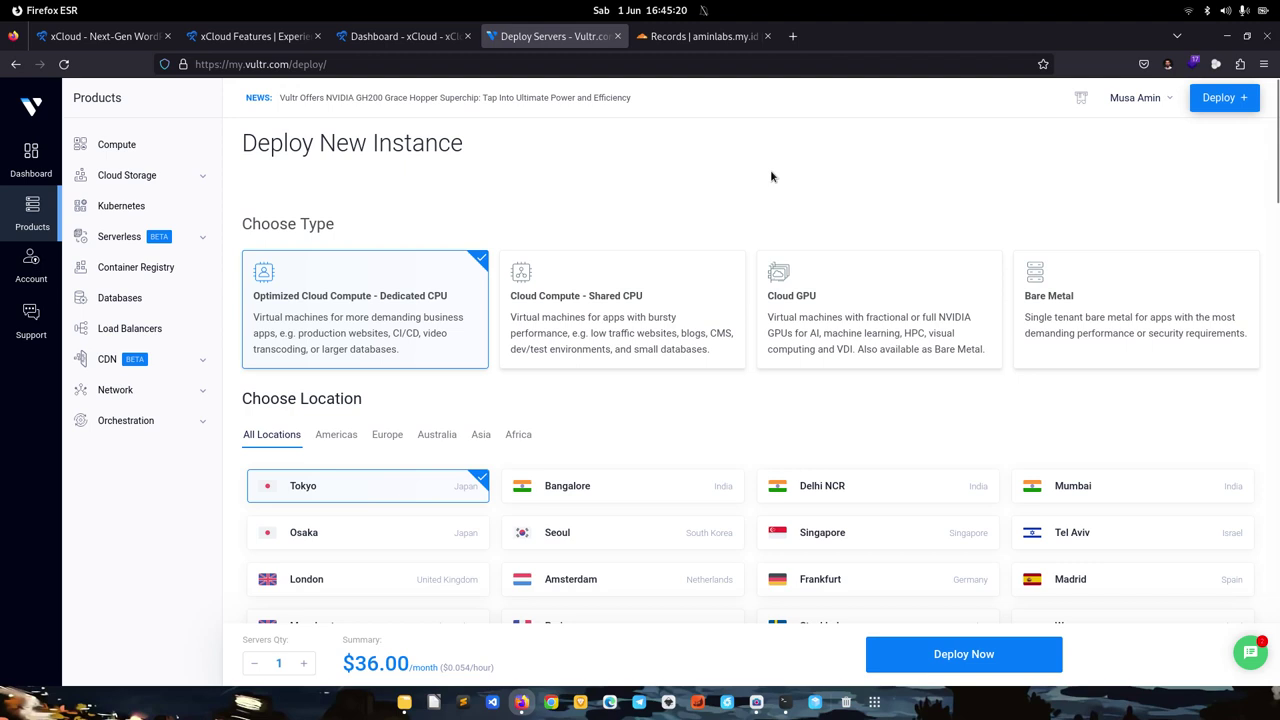
scroll(728, 194, down, 2)
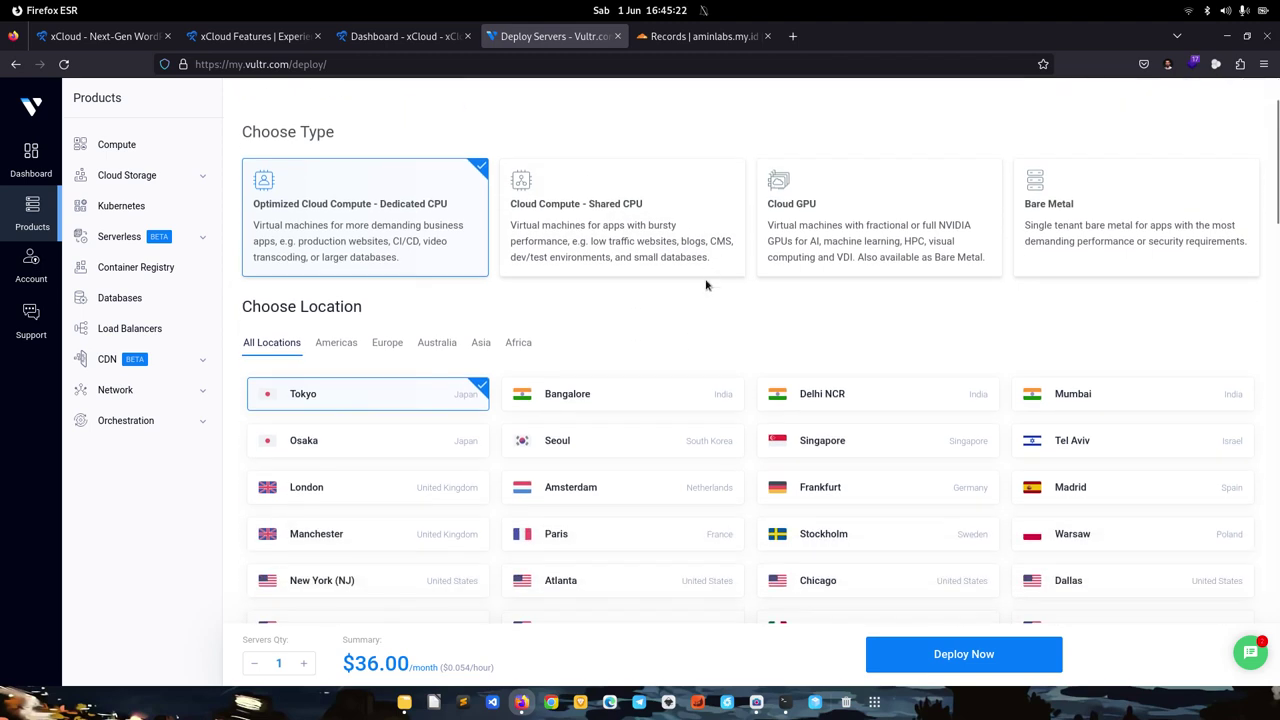
click(644, 227)
Step: Filter the server locations to Asia and choose Singapore
scroll(655, 311, down, 2)
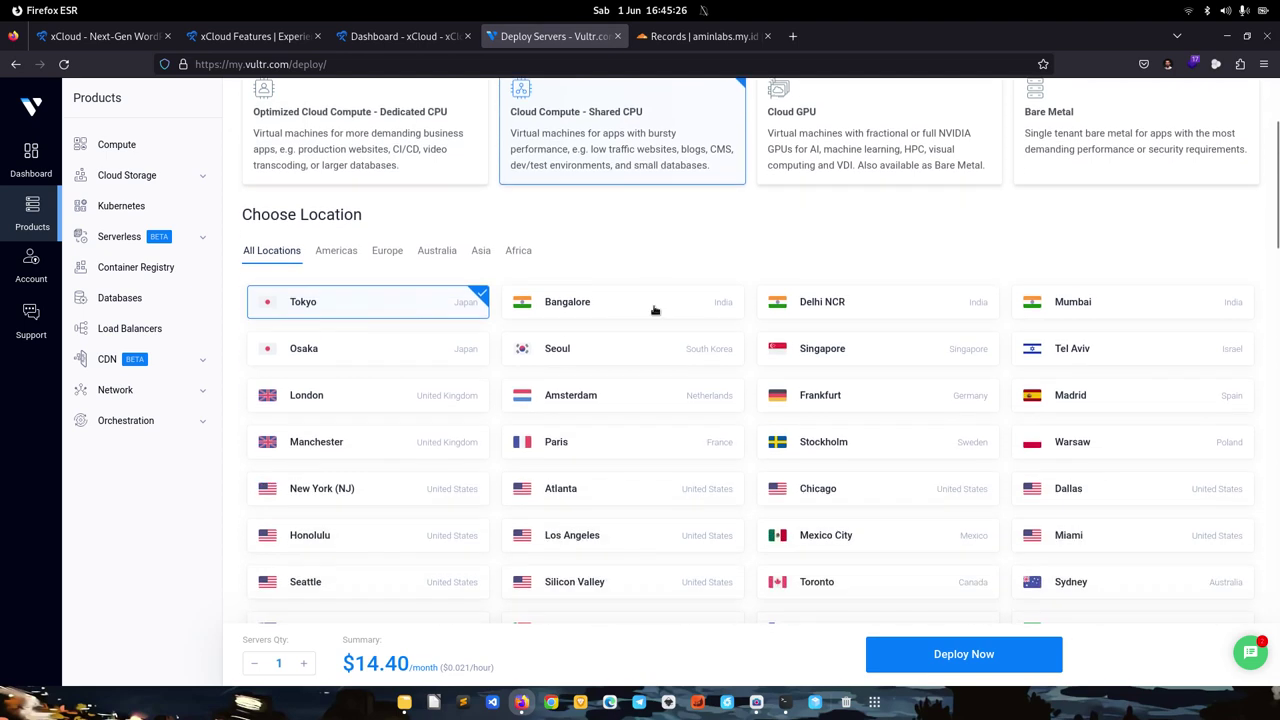
click(481, 251)
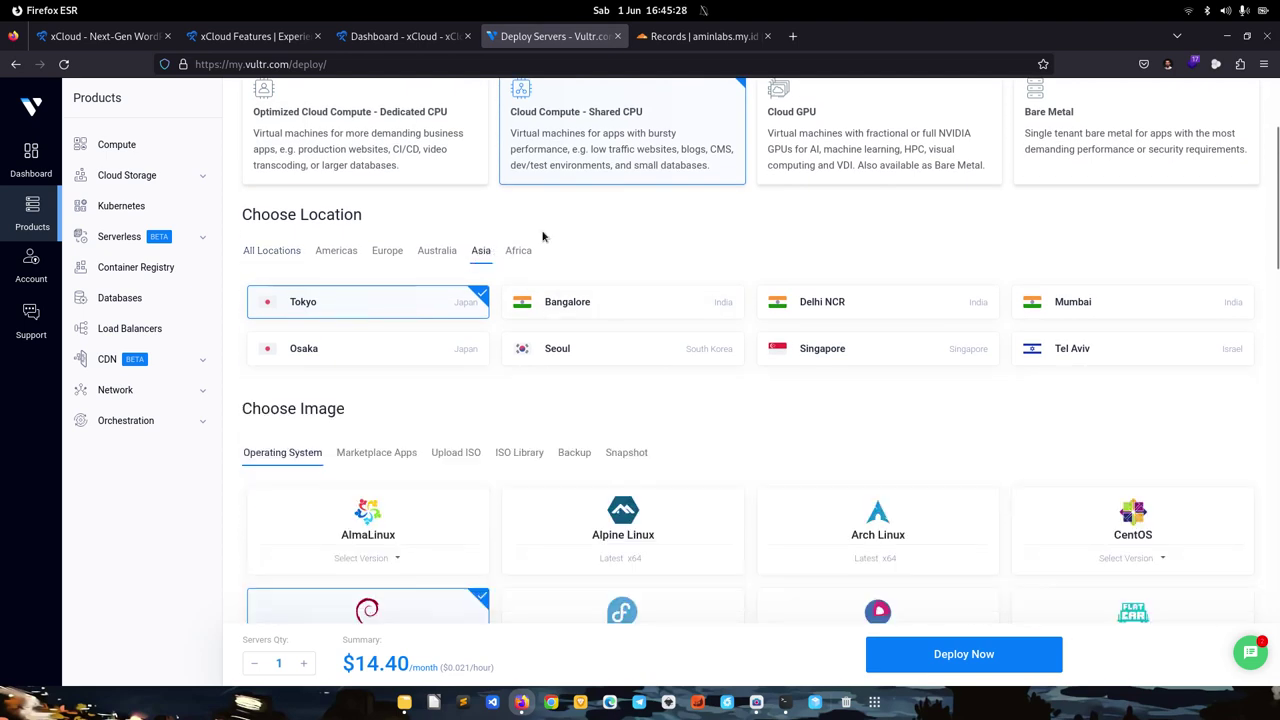
click(824, 356)
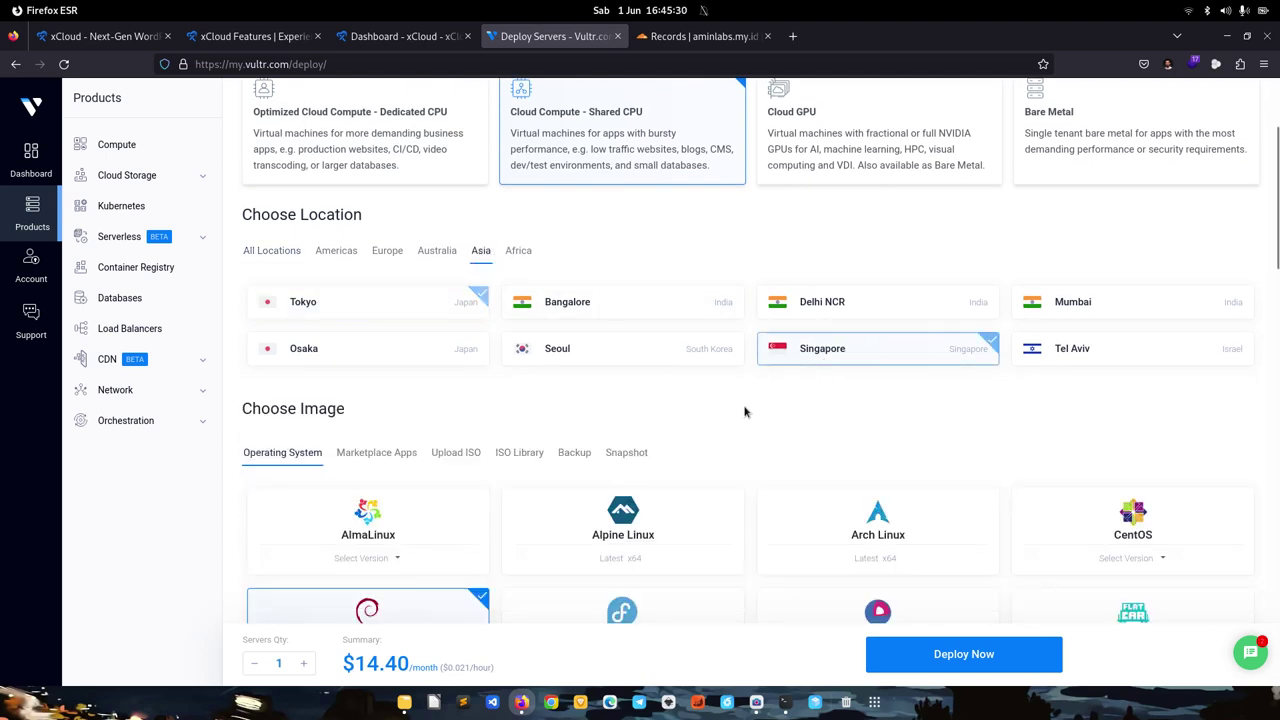
Step: Choose Ubuntu 24.04 LTS x64 as the server's operating system image
scroll(693, 288, down, 4)
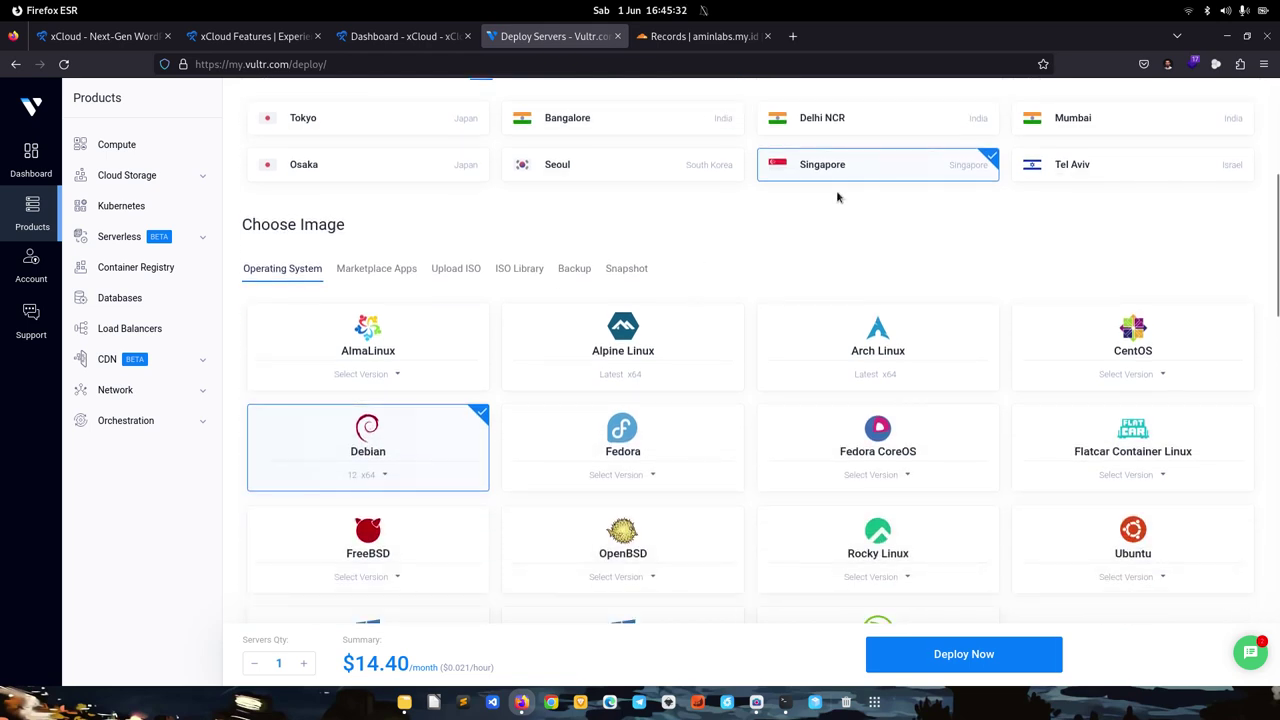
scroll(791, 212, down, 6)
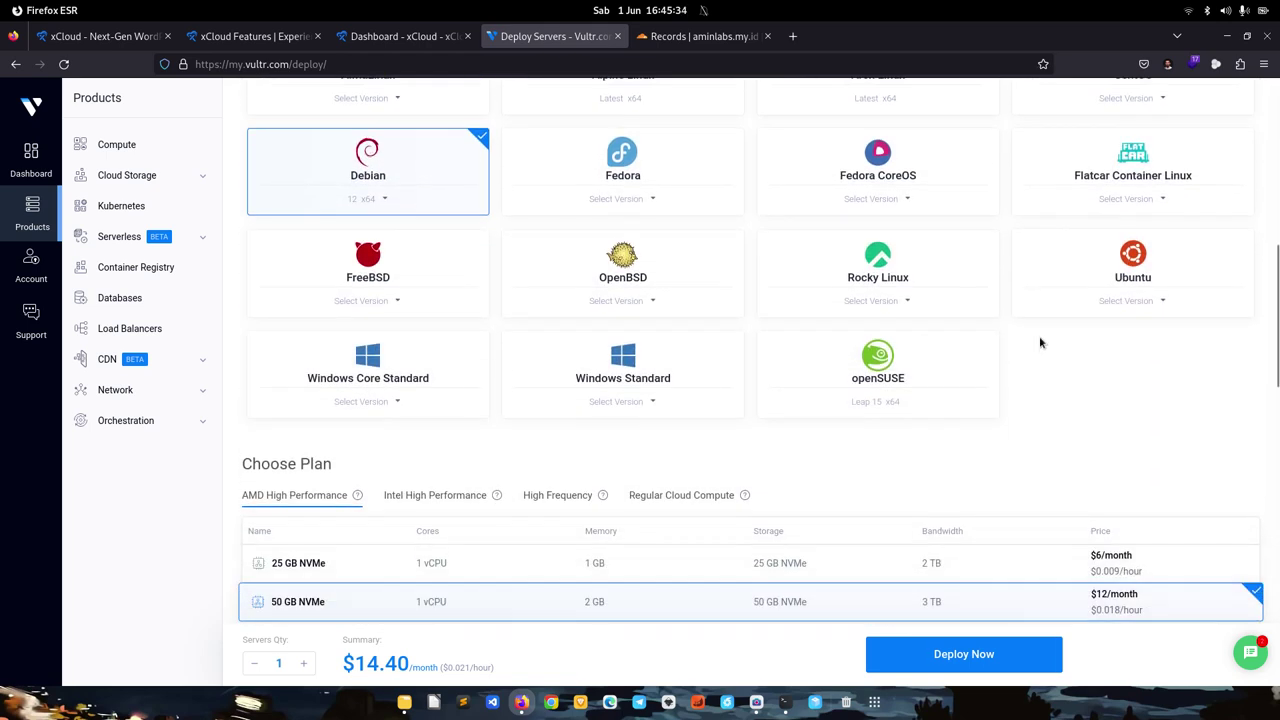
click(1106, 308)
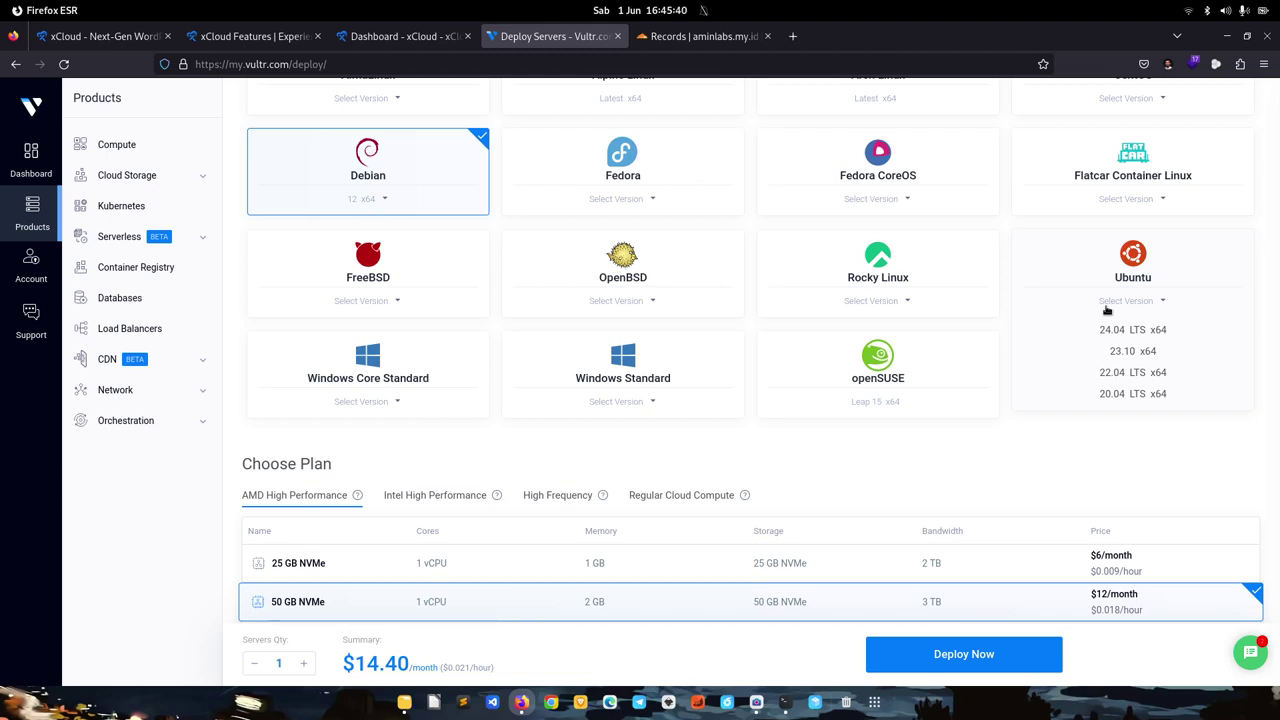
click(1116, 330)
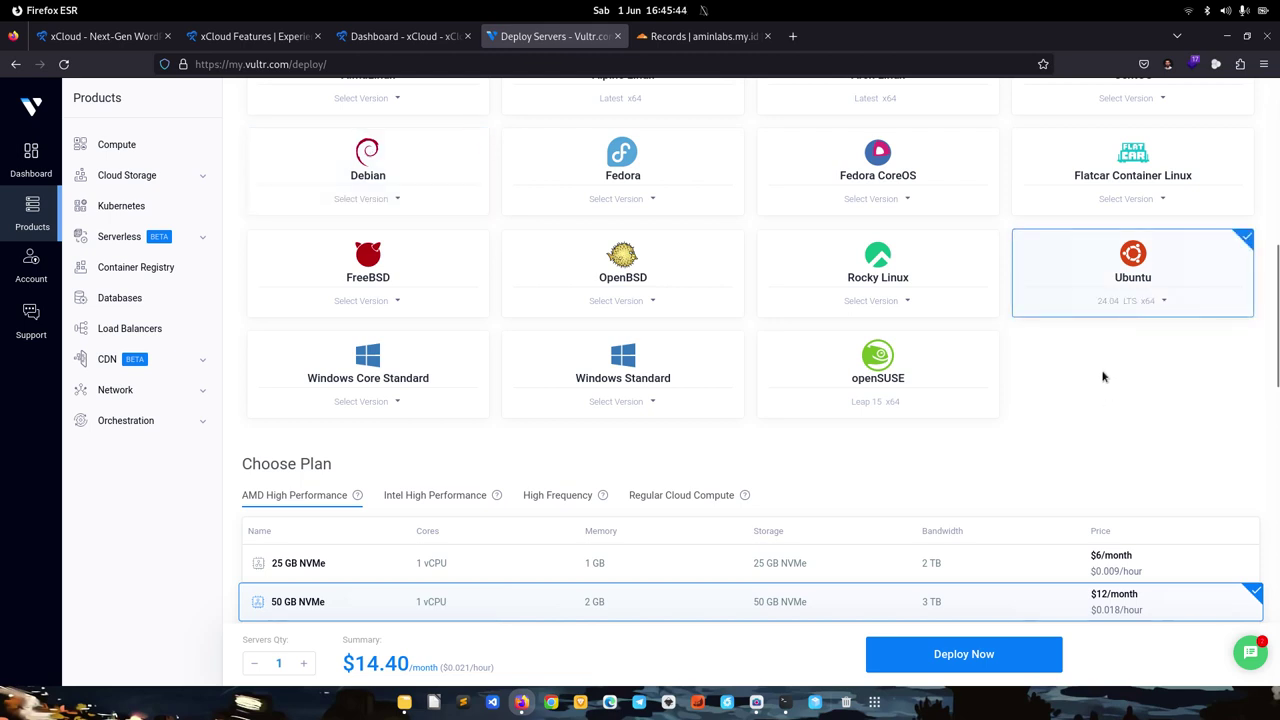
Step: Select the High Frequency 32 GB NVMe plan with 1 vCPU and 1 GB memory at $6/month
scroll(1103, 376, down, 5)
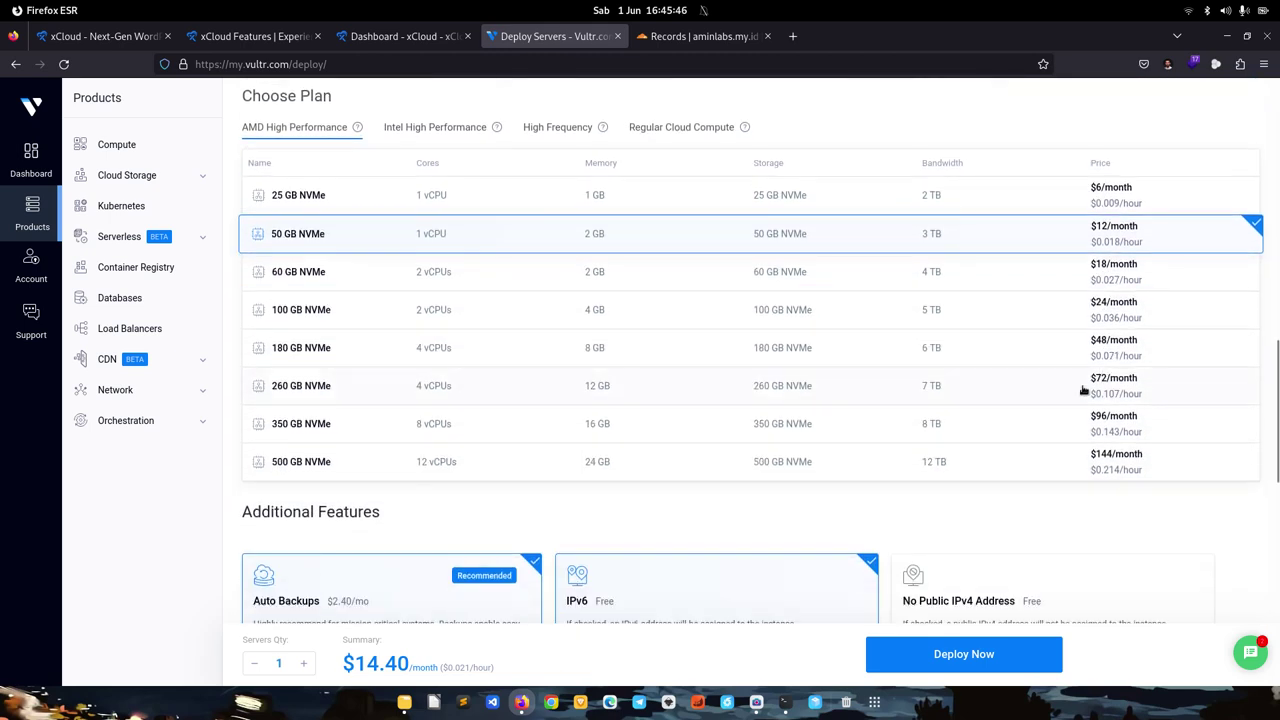
scroll(1070, 370, up, 1)
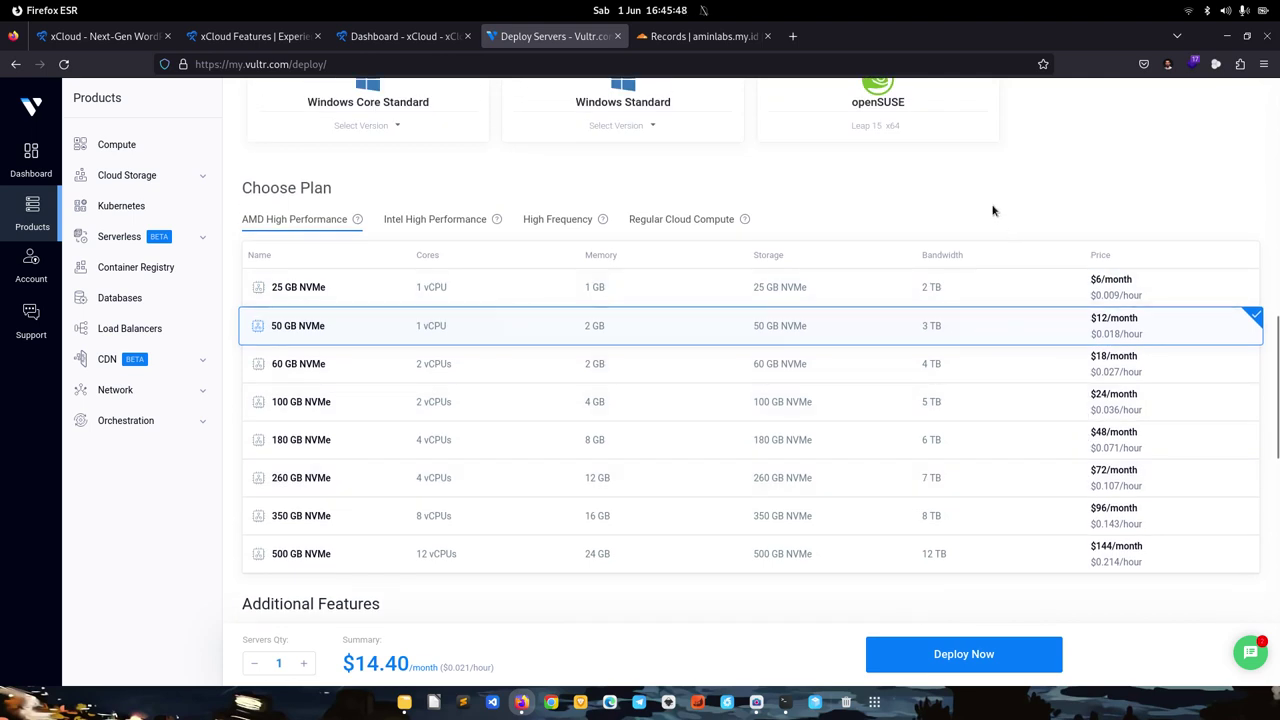
click(540, 222)
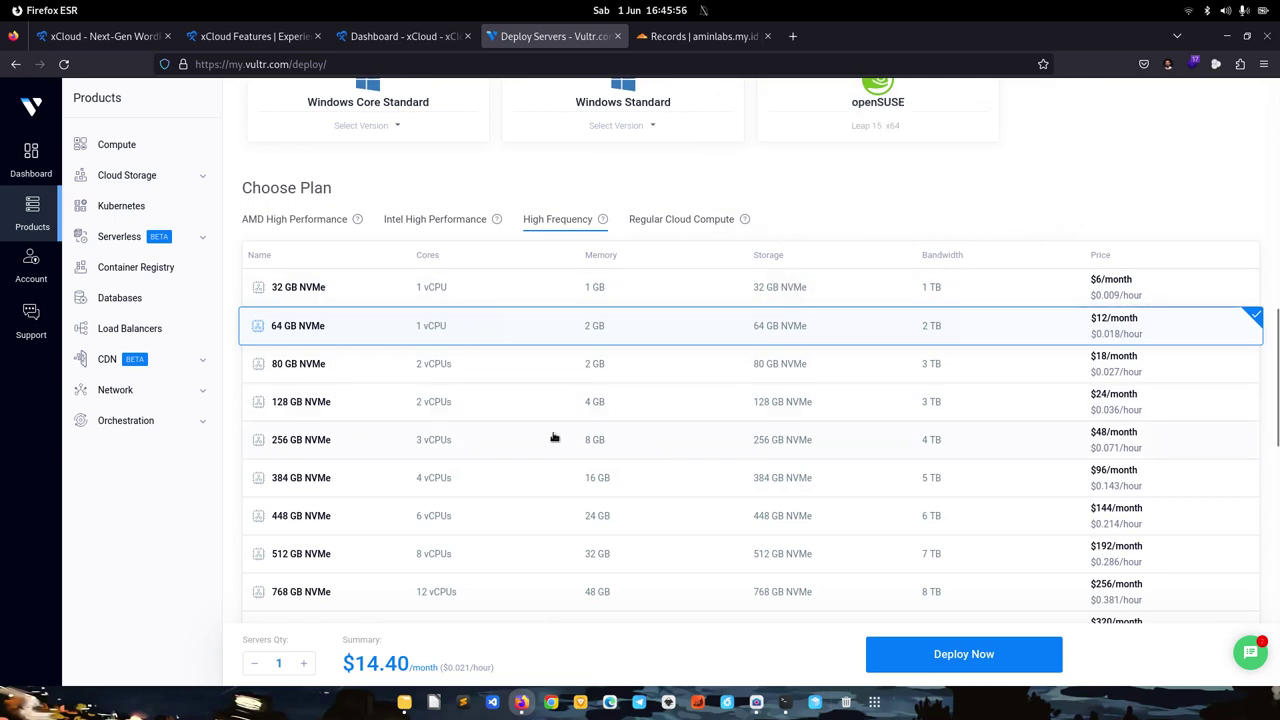
click(470, 286)
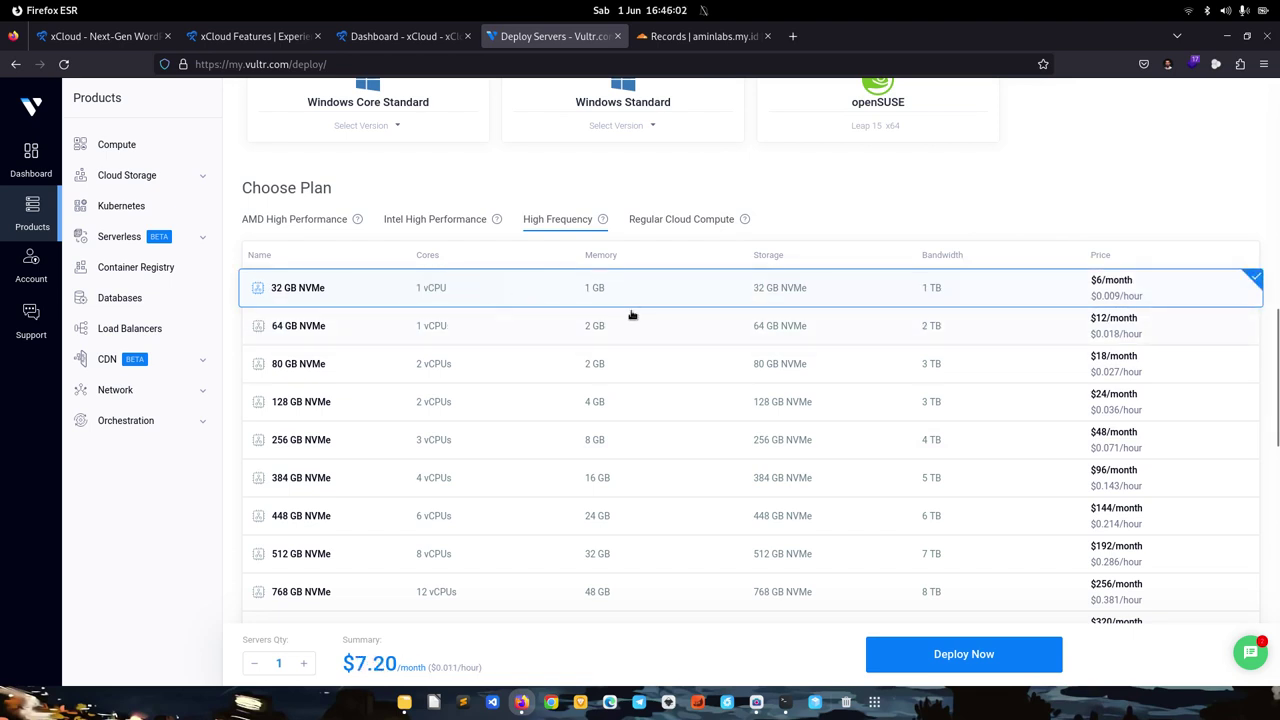
Step: Disable Auto Backups in the server's additional features and confirm the choice
scroll(645, 318, down, 5)
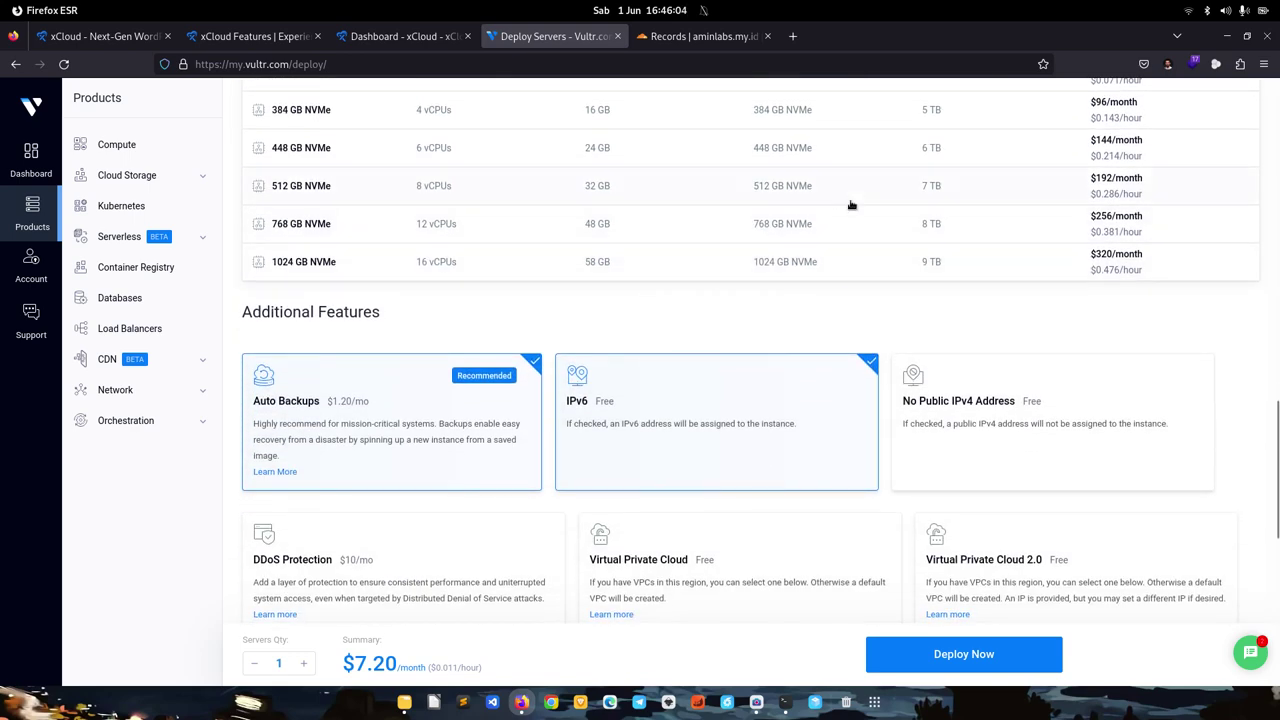
scroll(851, 206, down, 2)
click(400, 238)
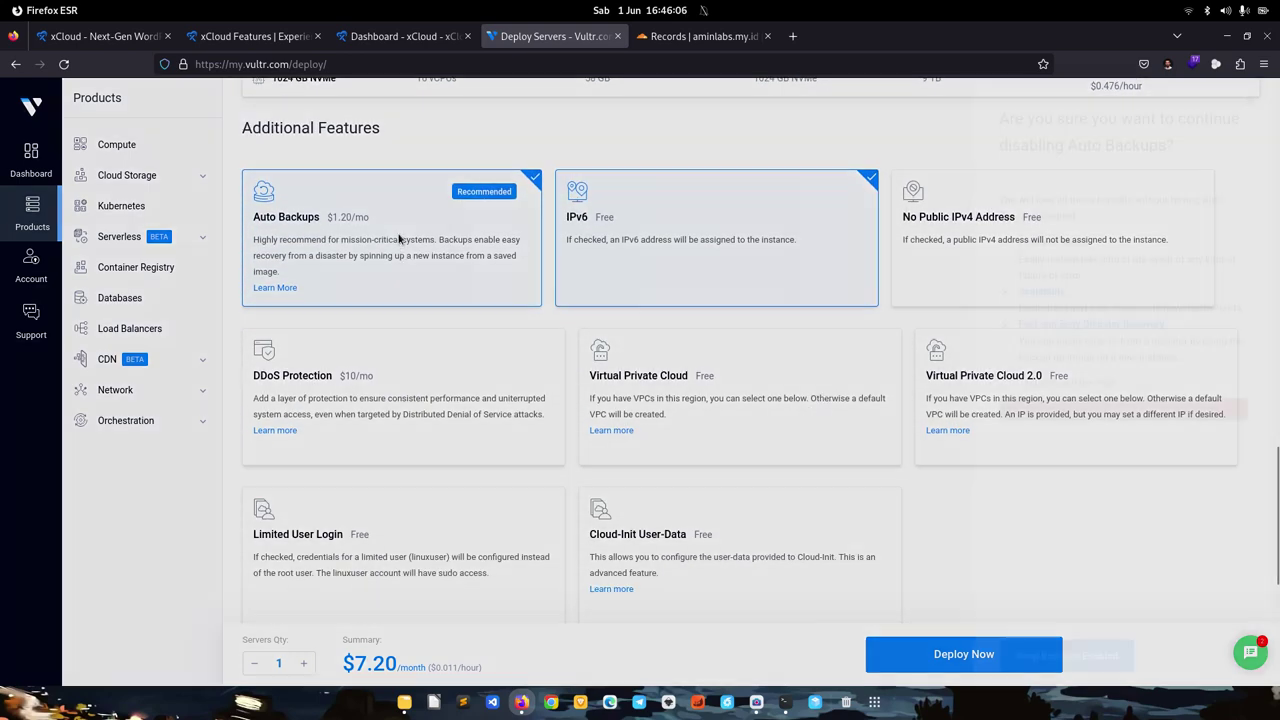
click(1006, 383)
click(1017, 410)
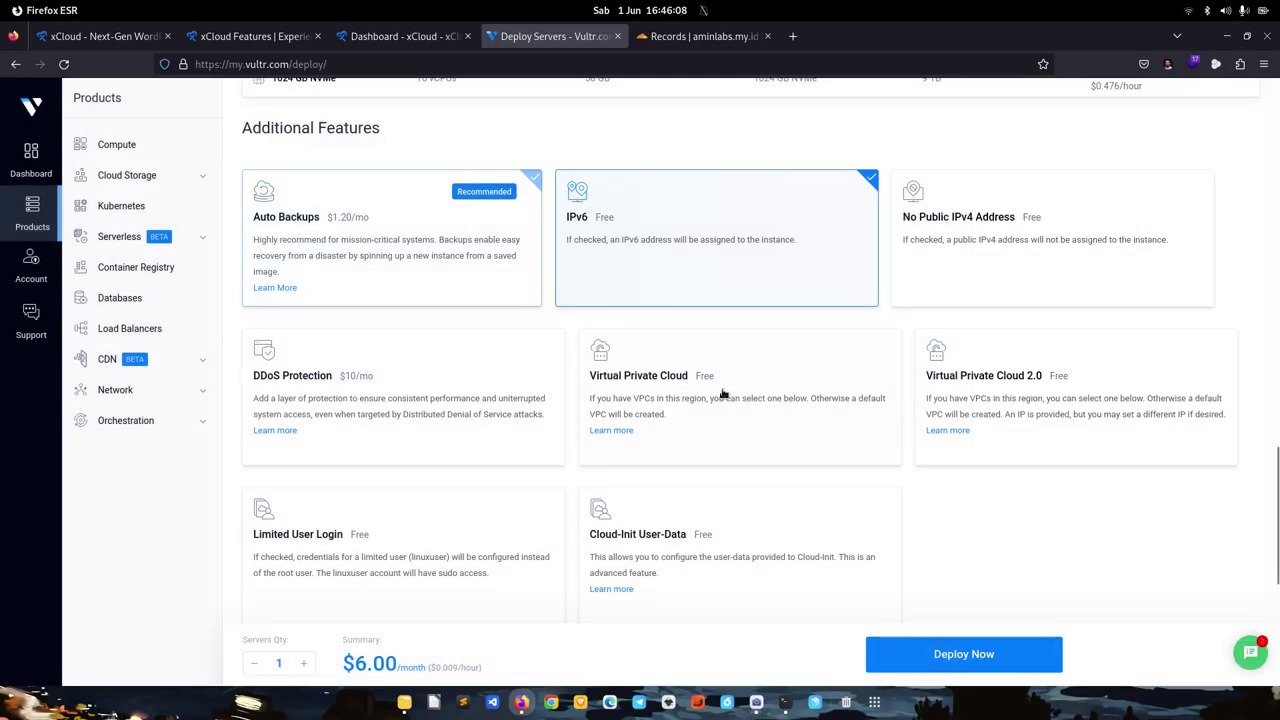
scroll(723, 400, down, 5)
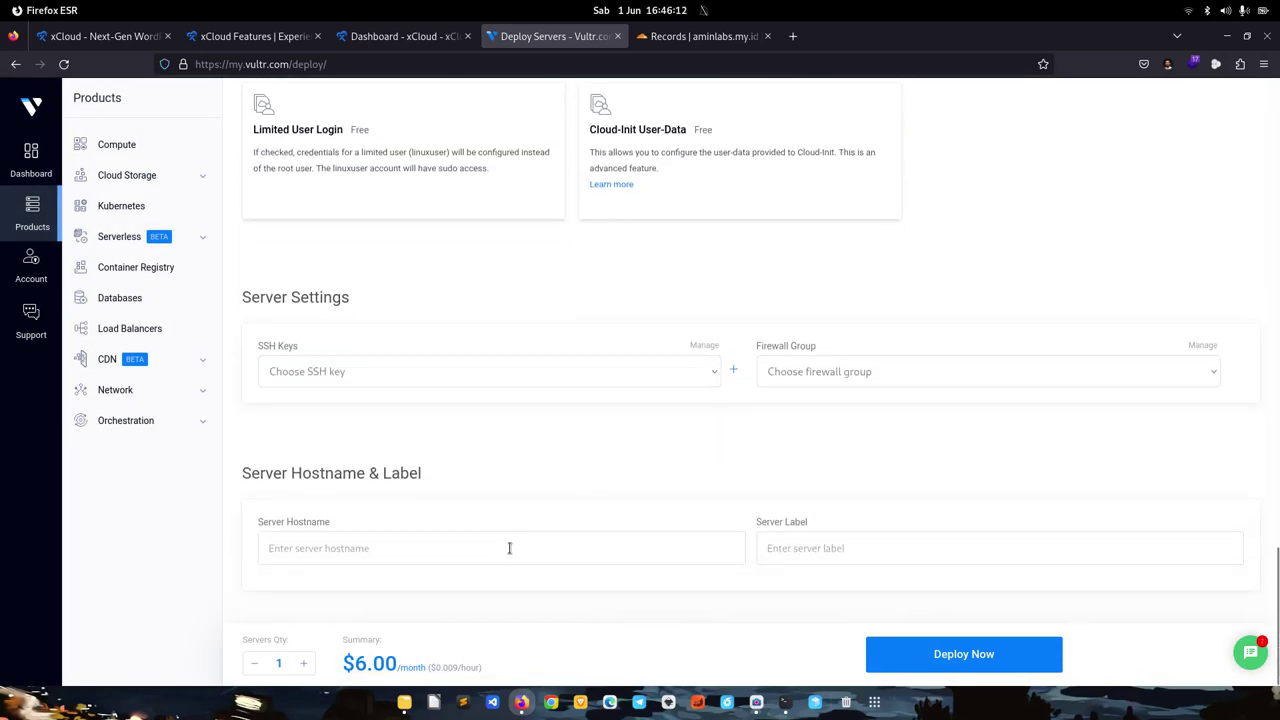
Step: Set the server hostname and label to xcloud and deploy the server
click(390, 555)
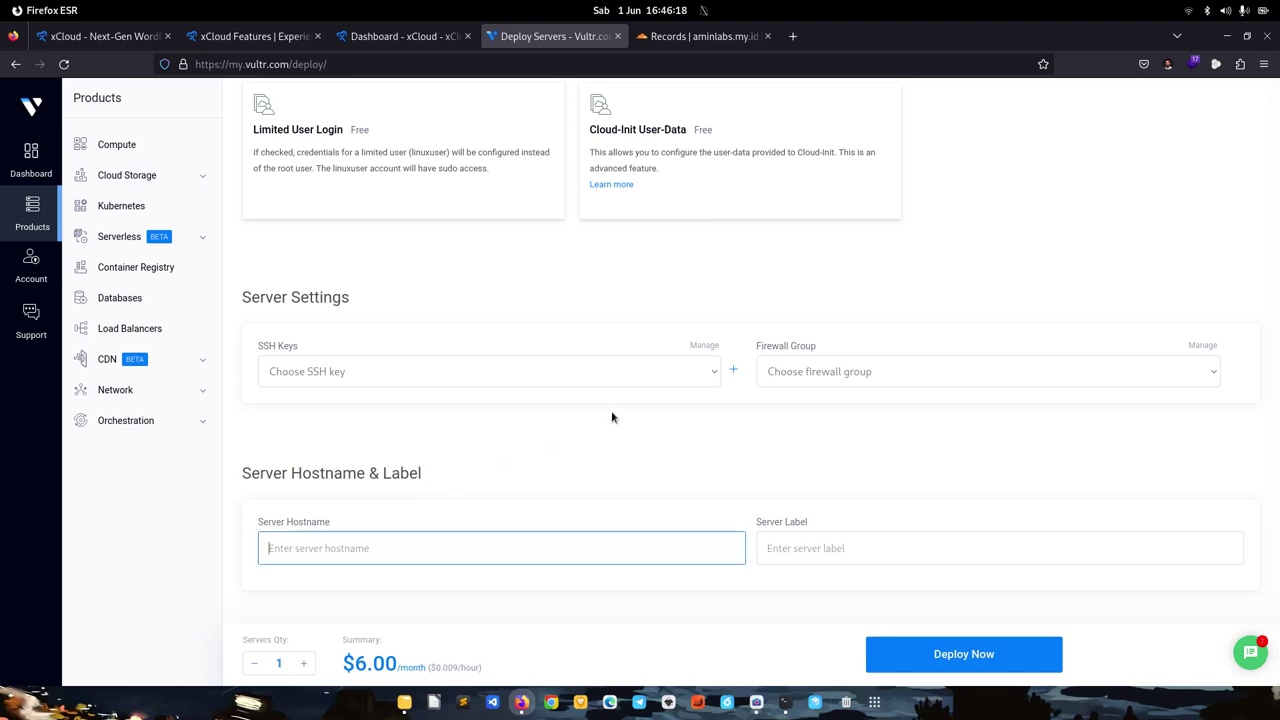
text(xcloud)
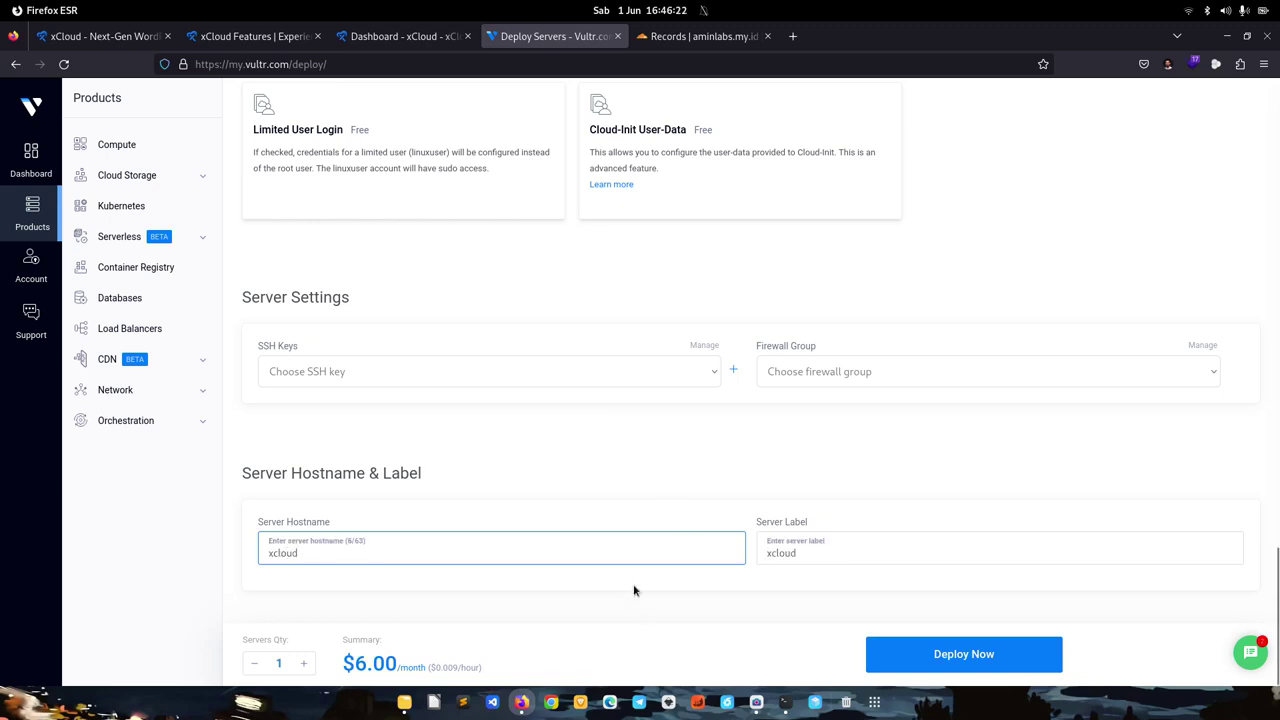
click(716, 605)
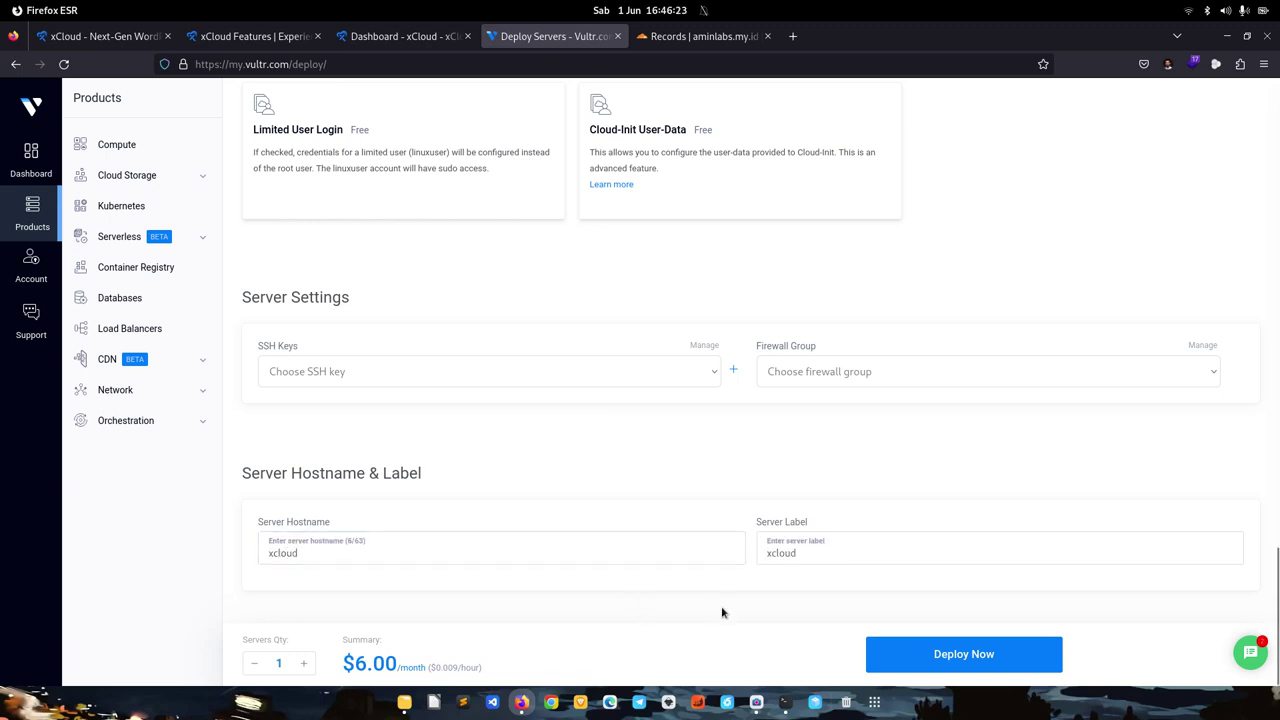
click(912, 660)
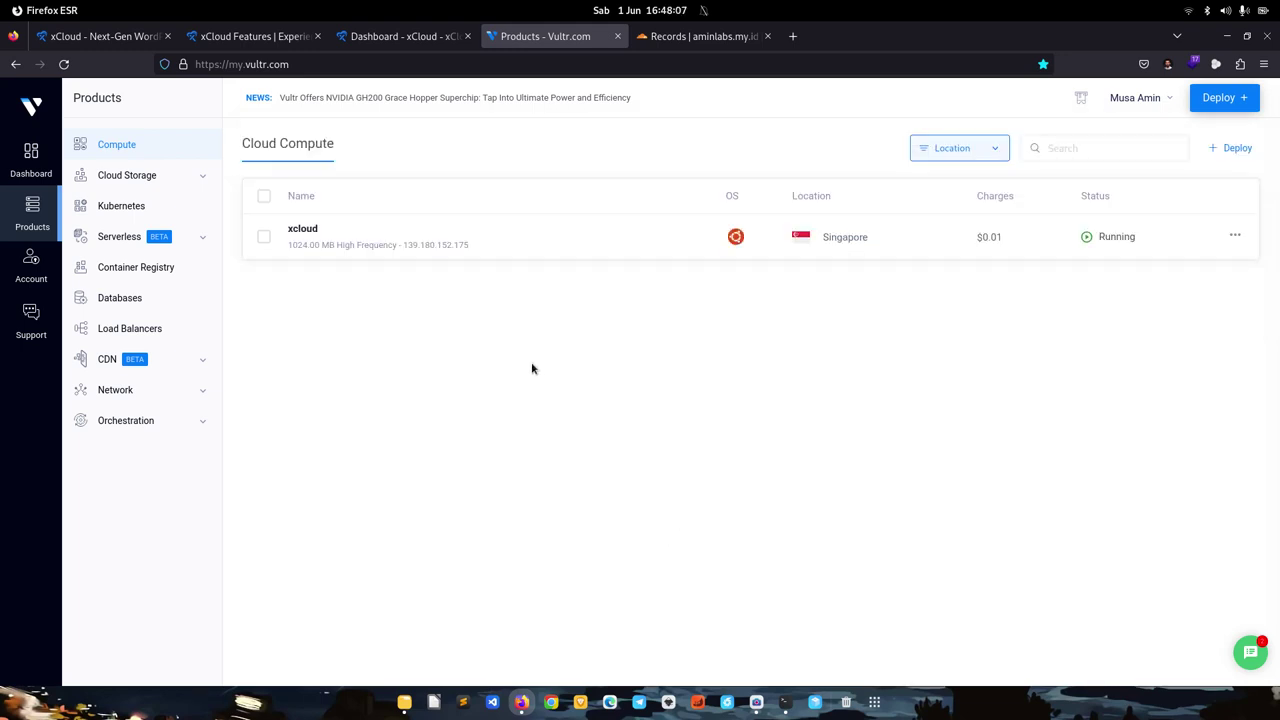
click(309, 232)
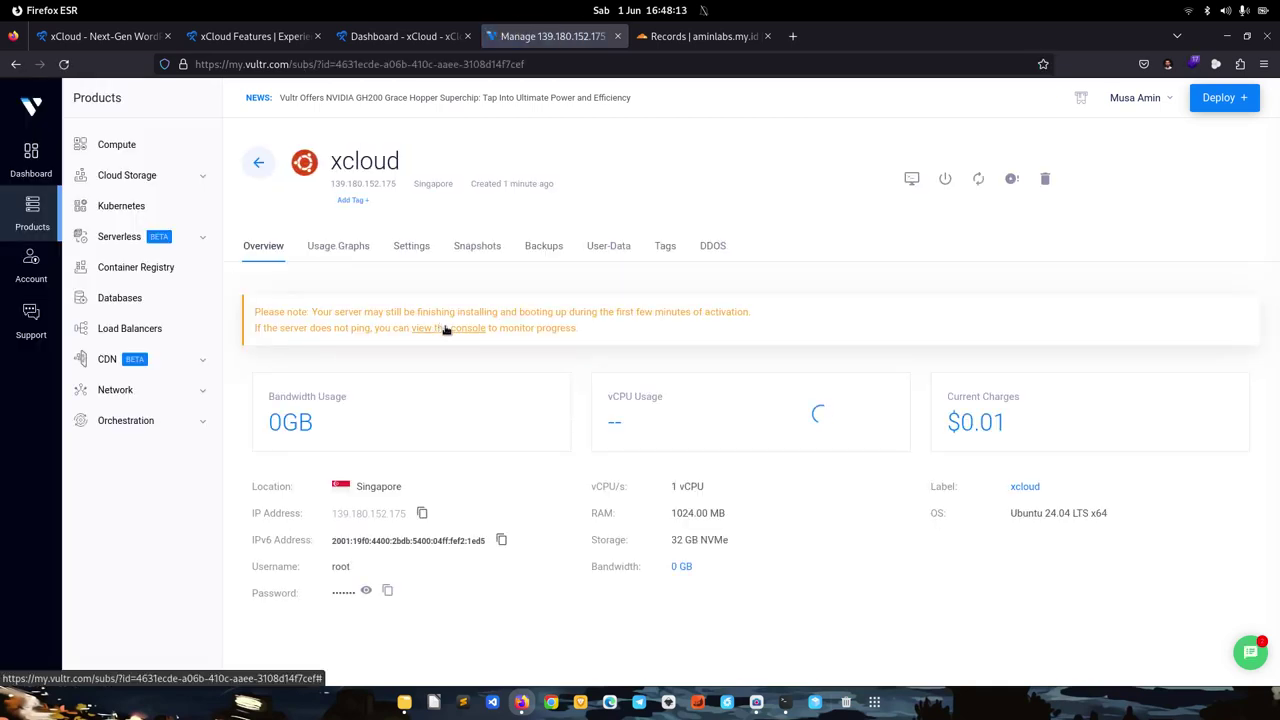
click(422, 513)
click(785, 702)
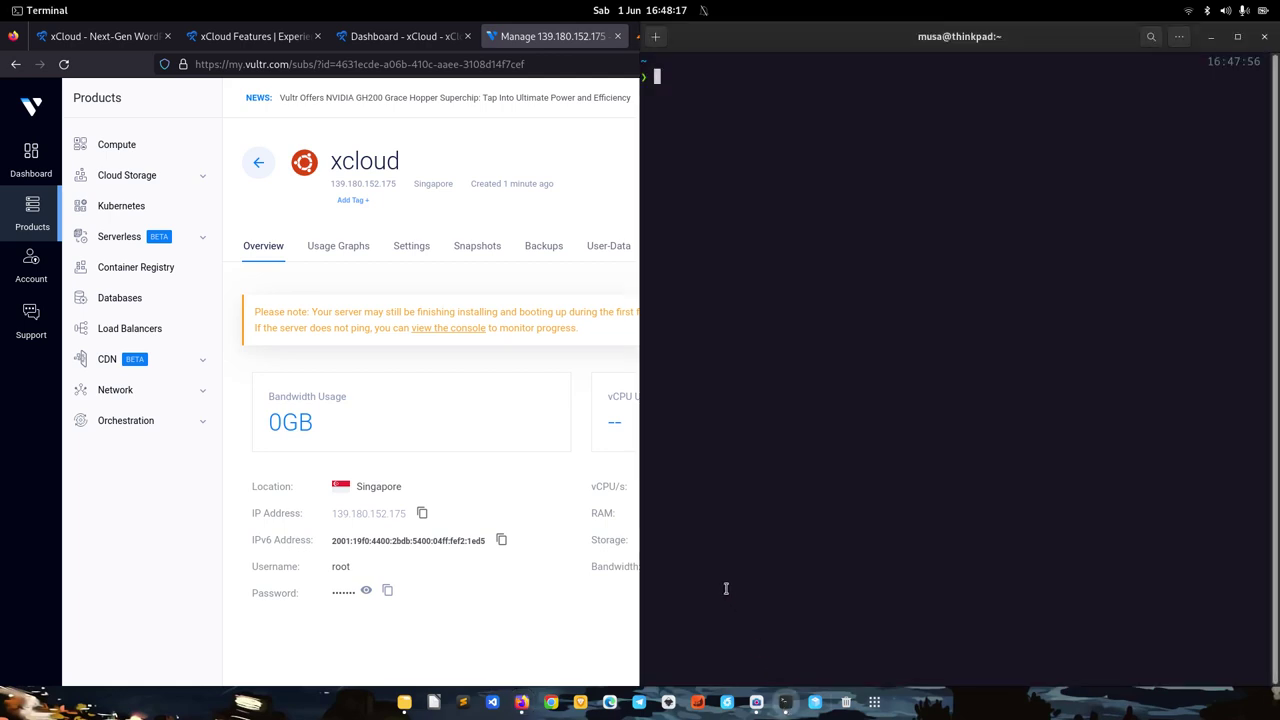
text(ssh root@)
right_click(903, 454)
click(932, 506)
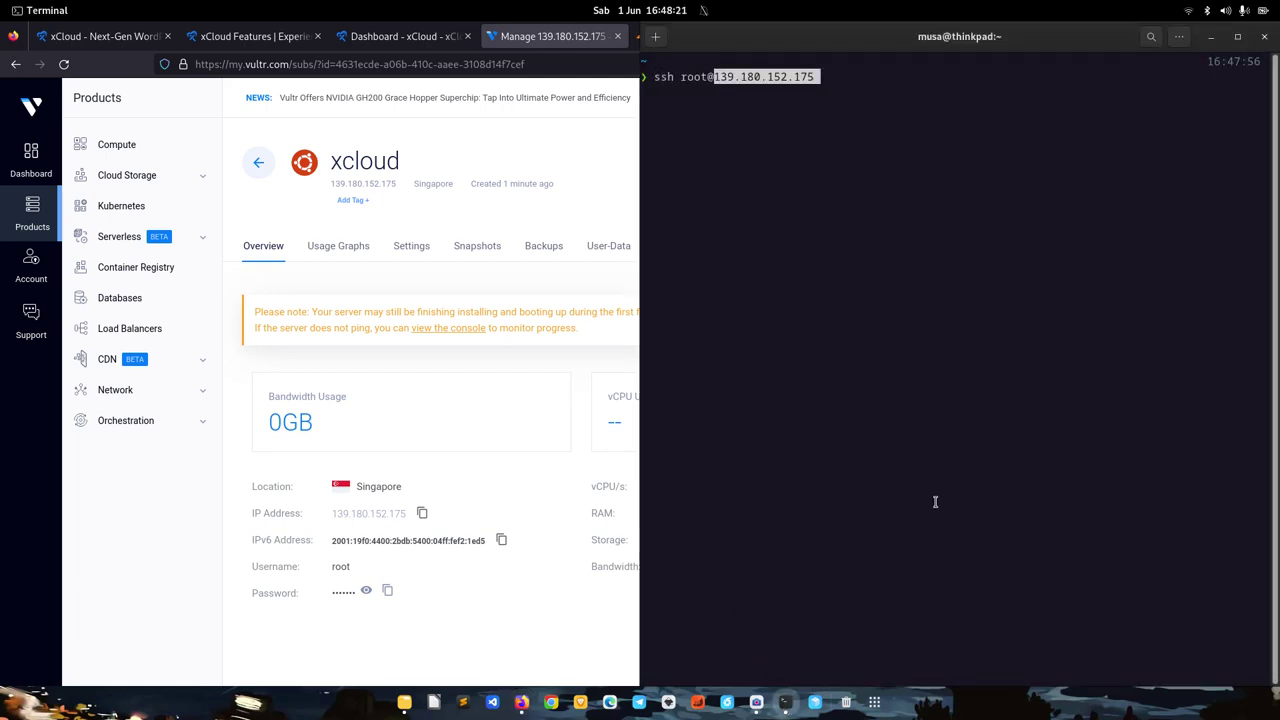
key(Return)
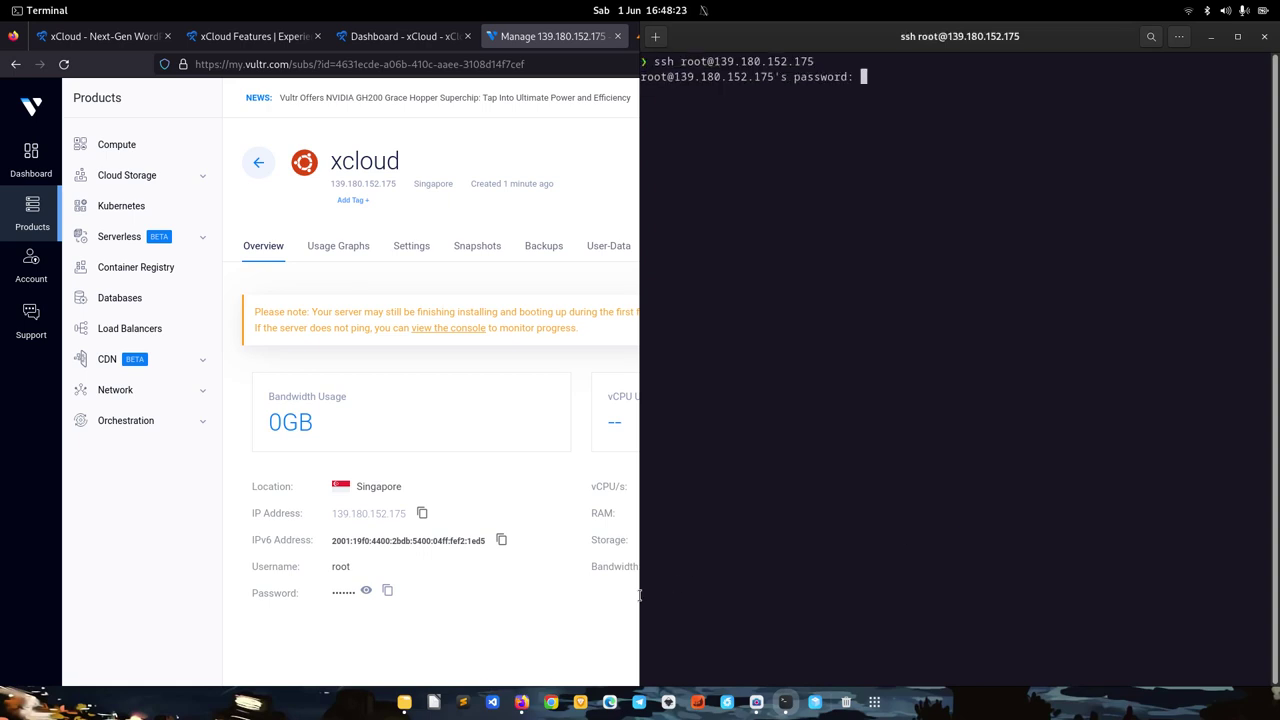
Step: Copy the server's root password from Vultr and log in to the SSH session in Terminal with it
click(388, 591)
click(785, 702)
right_click(856, 415)
click(880, 458)
key(Return)
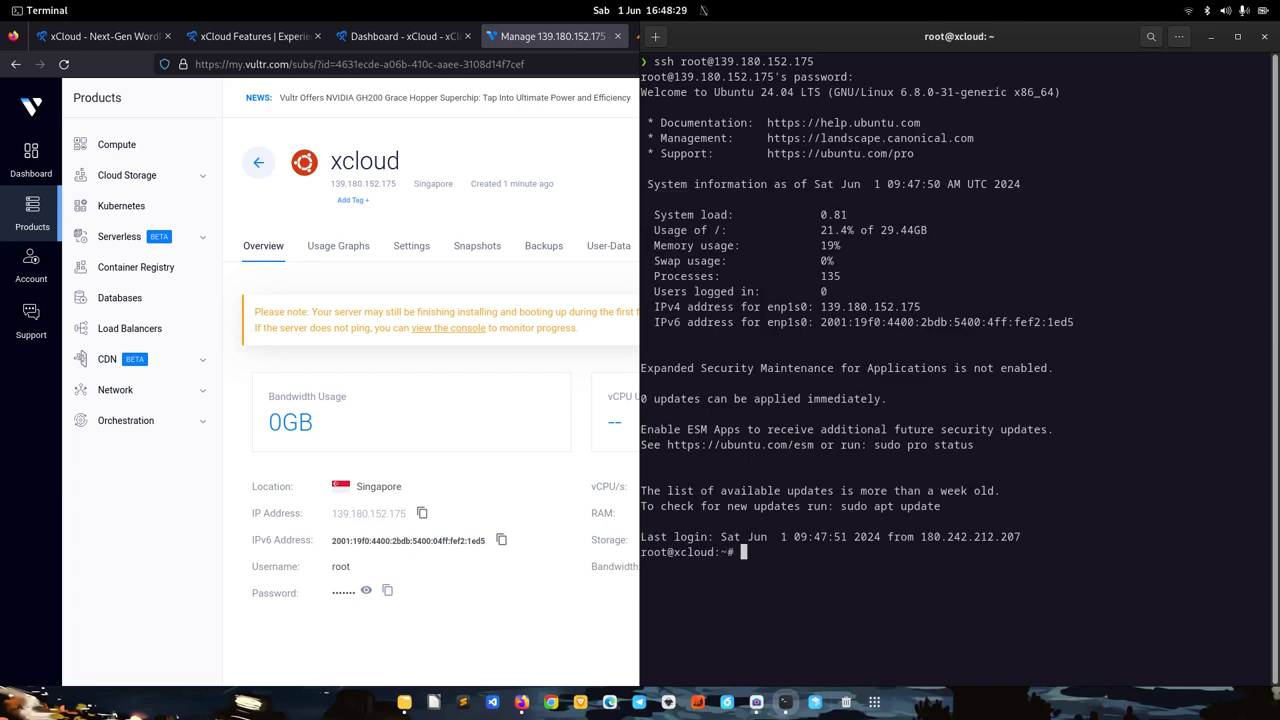
Step: Switch to the xCloud dashboard in the browser and add a new server using the Any provider option
click(549, 639)
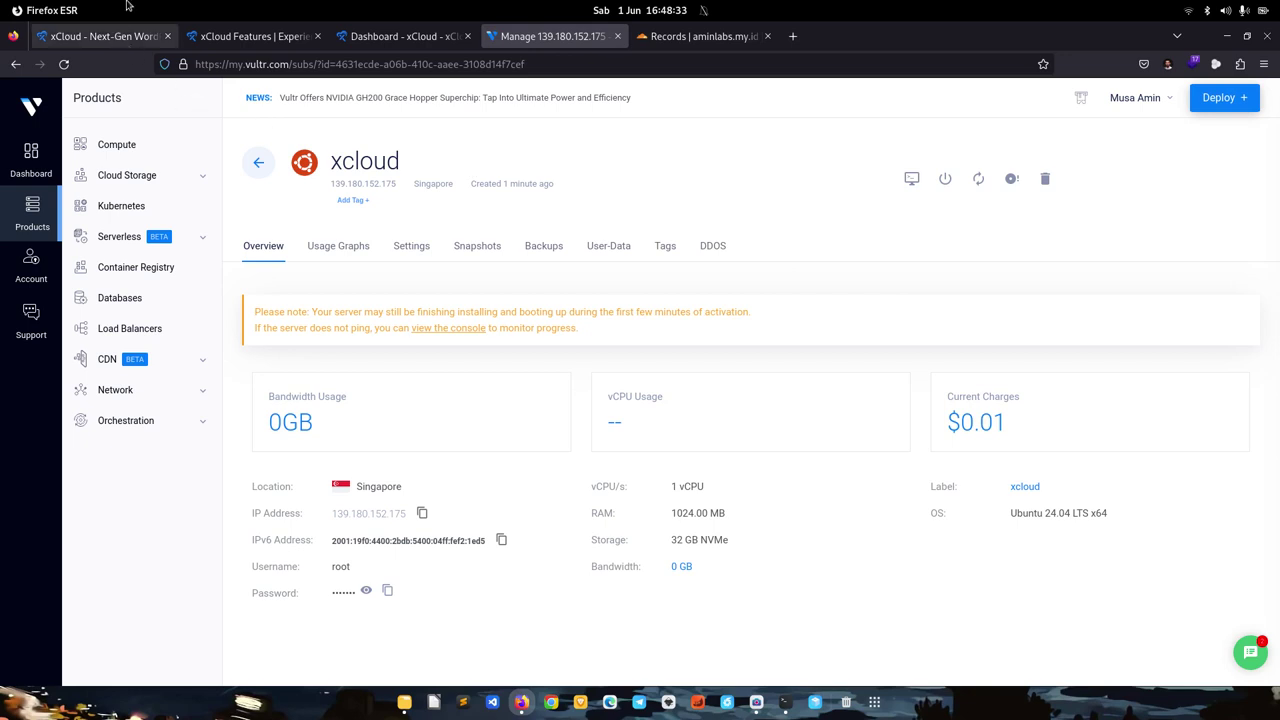
click(386, 34)
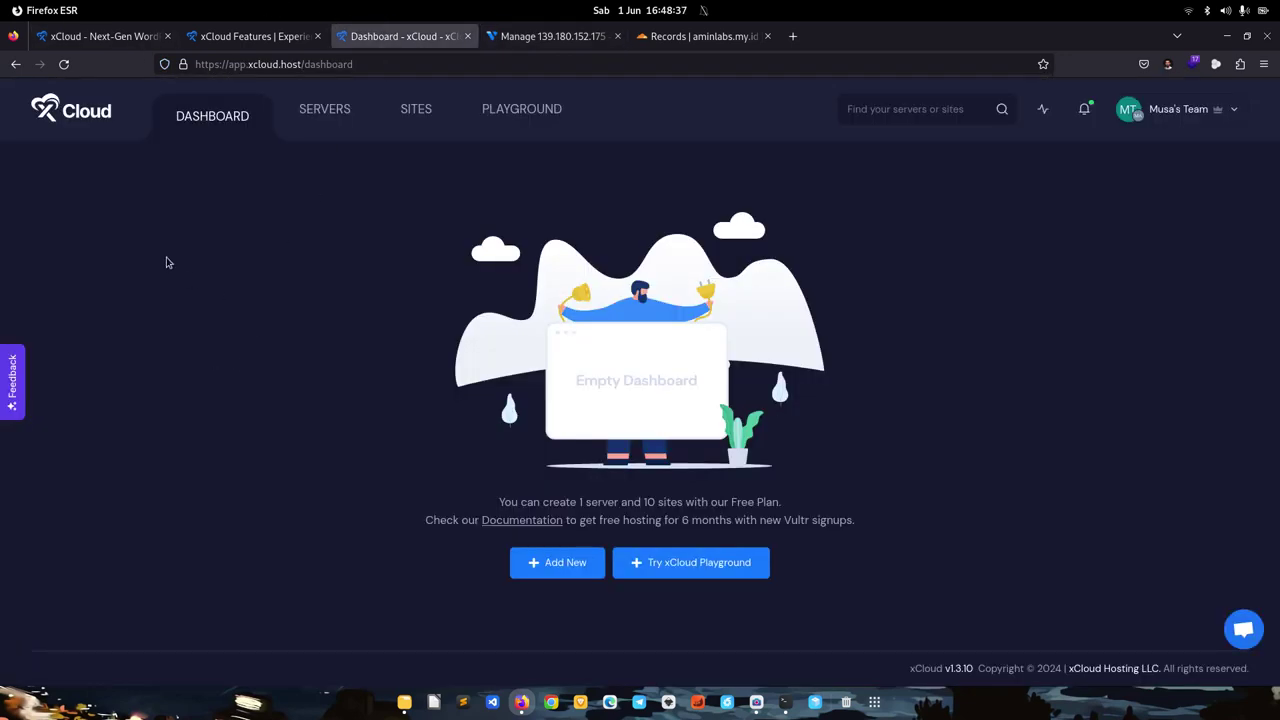
click(545, 566)
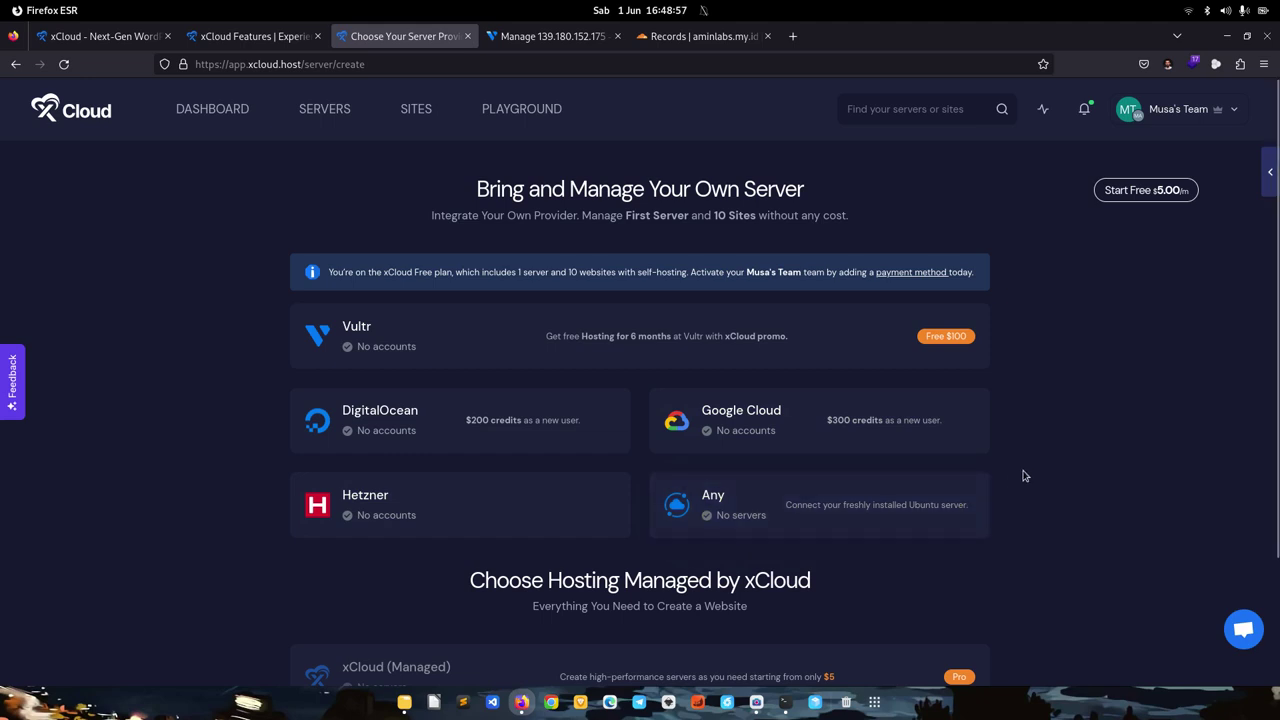
click(718, 500)
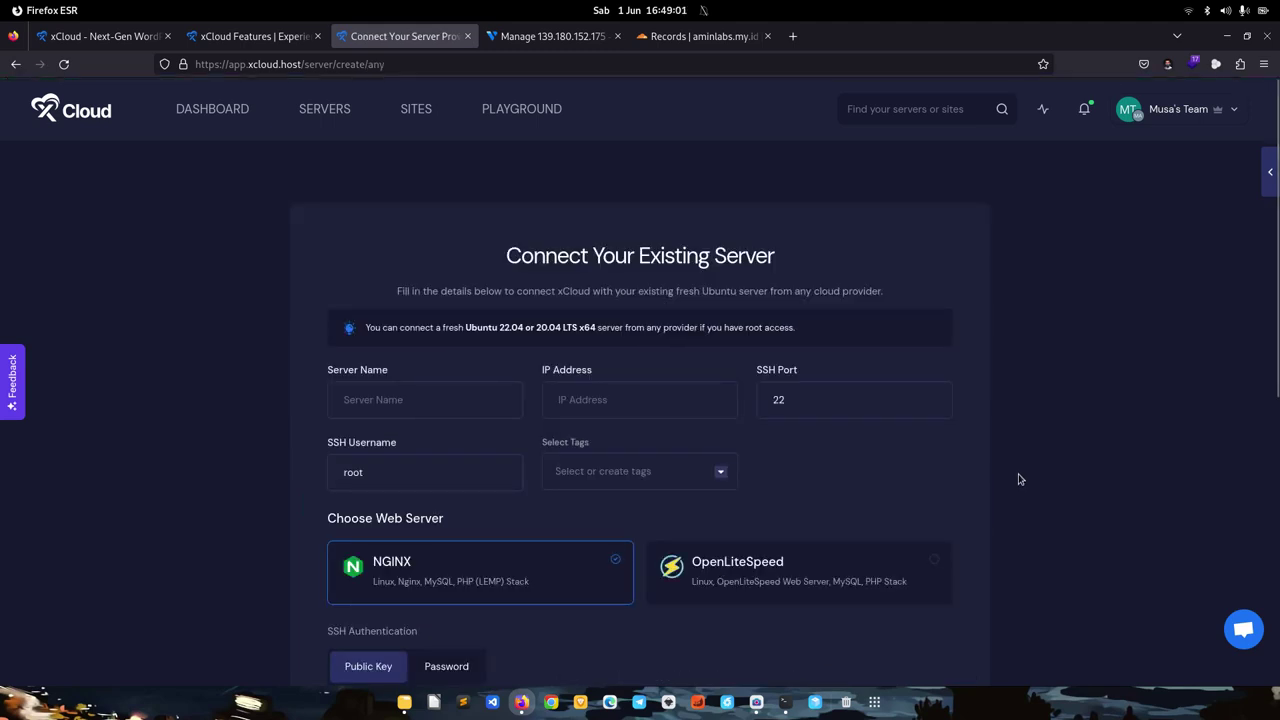
Step: Enter xcloud as the server name and 139.180.152.175, copied from Vultr, as the IP address in the connection form
scroll(1092, 361, down, 2)
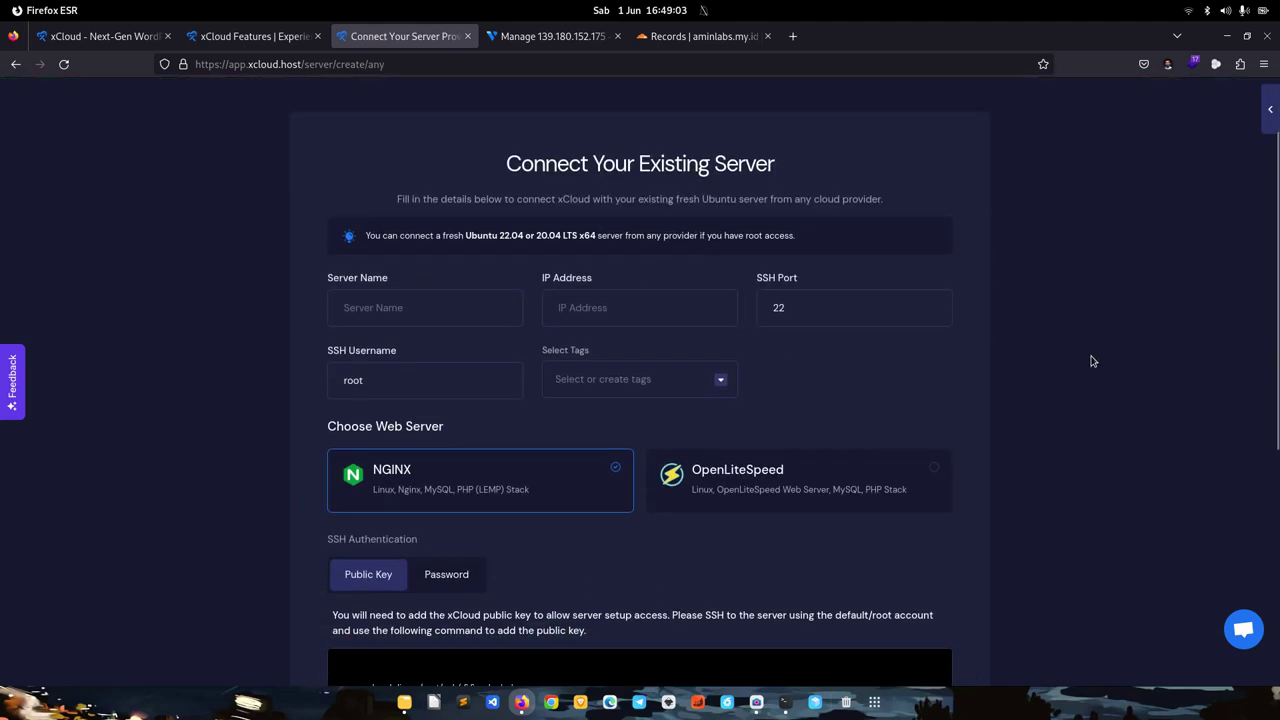
scroll(1092, 361, down, 3)
scroll(1094, 360, up, 4)
scroll(1094, 360, down, 1)
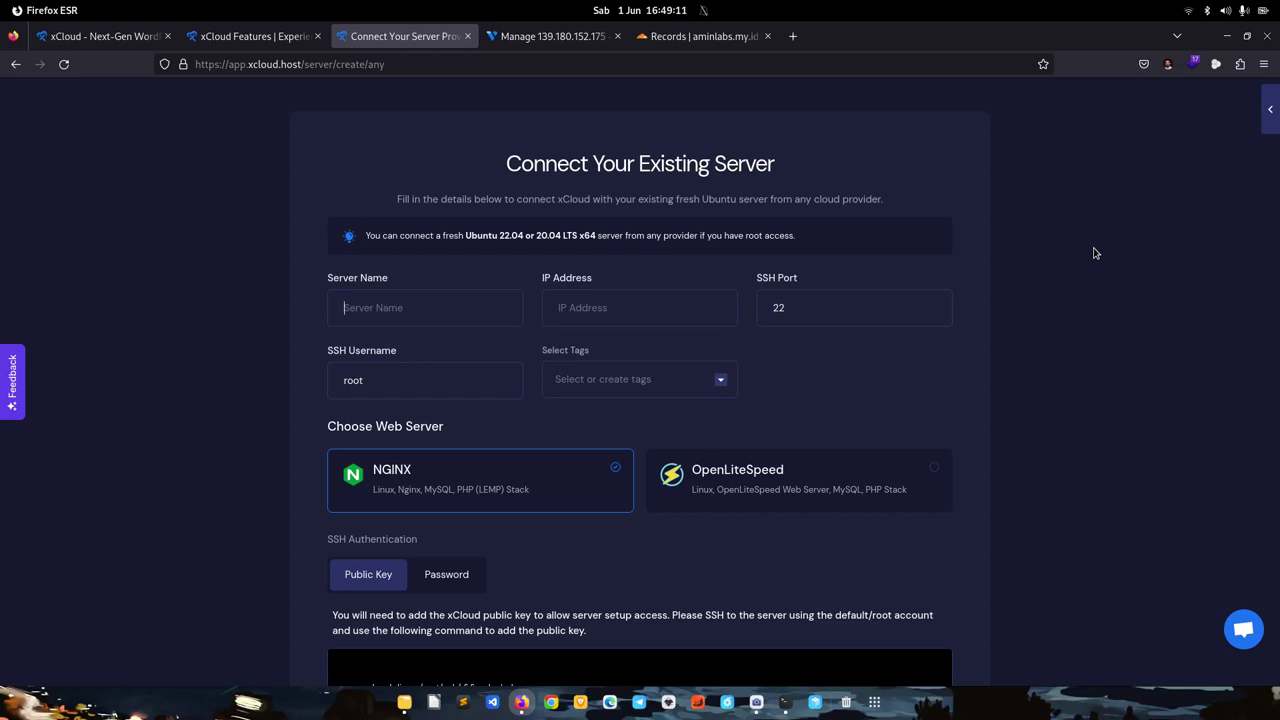
text(xcloud)
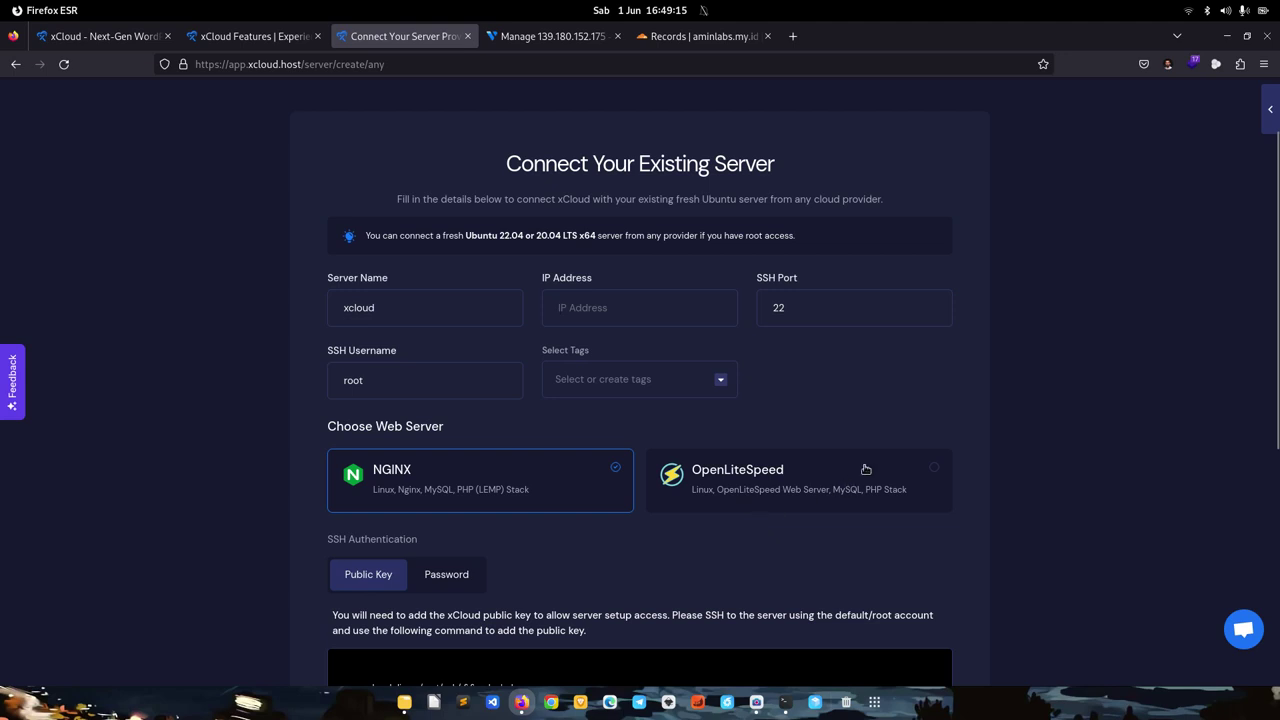
key(Tab)
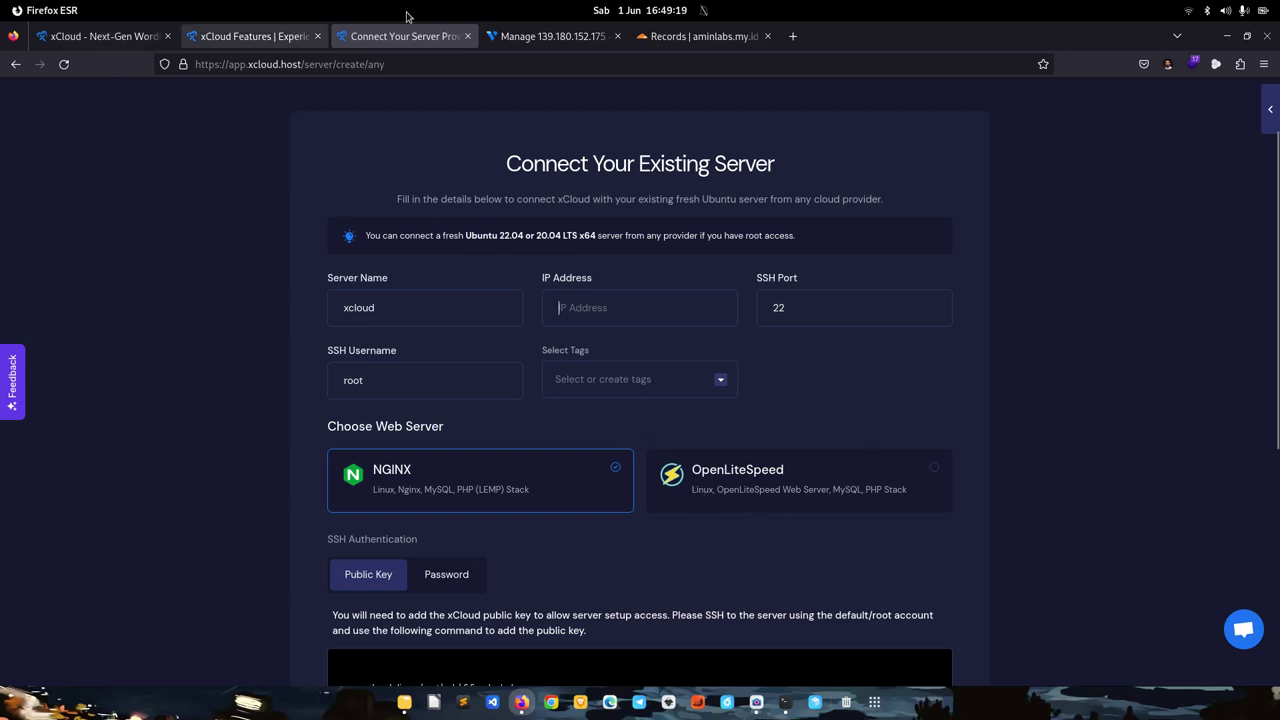
click(562, 30)
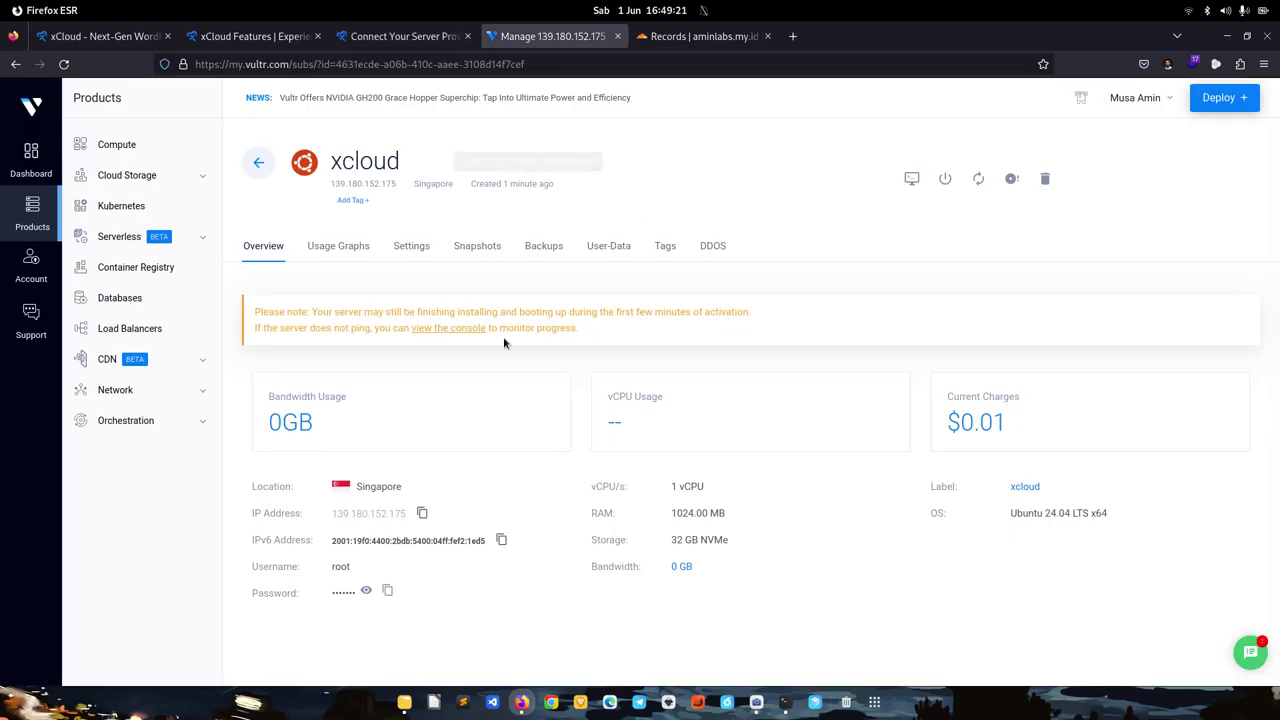
click(420, 514)
click(382, 37)
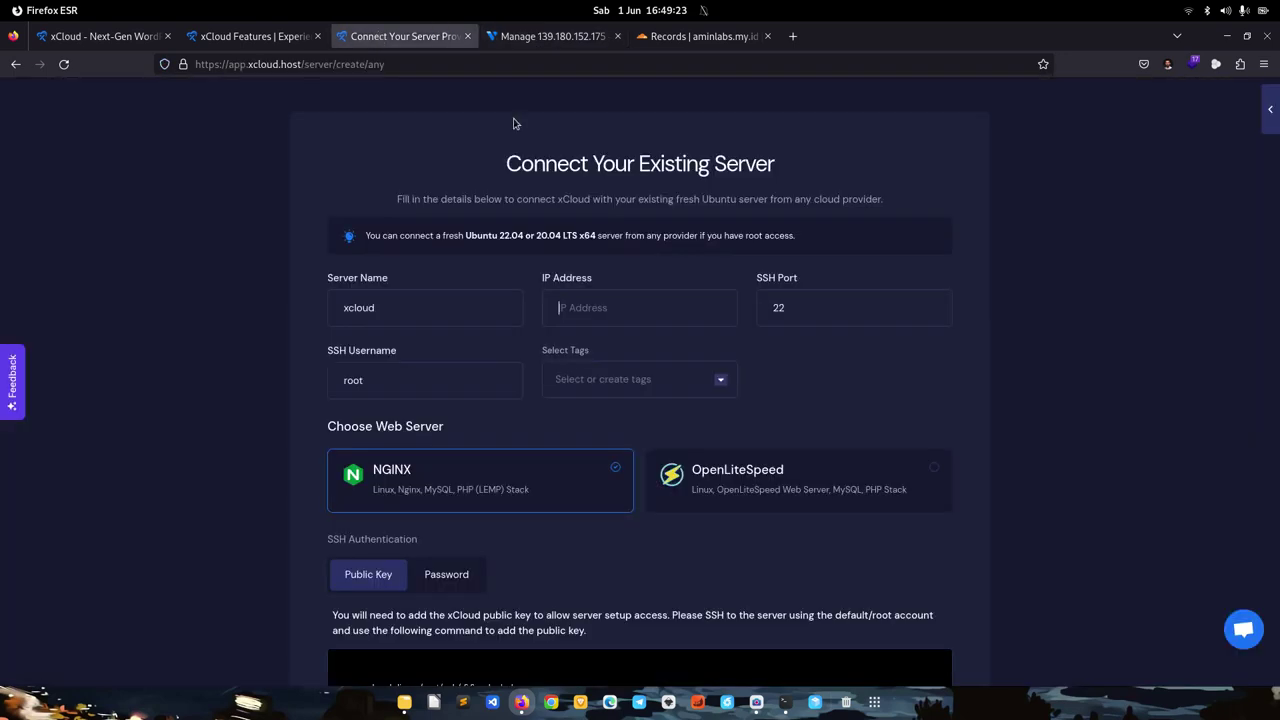
key(ctrl+v)
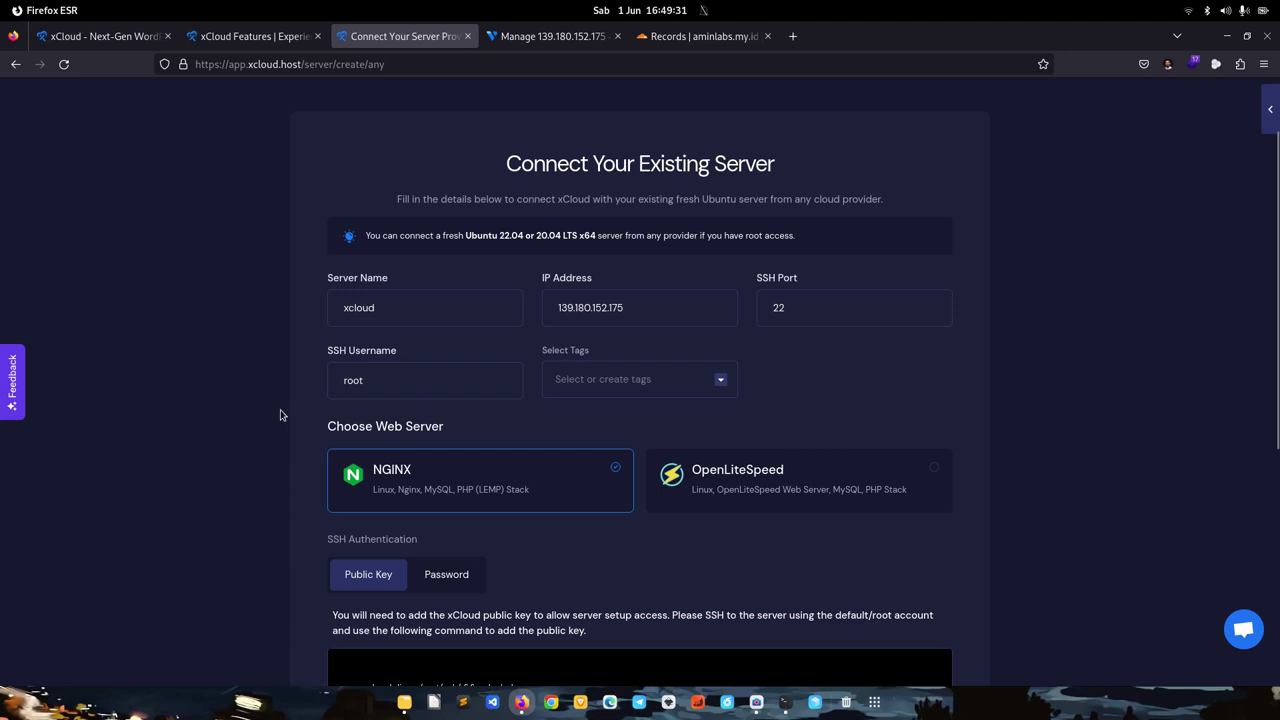
Step: Choose password-based SSH authentication and paste the password into the SSH Password field
scroll(267, 428, down, 2)
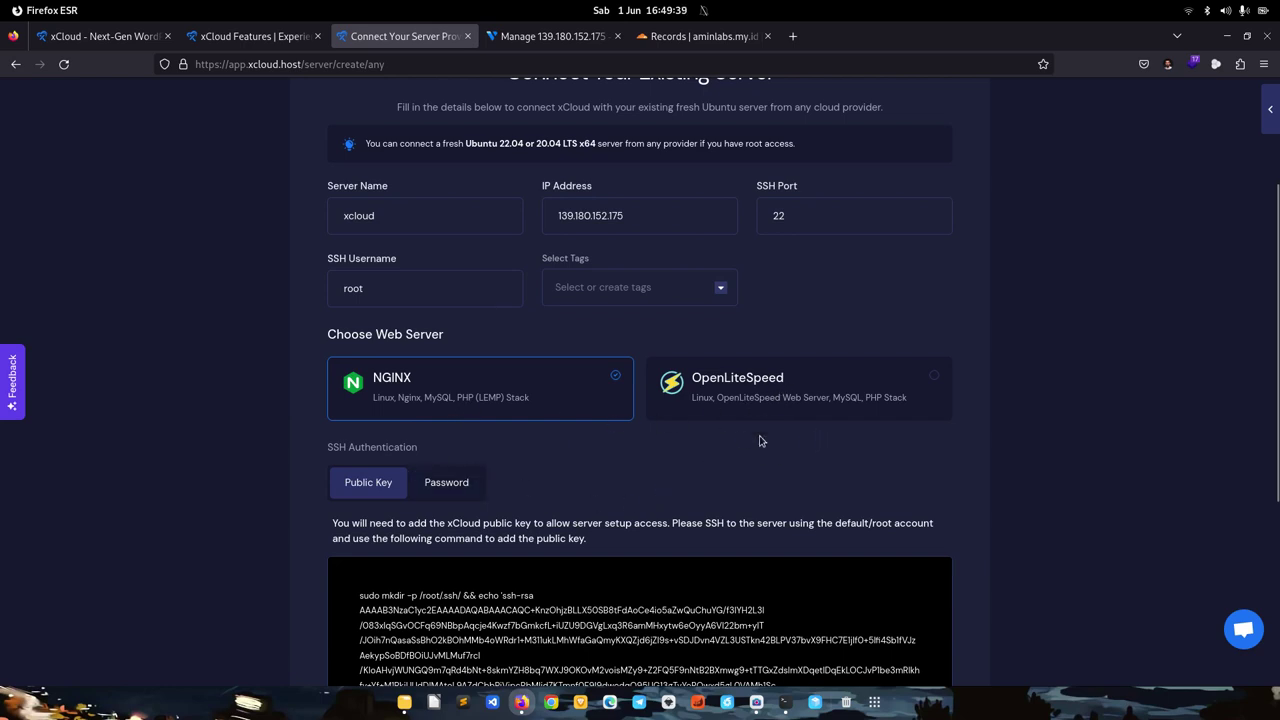
scroll(1105, 355, down, 3)
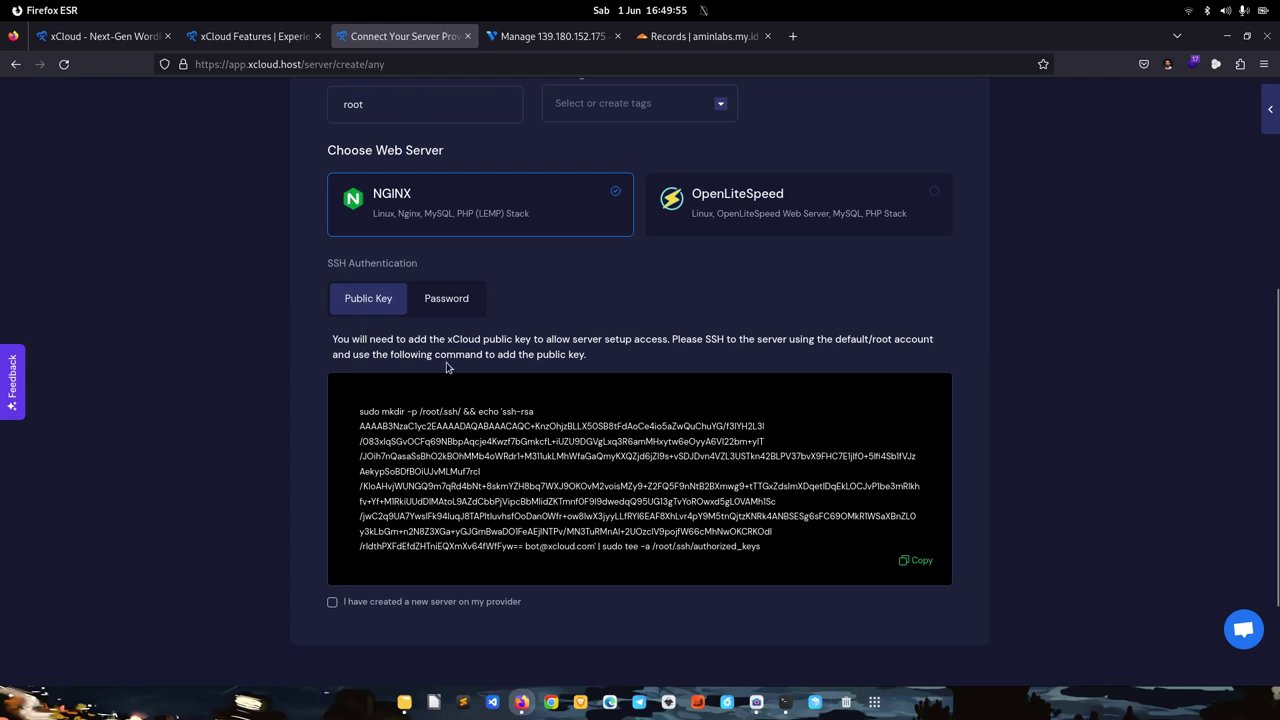
click(447, 300)
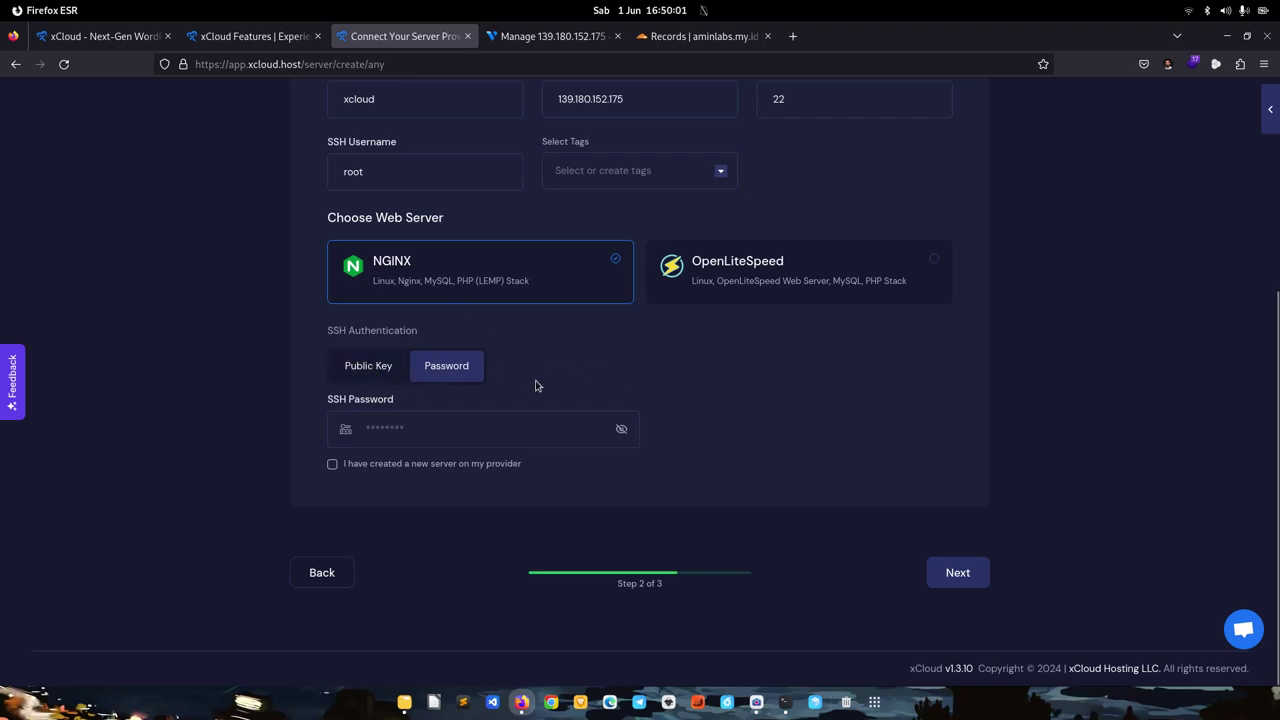
click(462, 421)
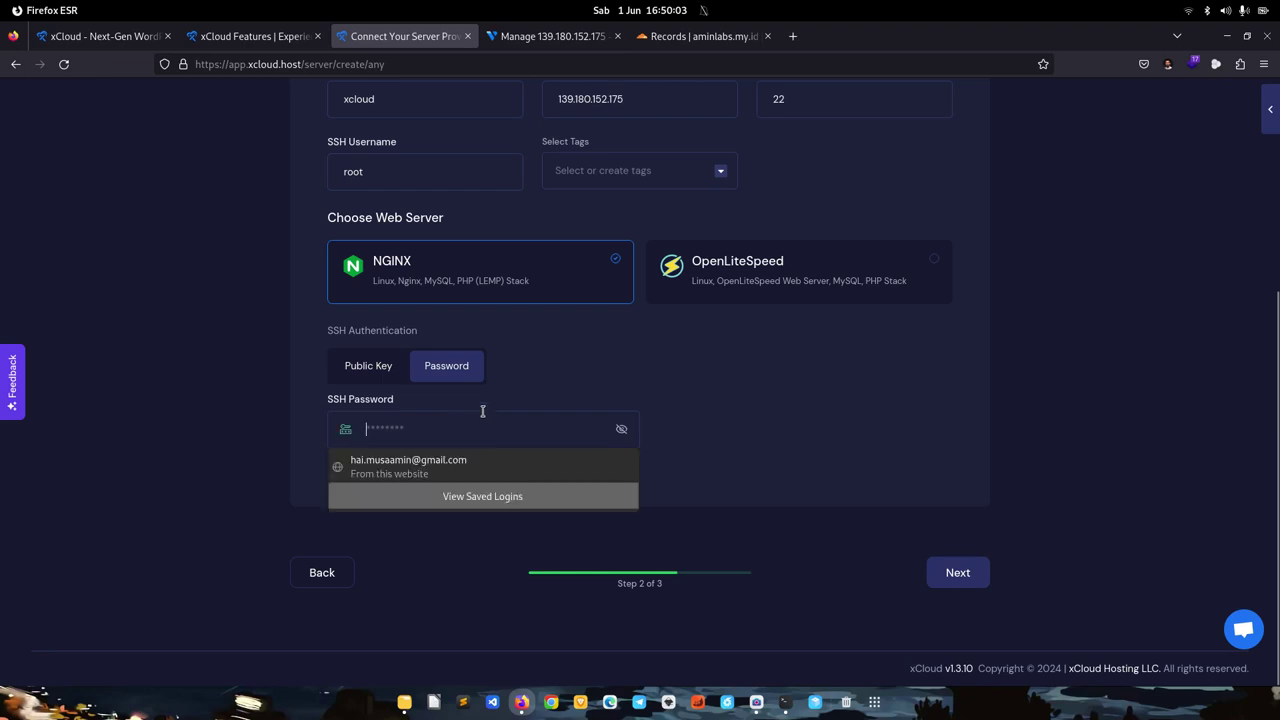
key(ctrl+v)
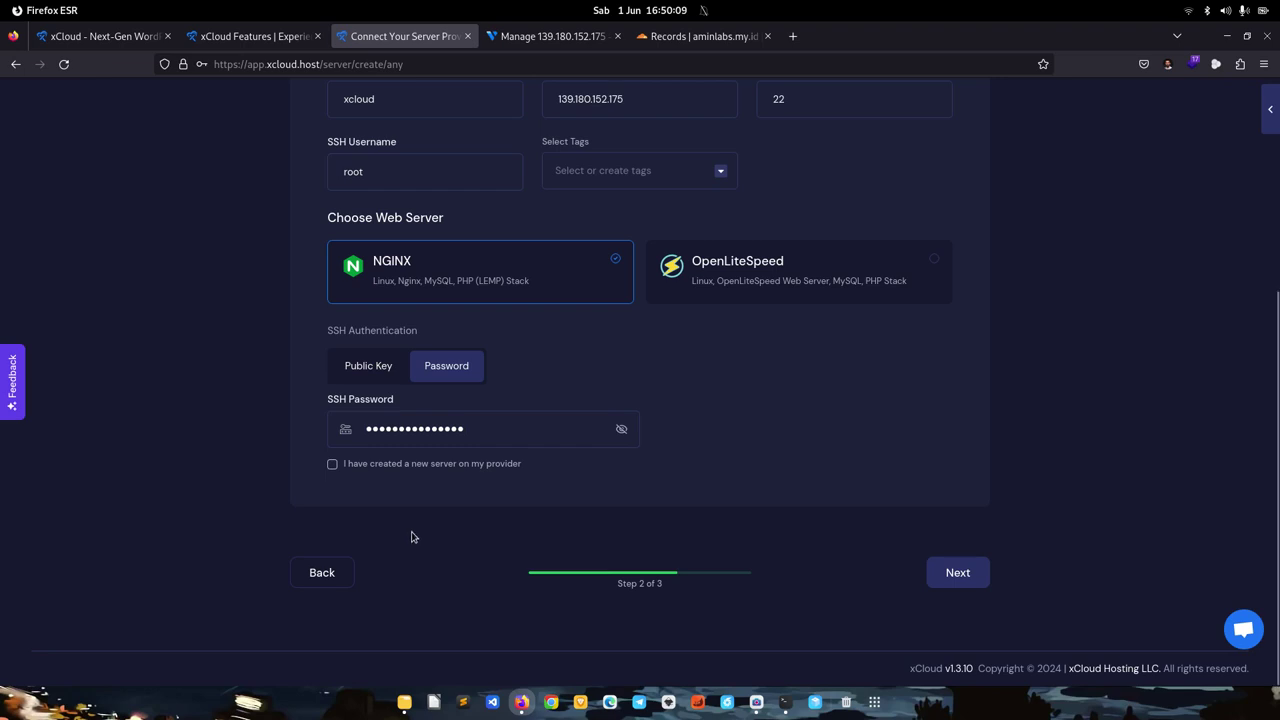
Step: Confirm that a new server was created on the provider, and try to verify the connection without saving the login in the browser
click(332, 465)
scroll(995, 530, up, 2)
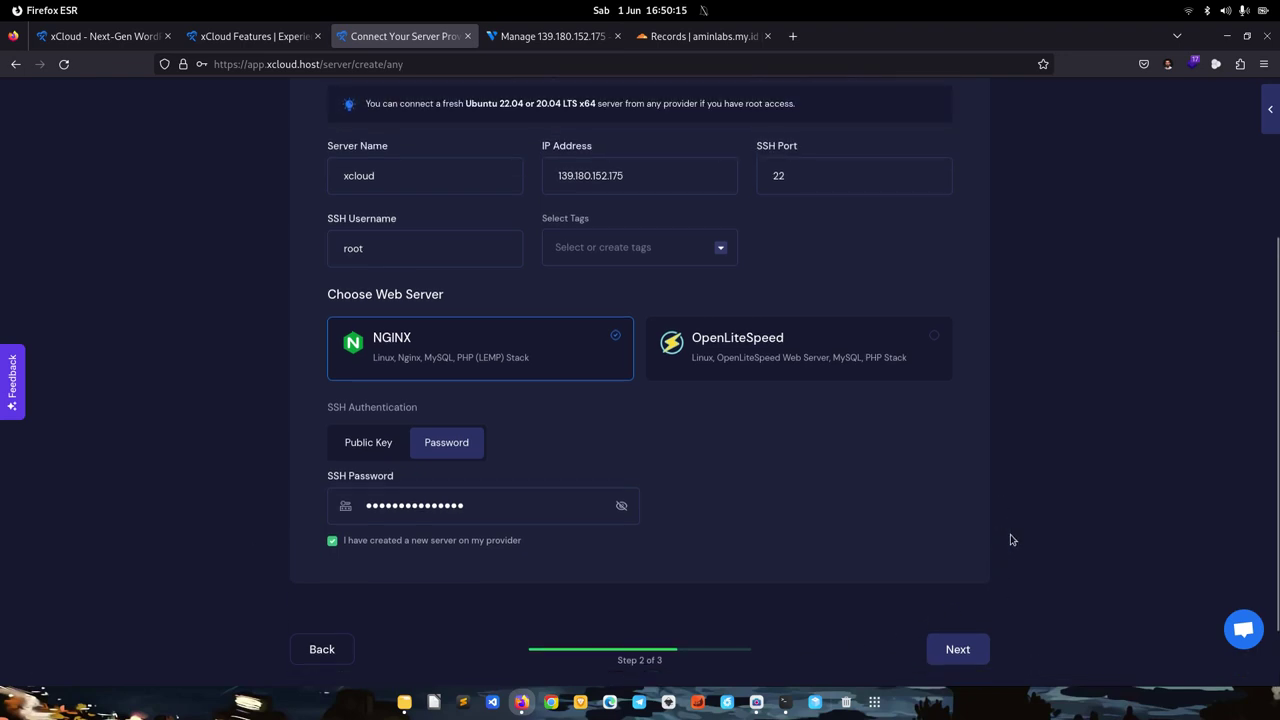
scroll(1010, 540, down, 2)
click(955, 572)
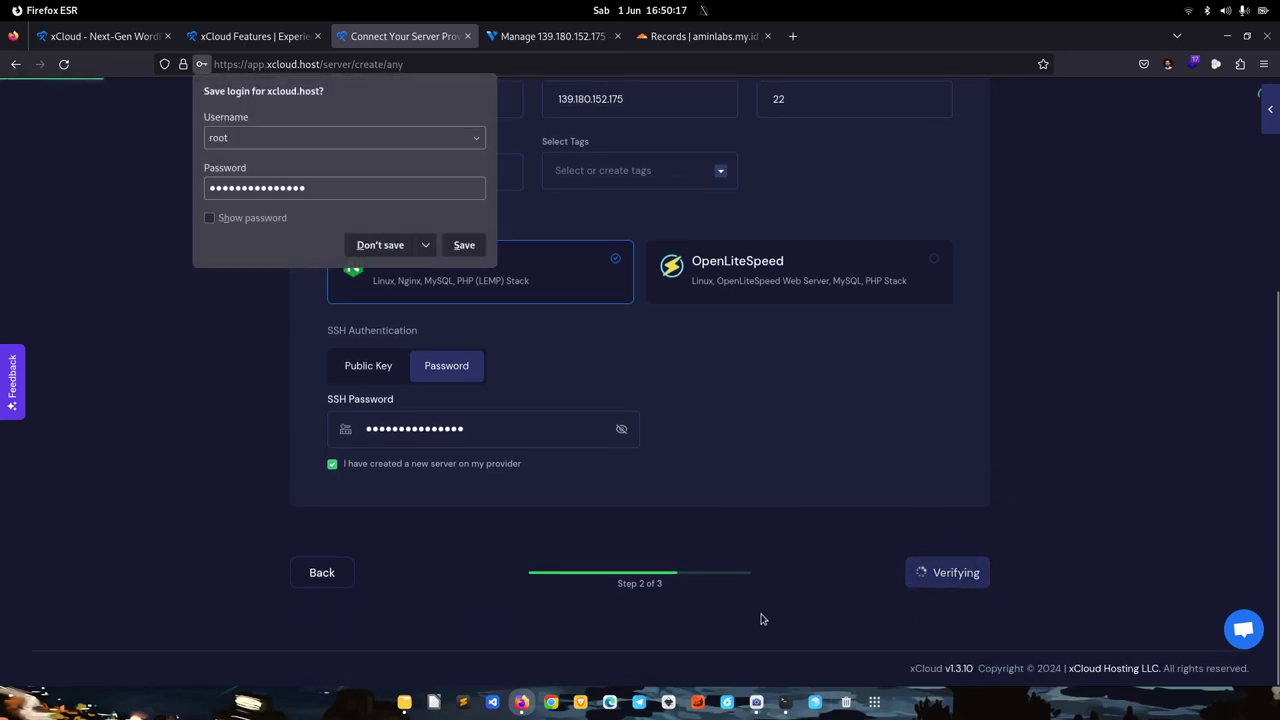
click(380, 245)
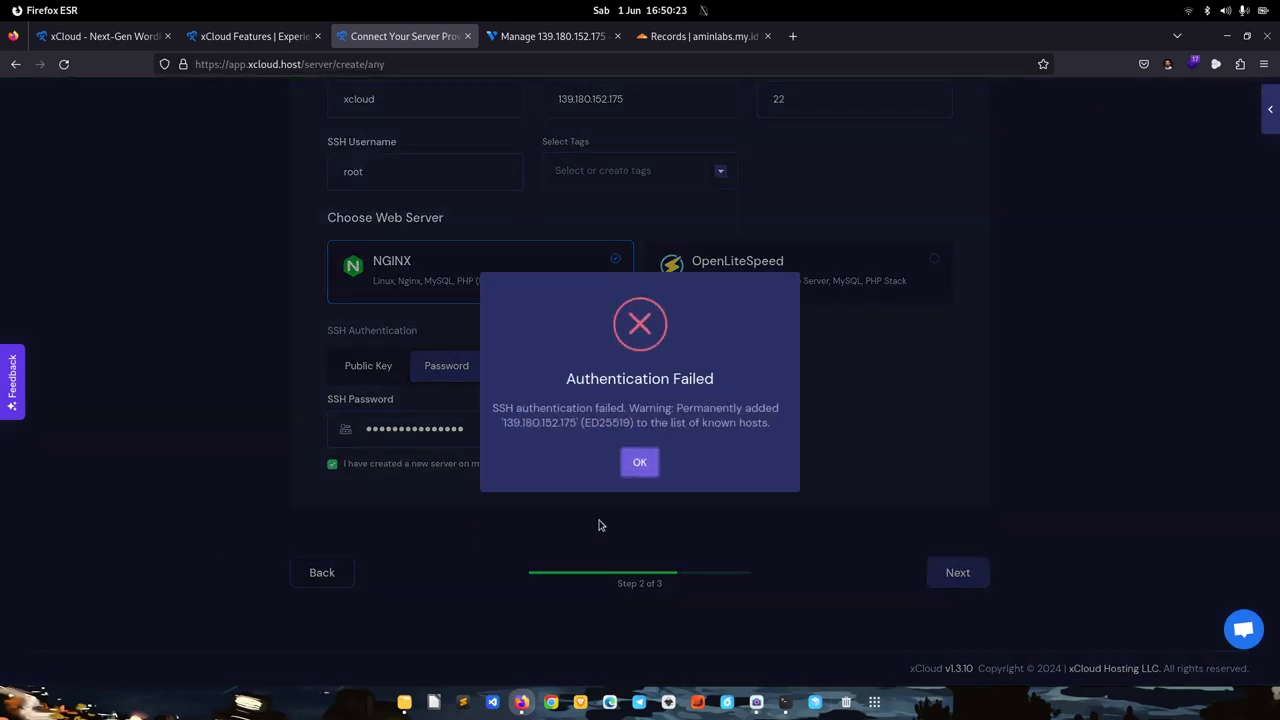
click(641, 462)
Step: Replace the SSH password with the root password copied again from Vultr, and try verifying the server connection again
click(545, 36)
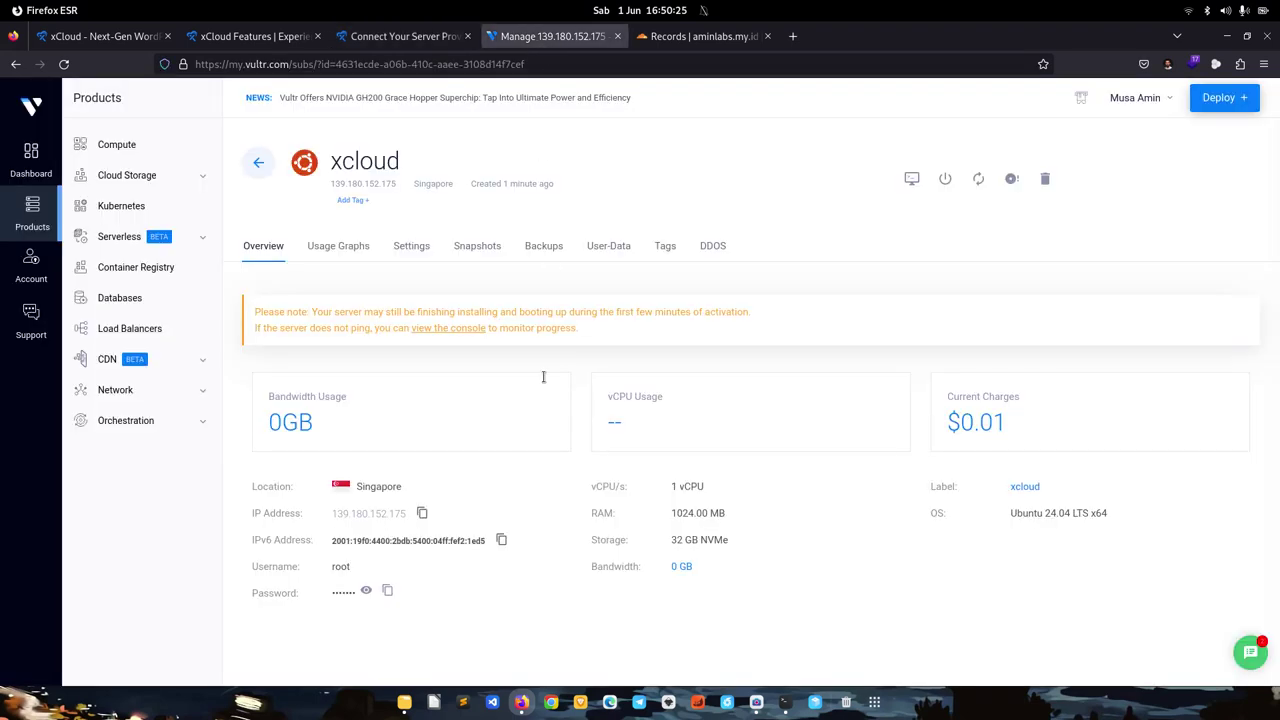
click(390, 592)
key(ctrl+Page_Up)
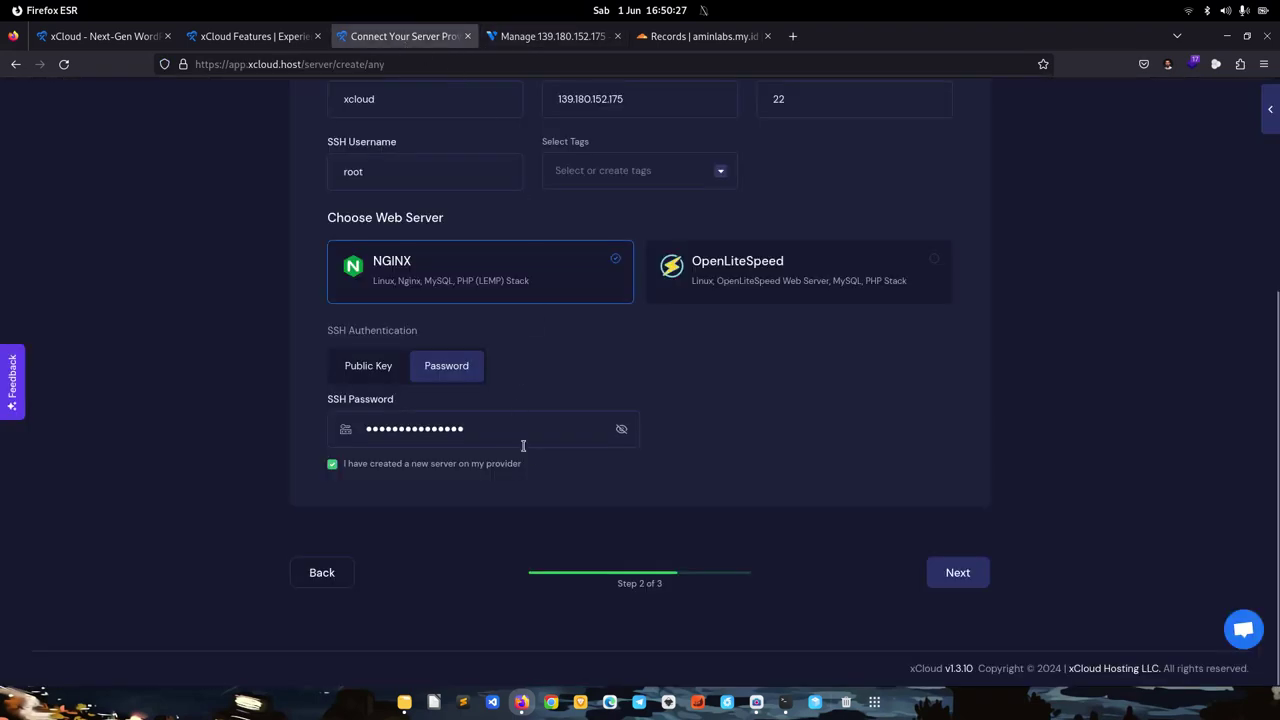
click(524, 430)
key(ctrl+a)
key(ctrl+v)
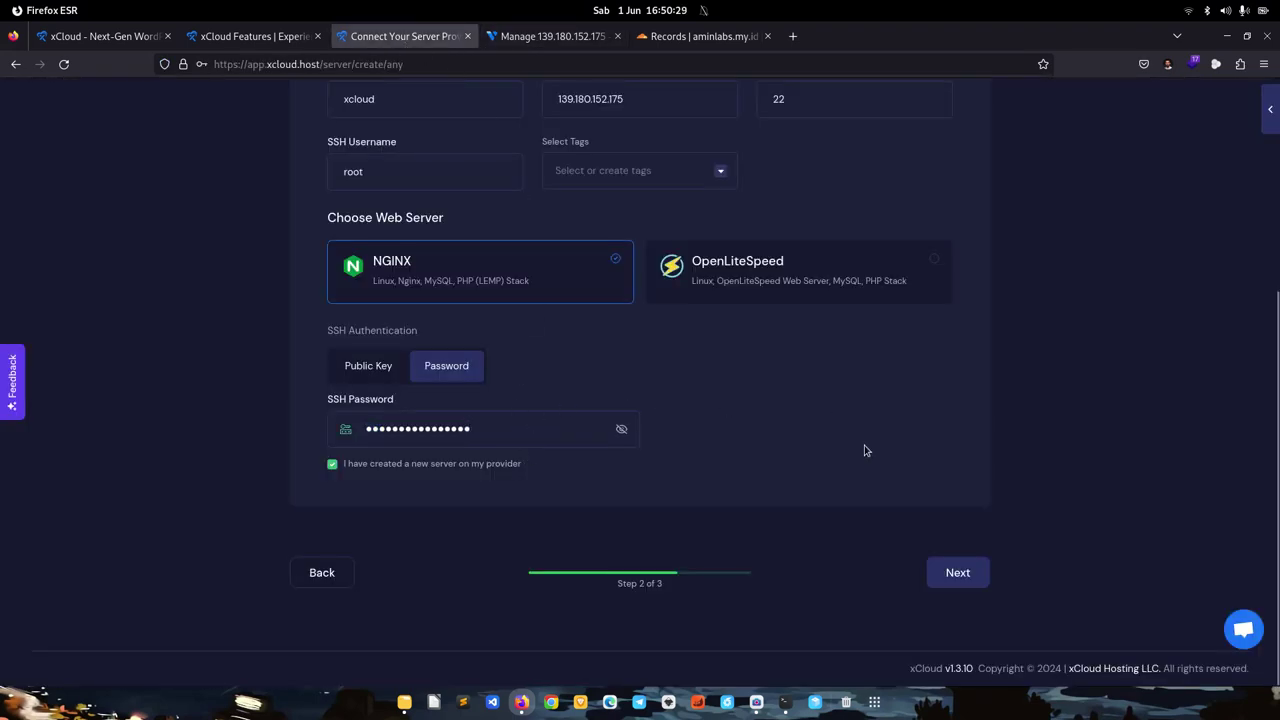
click(952, 573)
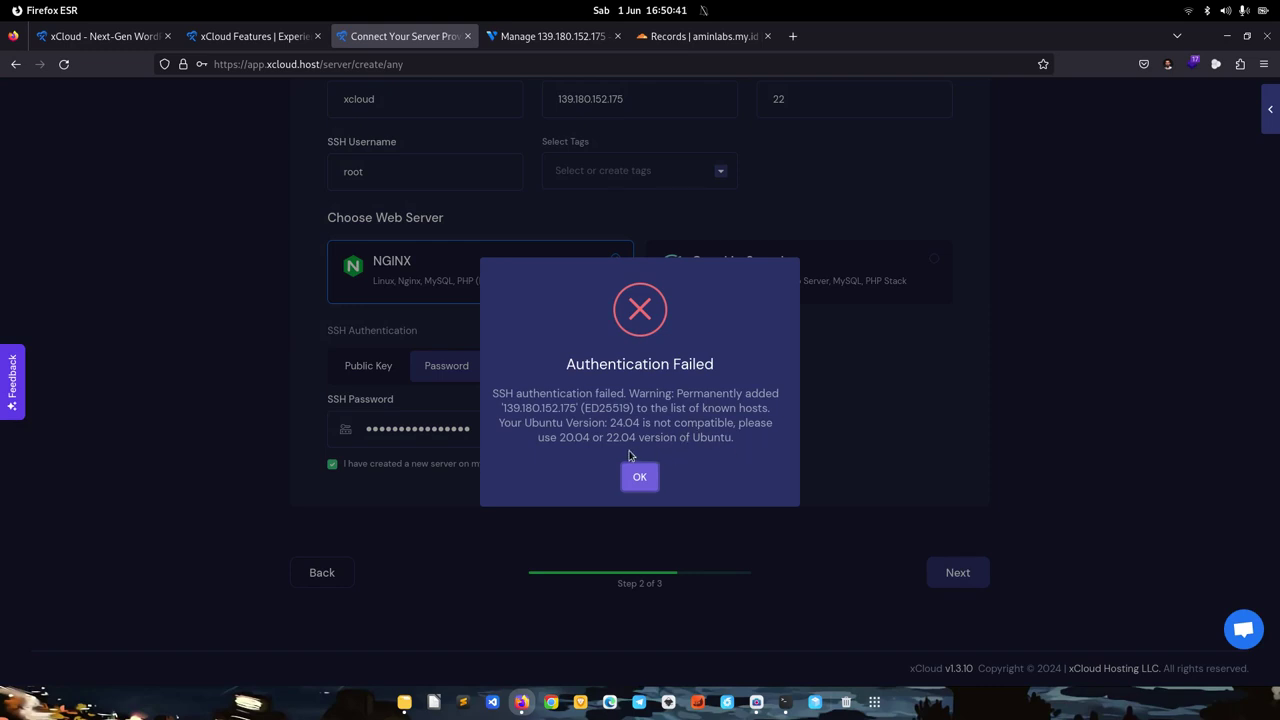
drag(609, 425, 637, 425)
click(640, 476)
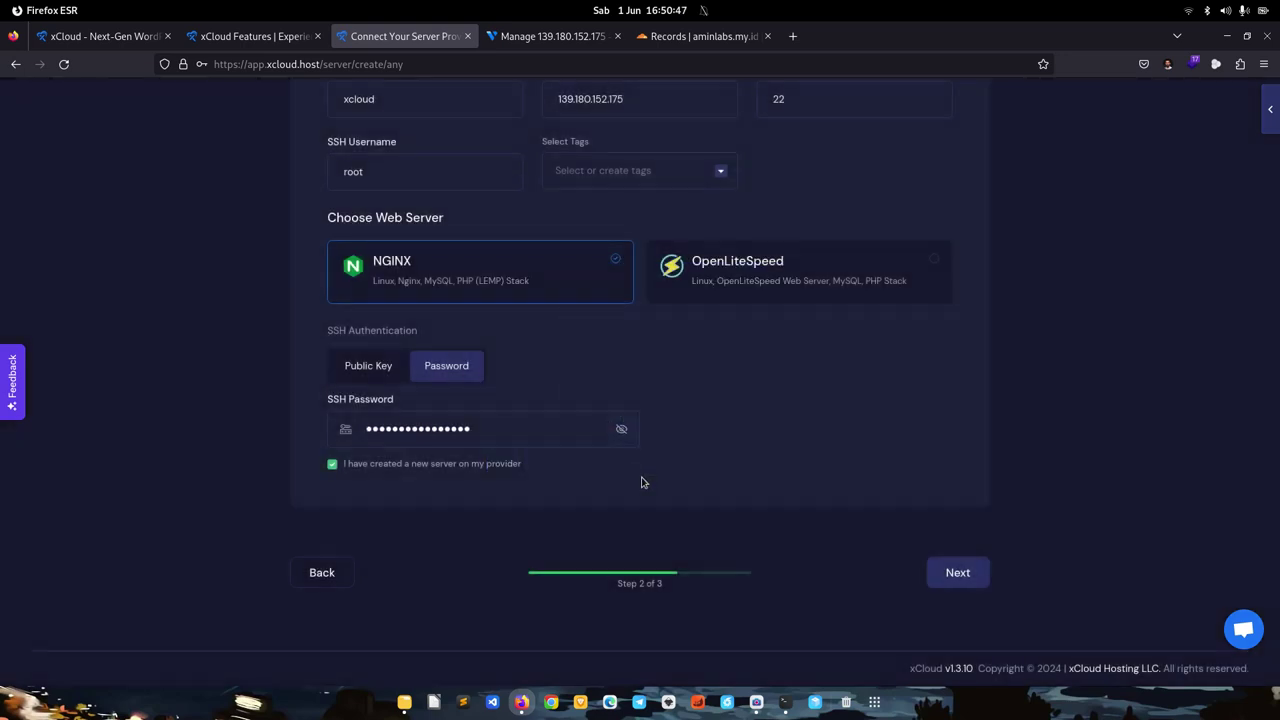
Step: In the Vultr settings of the xcloud server, change the operating system to Ubuntu 22.04 LTS x64 and confirm the change
click(549, 40)
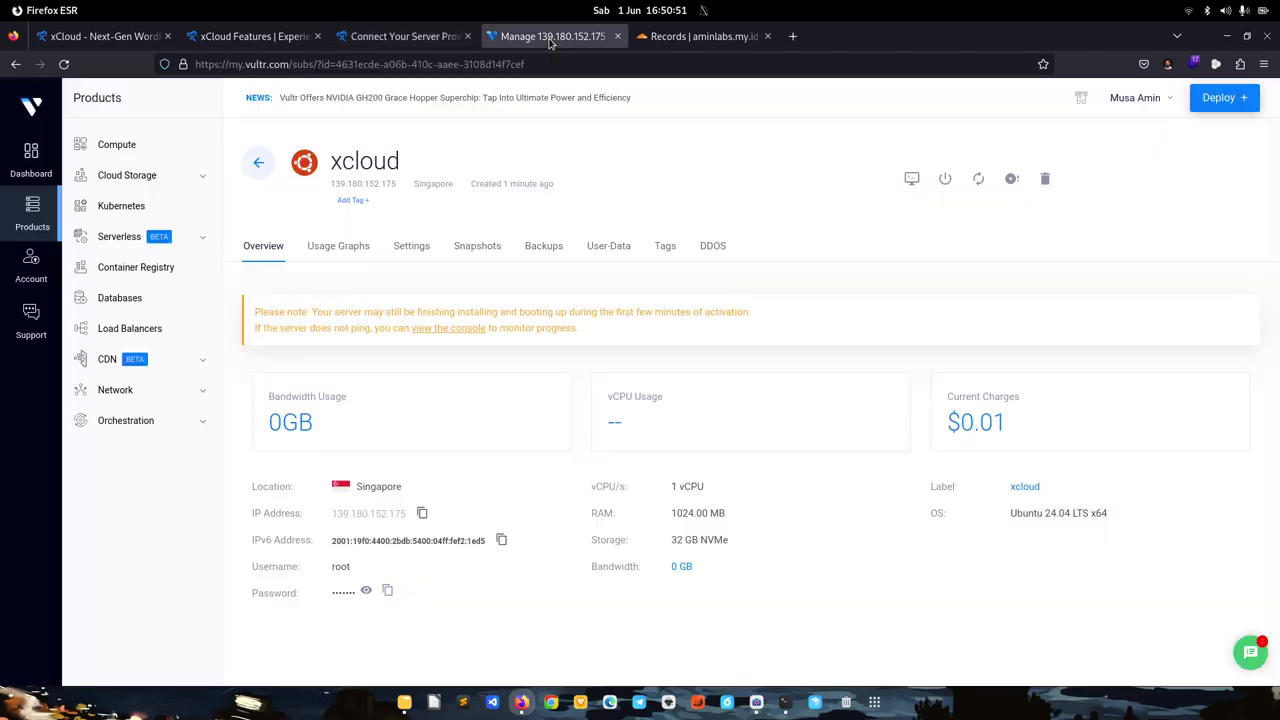
key(ctrl+r)
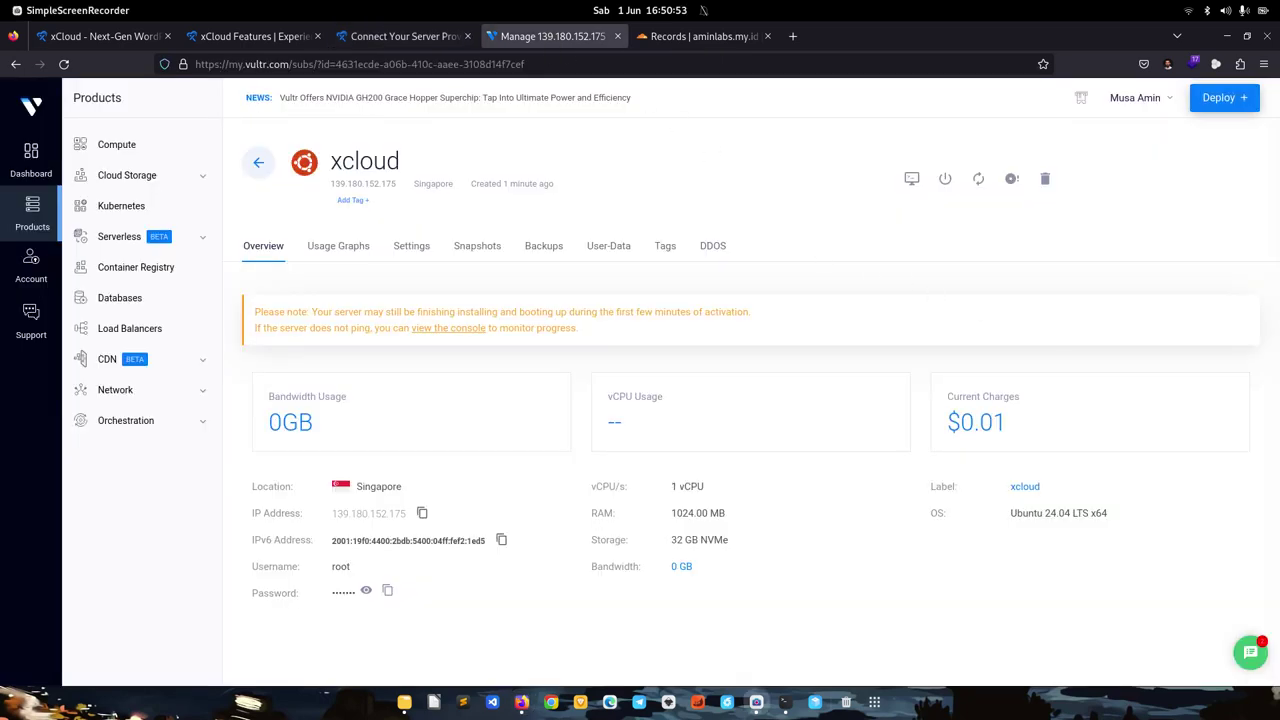
click(411, 246)
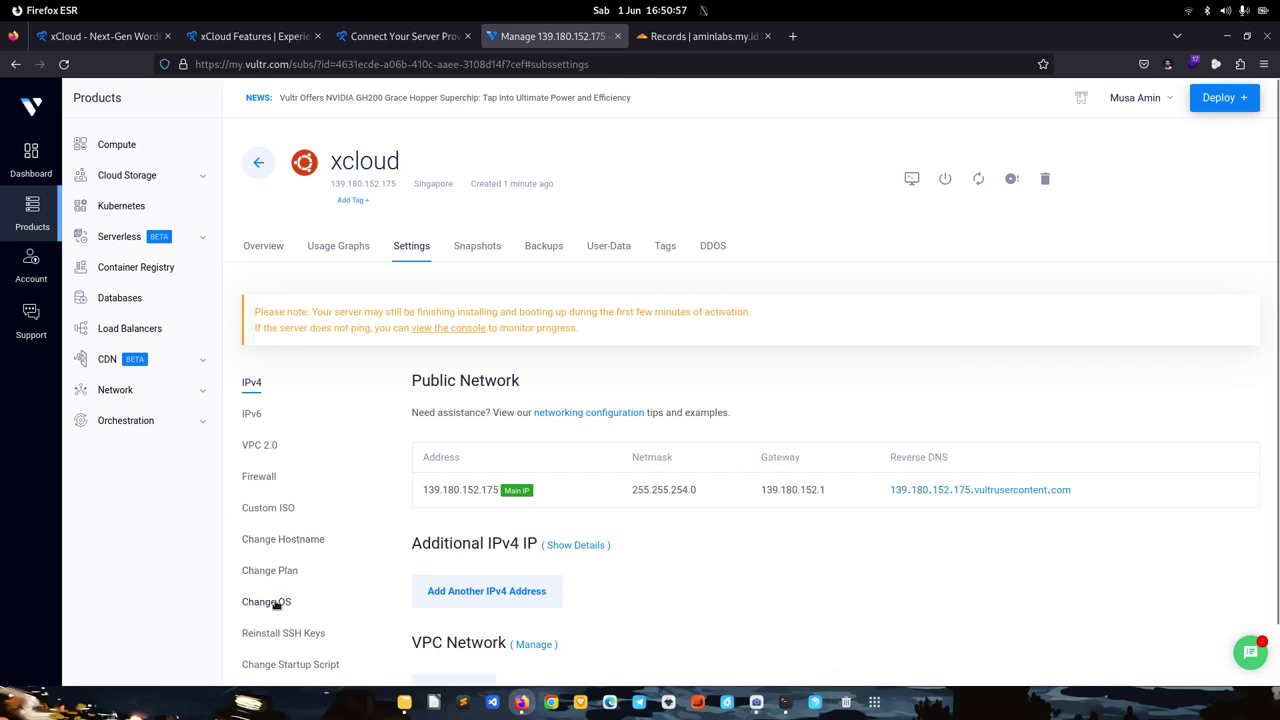
click(270, 601)
scroll(666, 289, down, 1)
click(494, 534)
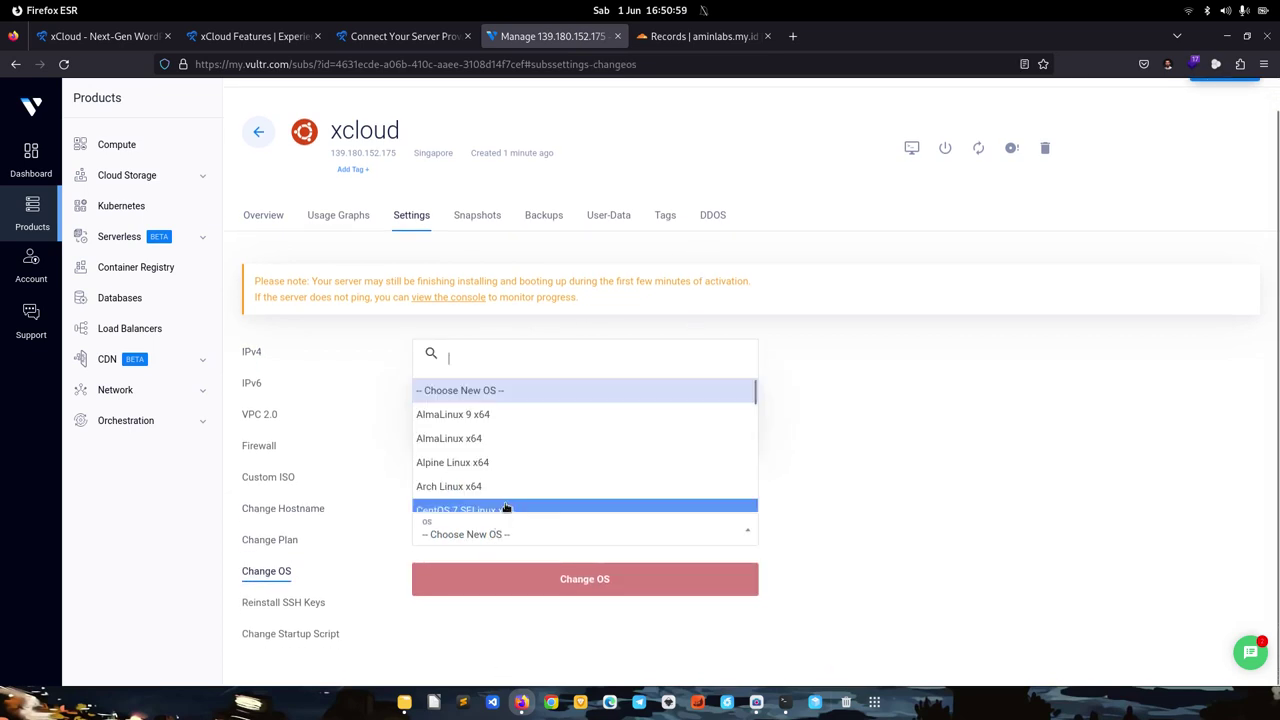
scroll(528, 450, down, 7)
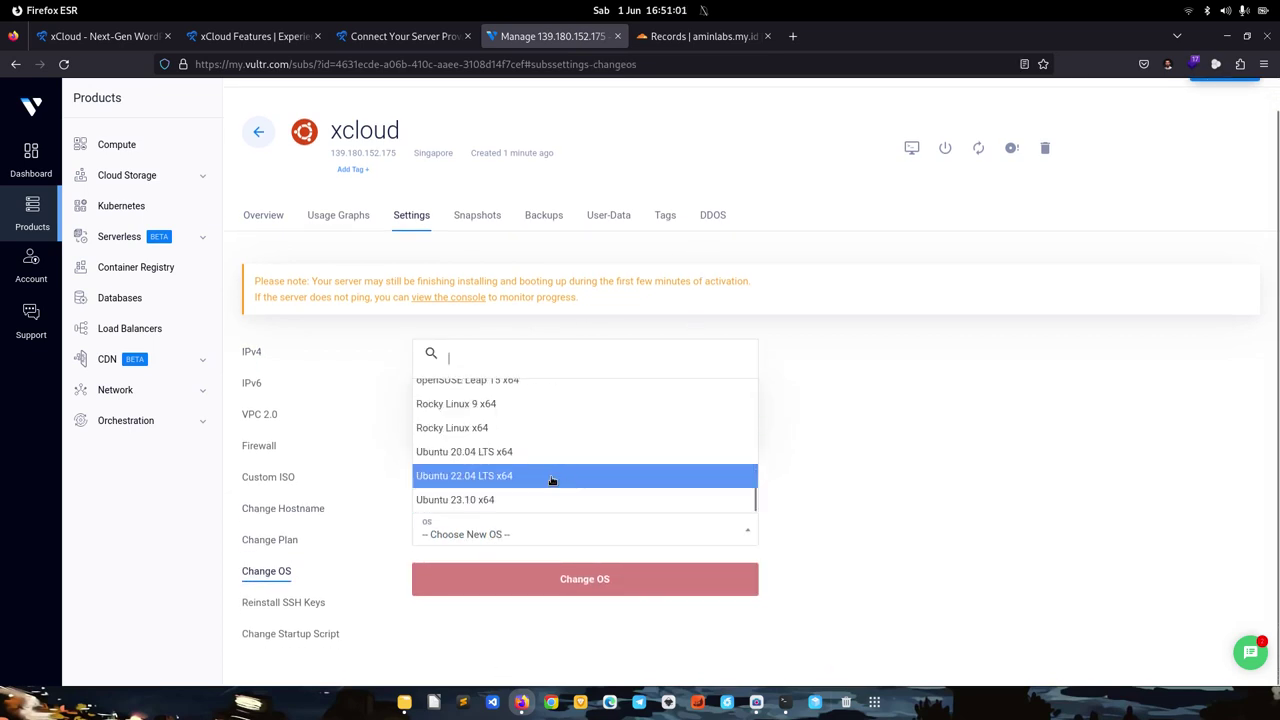
click(551, 481)
click(620, 594)
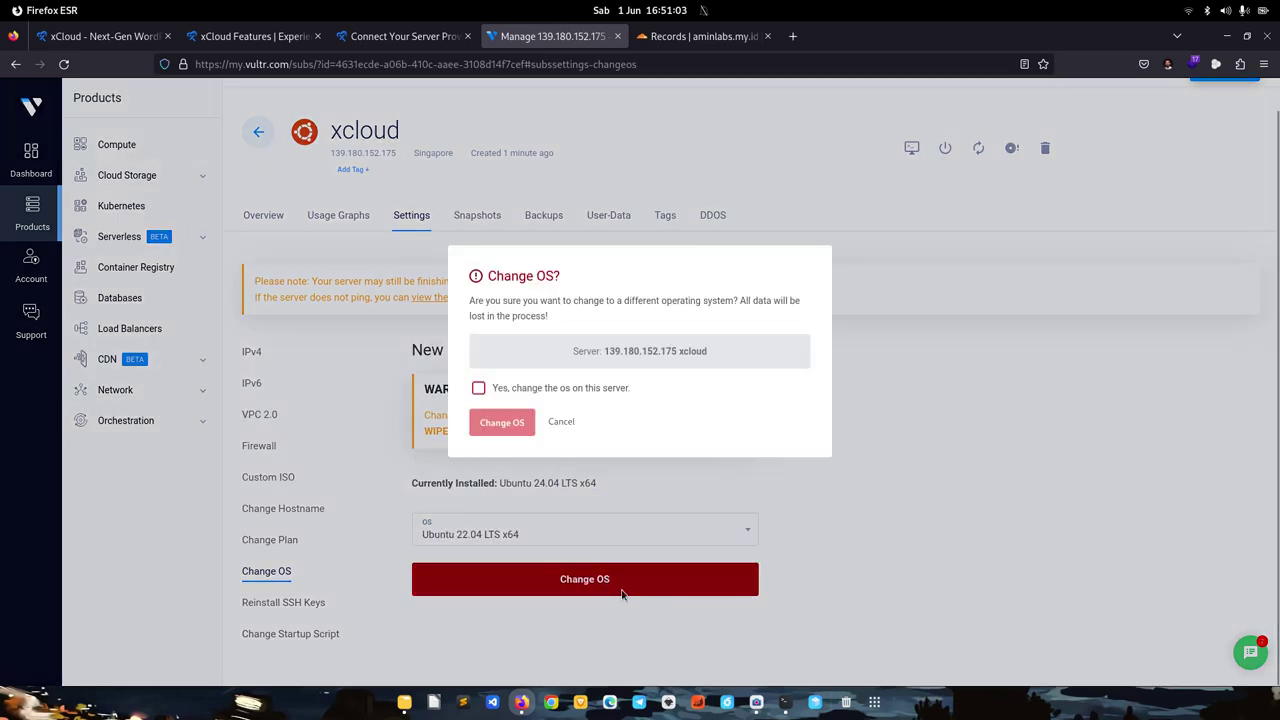
click(528, 390)
click(509, 430)
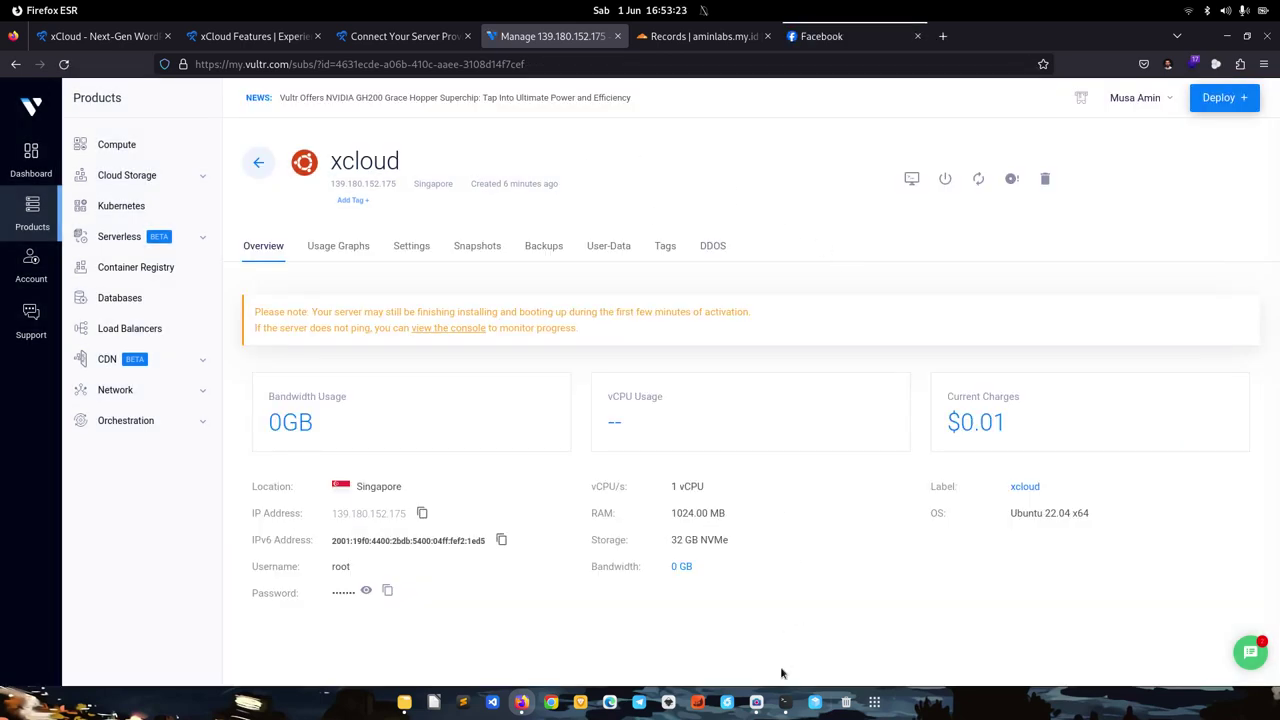
Step: Check the server's root SSH session in Terminal, and review the details entered in xCloud's existing-server connection form
click(787, 705)
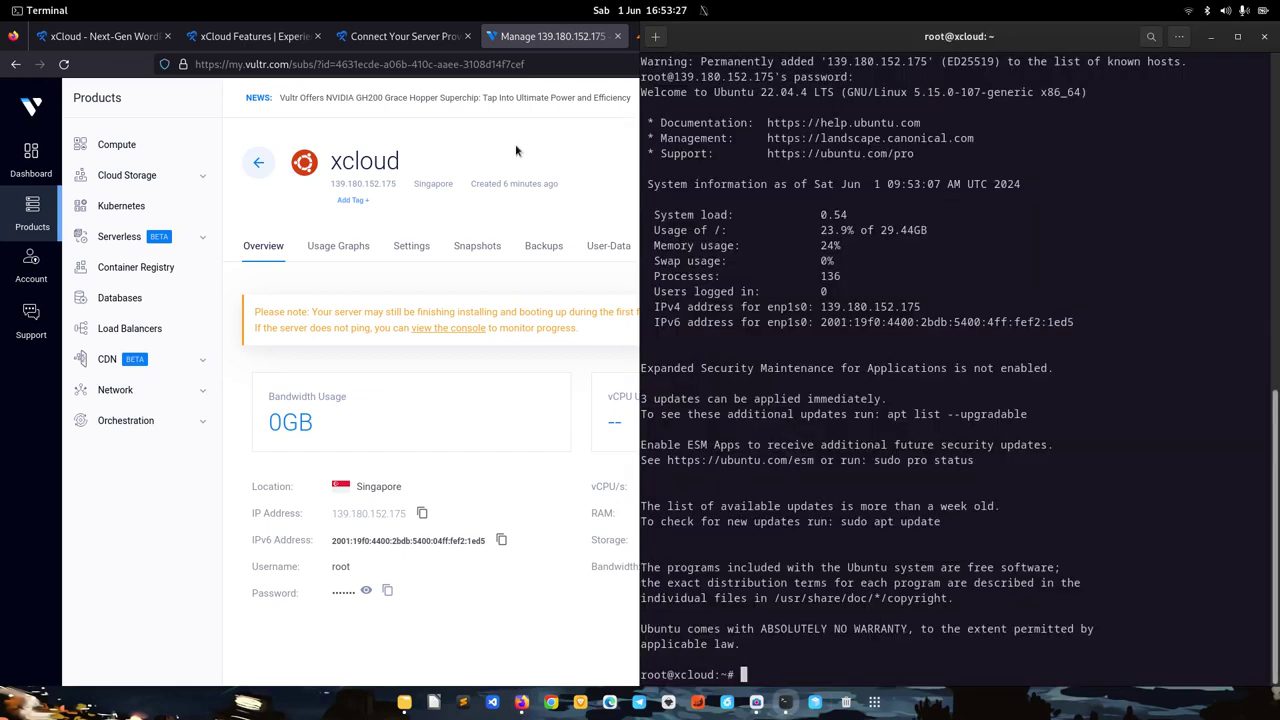
click(524, 142)
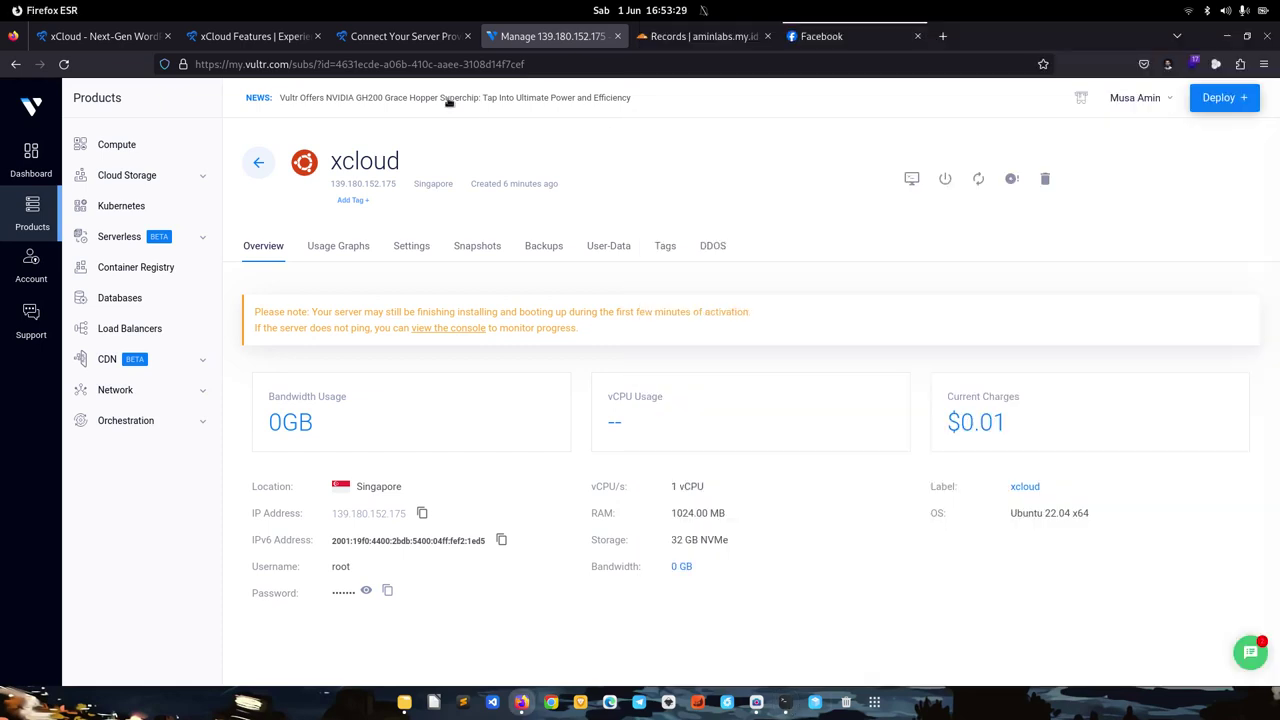
click(381, 40)
scroll(268, 324, up, 5)
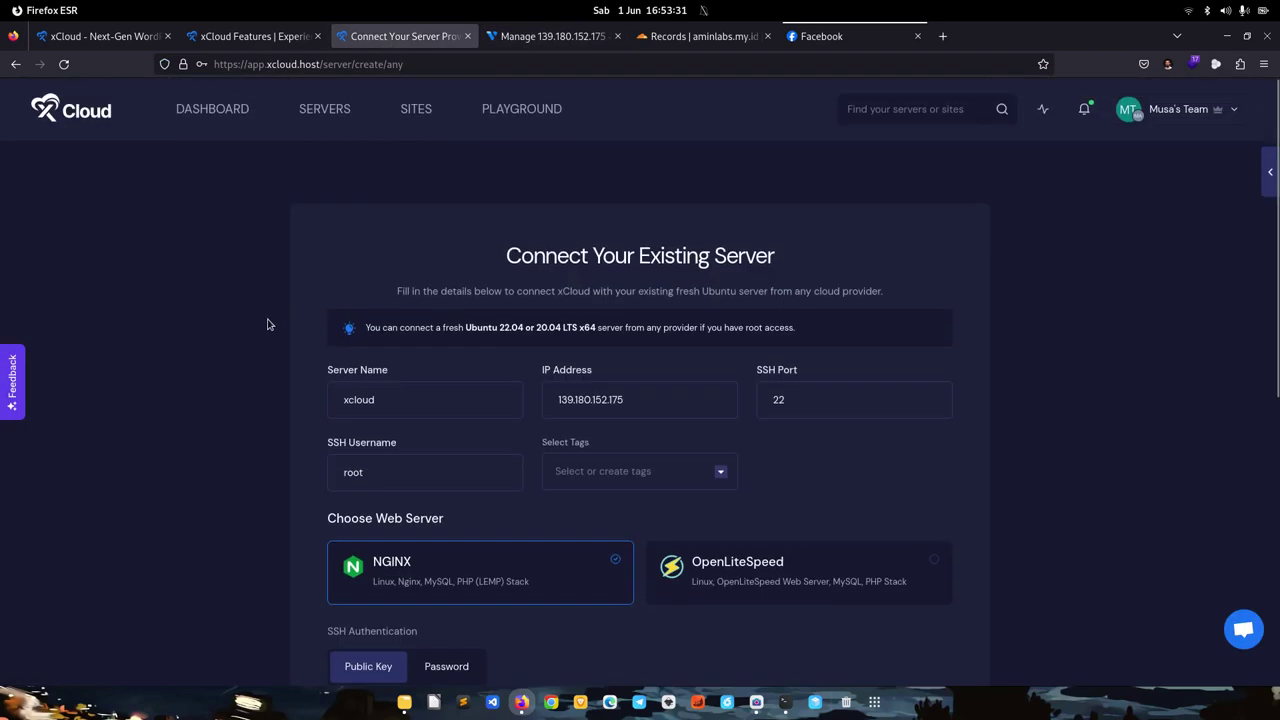
scroll(370, 295, down, 2)
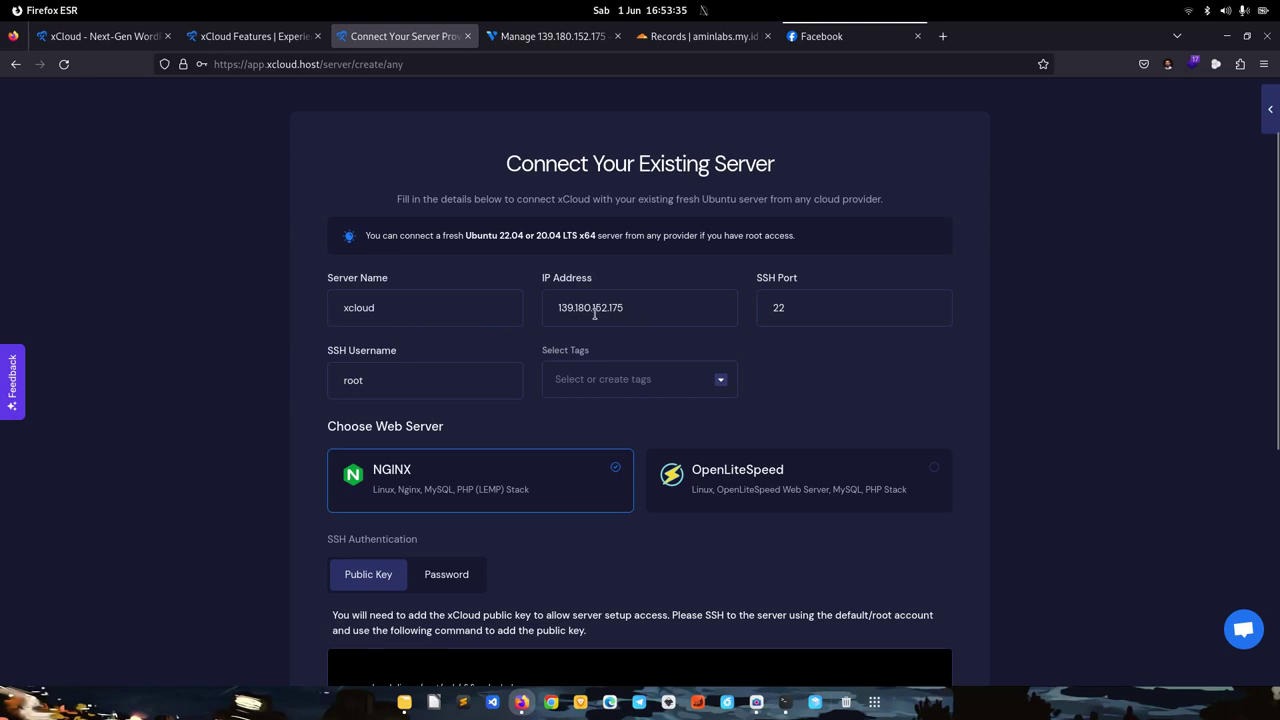
scroll(691, 294, down, 5)
scroll(838, 203, up, 2)
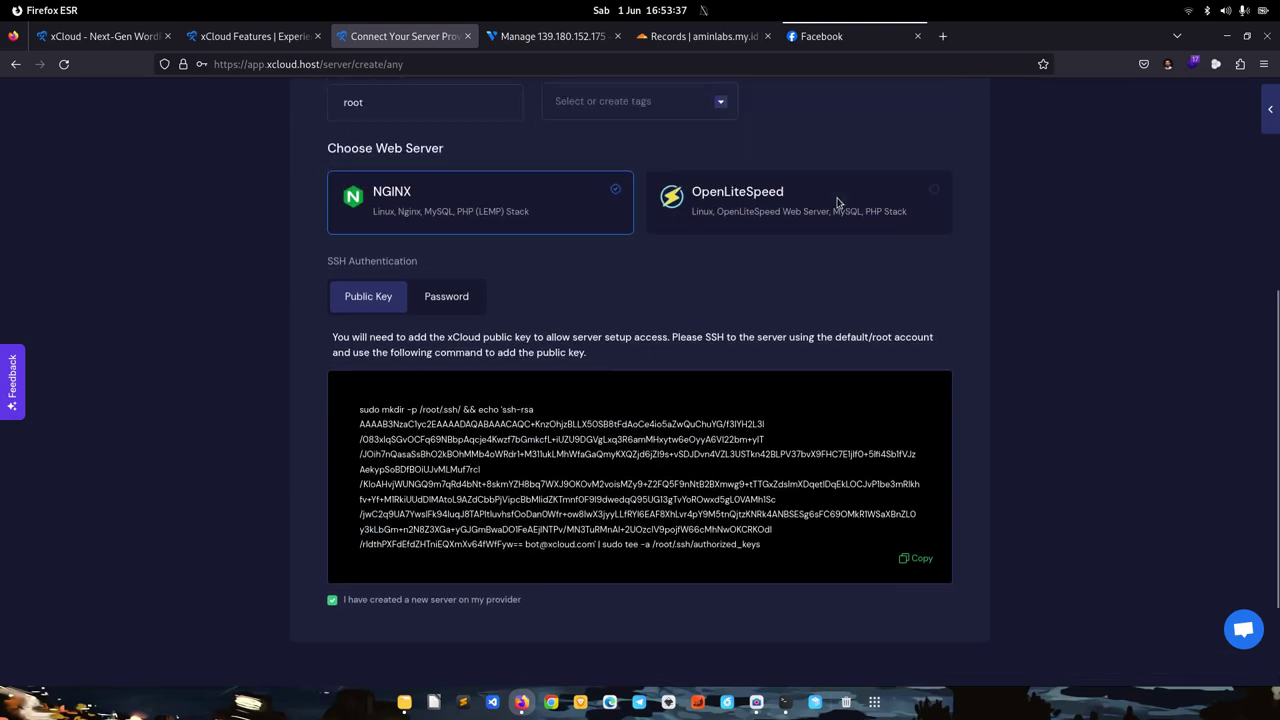
scroll(838, 203, up, 1)
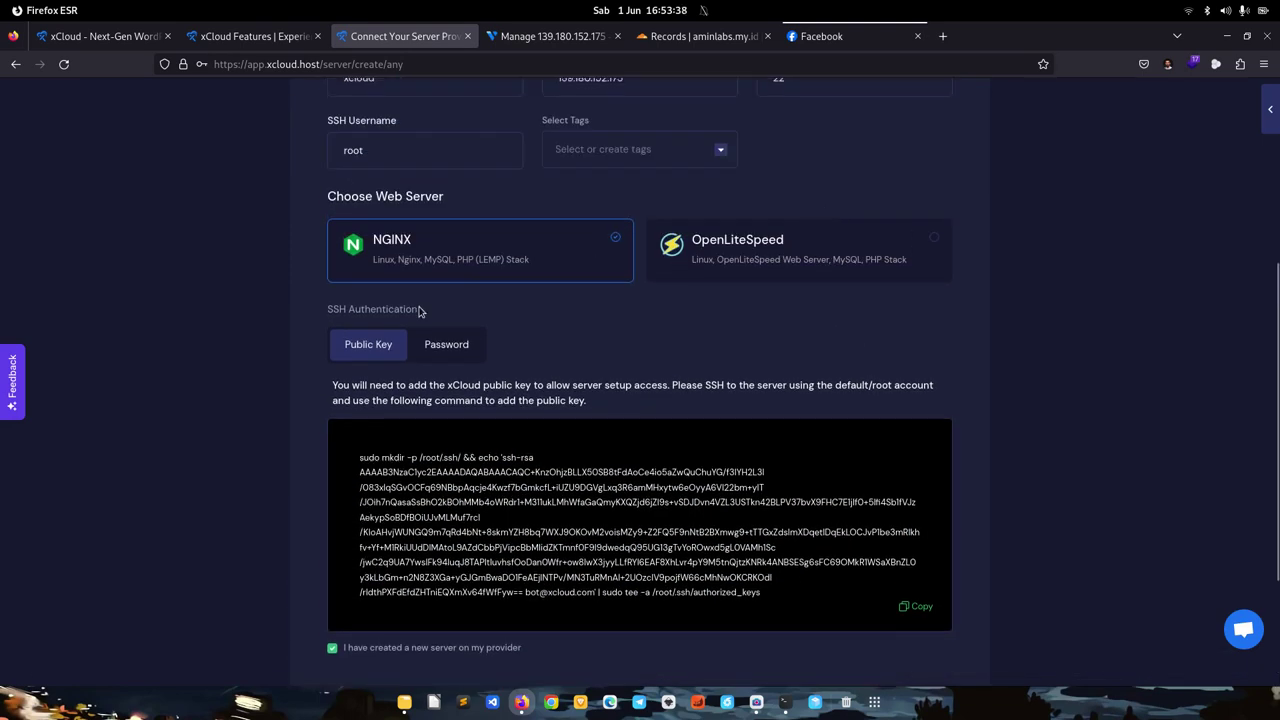
Step: Set SSH authentication to Public Key and copy the command that adds the xCloud public key to the server
click(441, 354)
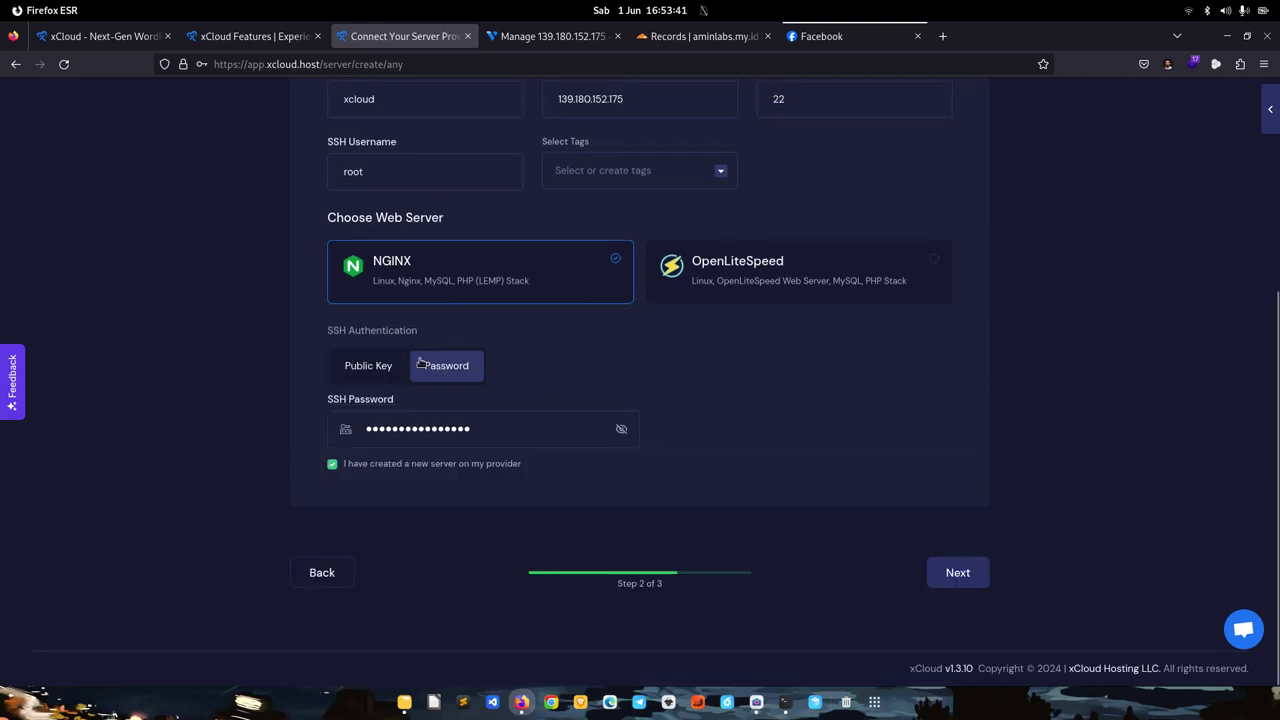
click(368, 366)
scroll(450, 285, down, 4)
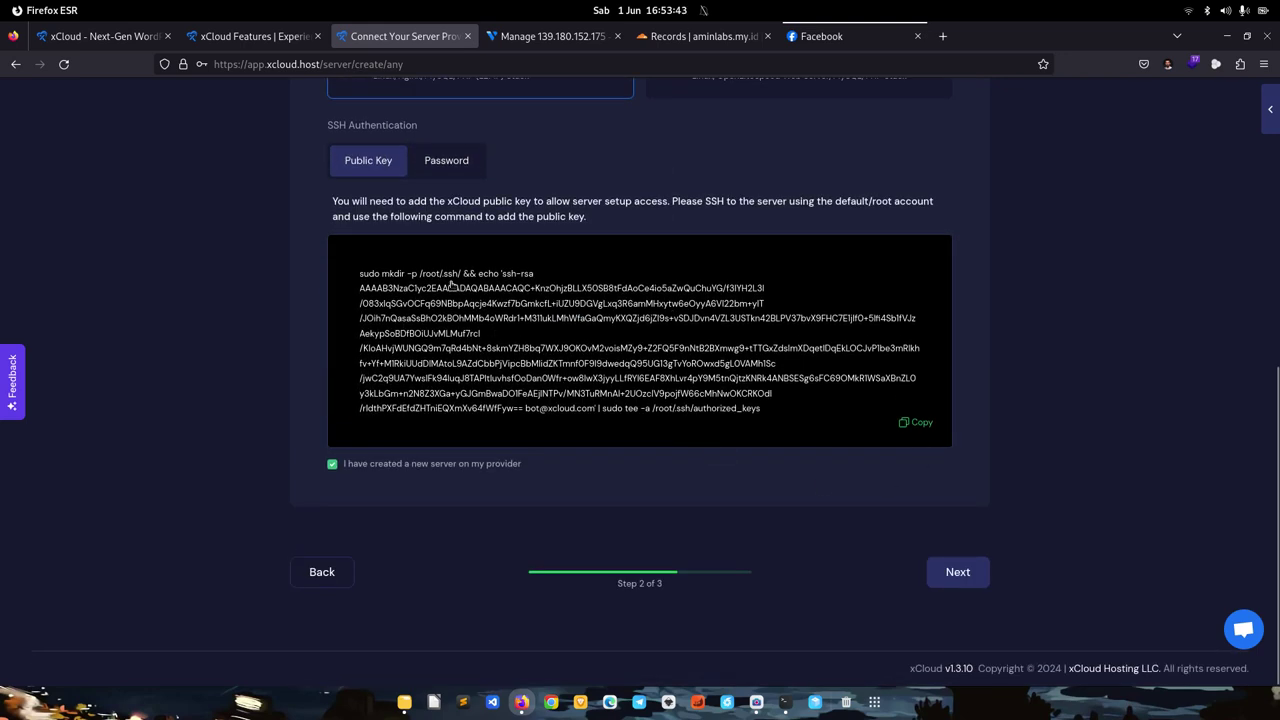
click(914, 425)
Step: Switch to Terminal and run the copied xCloud public key command in the server's root SSH session
click(785, 703)
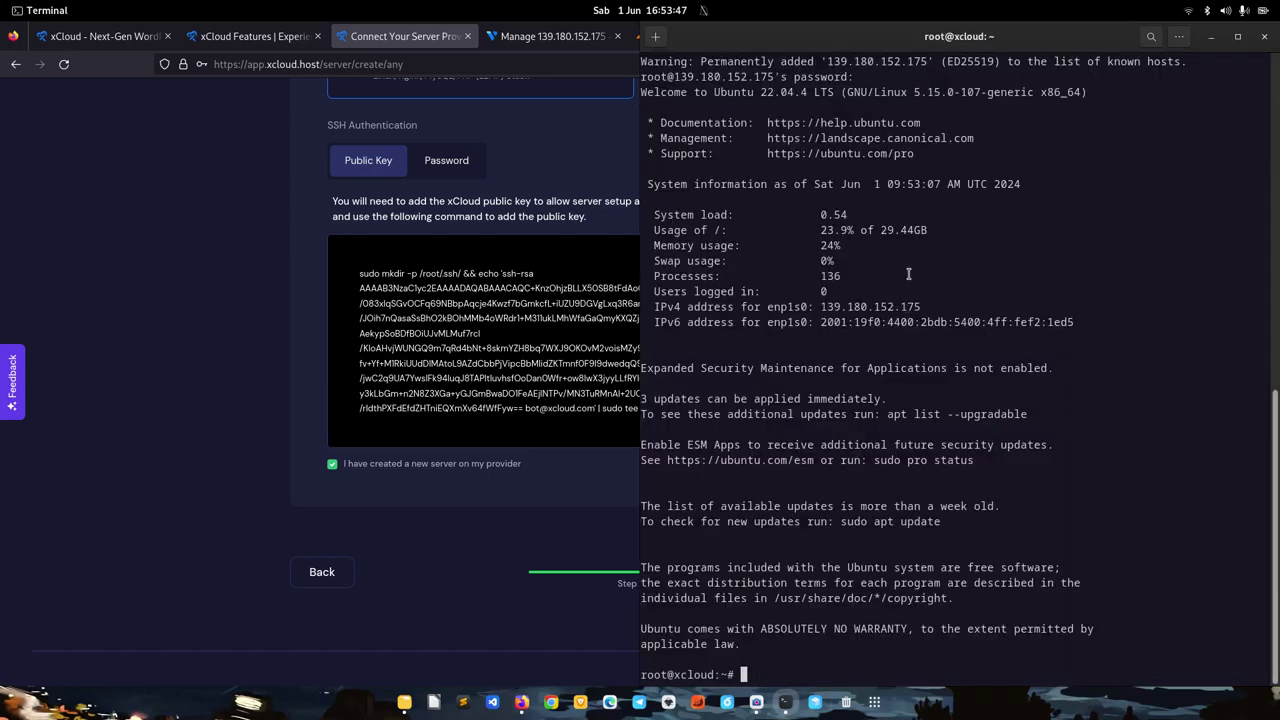
right_click(925, 224)
click(953, 266)
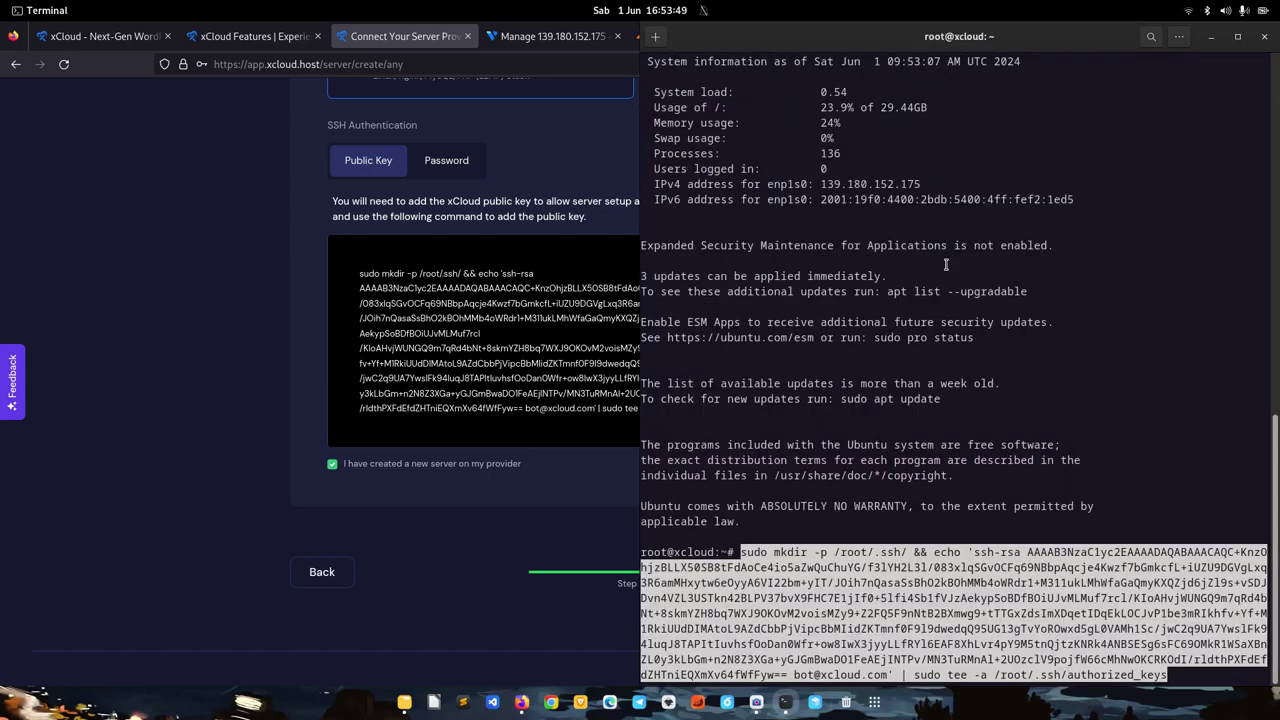
key(Return)
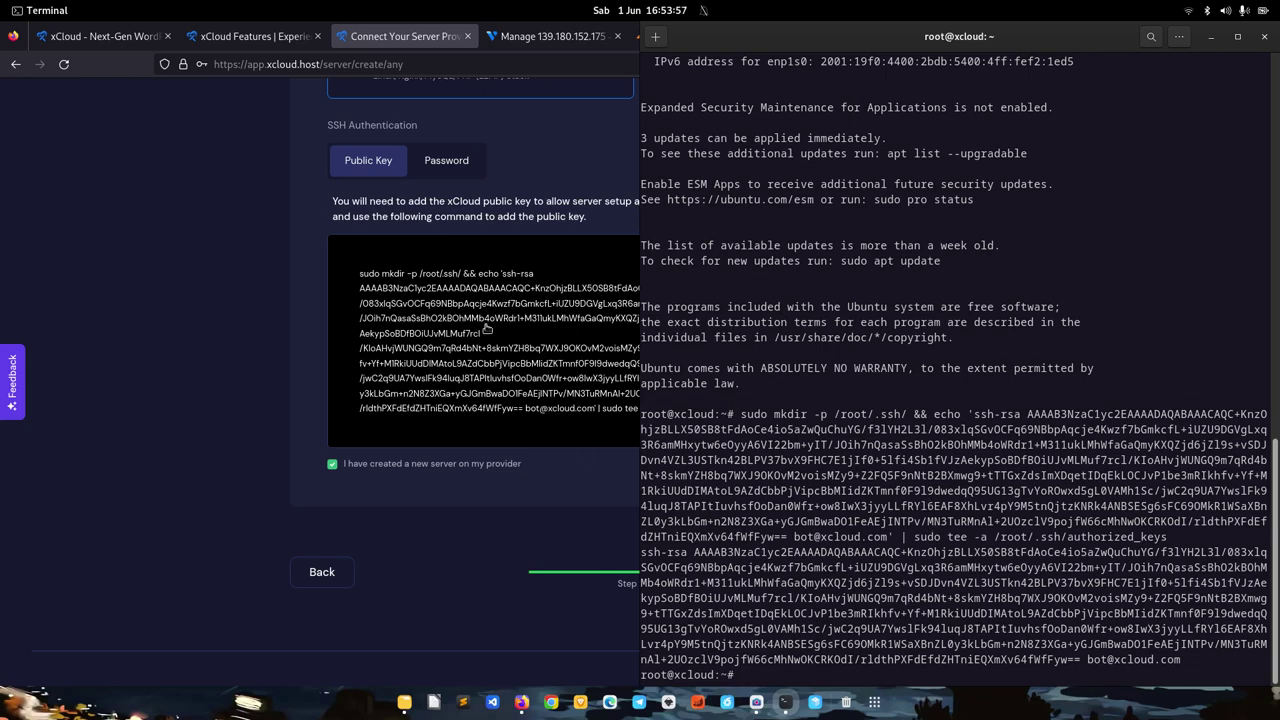
Step: Return to the xCloud form in Firefox and try to verify the server connection with public key authentication
click(443, 597)
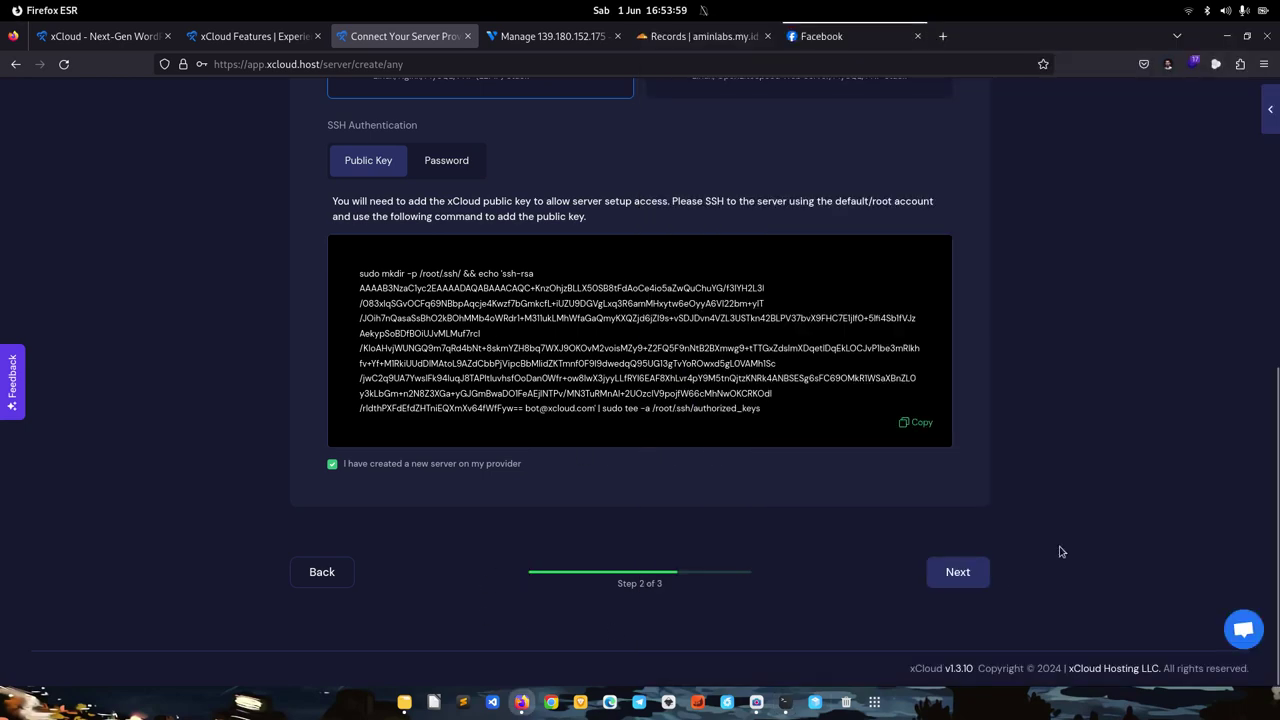
click(950, 577)
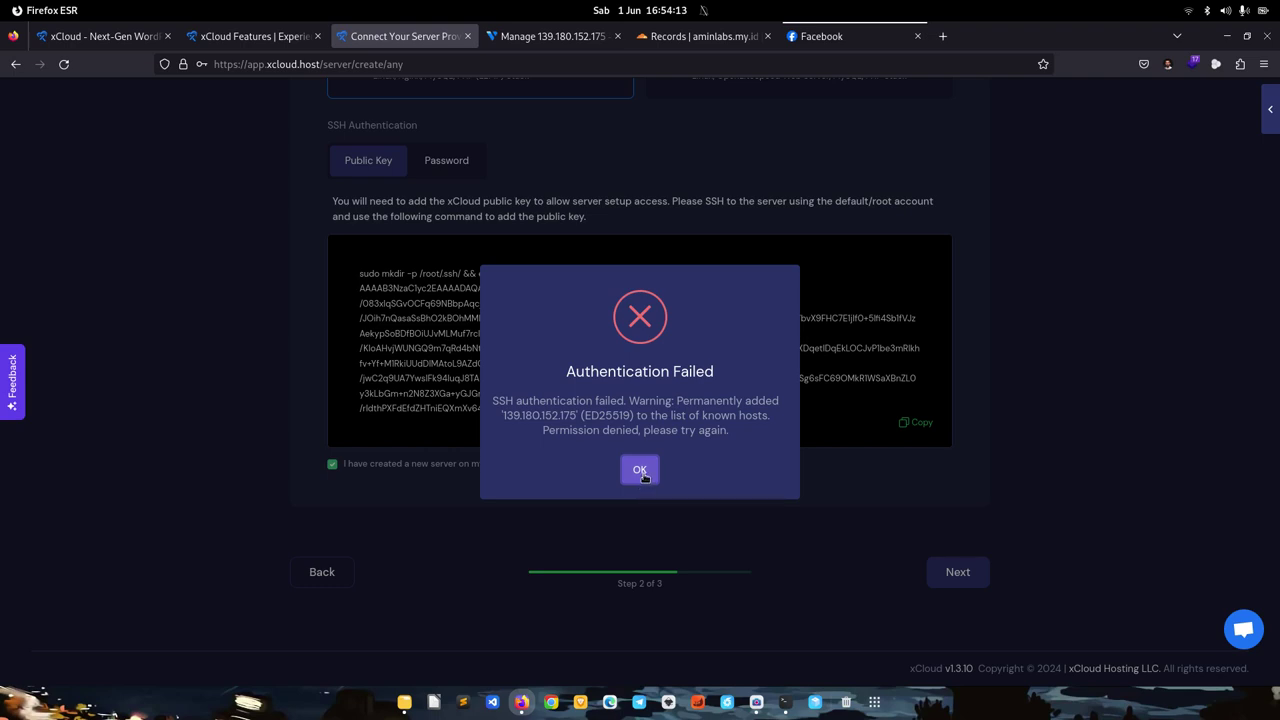
click(643, 476)
Step: Leave the current form for the All Servers list and start a fresh connection to an existing server
scroll(986, 457, up, 3)
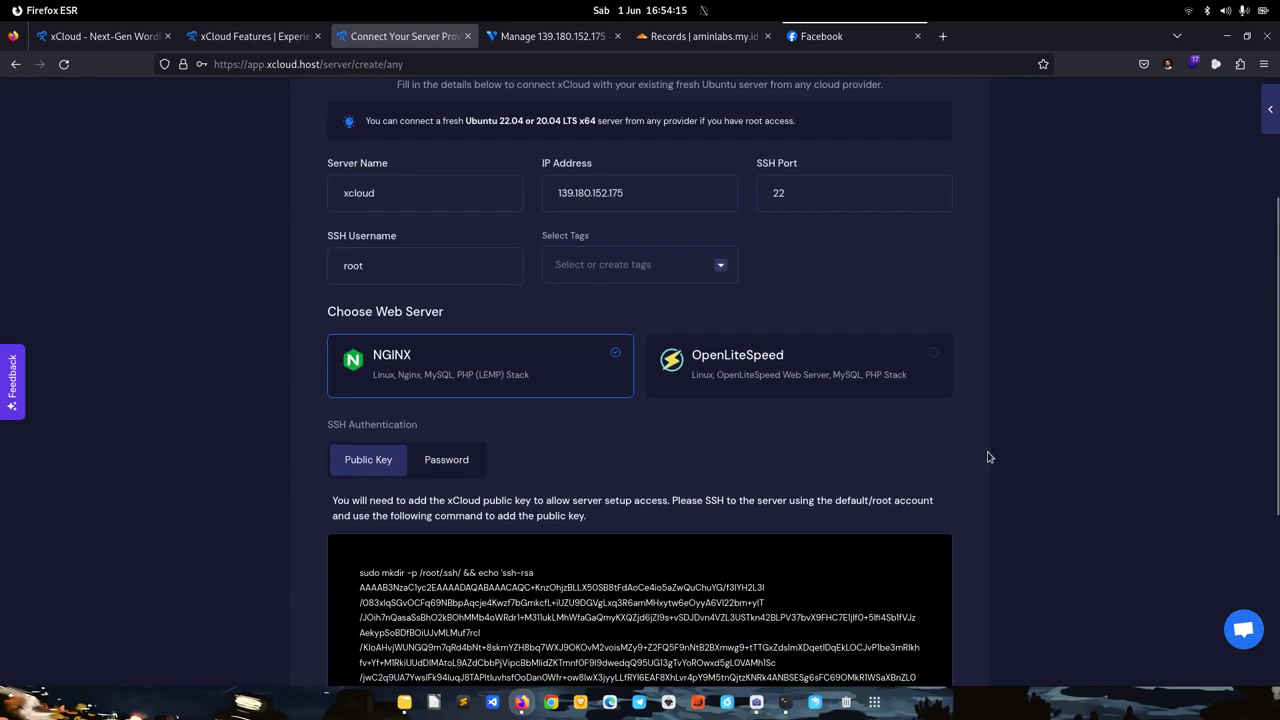
scroll(987, 457, up, 3)
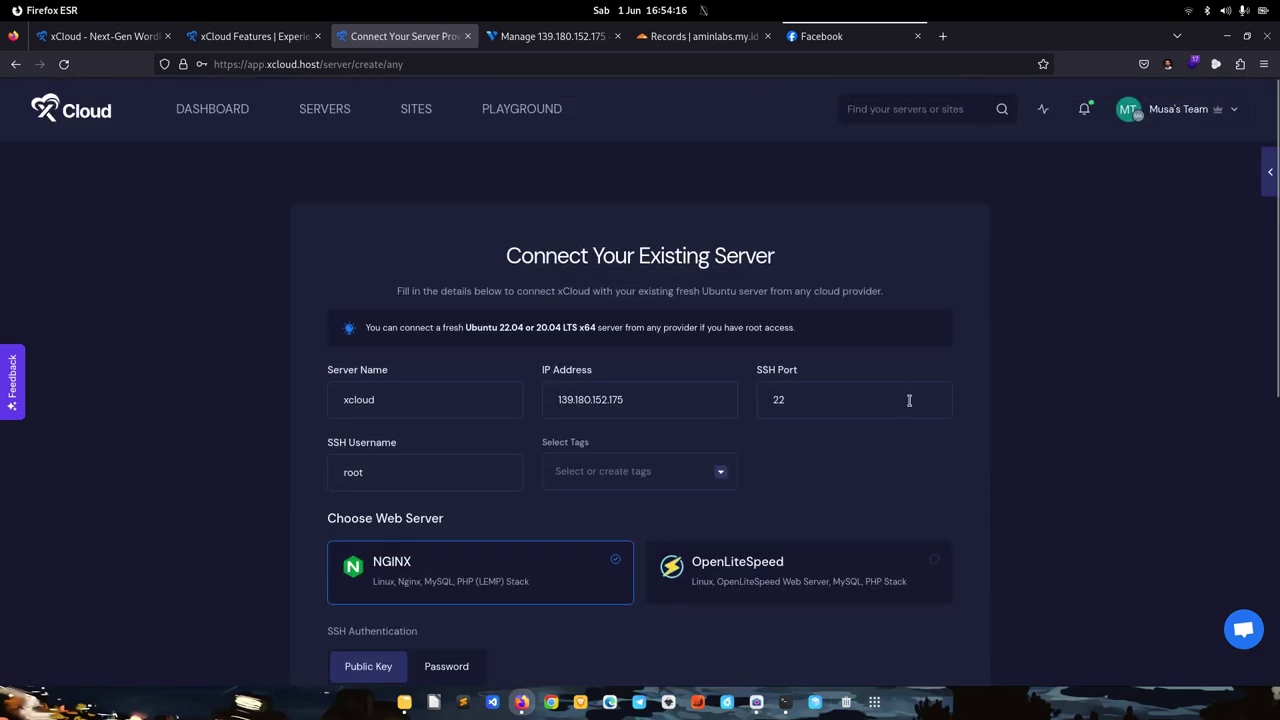
click(317, 112)
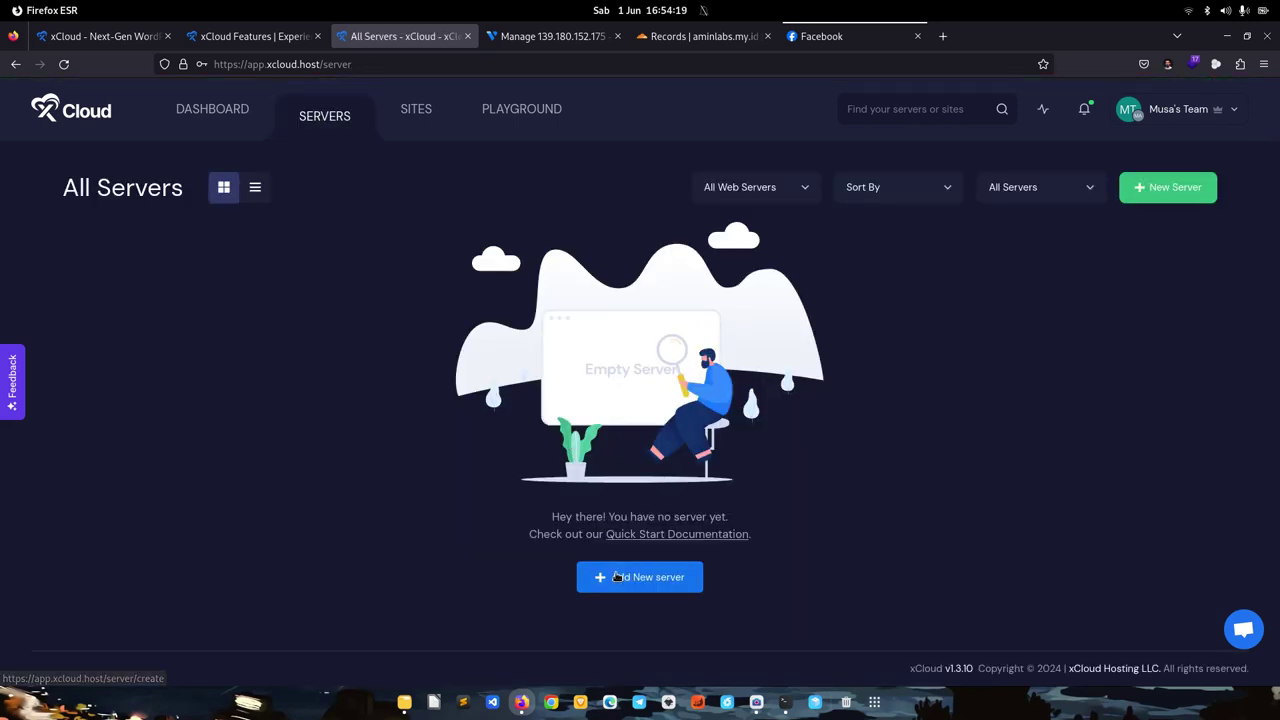
click(645, 577)
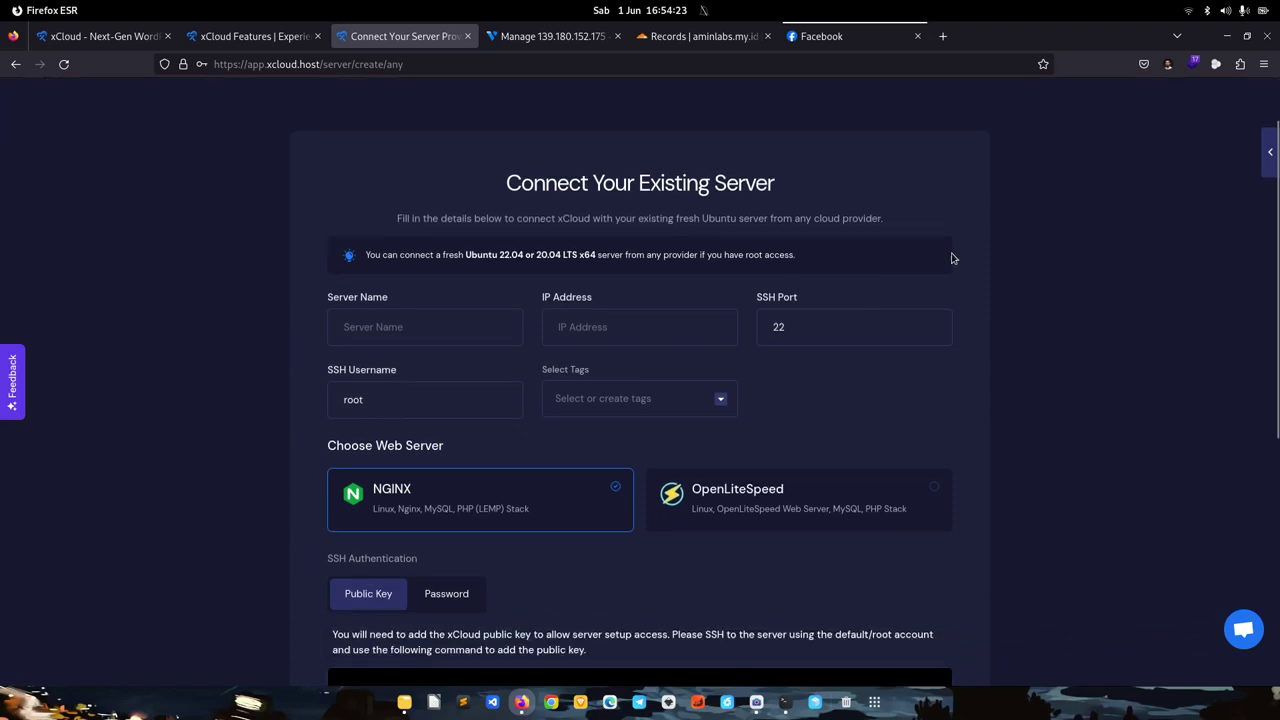
Step: Enter xcloud as the server name and 139.180.152.175, copied from Vultr, as the IP address in the new form
scroll(455, 216, down, 2)
text(xcloud)
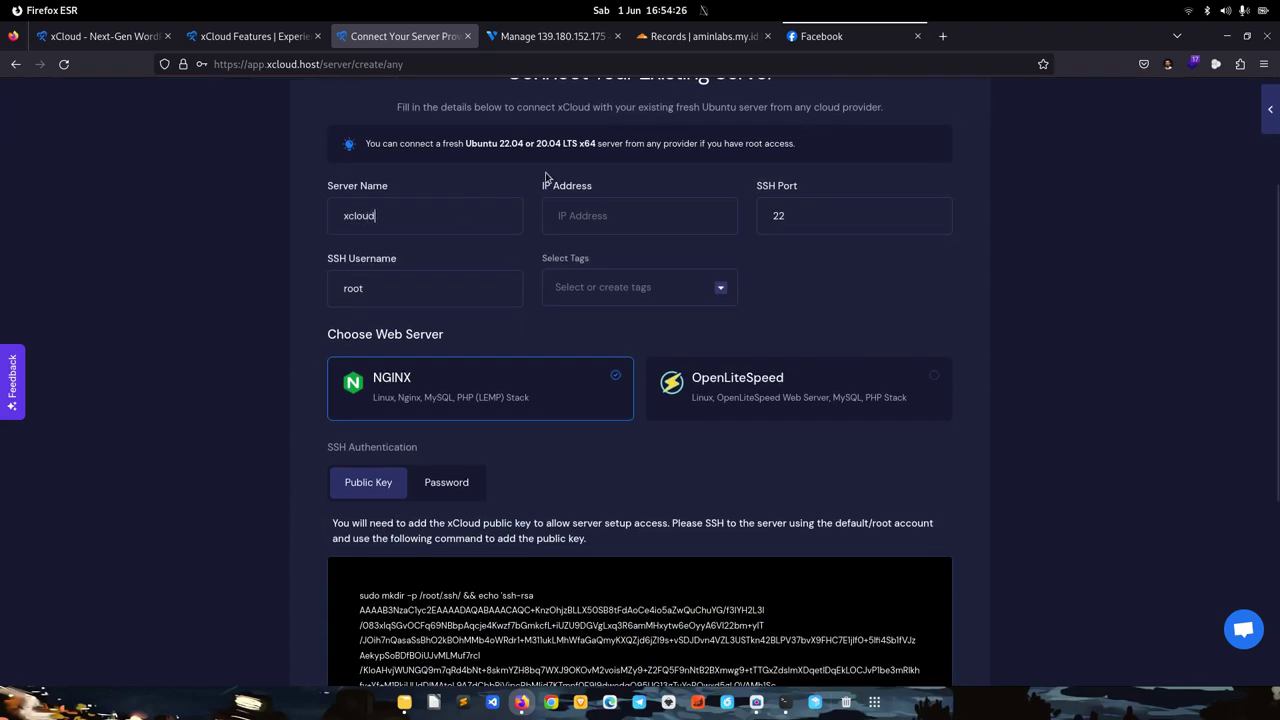
key(Tab)
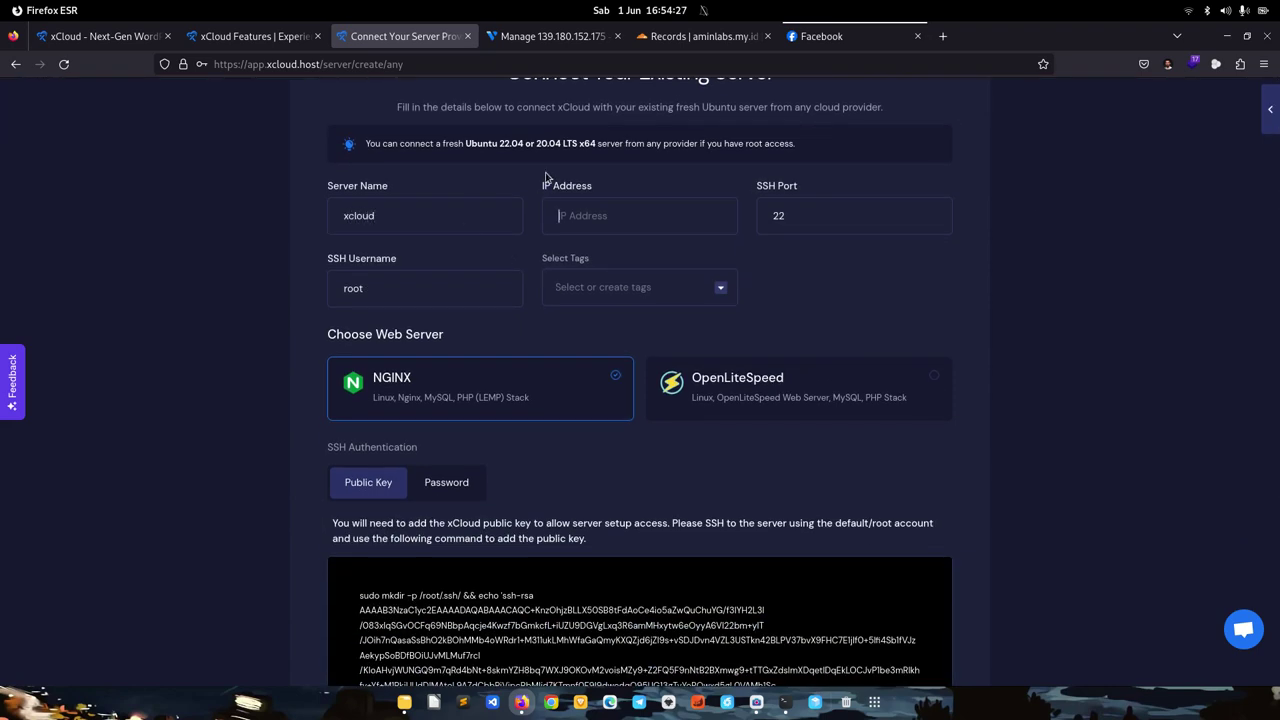
click(545, 36)
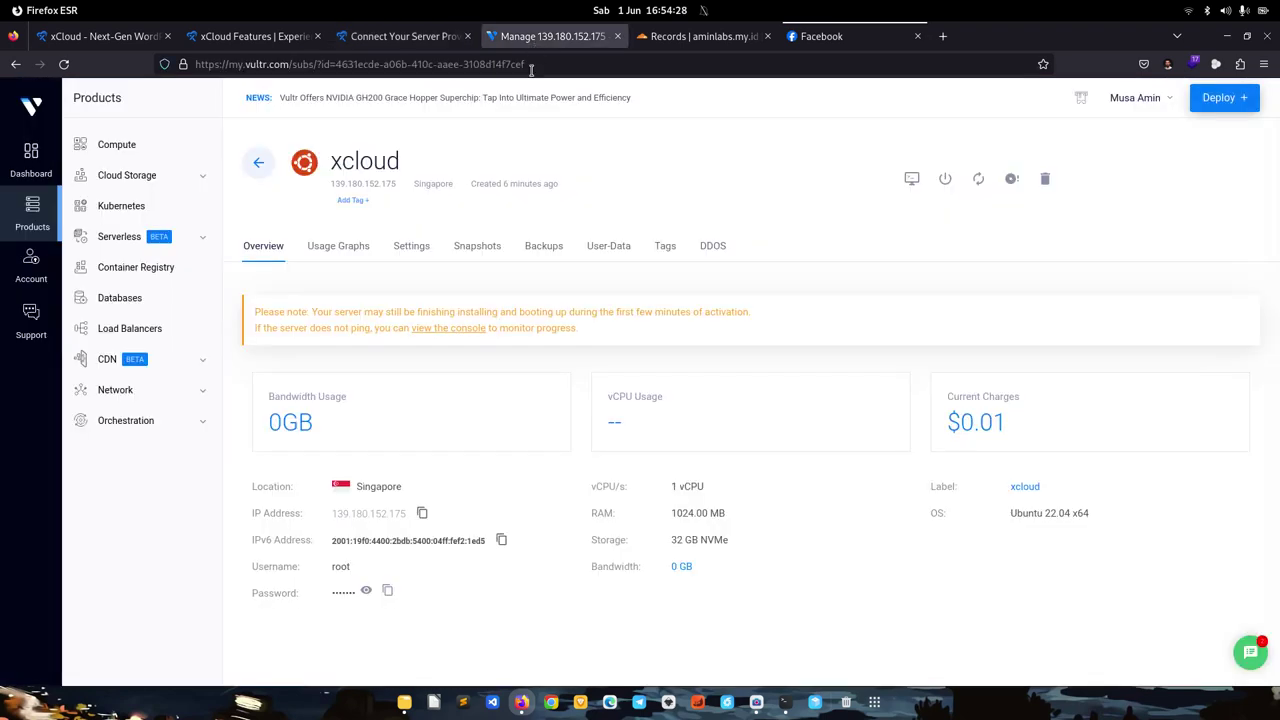
click(422, 513)
click(400, 36)
key(ctrl+v)
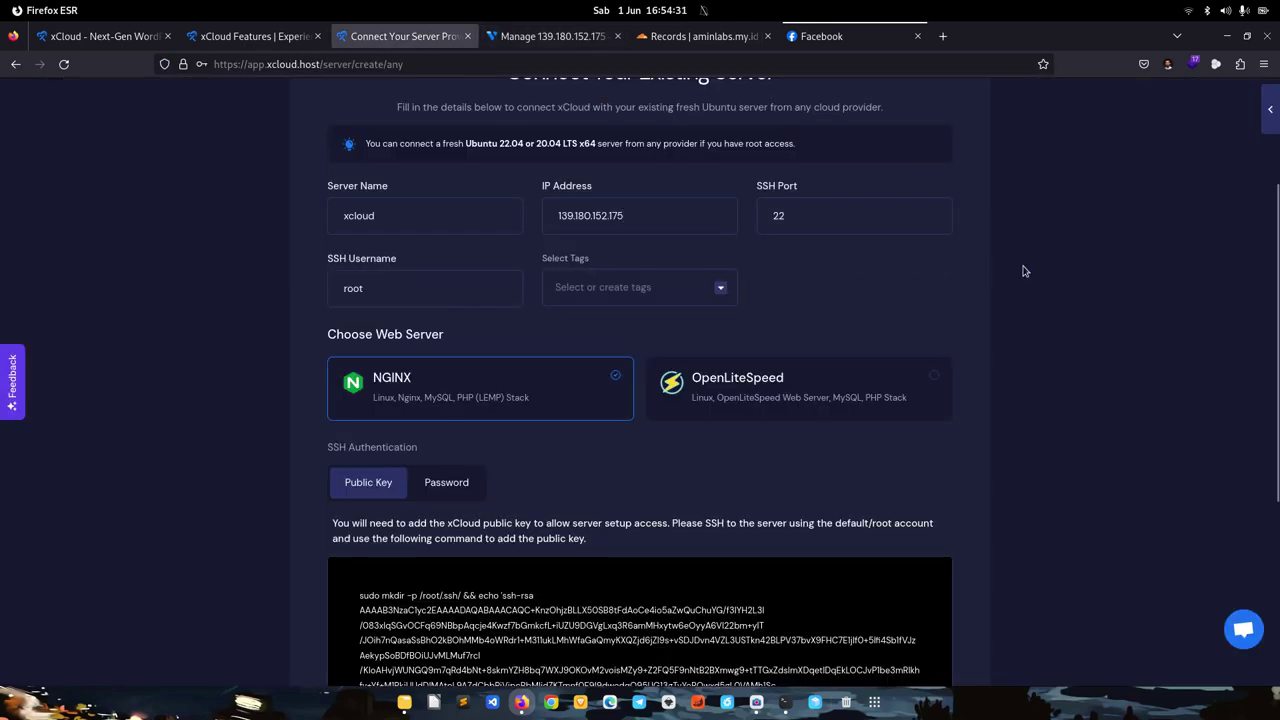
Step: Confirm that a new server was created on the provider, and copy the command for adding the xCloud public key
scroll(1005, 232, down, 2)
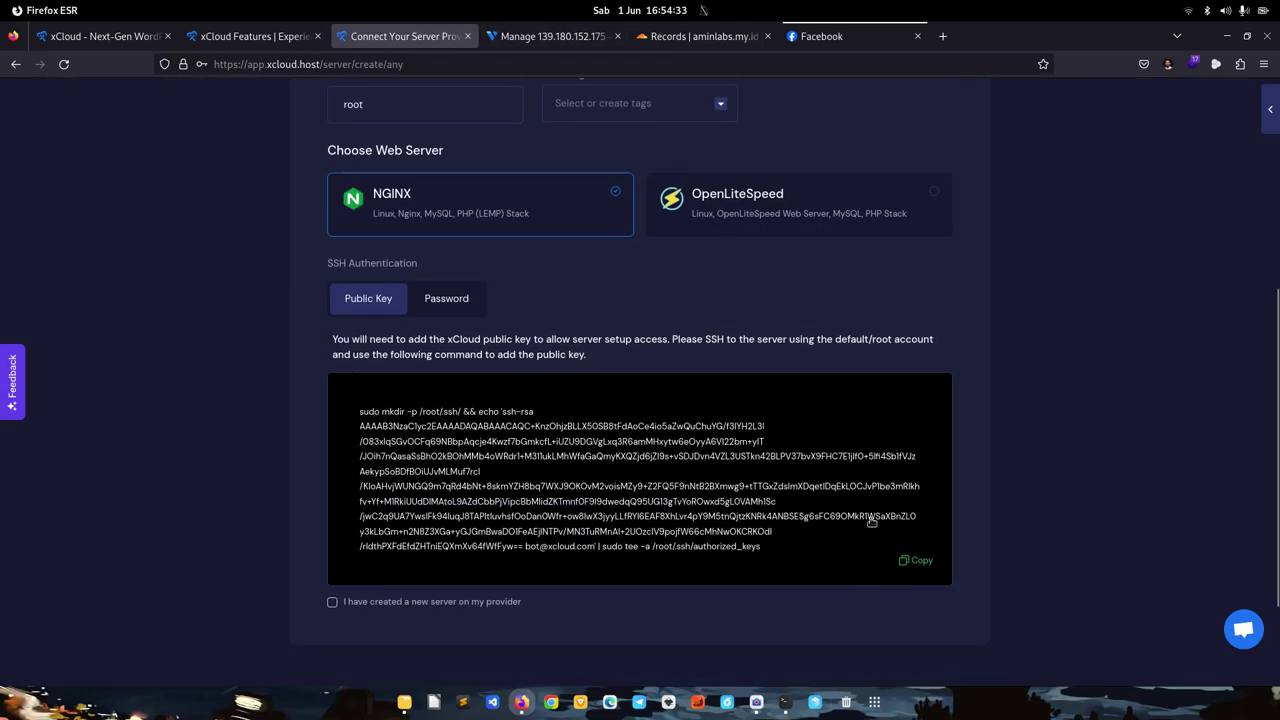
scroll(928, 500, down, 1)
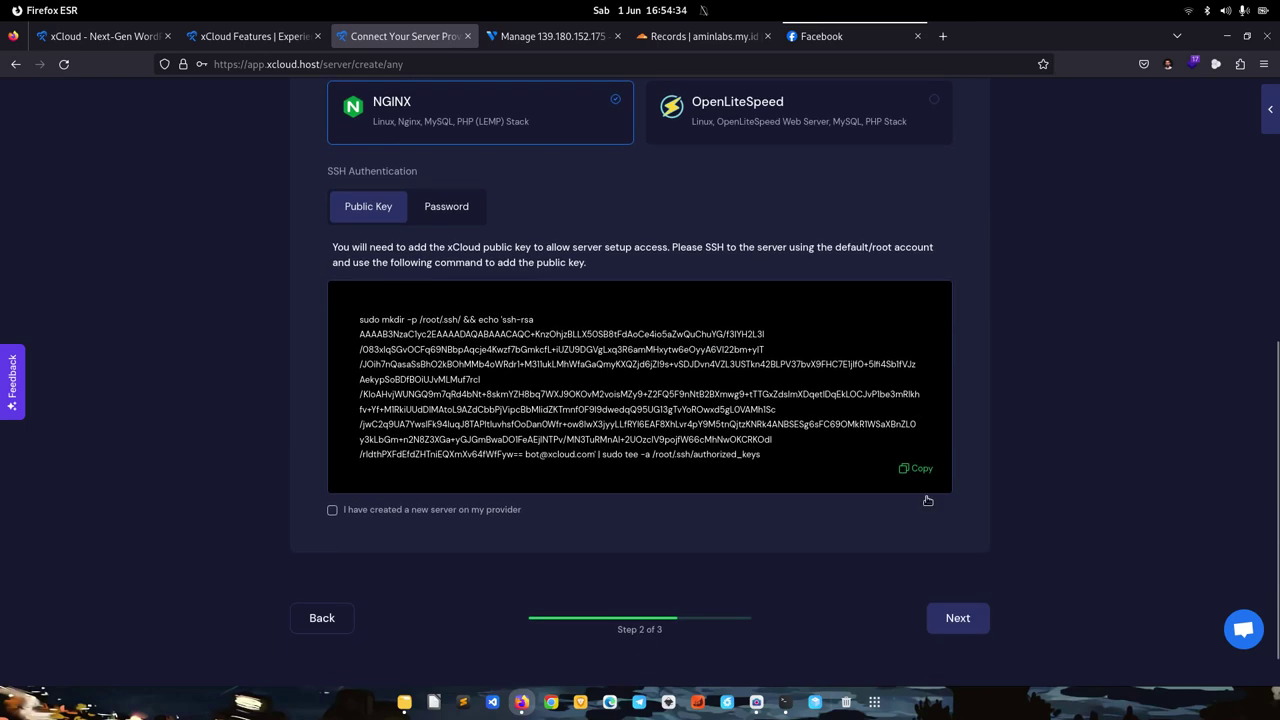
click(414, 513)
click(912, 468)
Step: Switch to Terminal, clear the screen, and run the newly copied xCloud public key command on the server
click(784, 708)
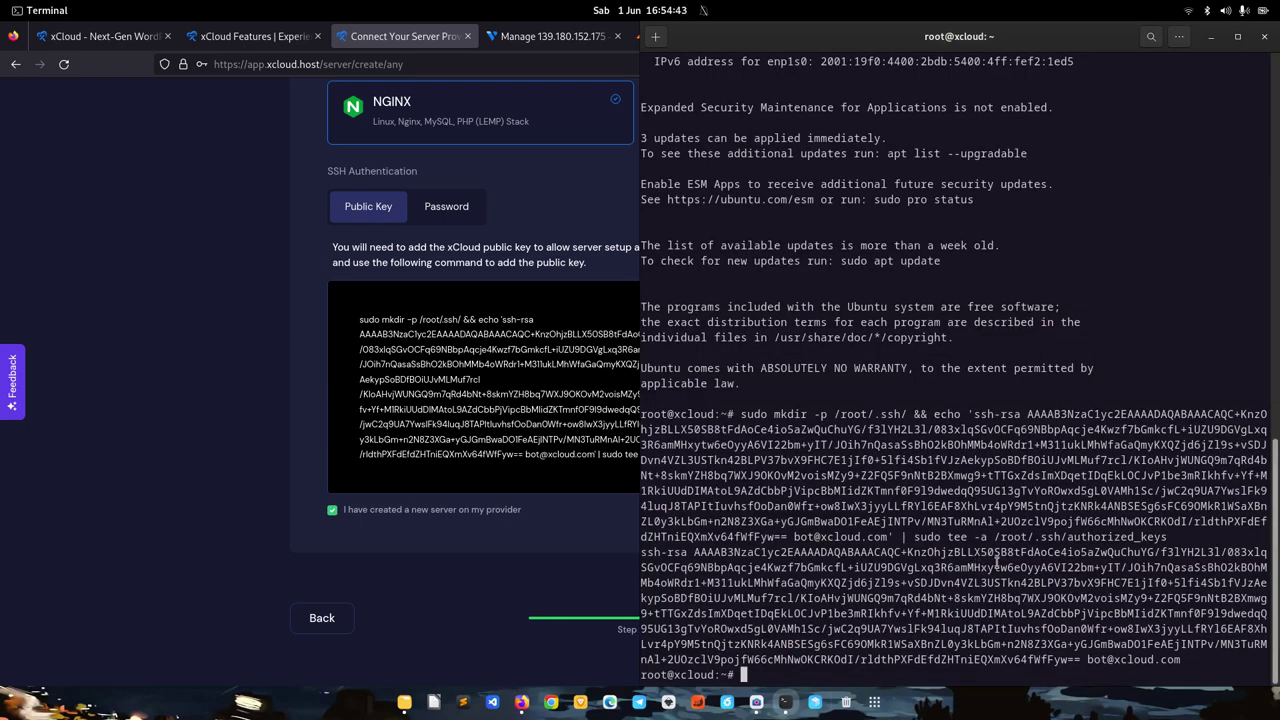
key(ctrl+l)
right_click(842, 396)
click(873, 445)
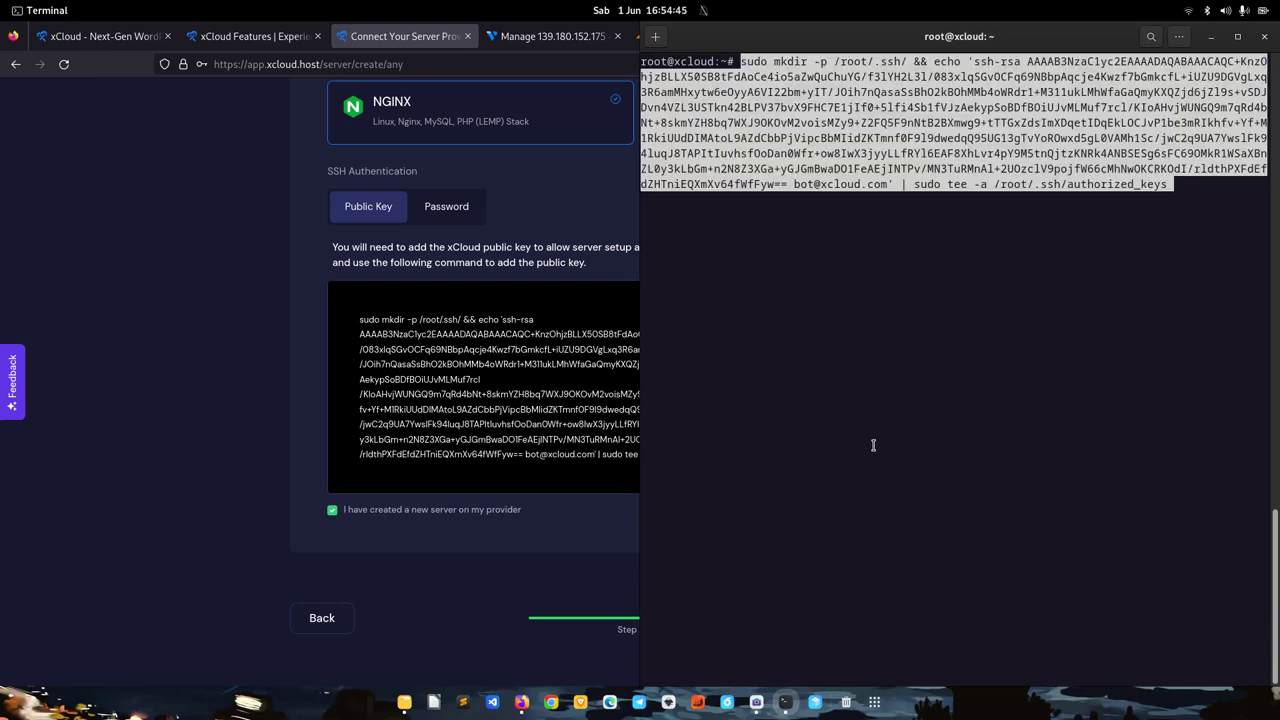
key(Return)
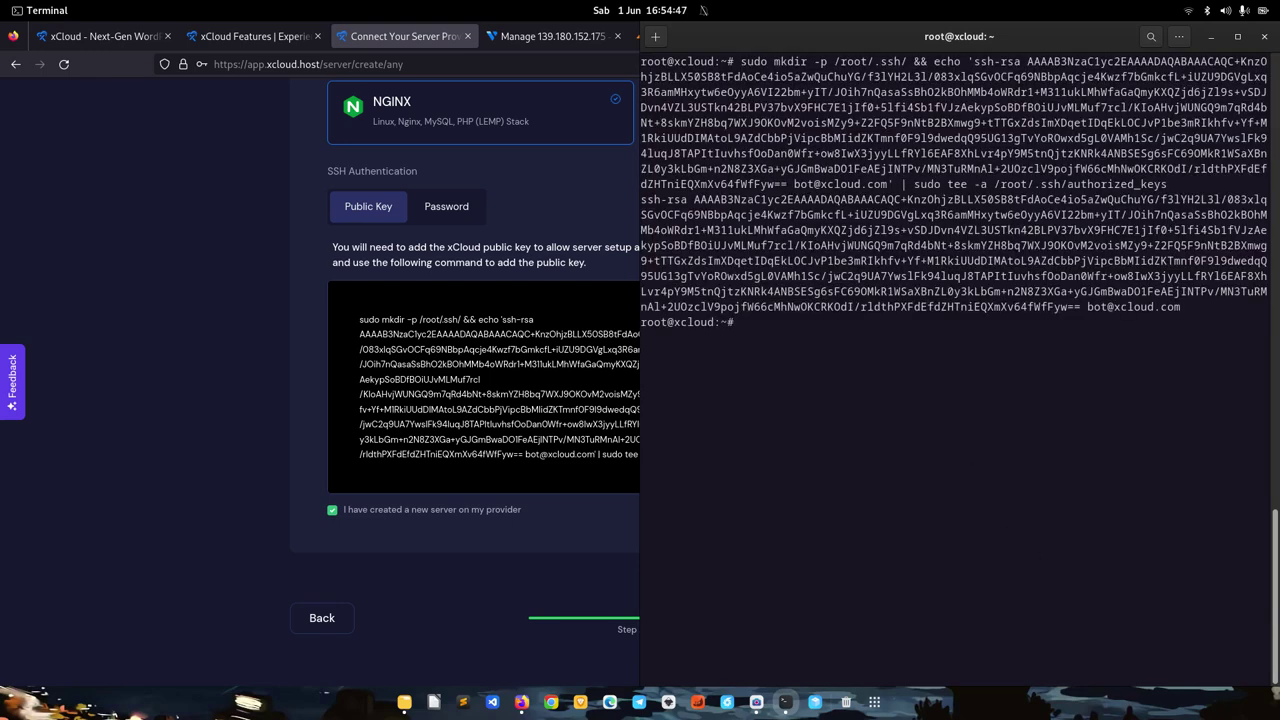
Step: Submit the xCloud connection form to start setting up the xcloud server, and refresh its setup progress page
click(521, 702)
click(948, 620)
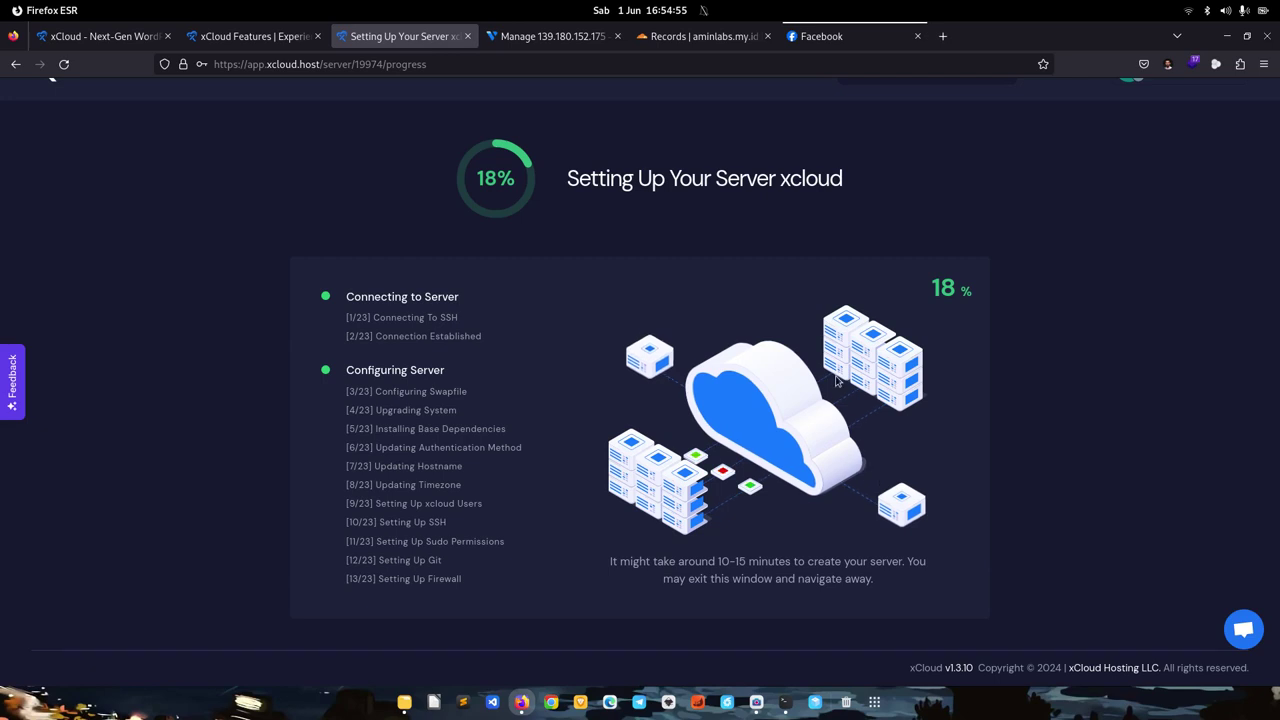
key(F5)
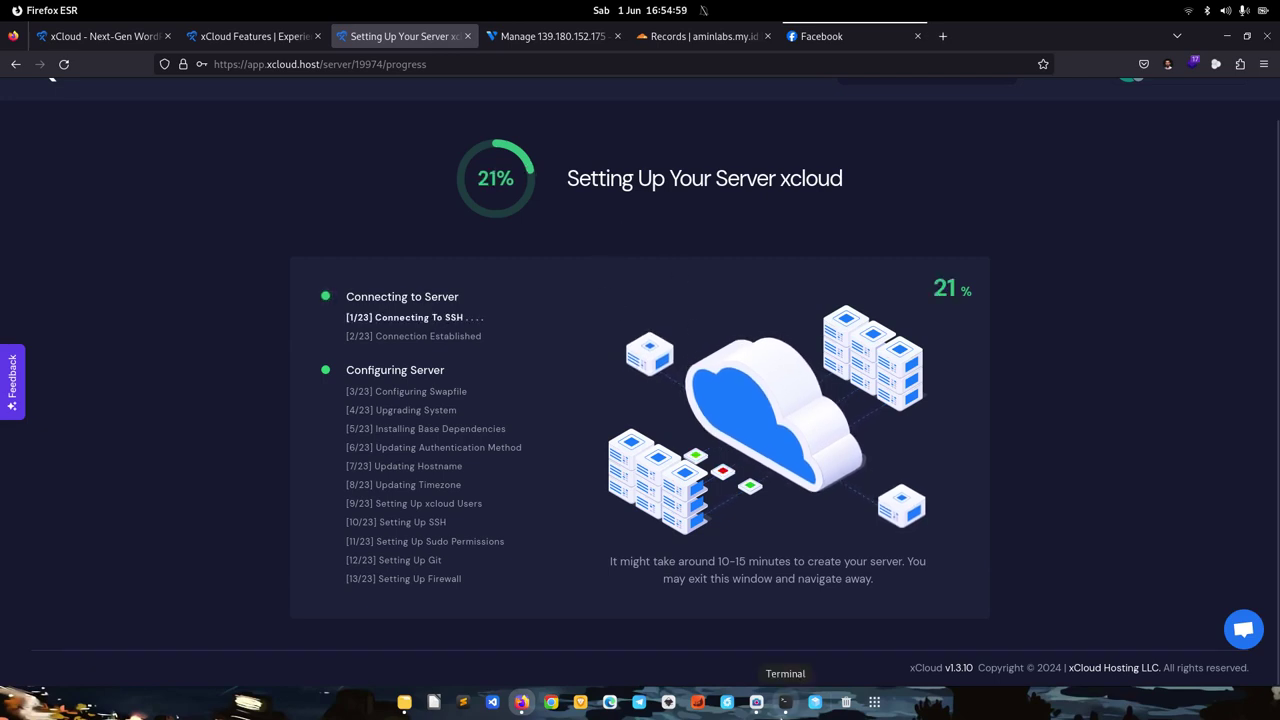
Step: Check the terminal, and examine the xcloud server's setup progress list through the configuring, app installation and finishing stages
click(785, 702)
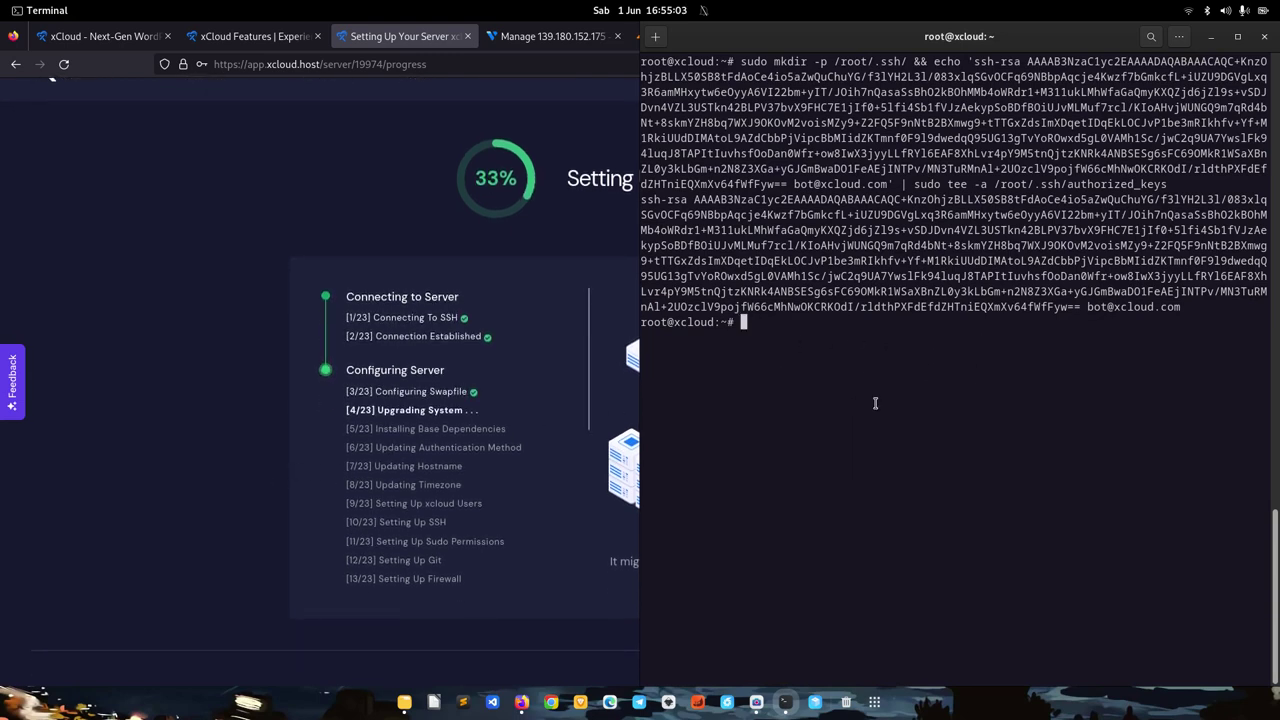
click(286, 420)
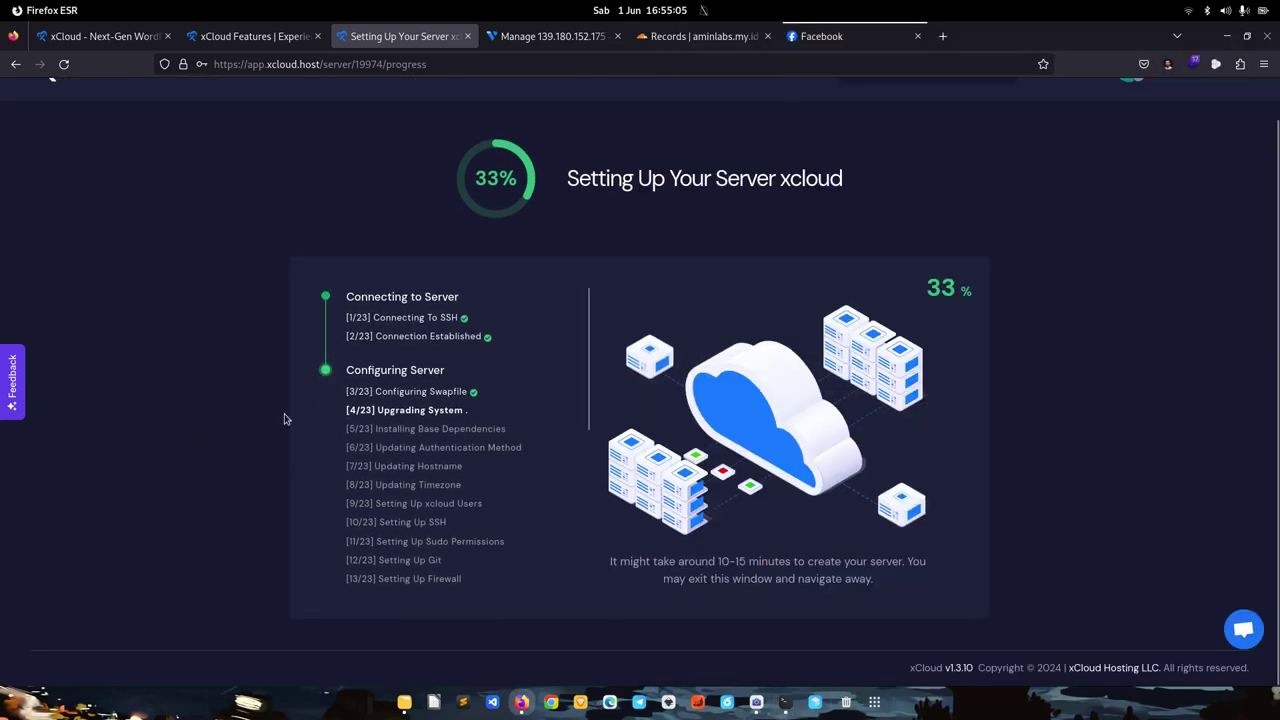
scroll(610, 285, up, 1)
scroll(471, 400, down, 3)
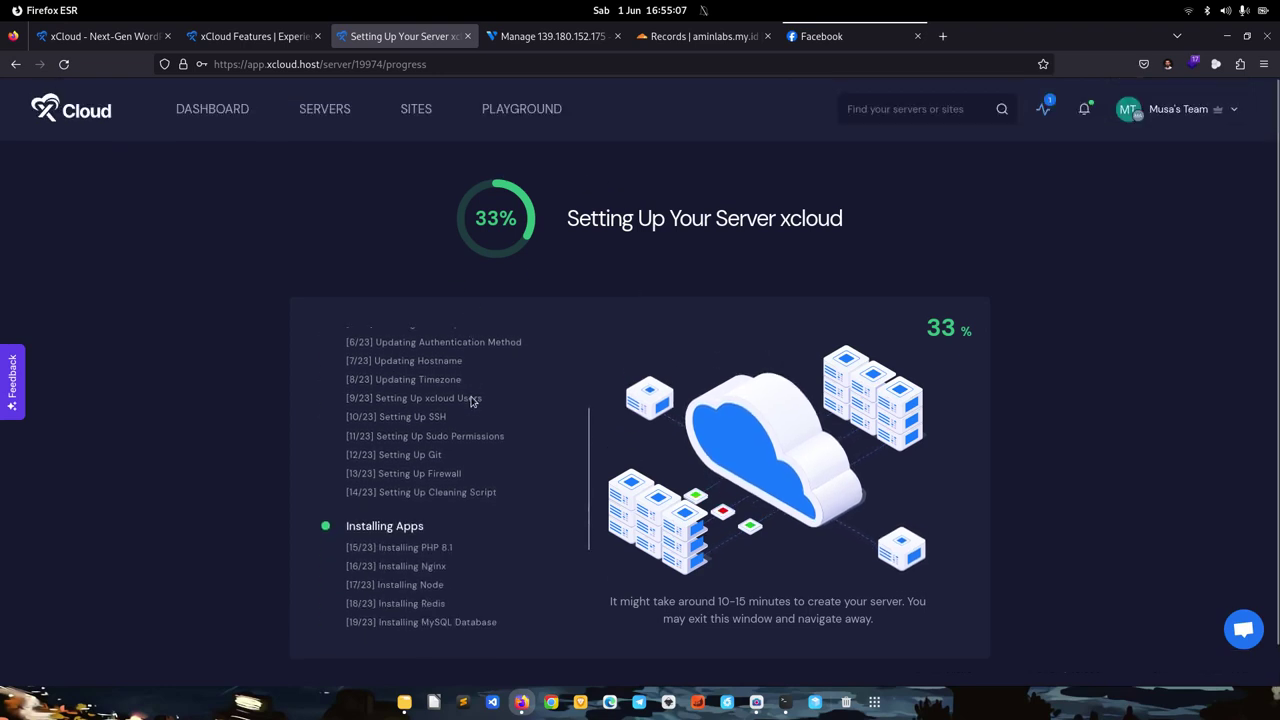
scroll(471, 534, up, 4)
scroll(1150, 345, down, 1)
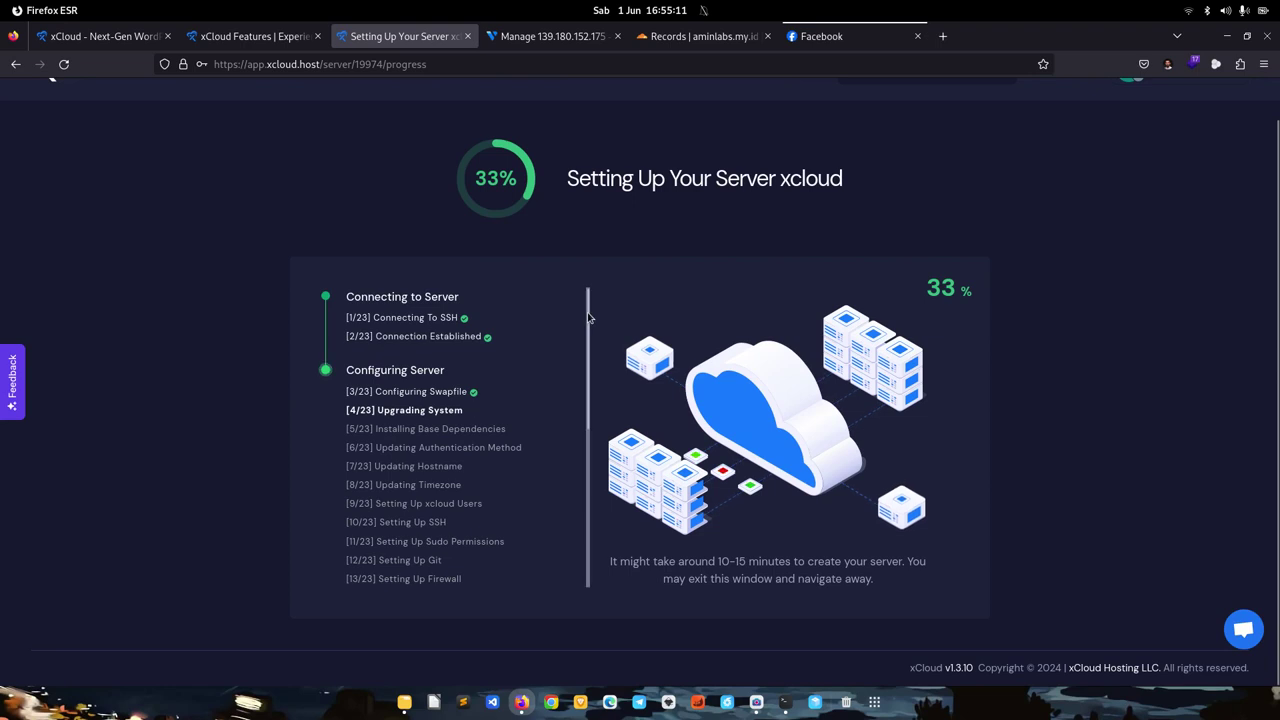
scroll(587, 336, down, 1)
scroll(587, 336, down, 4)
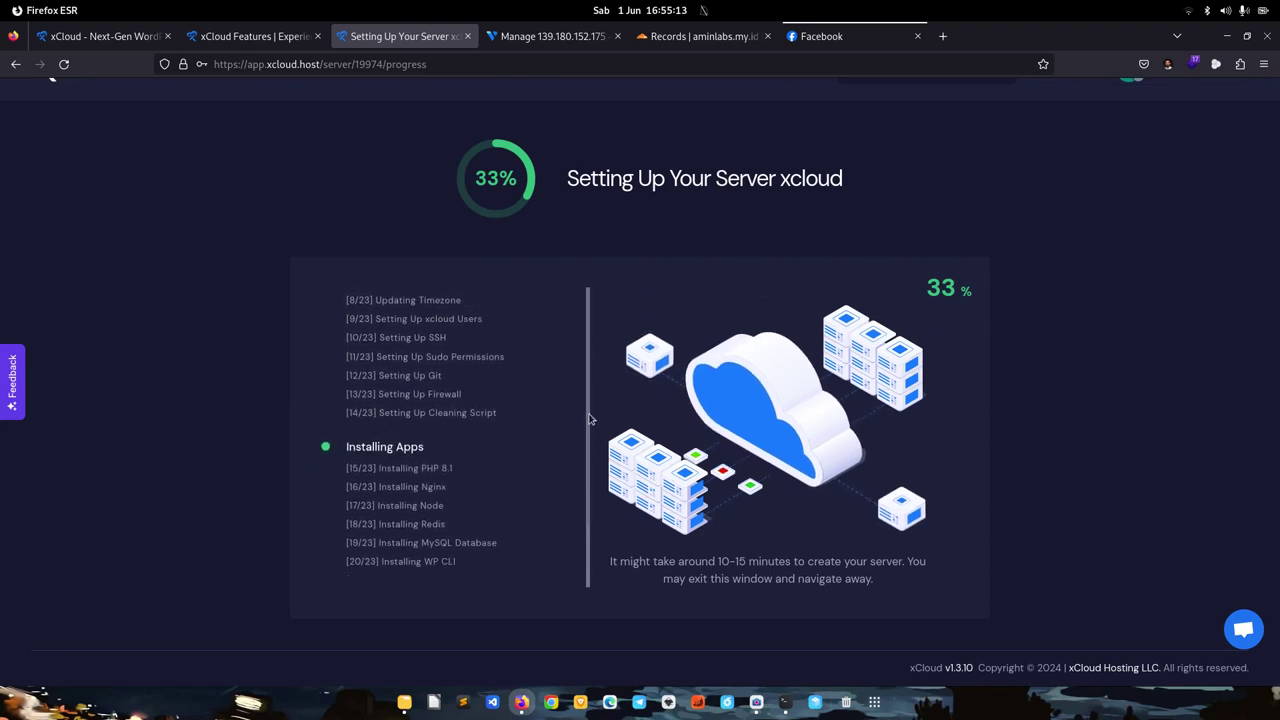
scroll(586, 514, down, 1)
scroll(580, 371, up, 6)
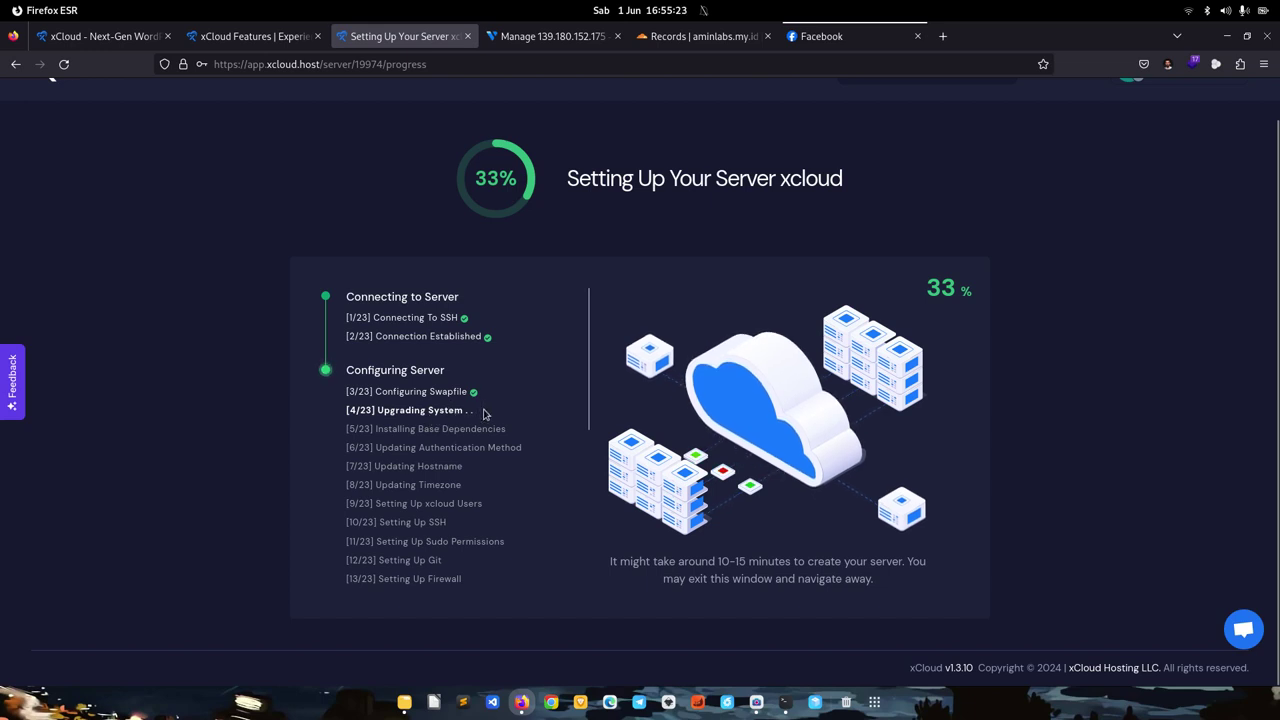
scroll(467, 424, down, 5)
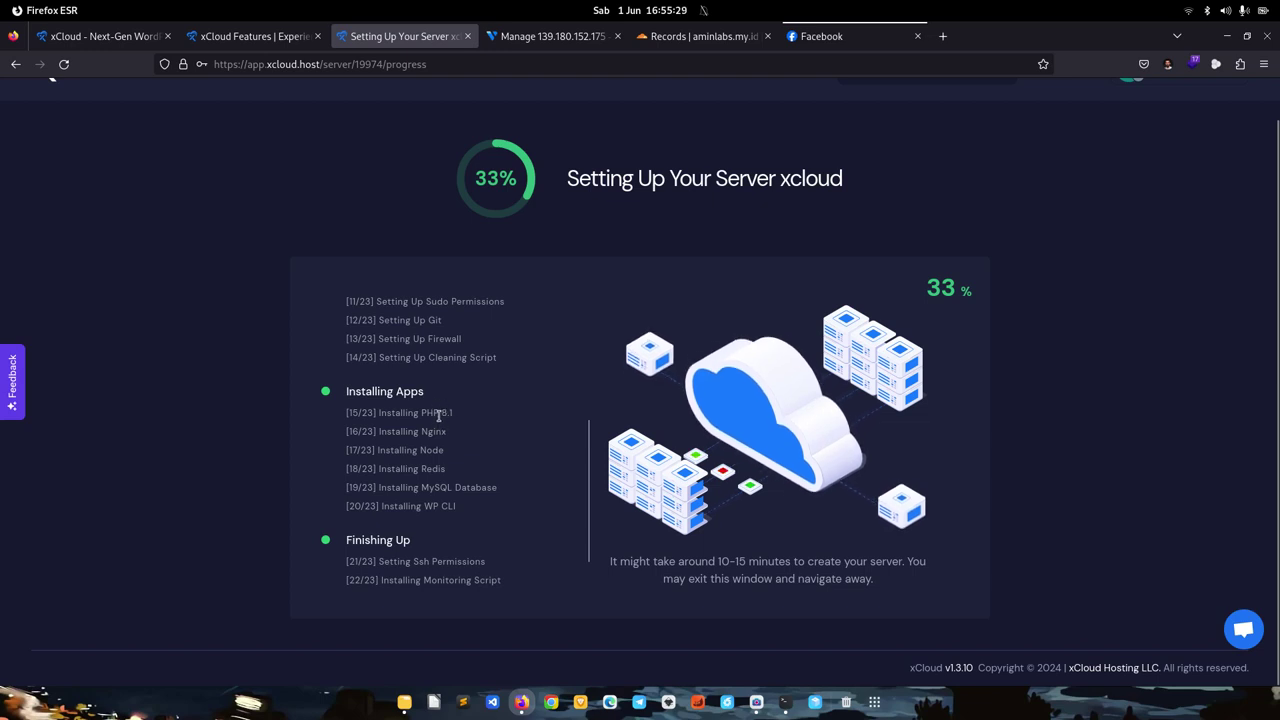
scroll(471, 440, down, 2)
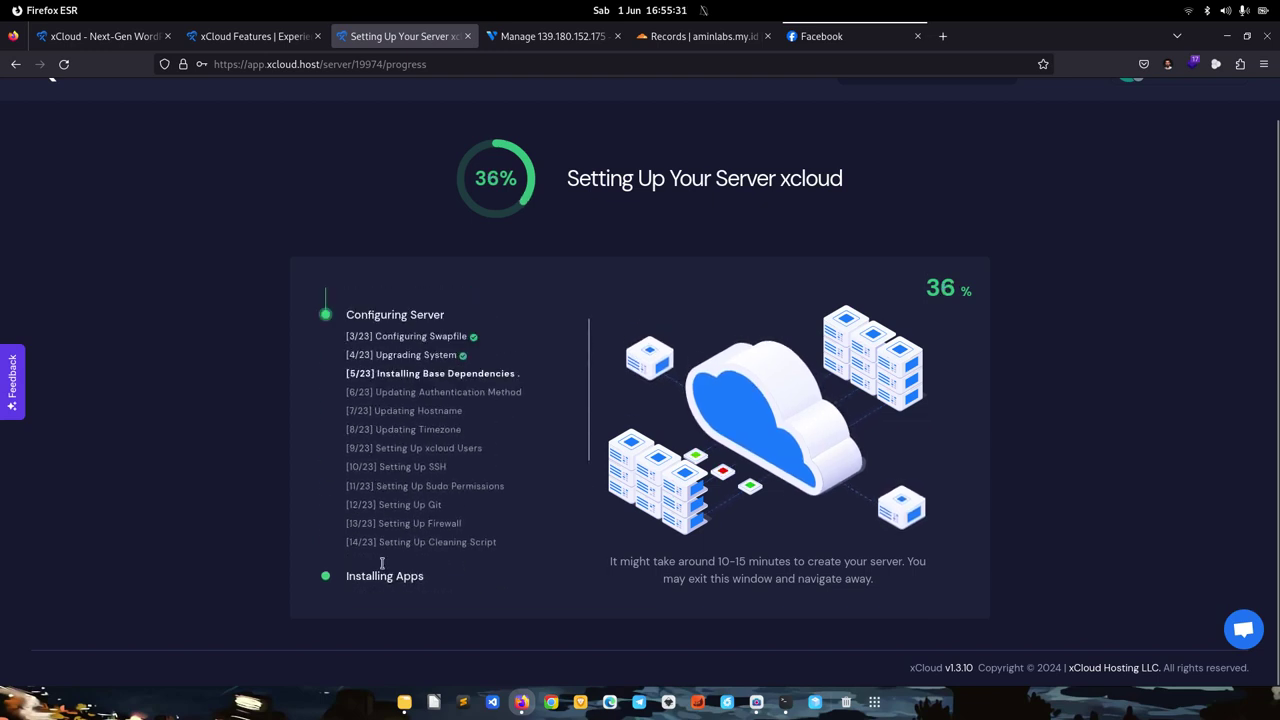
scroll(382, 563, up, 2)
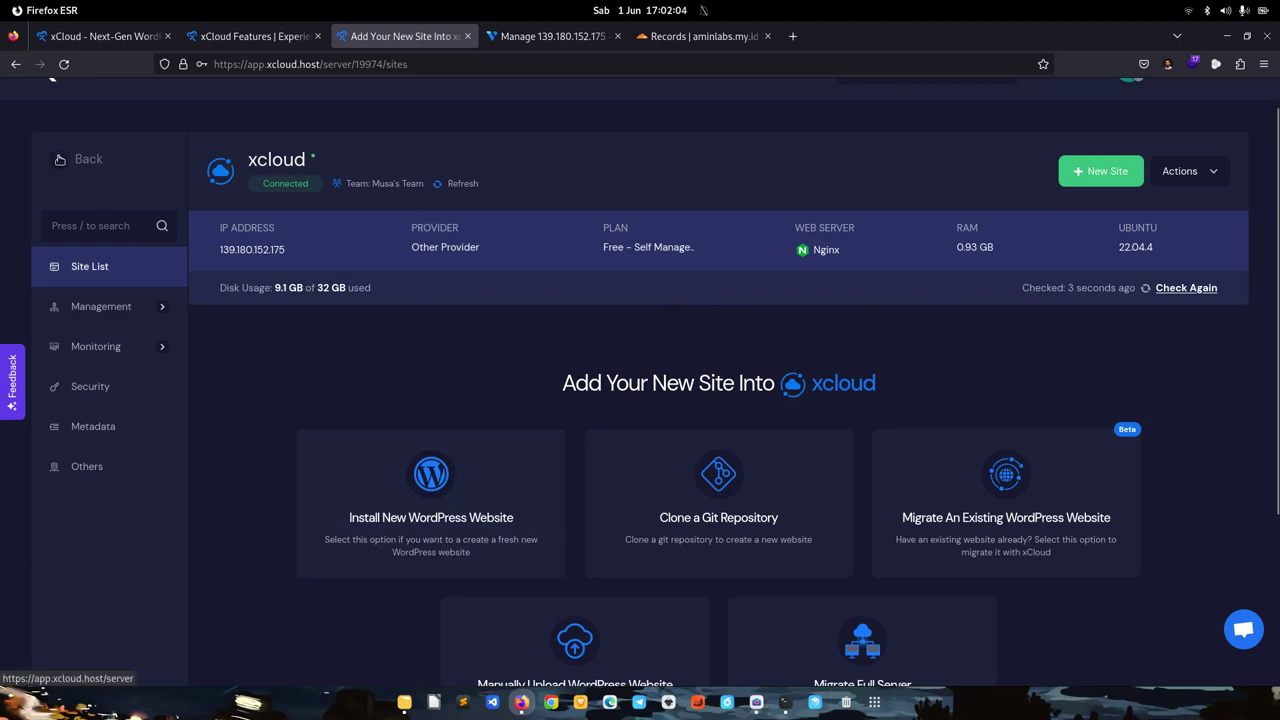
Step: Return to the list of all servers and review the actions available for the xcloud server
scroll(124, 213, up, 1)
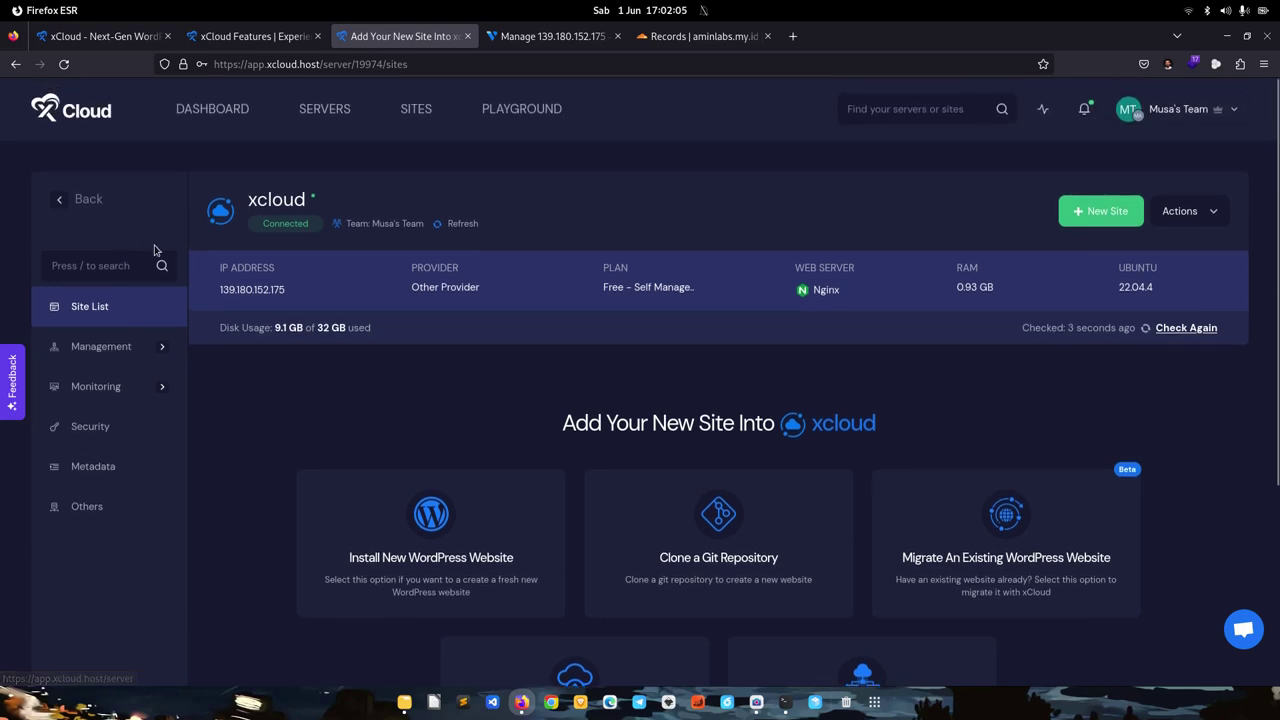
click(62, 204)
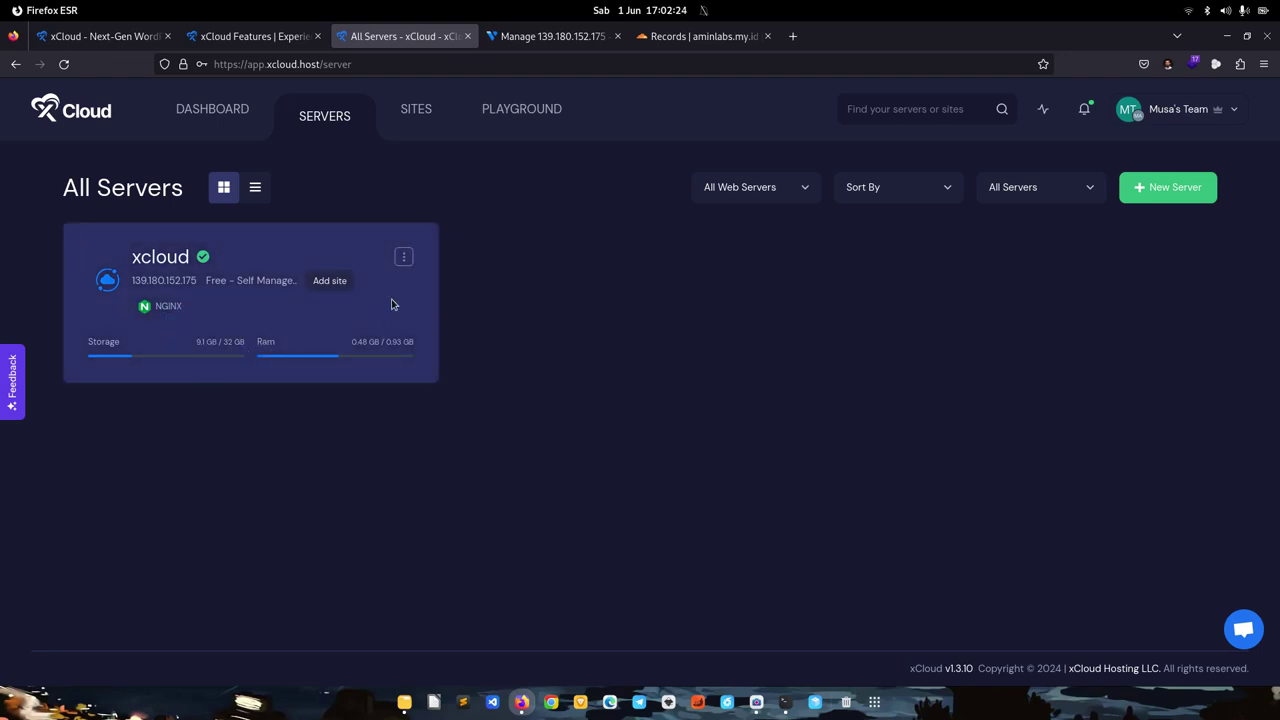
click(404, 257)
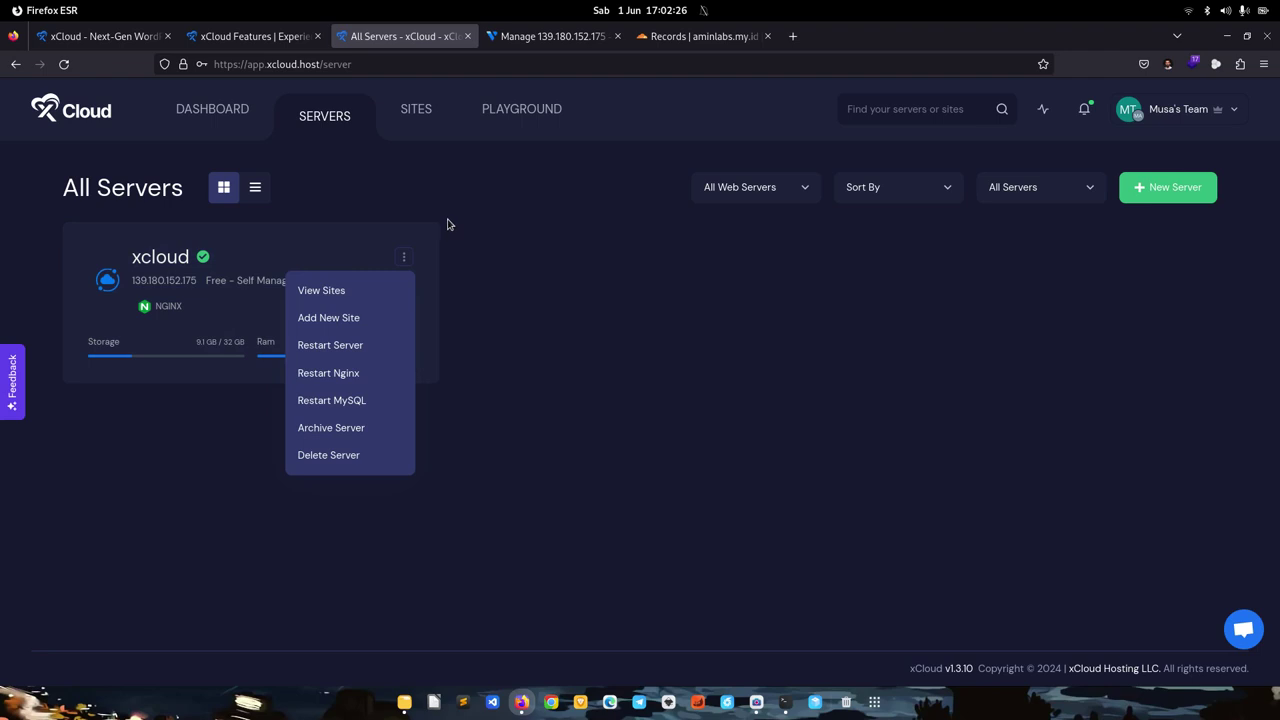
click(460, 257)
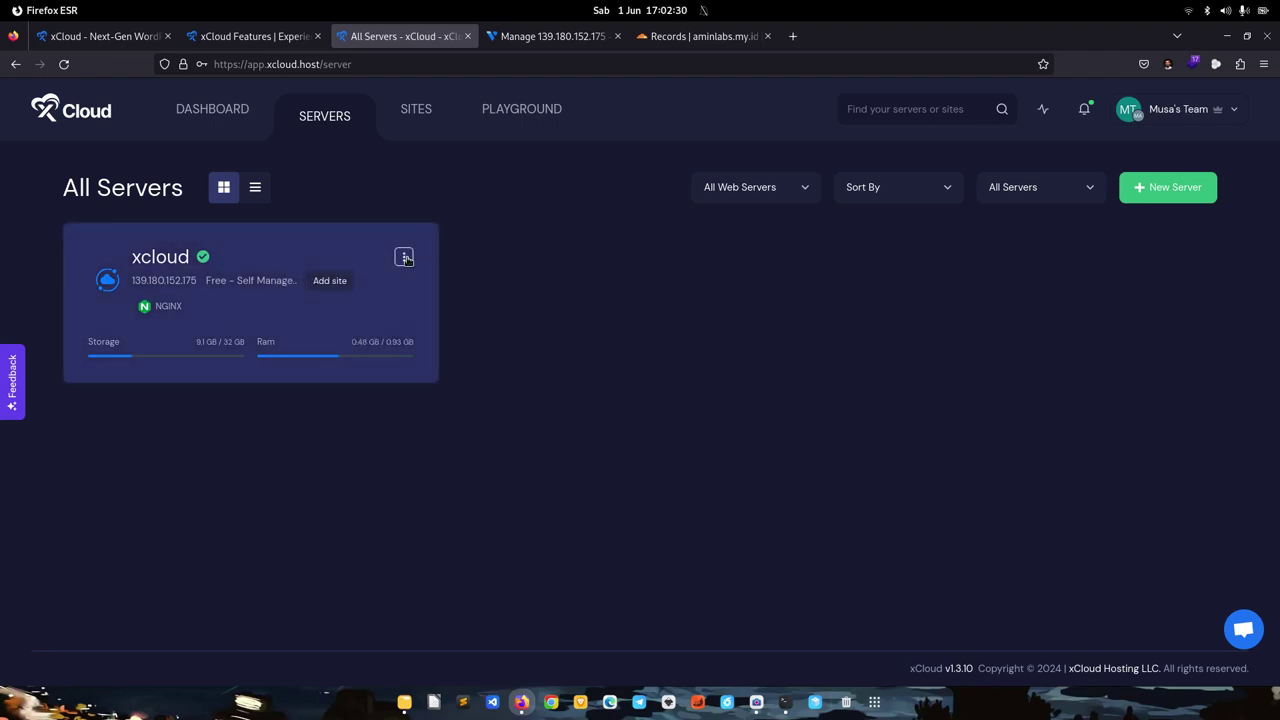
click(404, 257)
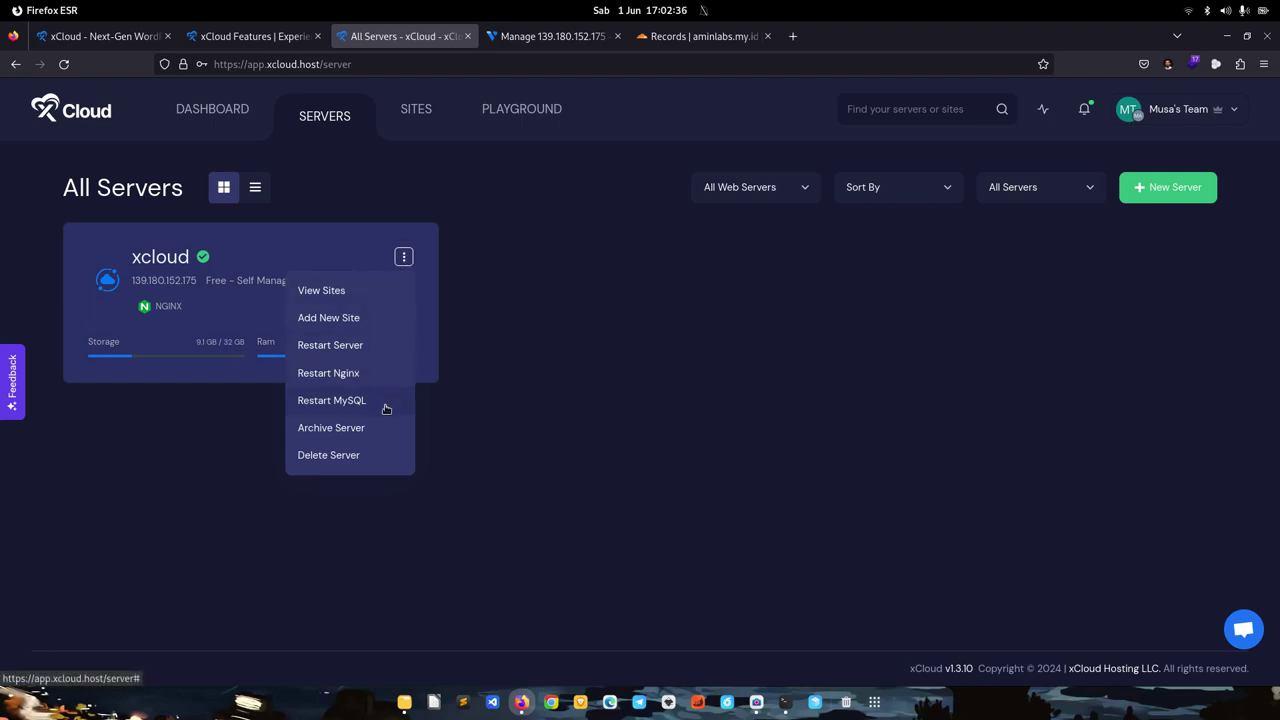
click(498, 313)
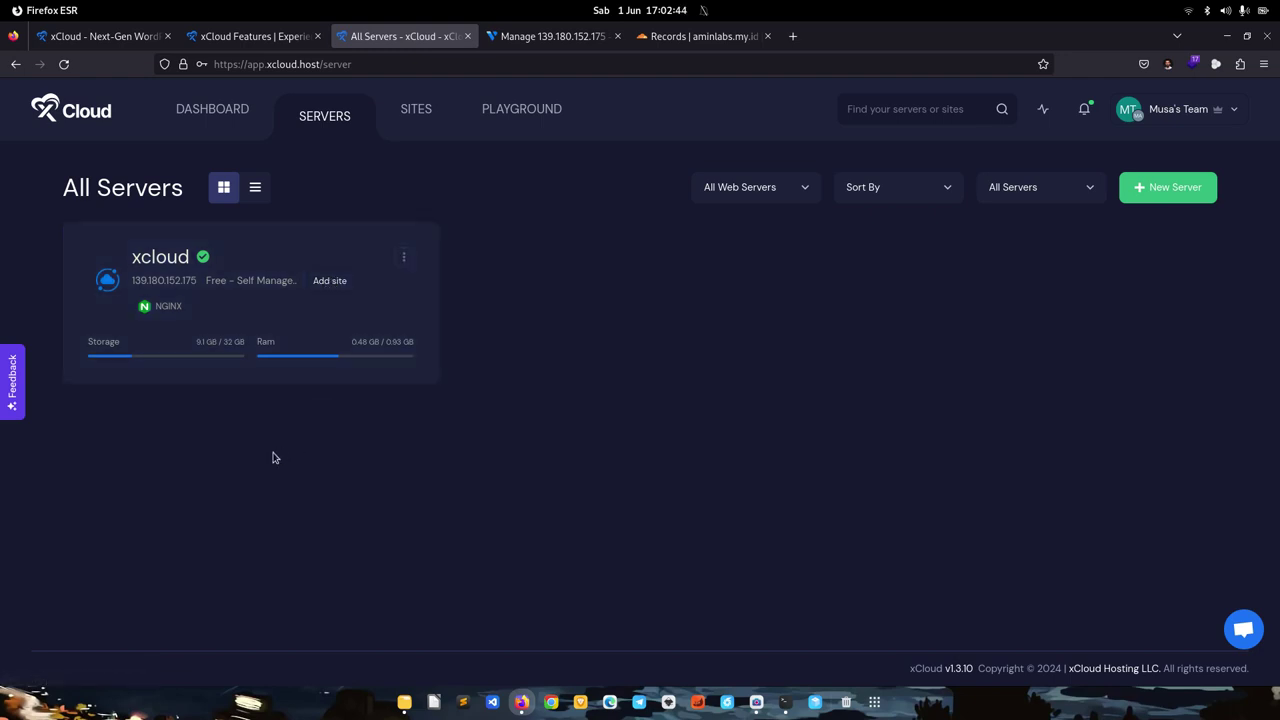
Step: Open the xcloud server's page and review its management sections and the options for adding a new site
click(158, 330)
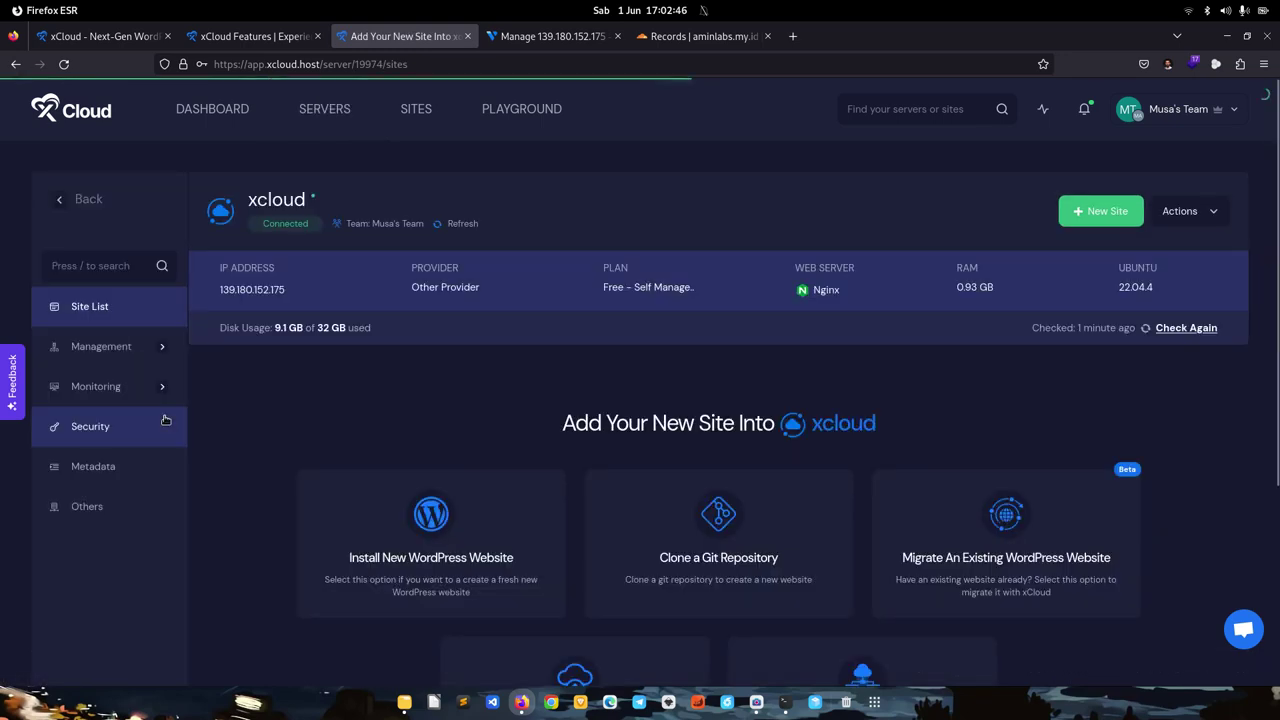
mouse_move(160, 386)
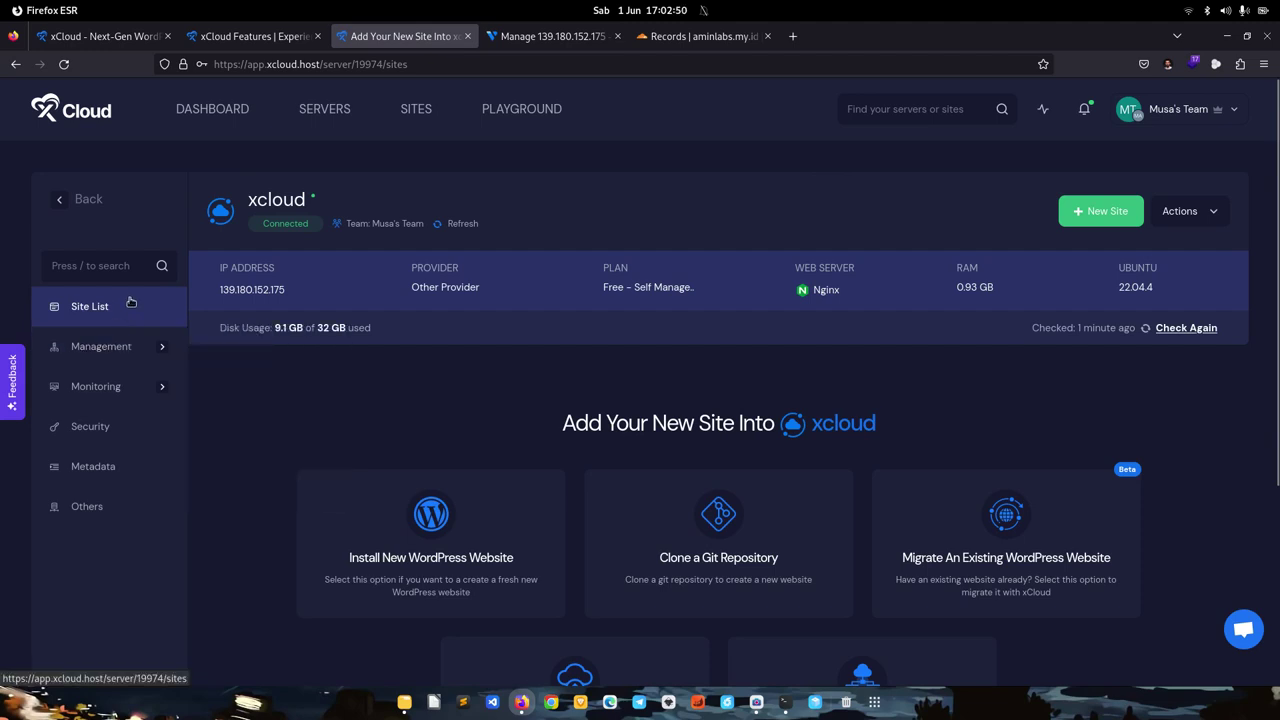
scroll(468, 287, down, 3)
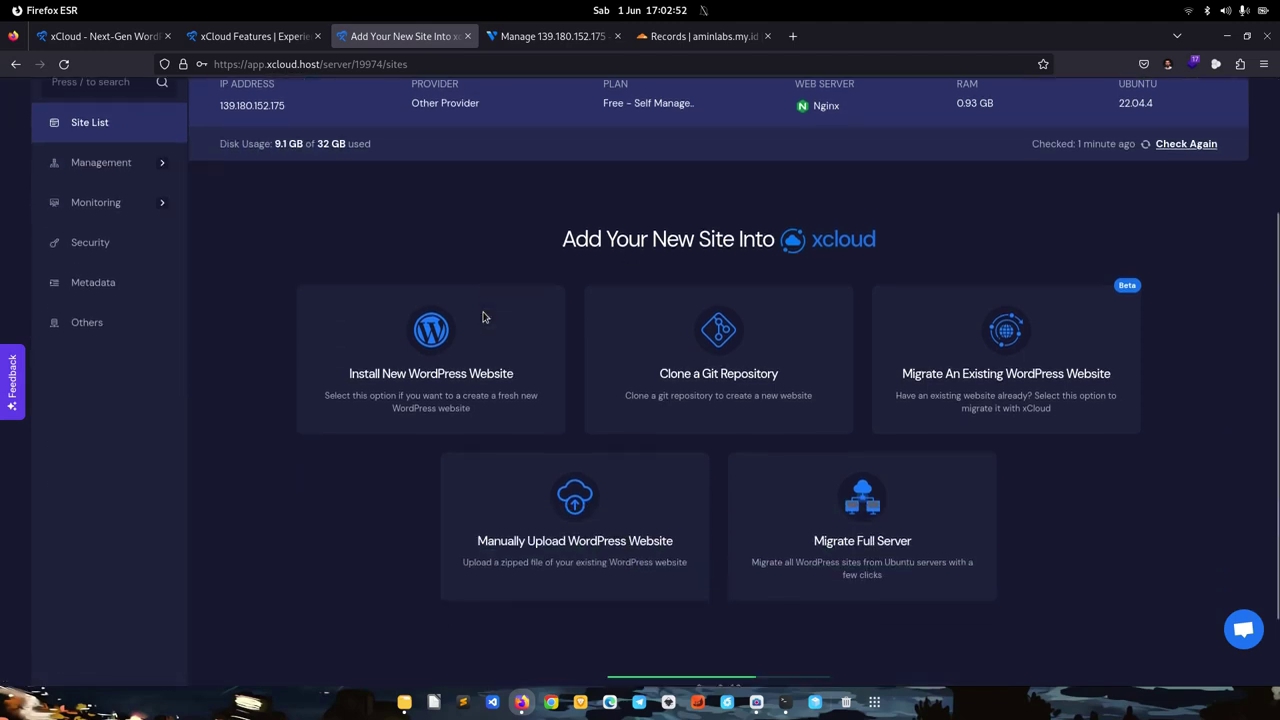
scroll(292, 440, up, 1)
scroll(288, 460, up, 1)
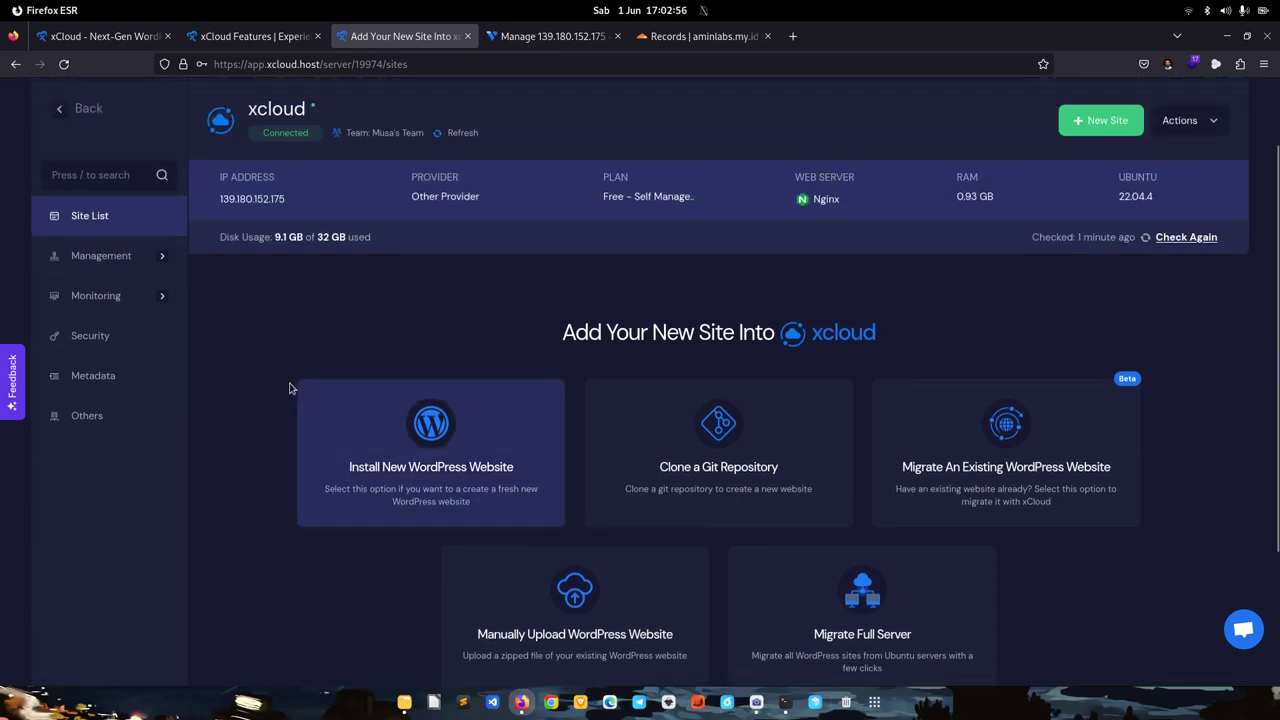
scroll(278, 360, down, 1)
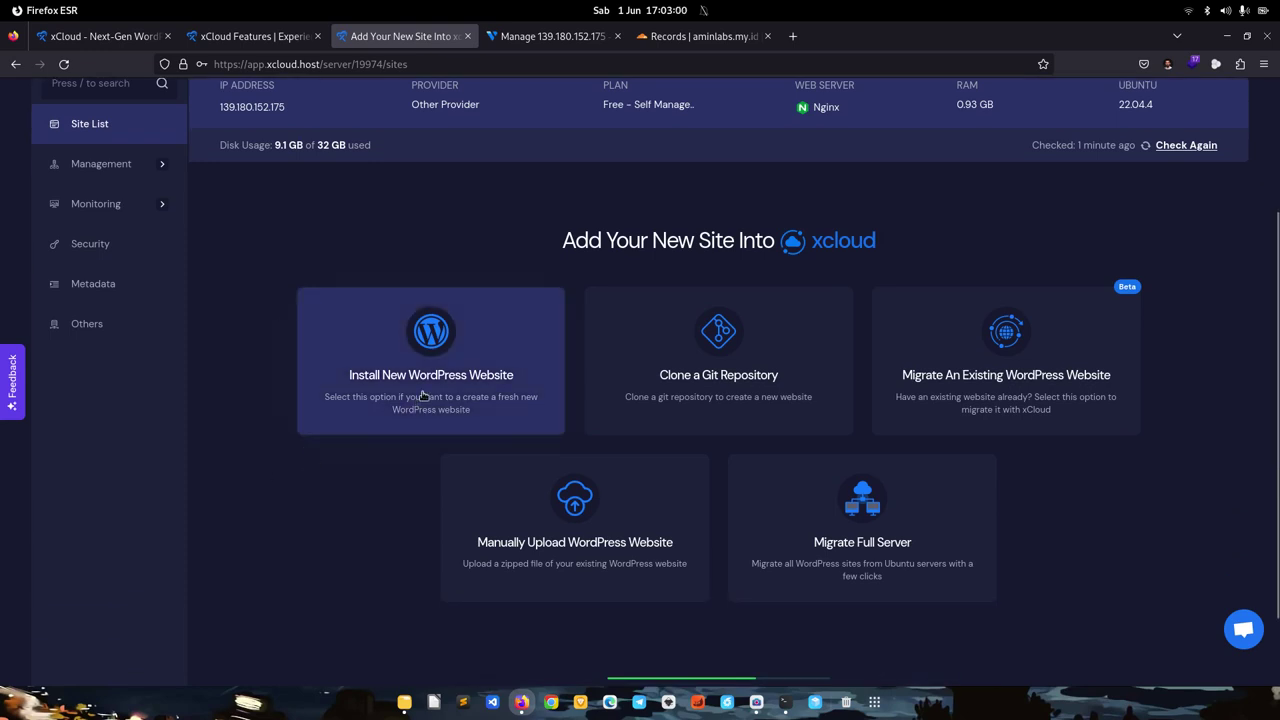
scroll(334, 382, down, 1)
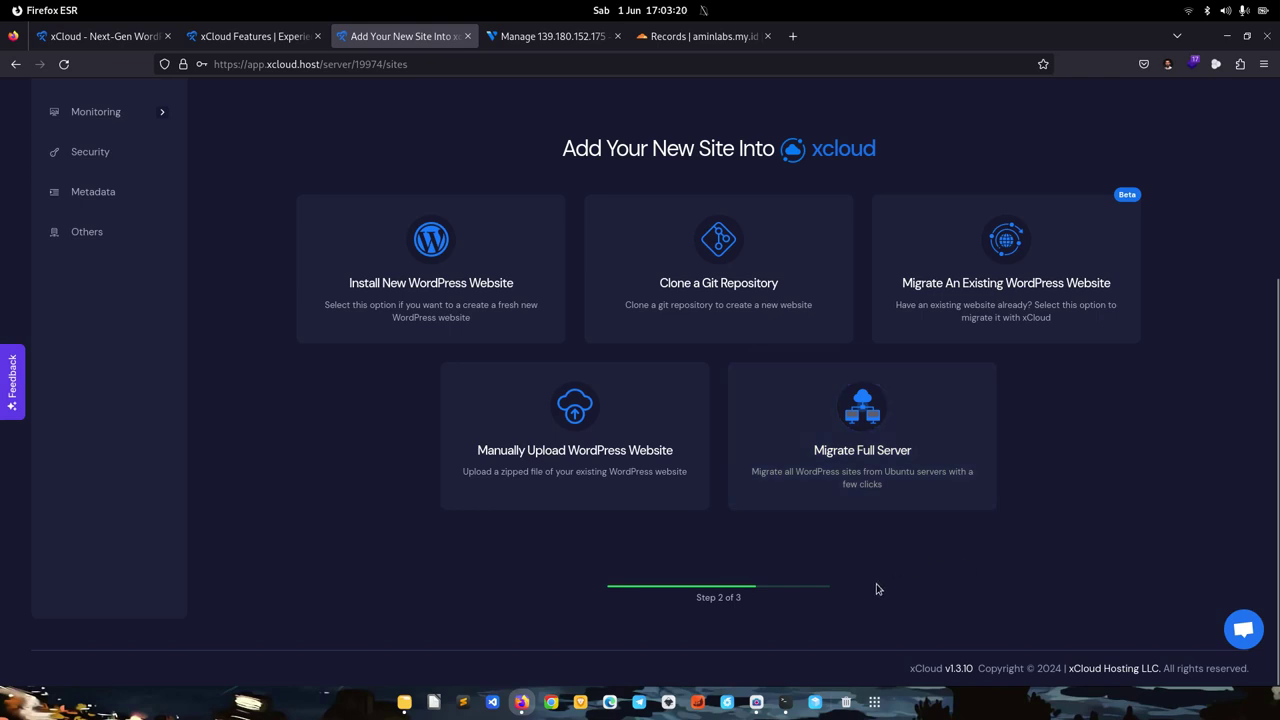
scroll(876, 589, up, 3)
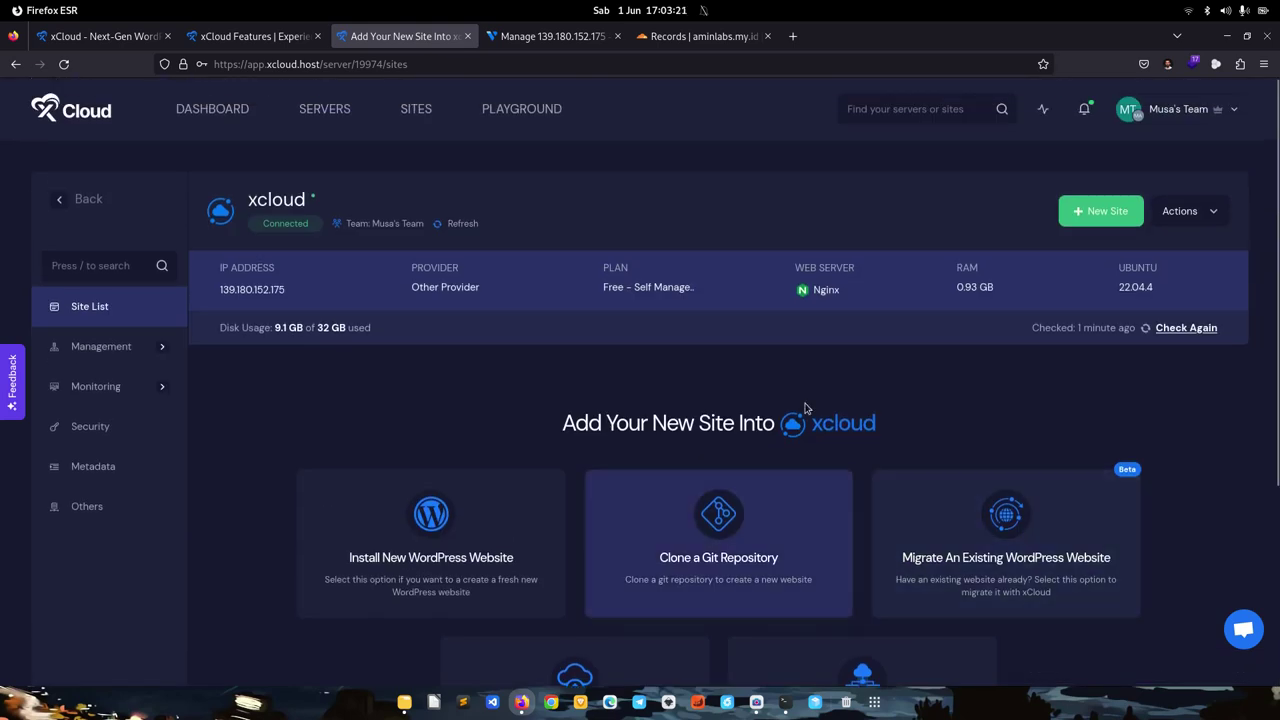
Step: Start installing a new WordPress website on the xcloud server and enter AminLabs as the site title
click(424, 514)
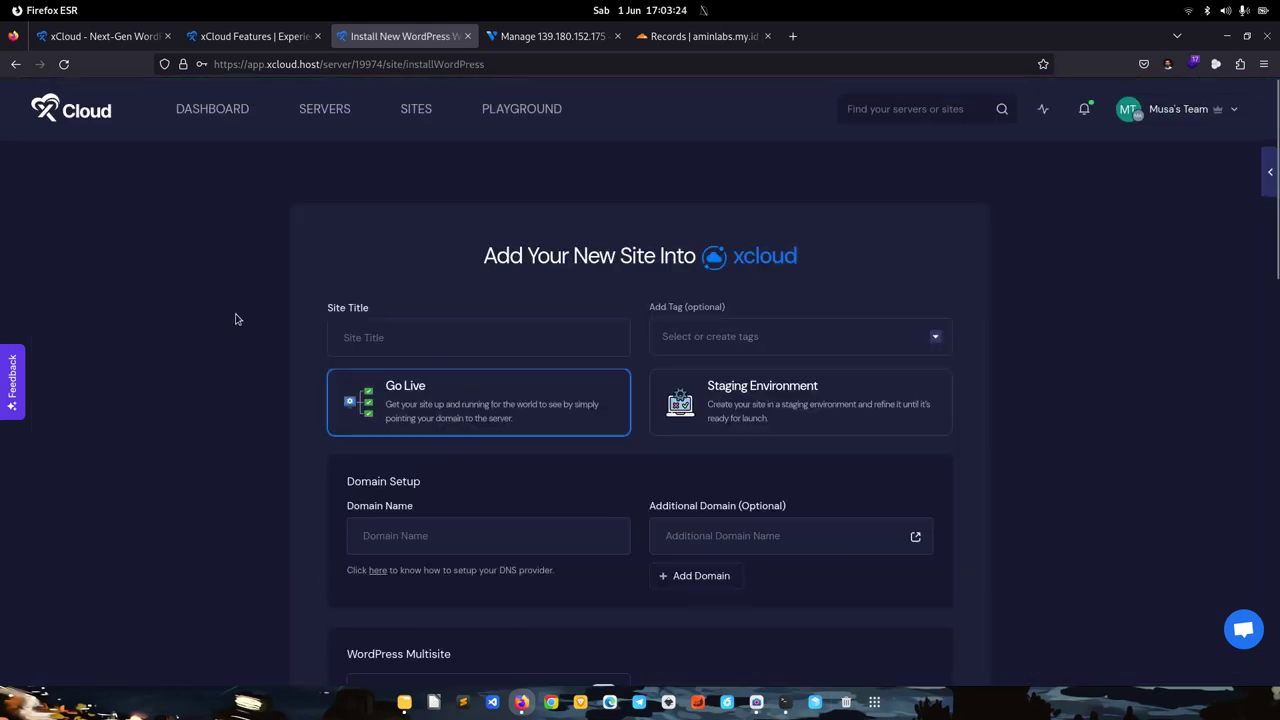
scroll(224, 291, down, 2)
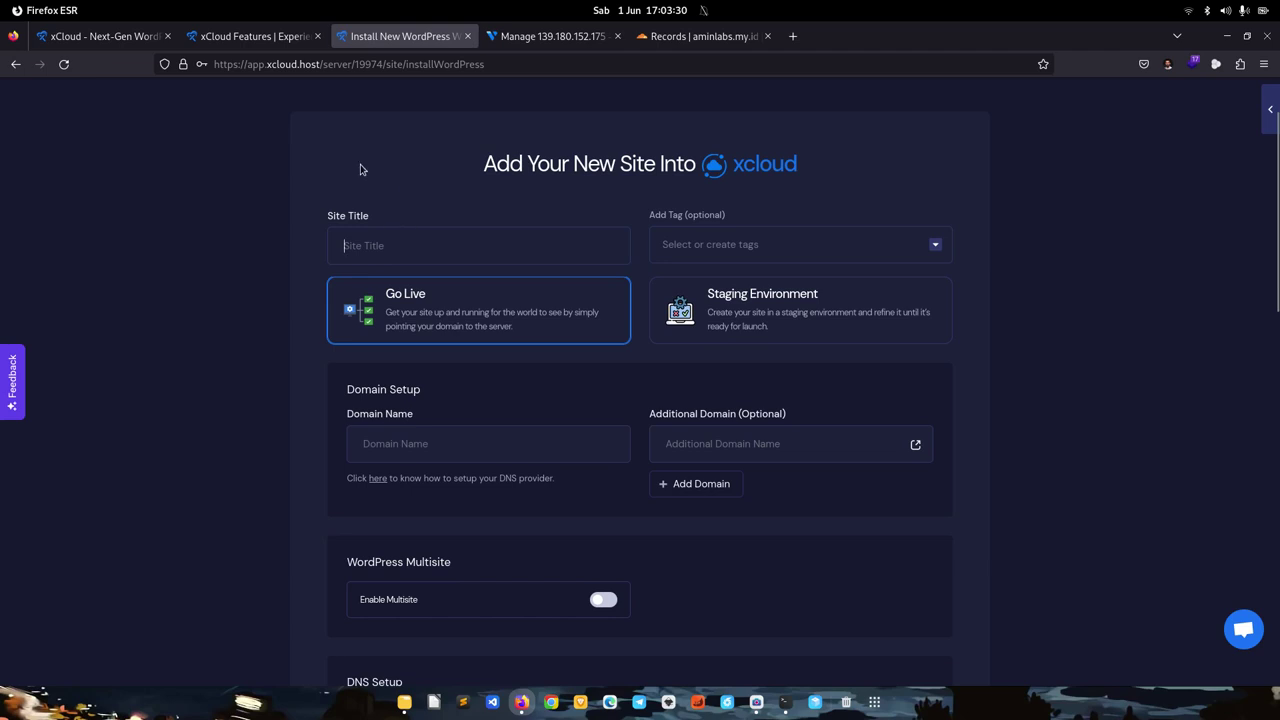
text(AminLabs)
drag(258, 352, 256, 358)
click(248, 363)
Step: Set the domain name of the new live site to aminlabs.my.id
scroll(274, 380, down, 3)
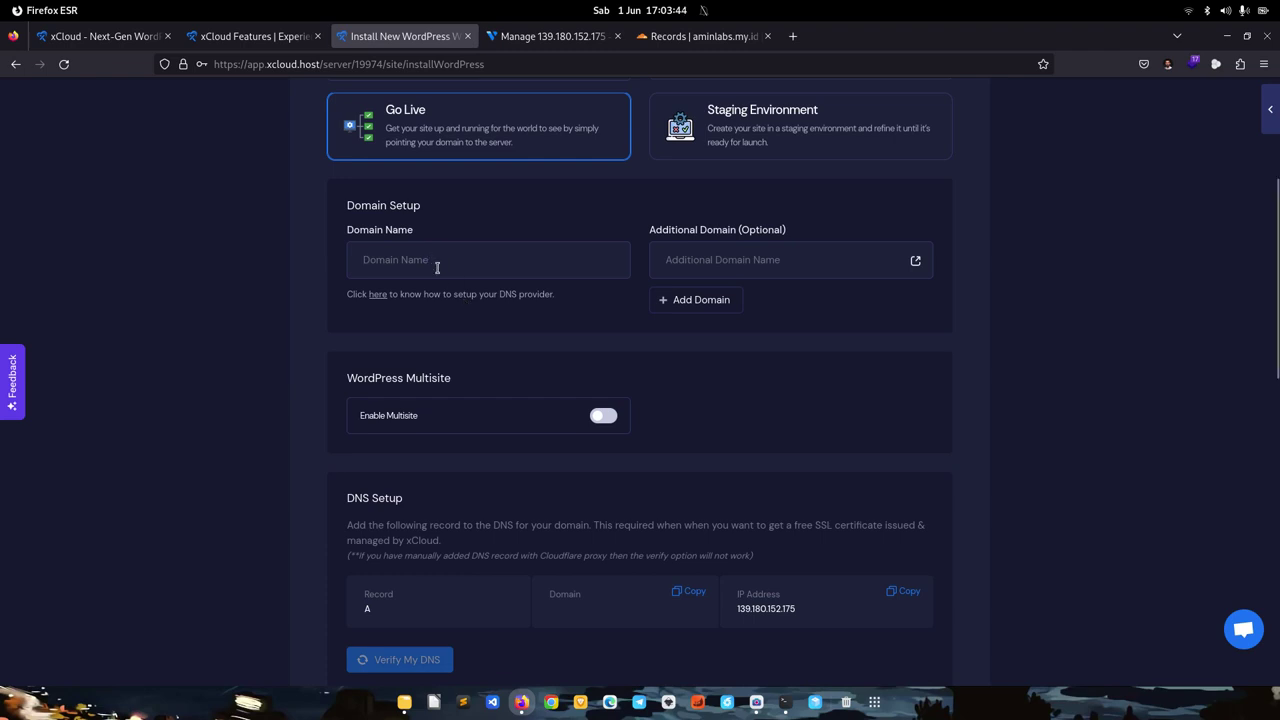
text(aminla)
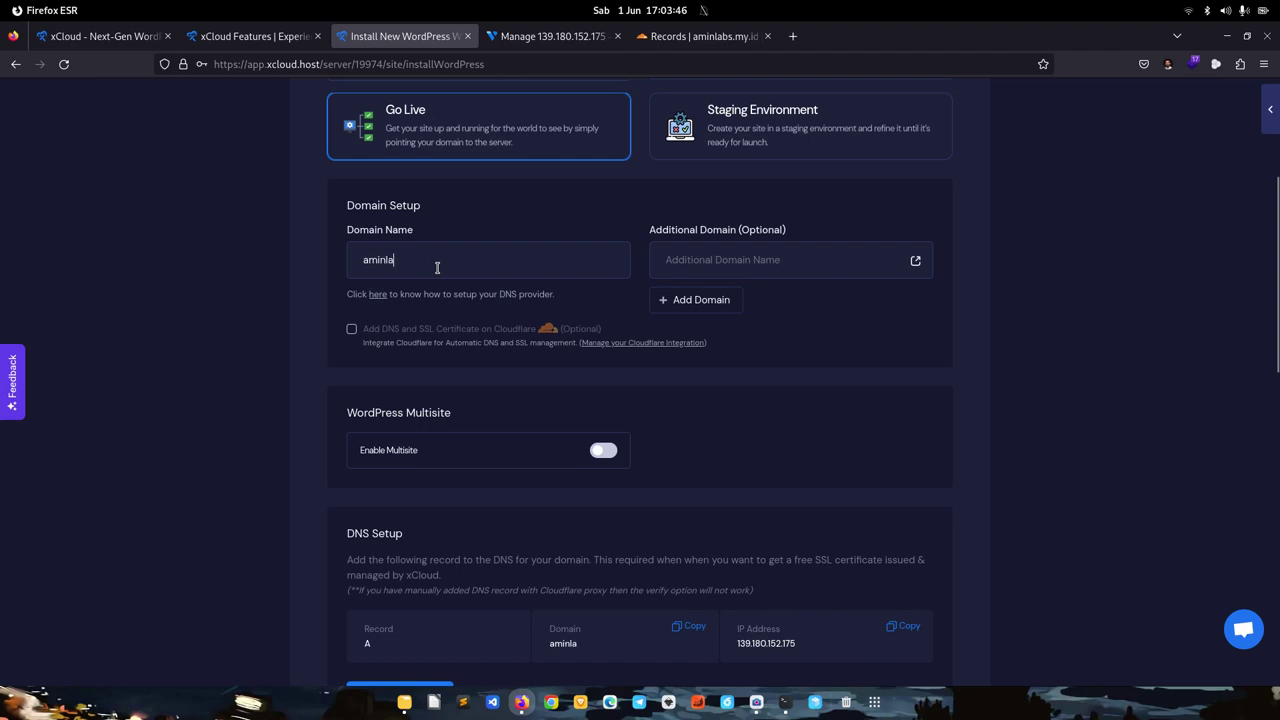
text(bs.my.)
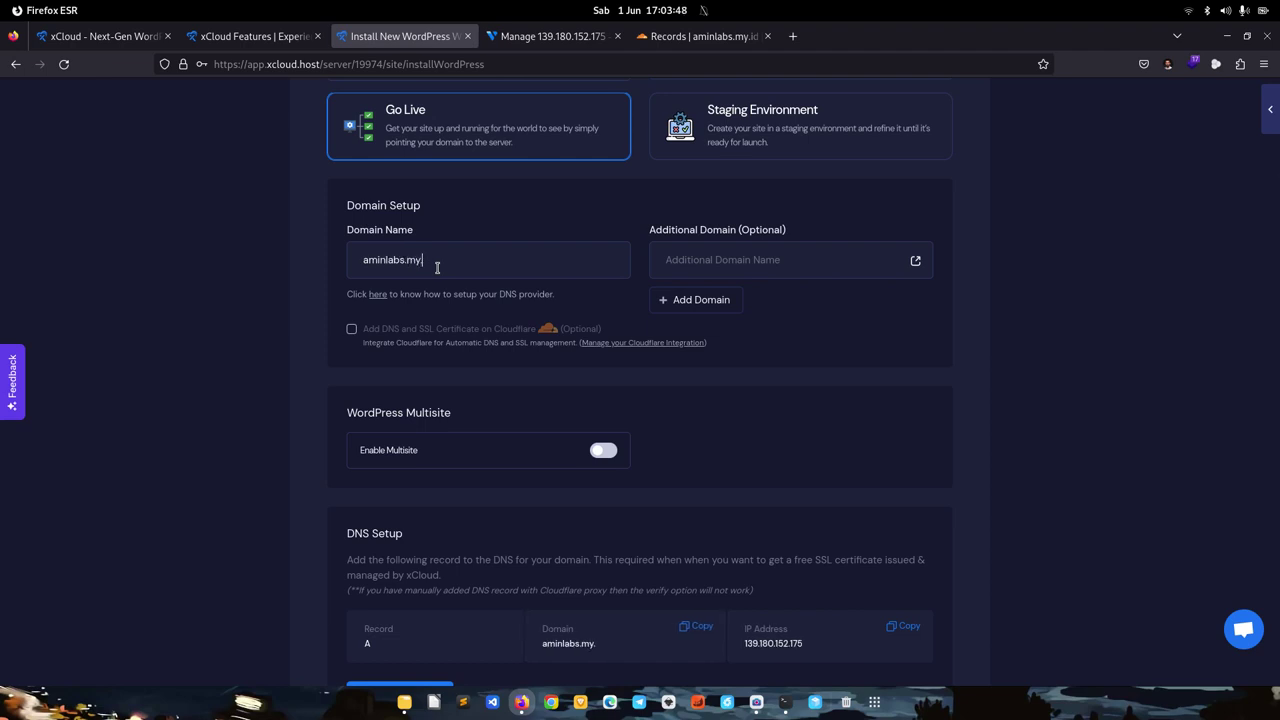
text(id)
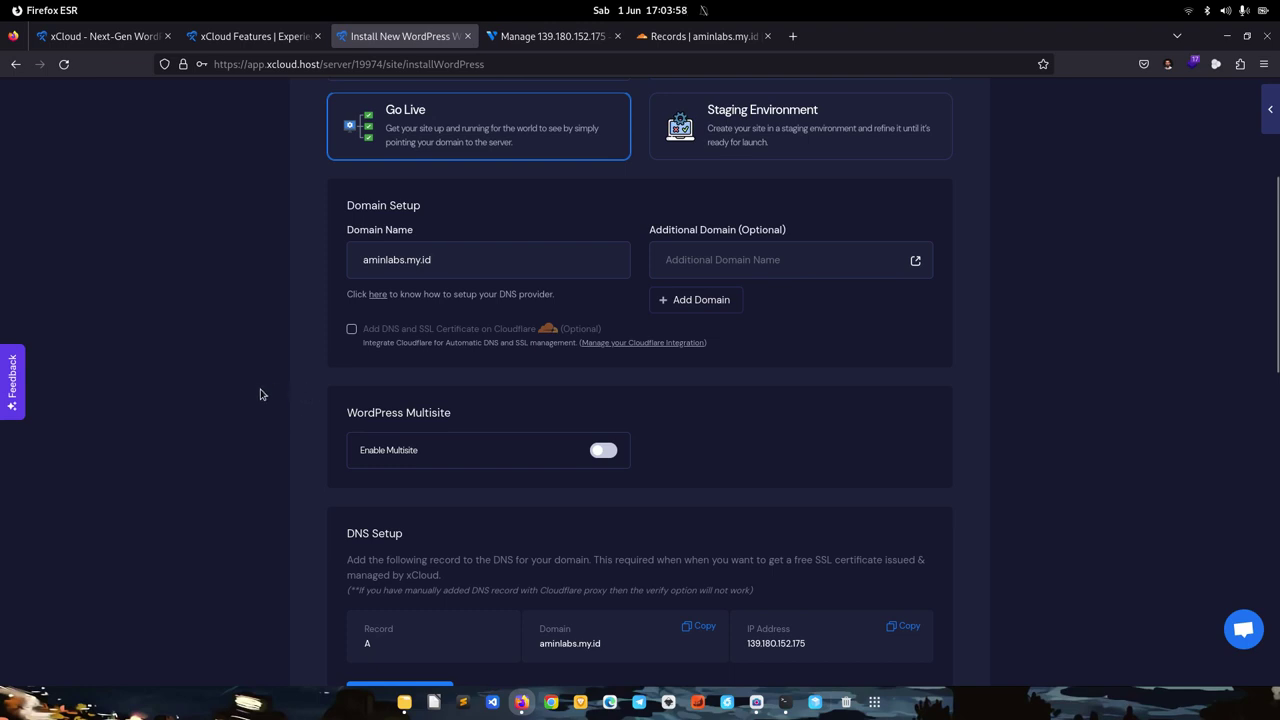
Step: Review the new site's Cloudflare integration, multisite, DNS setup, HTTPS and caching options
scroll(262, 394, down, 2)
scroll(270, 390, up, 2)
scroll(272, 394, down, 2)
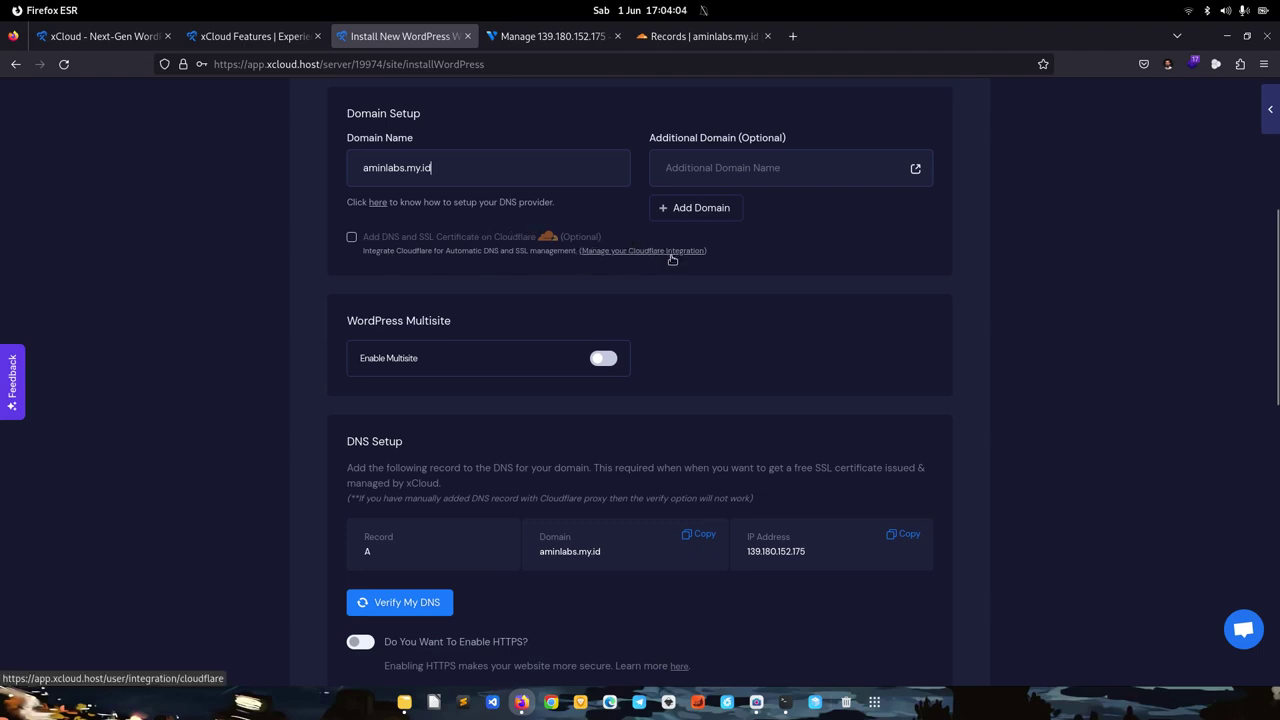
scroll(277, 382, down, 2)
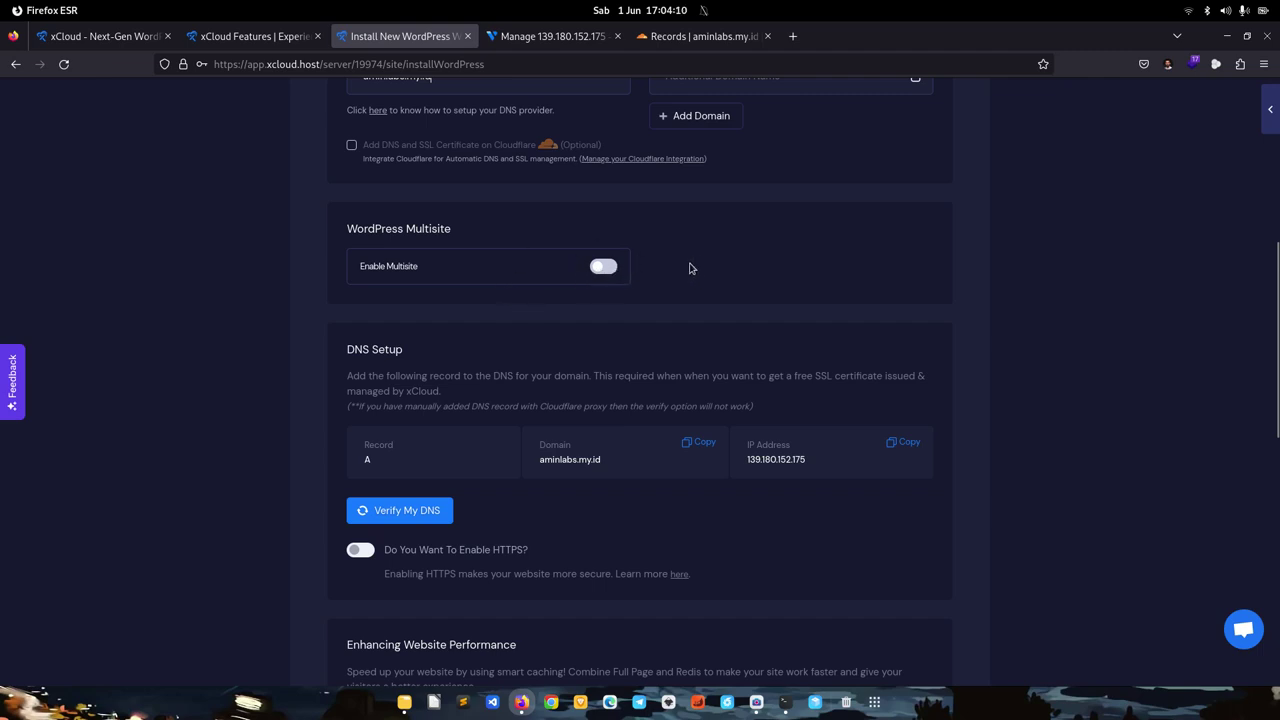
scroll(689, 268, down, 2)
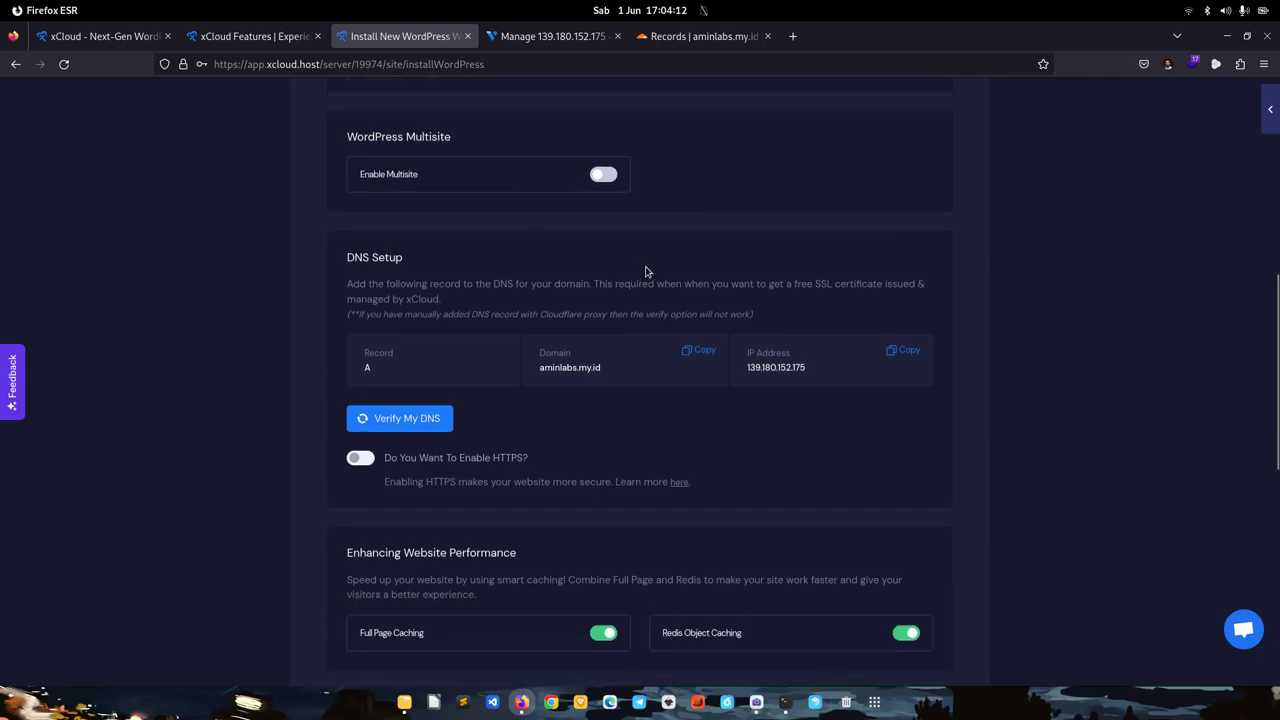
scroll(646, 271, up, 2)
scroll(600, 250, down, 3)
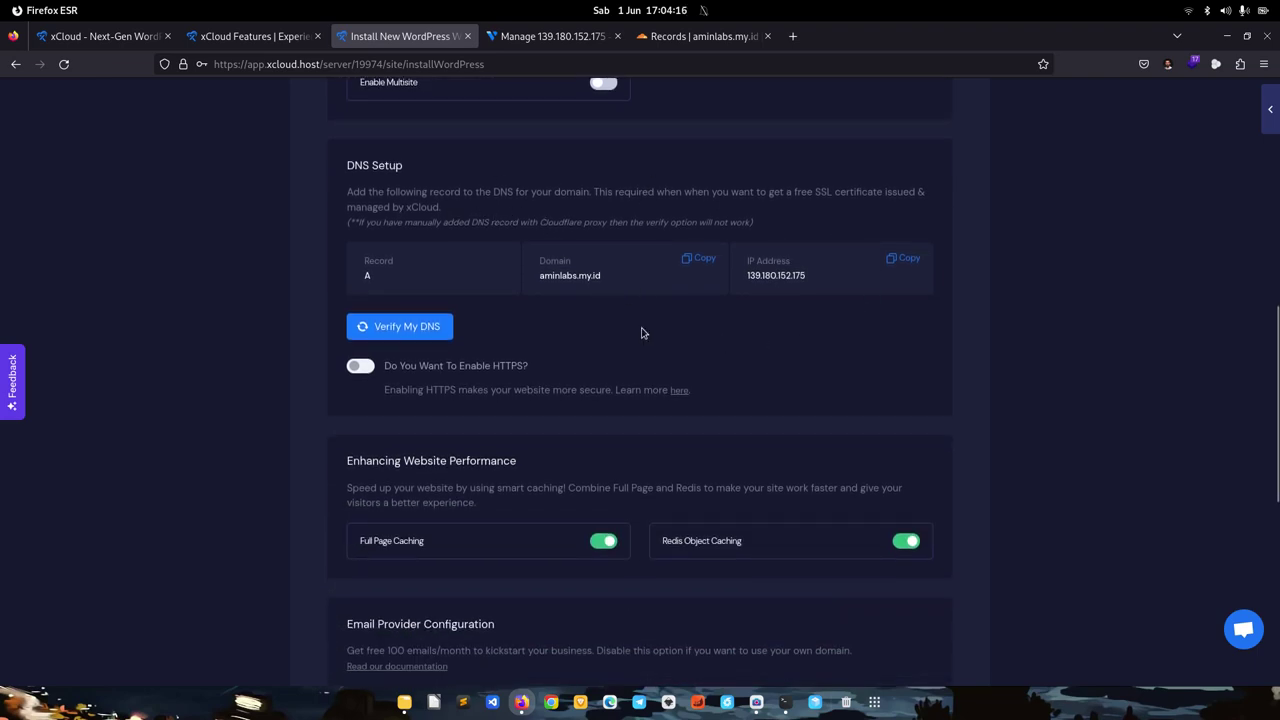
scroll(414, 286, up, 2)
scroll(559, 329, down, 2)
Step: Copy the server's IP address and add a DNS-only A record in Cloudflare with name @ pointing to 139.180.152.175
click(906, 260)
click(698, 38)
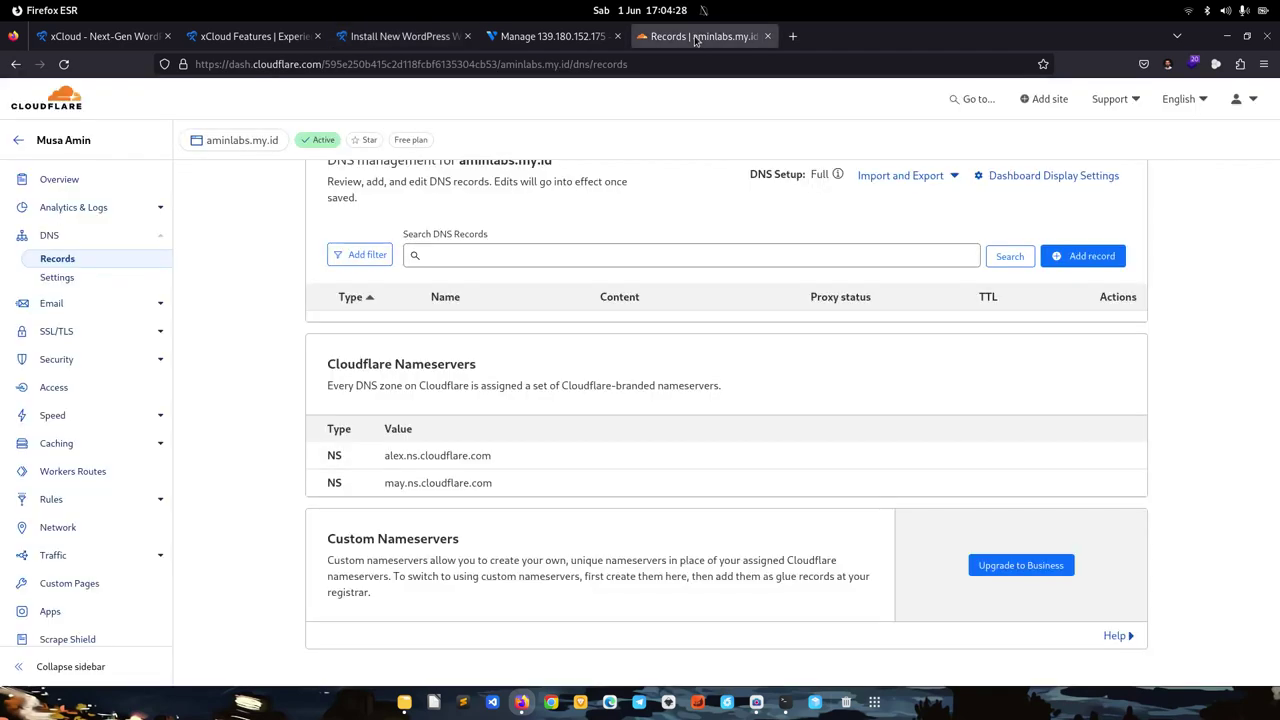
click(1090, 257)
click(516, 344)
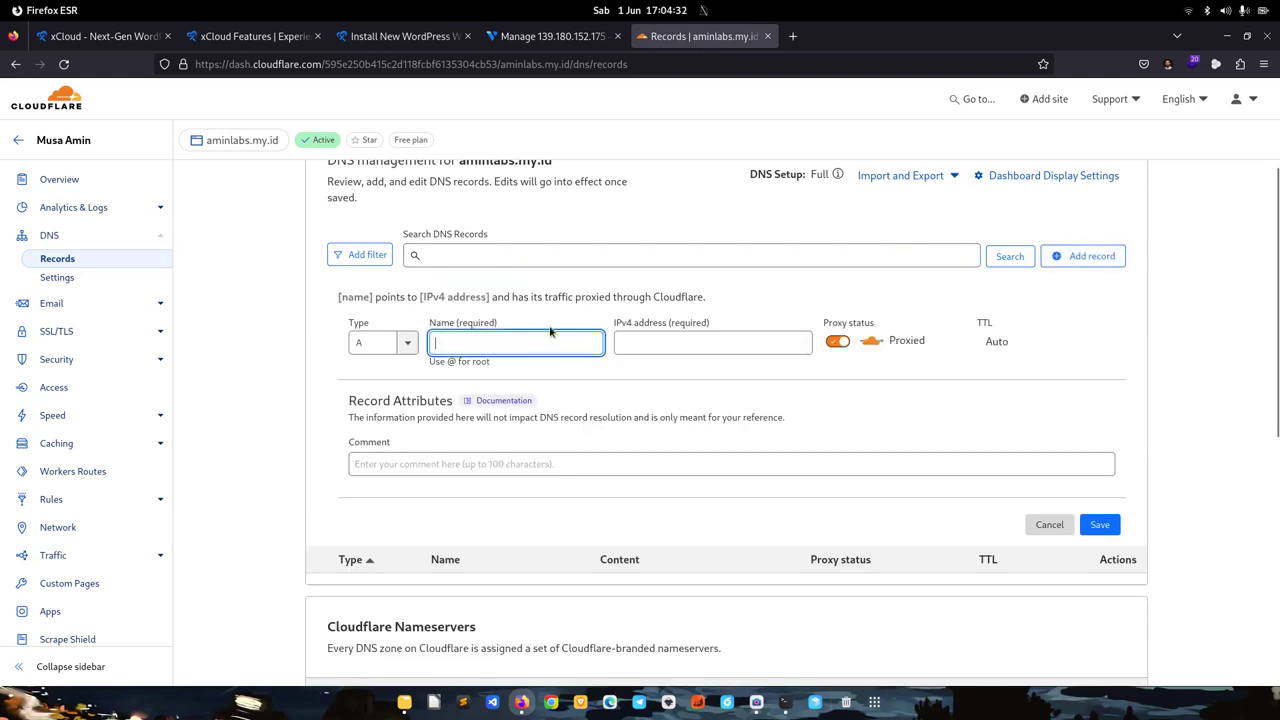
text(@)
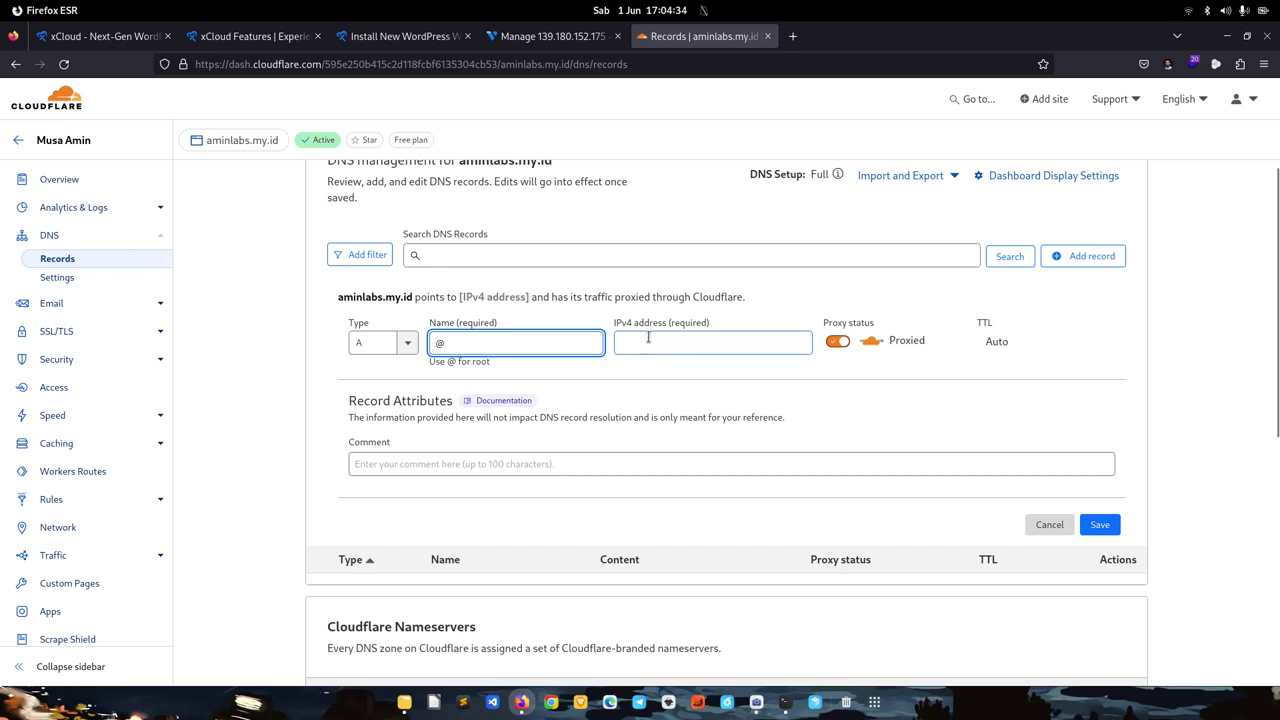
click(648, 340)
key(ctrl+v)
click(855, 367)
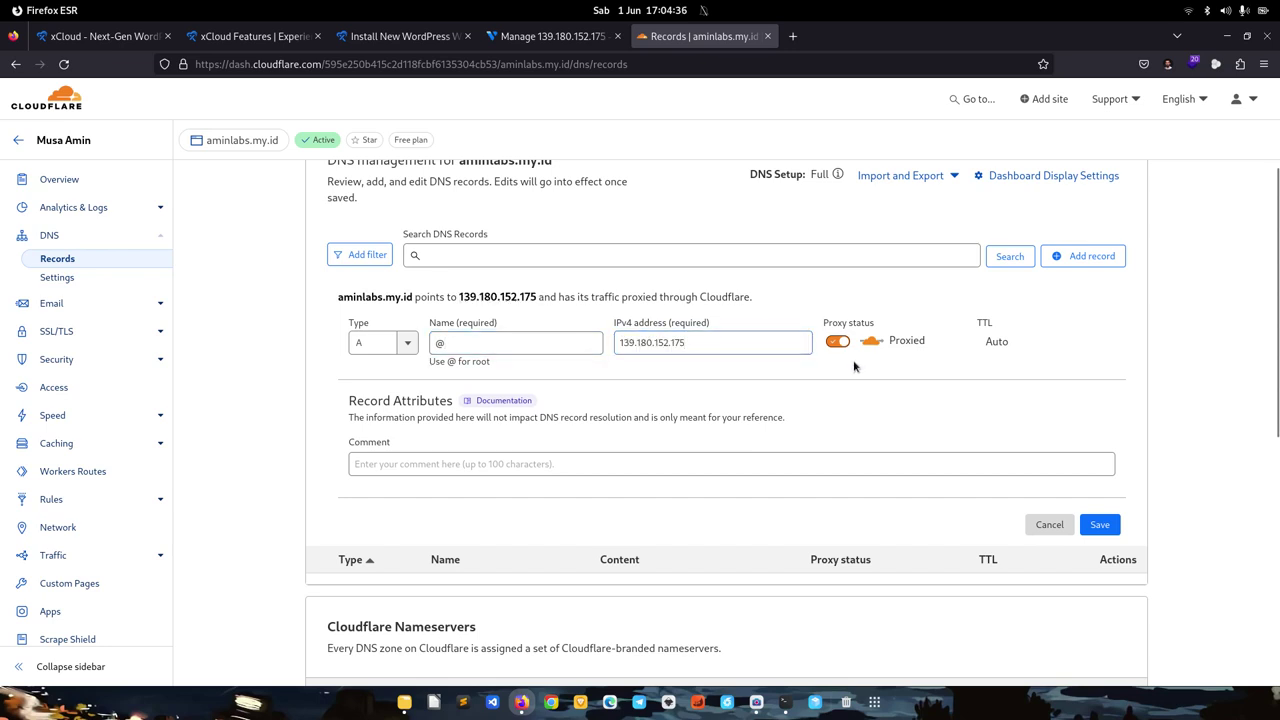
click(838, 341)
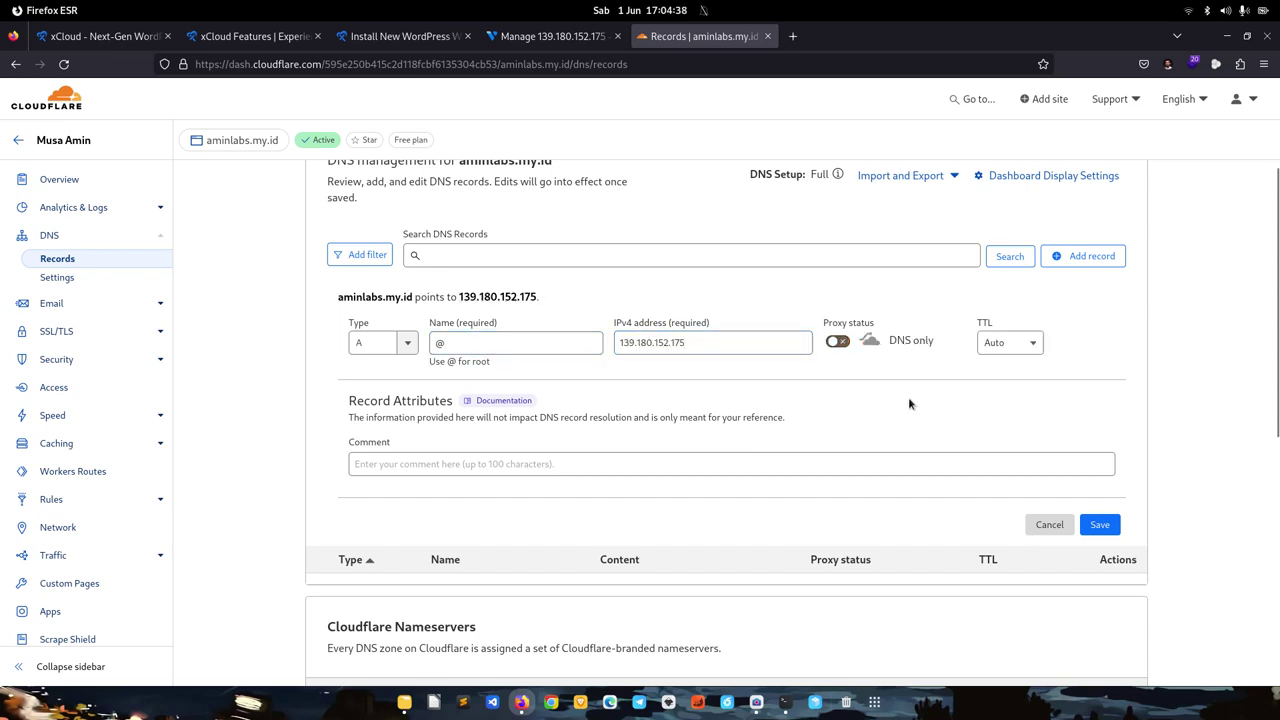
click(1100, 524)
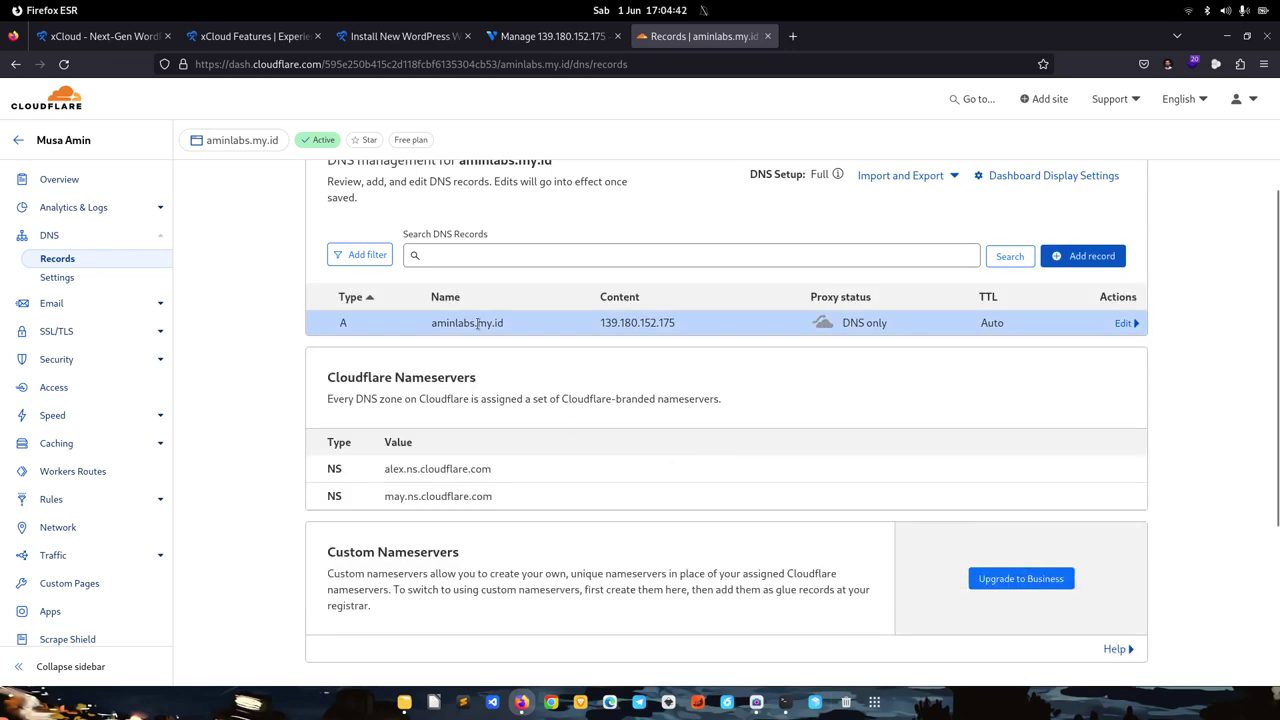
Step: Add a CNAME record named www with target @ and the proxy turned off
click(1080, 257)
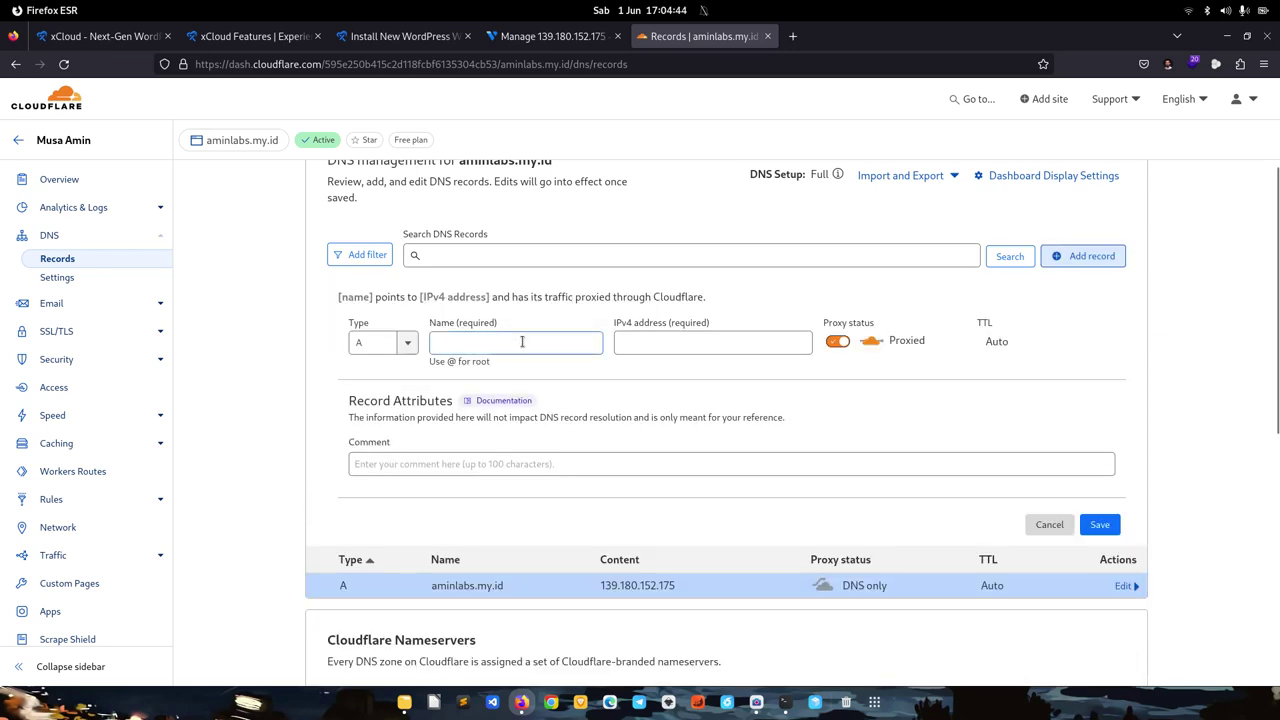
click(588, 342)
text(www)
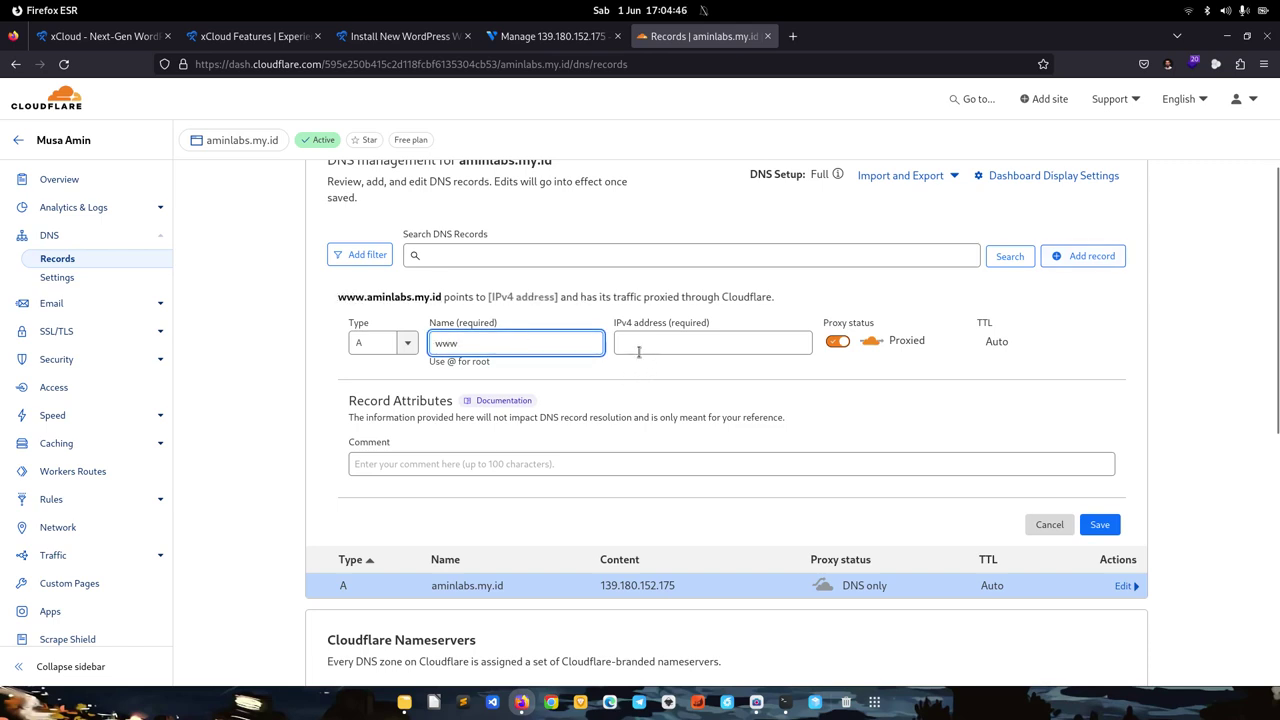
click(408, 345)
click(388, 471)
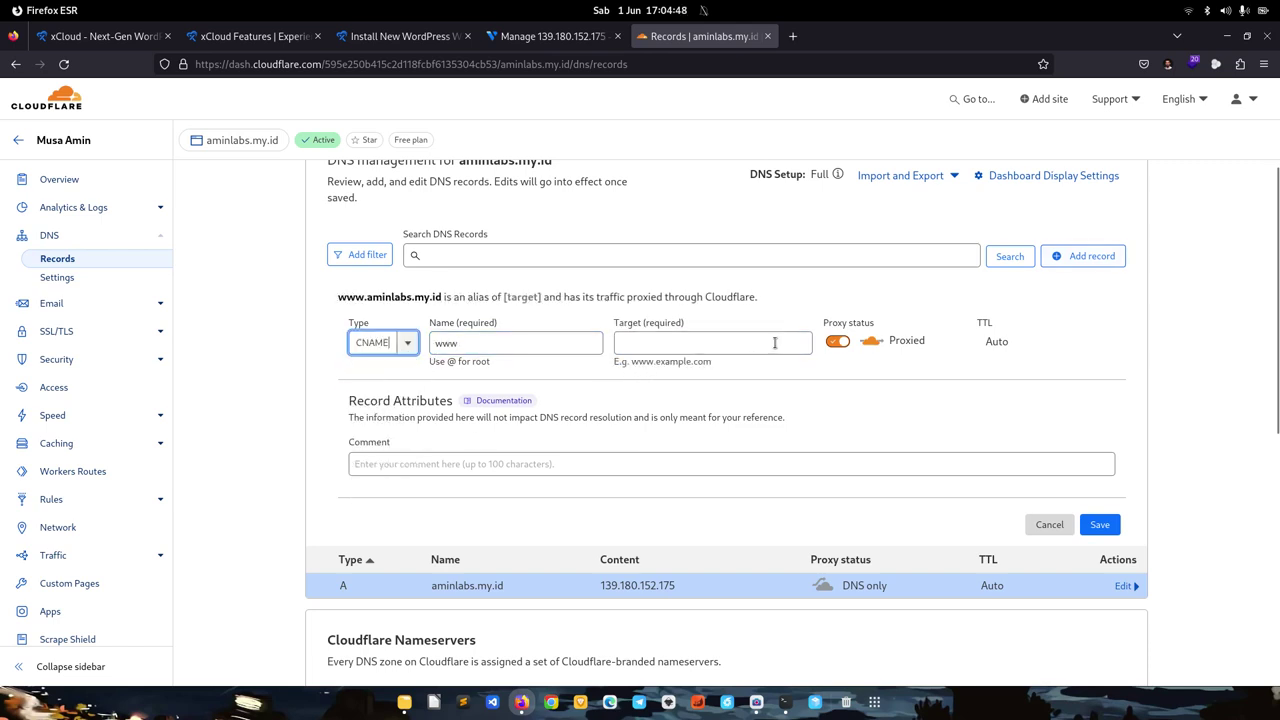
click(769, 342)
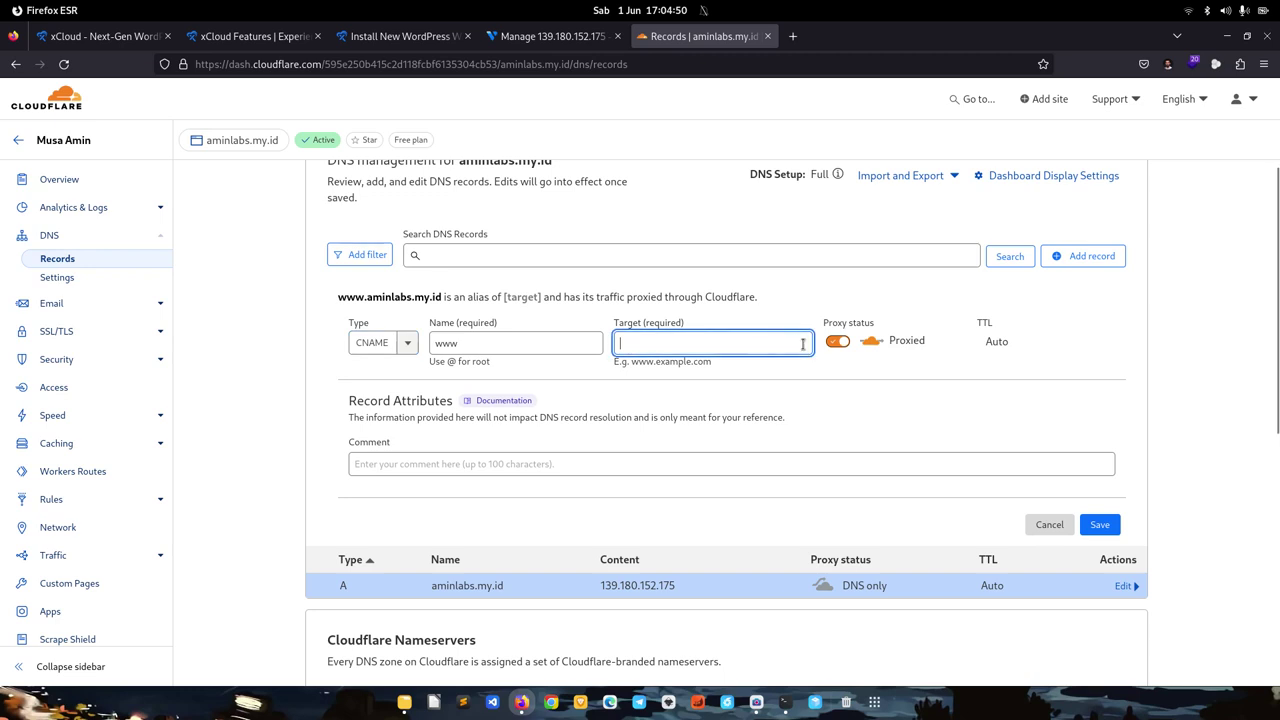
text(@)
click(839, 341)
click(1099, 524)
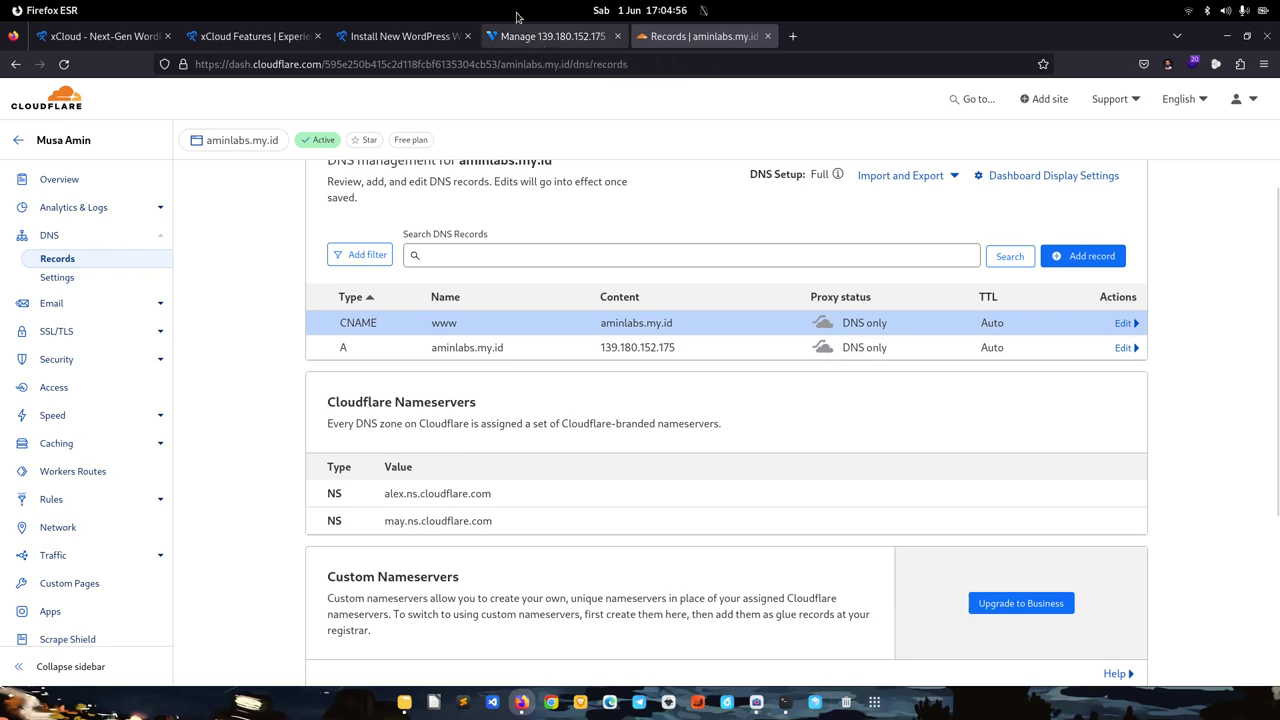
Step: Switch back to the WordPress installation form in xCloud and return to its domain setup section
click(405, 36)
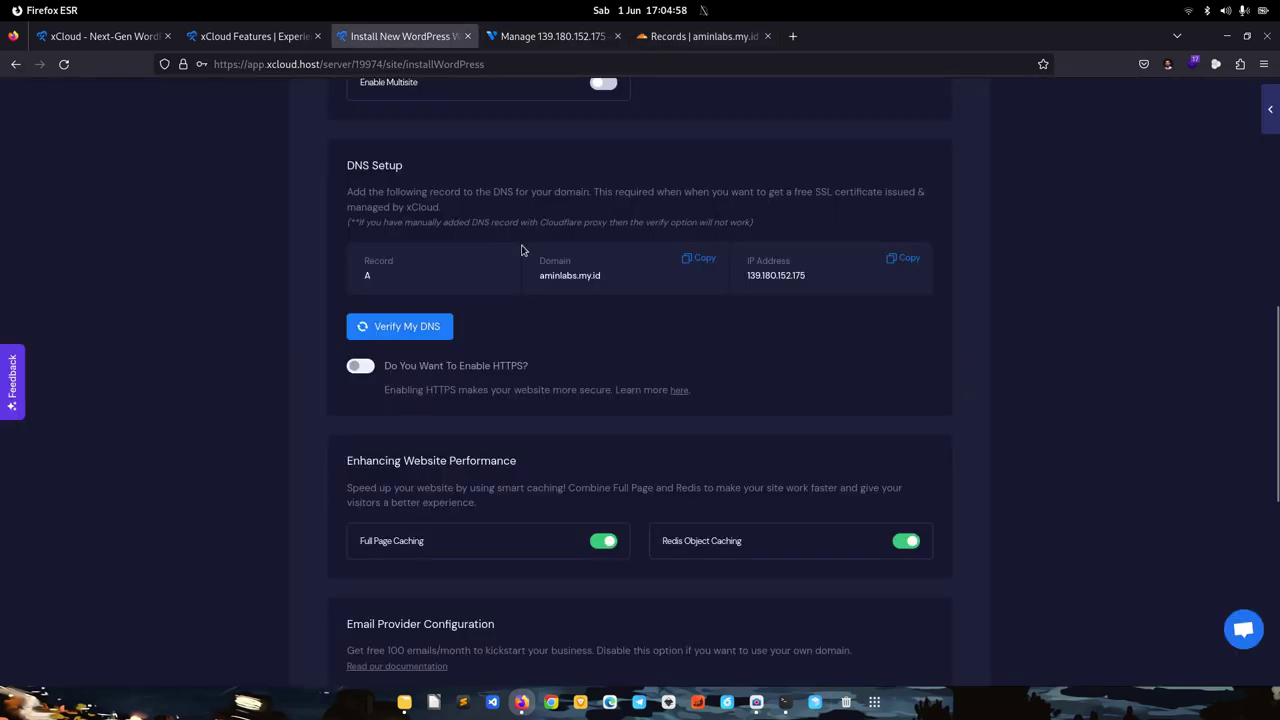
scroll(229, 466, up, 5)
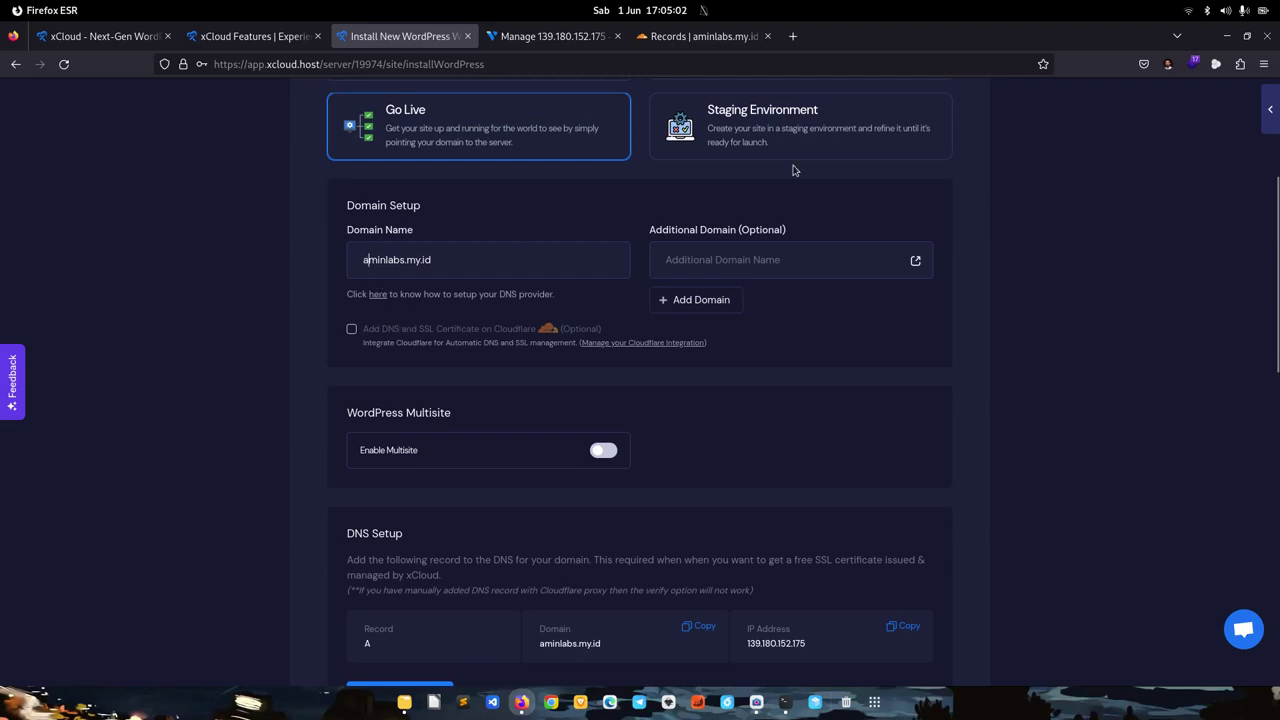
text(www)
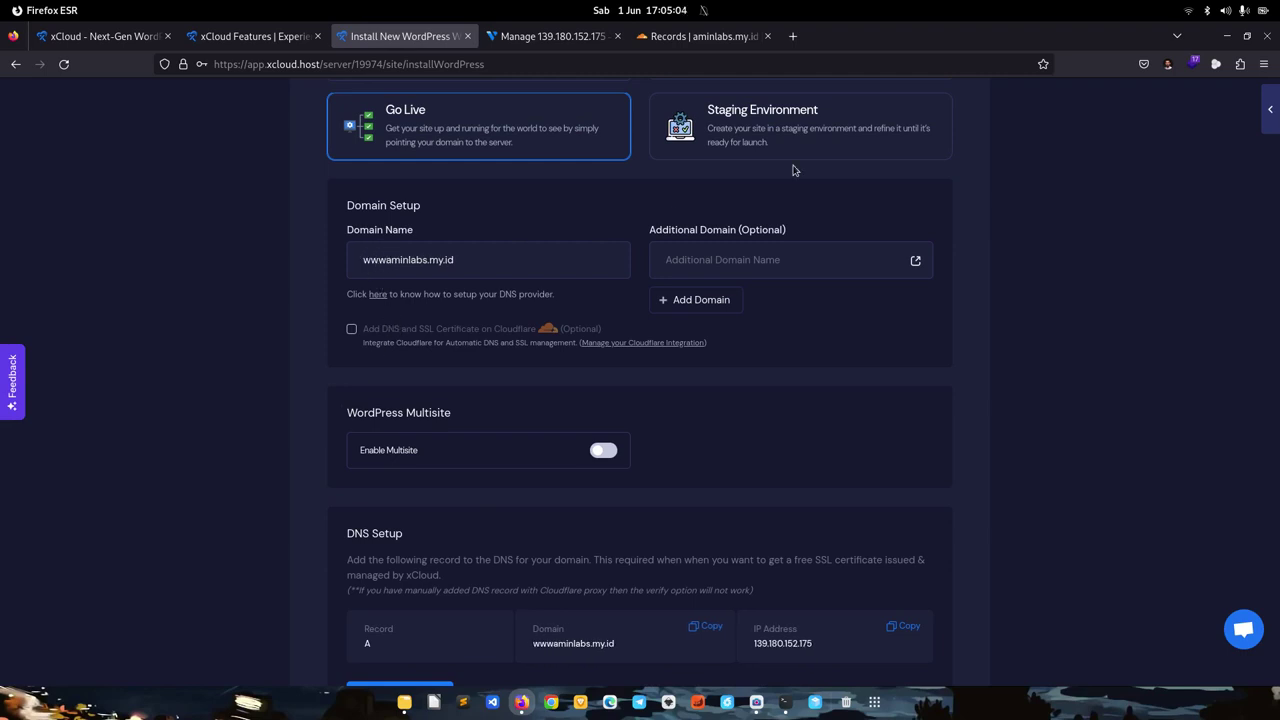
text(.)
key(Left)
key(shift+Home)
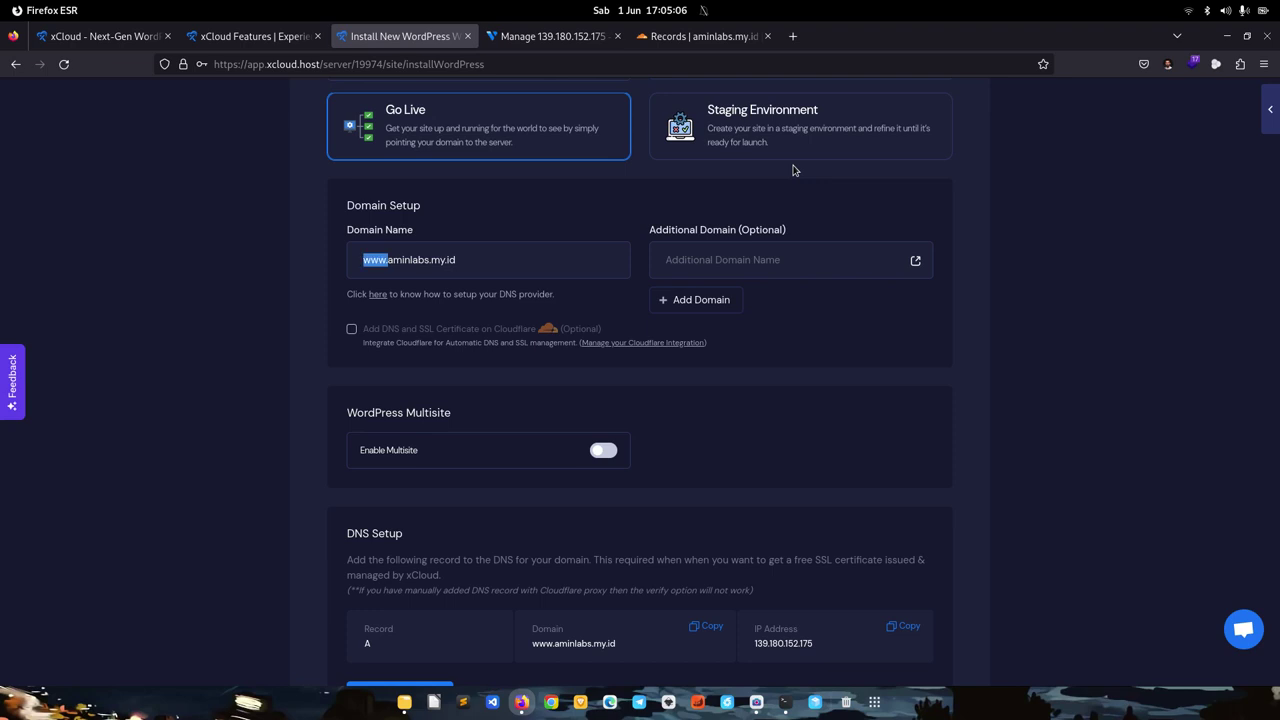
key(BackSpace)
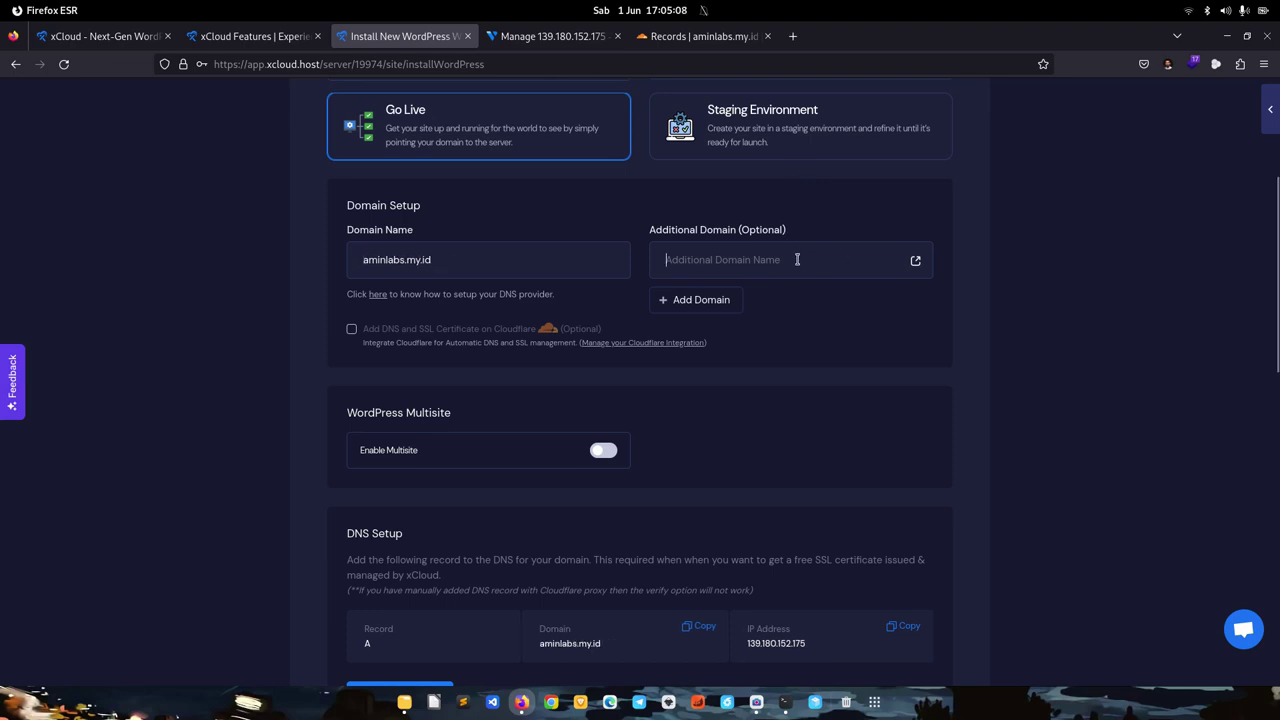
text(www)
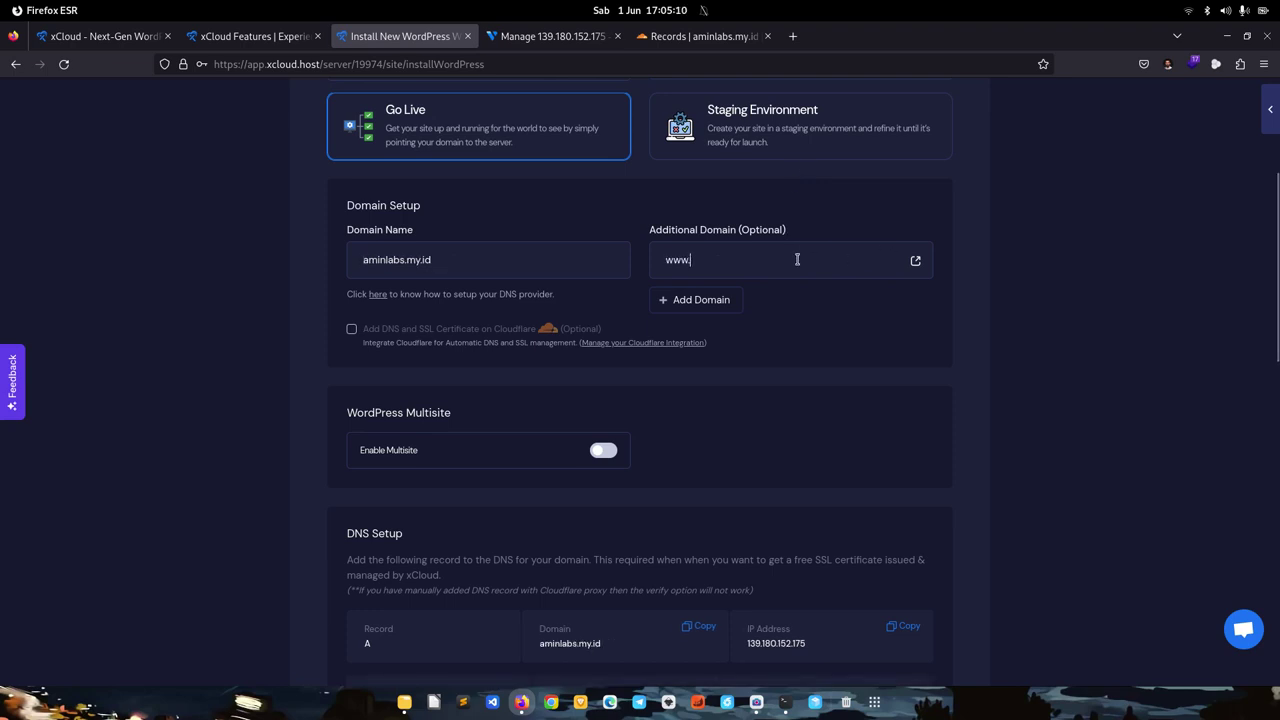
scroll(814, 258, down, 2)
scroll(814, 258, up, 1)
text(.a)
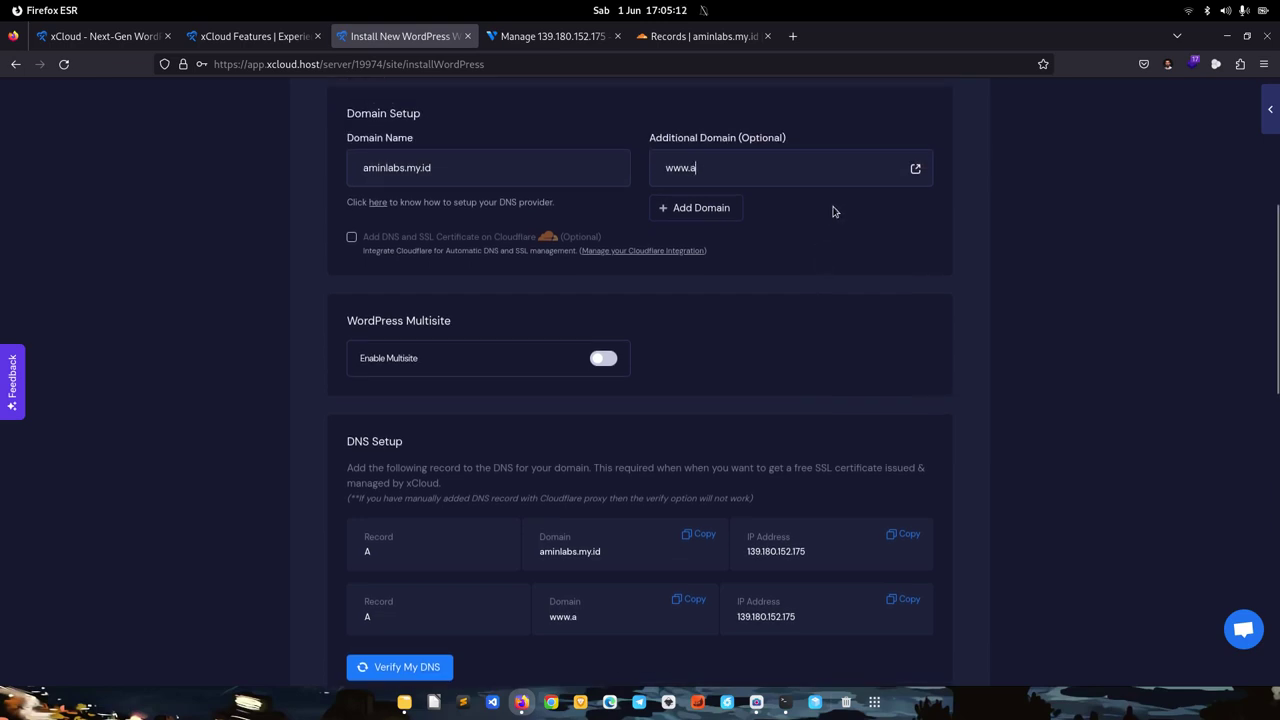
text(minlabs.)
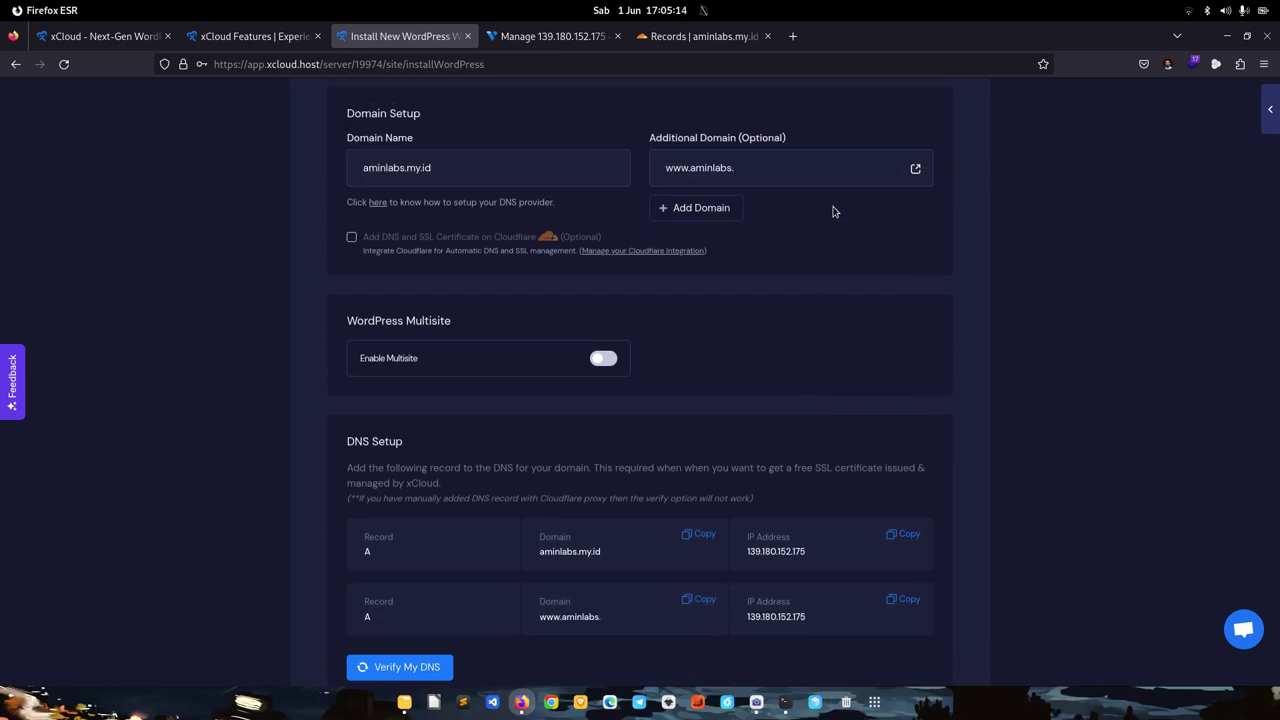
text(my.i)
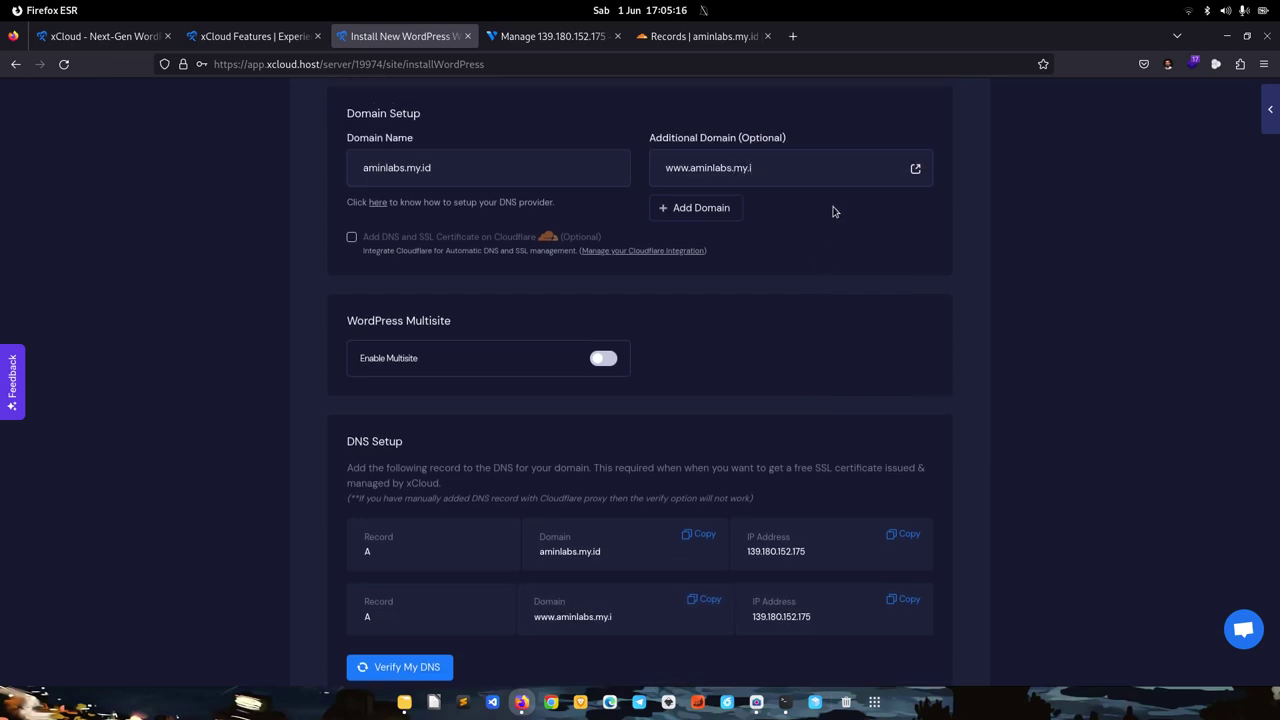
text(d)
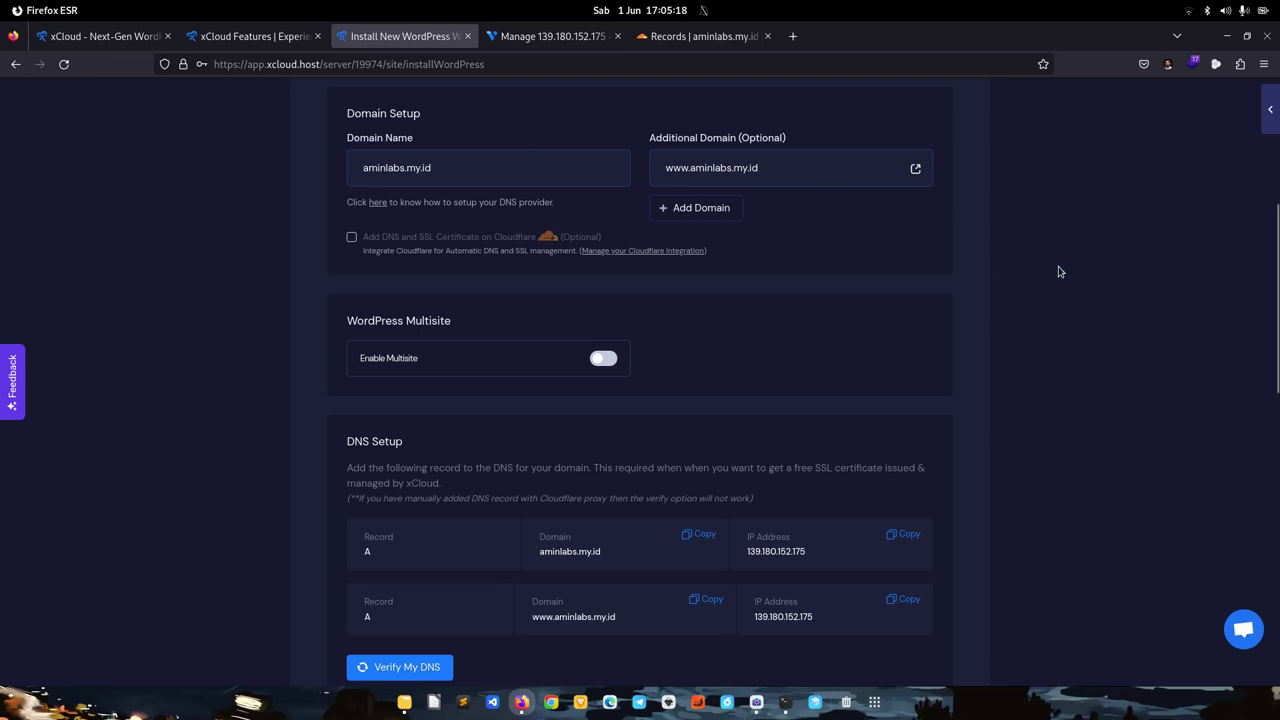
scroll(1055, 280, up, 2)
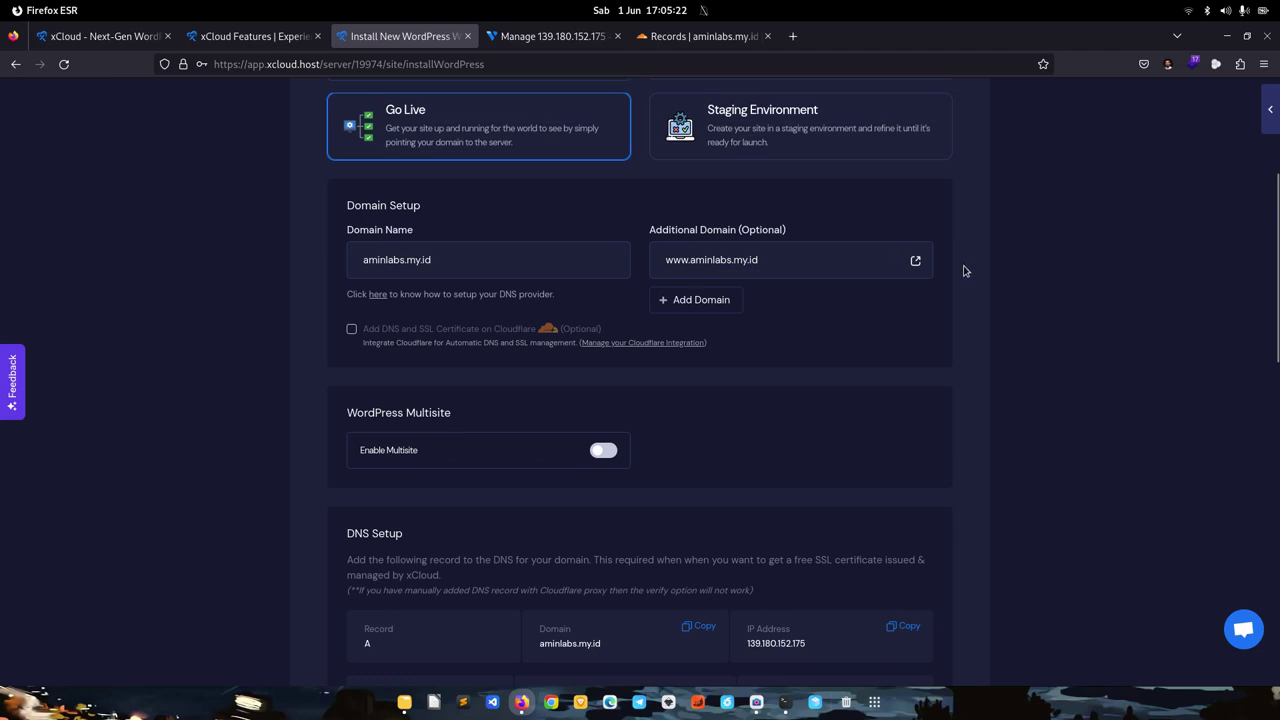
Step: Verify the DNS records of both domains and enable HTTPS for the site
scroll(850, 260, down, 2)
scroll(970, 320, down, 1)
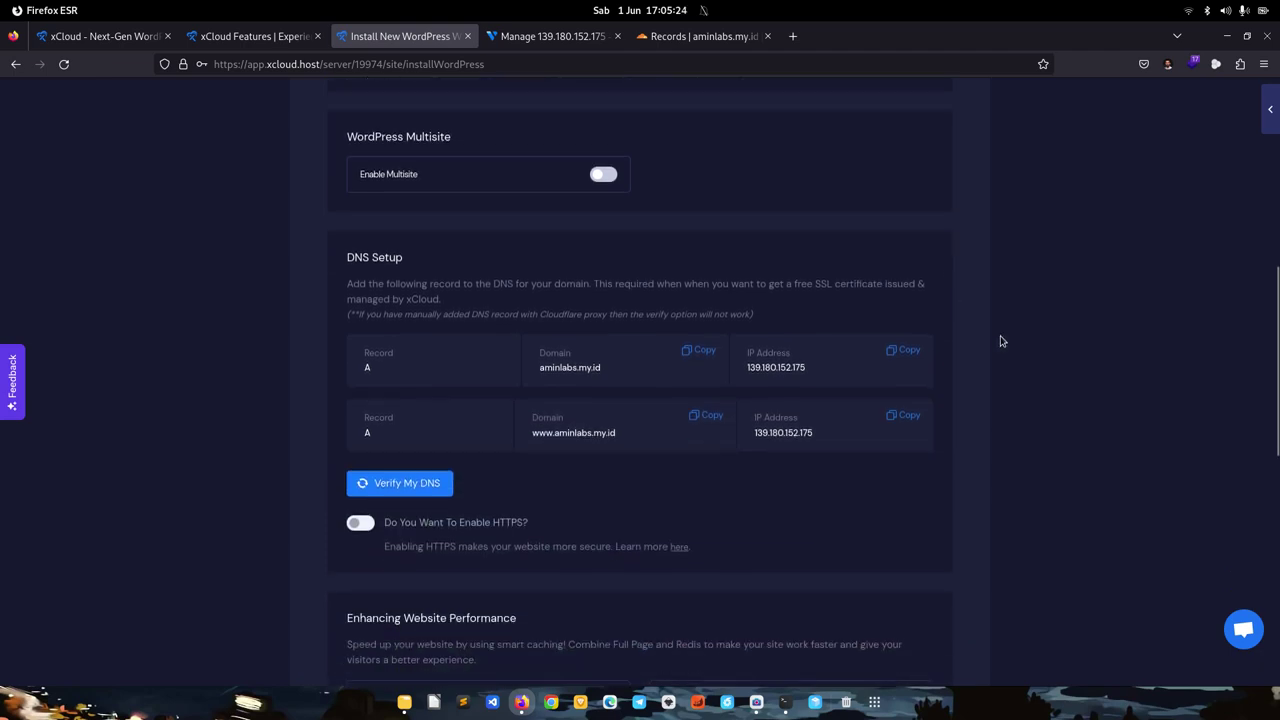
scroll(1012, 330, down, 2)
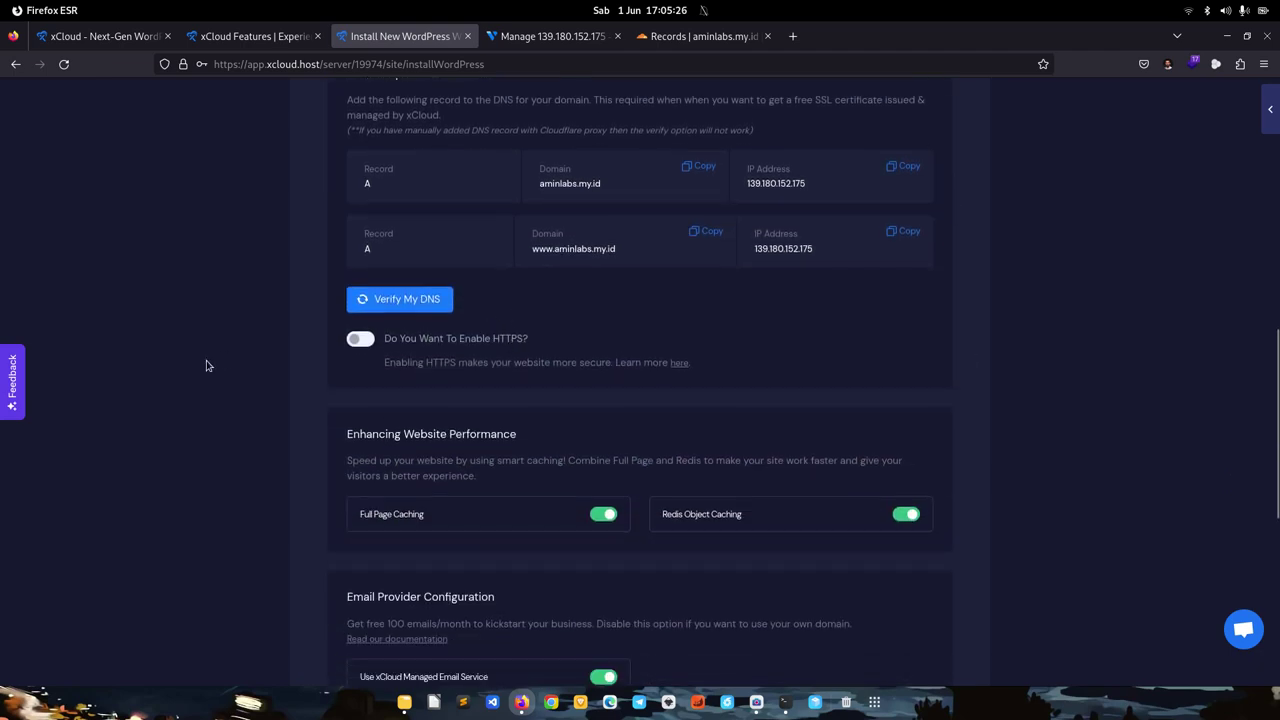
click(372, 305)
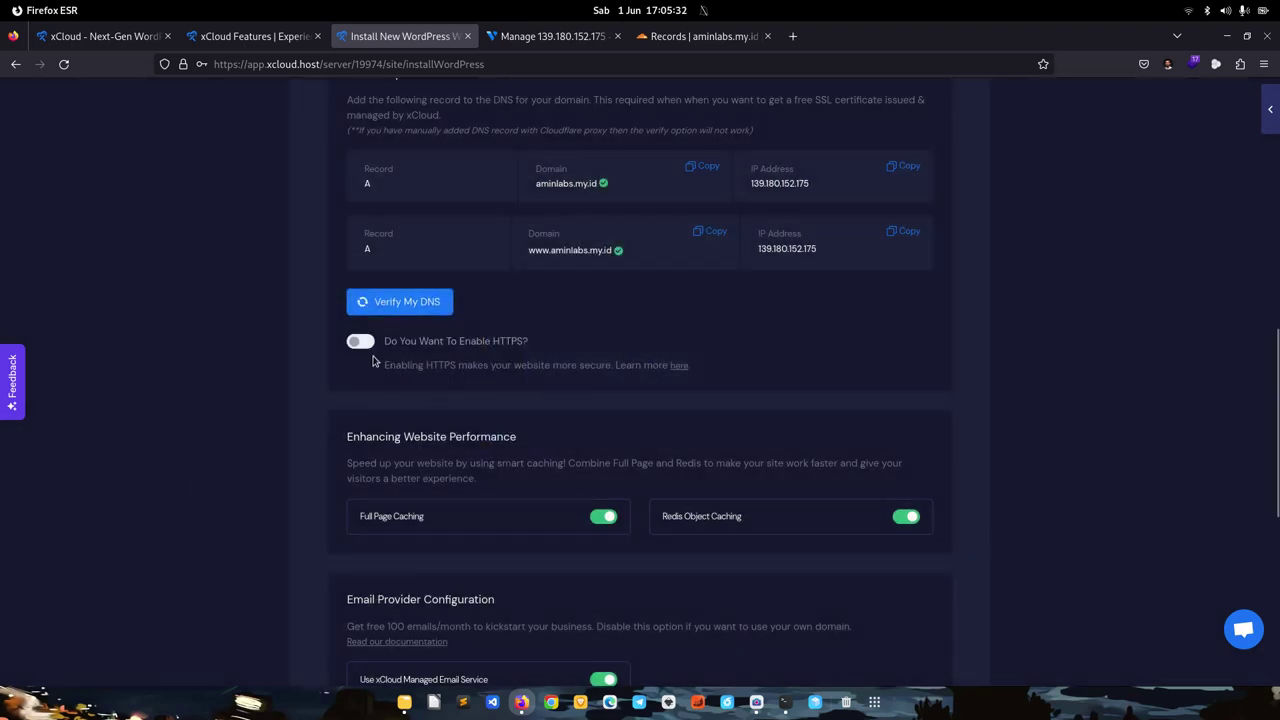
click(362, 342)
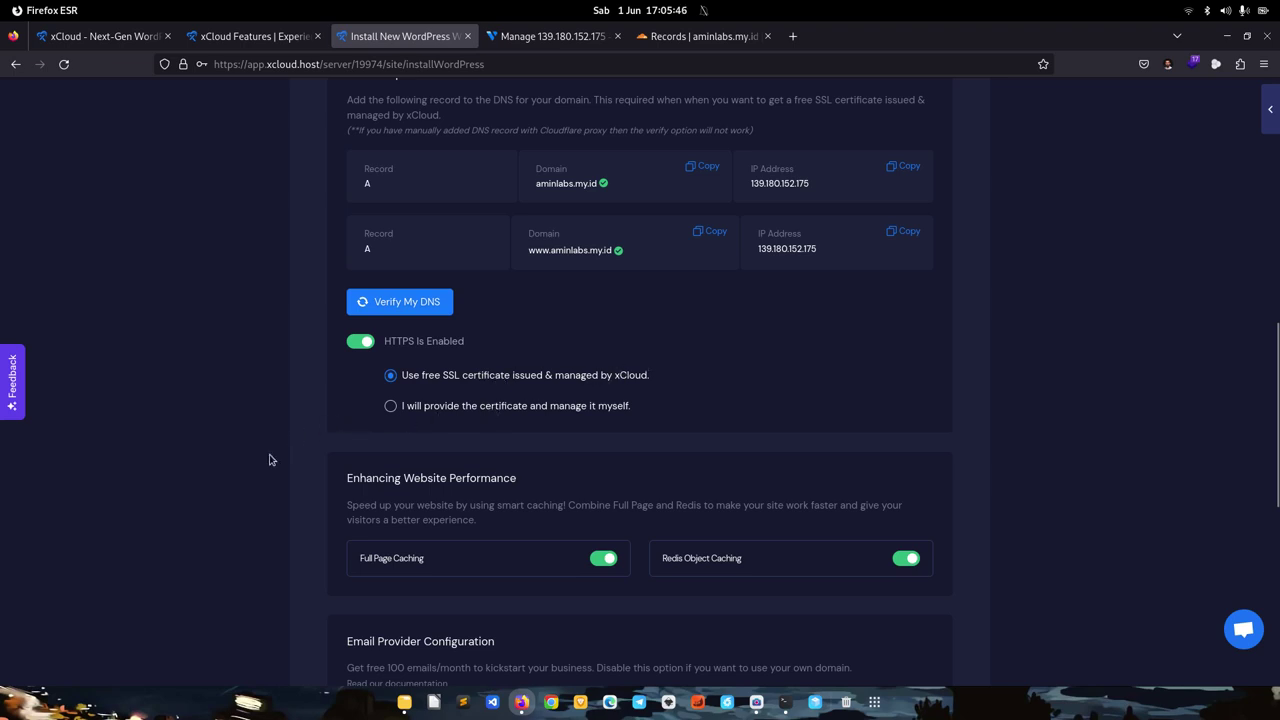
Step: Check the fields of the self-managed certificate option and switch back to the free SSL certificate managed by xCloud
scroll(268, 460, down, 2)
click(389, 320)
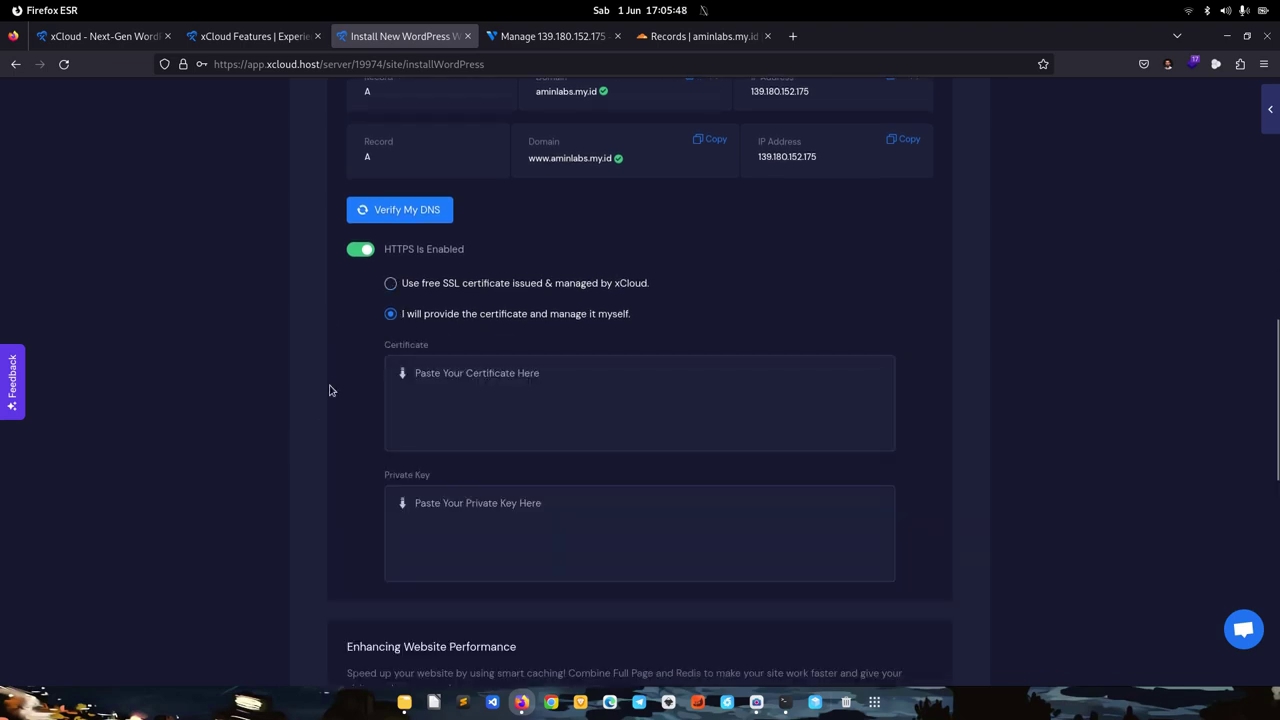
click(469, 386)
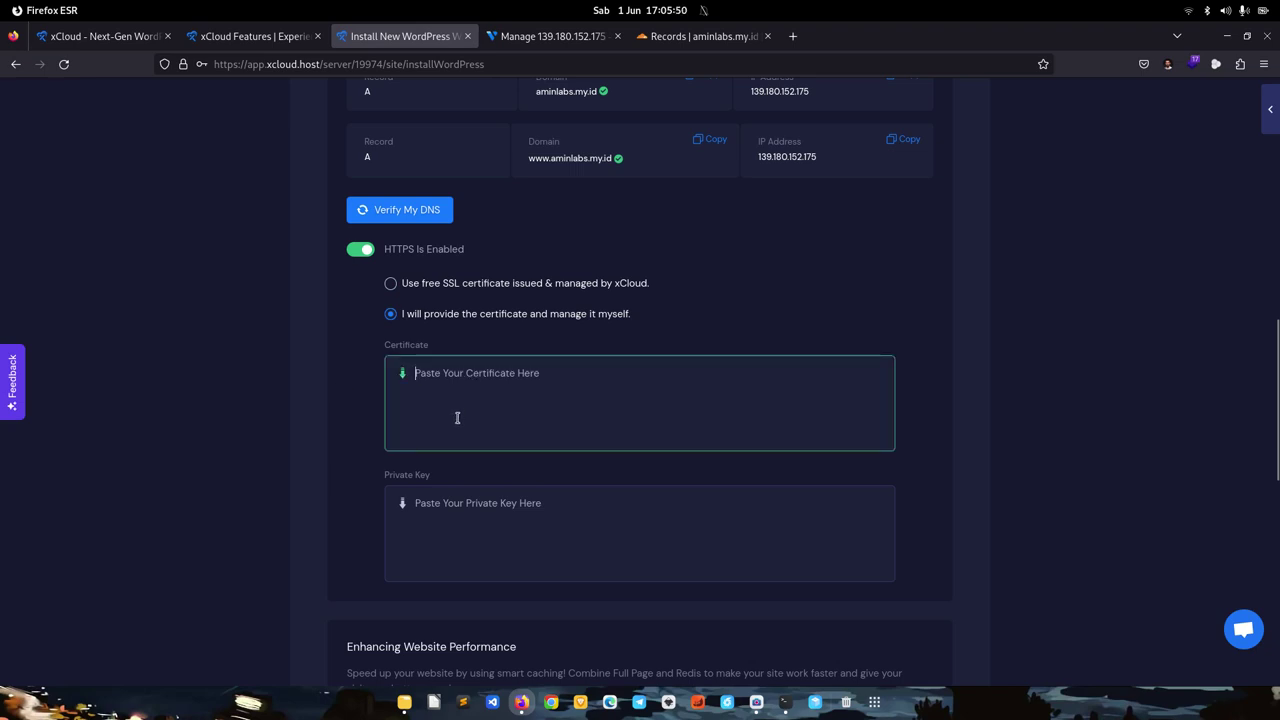
click(439, 513)
click(391, 285)
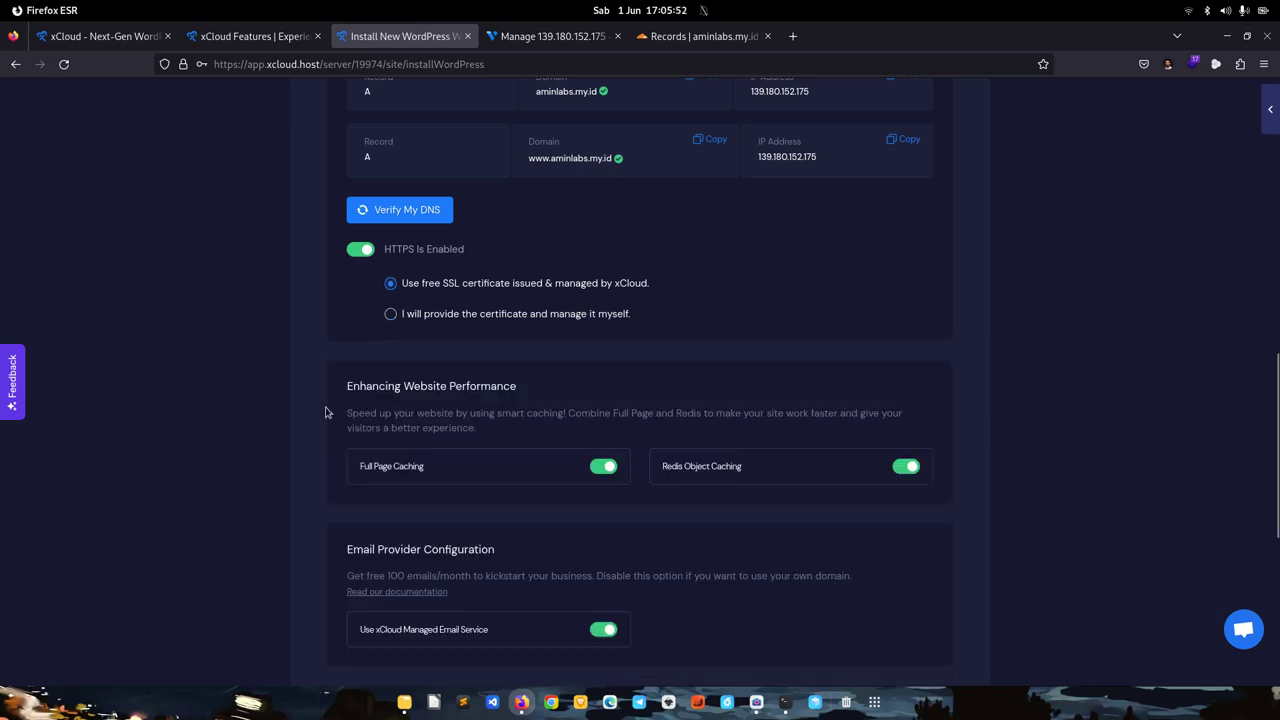
Step: Disable the xCloud managed email service and choose the Gutenberg Websites blueprint
scroll(280, 360, down, 4)
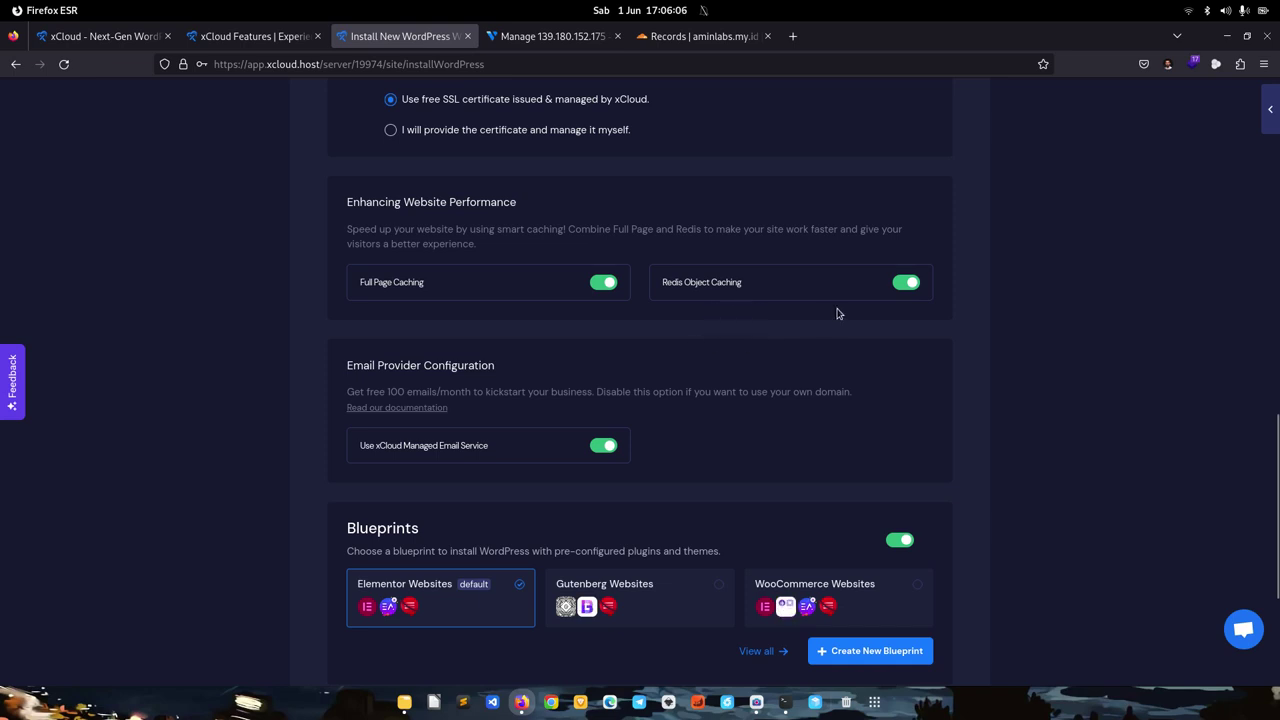
scroll(1022, 231, down, 3)
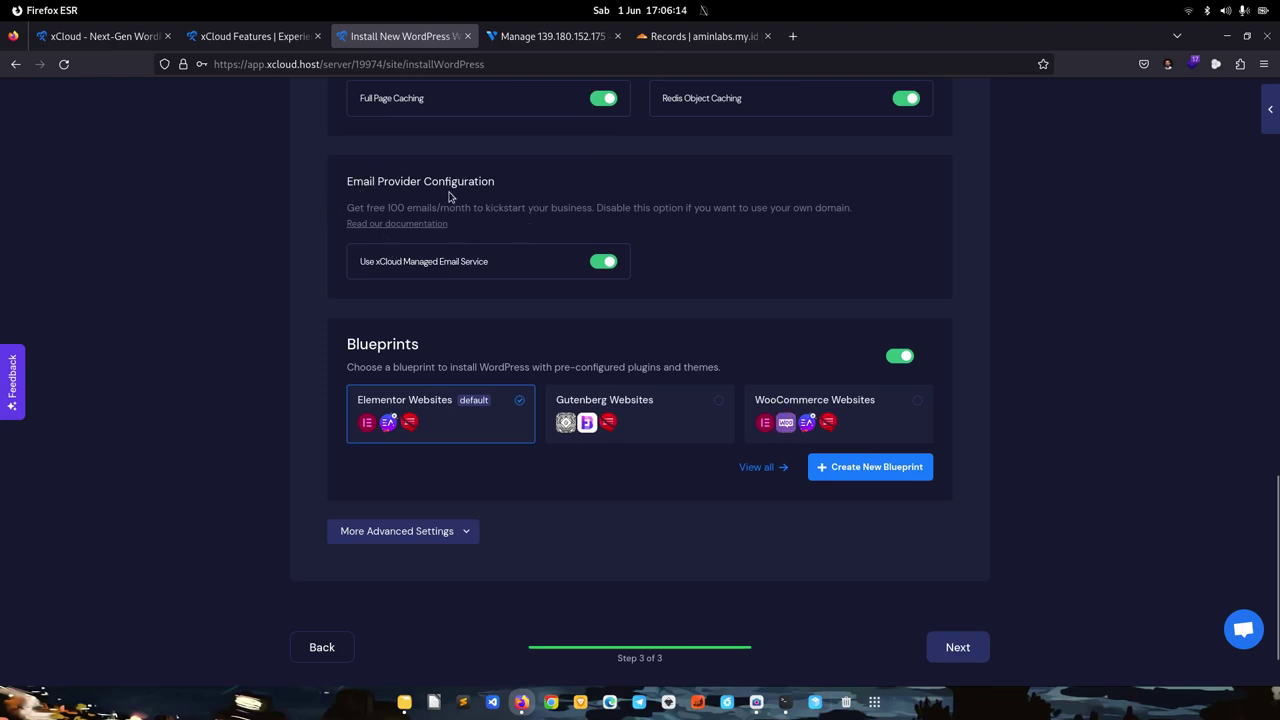
click(604, 263)
scroll(308, 438, down, 1)
scroll(308, 438, down, 1)
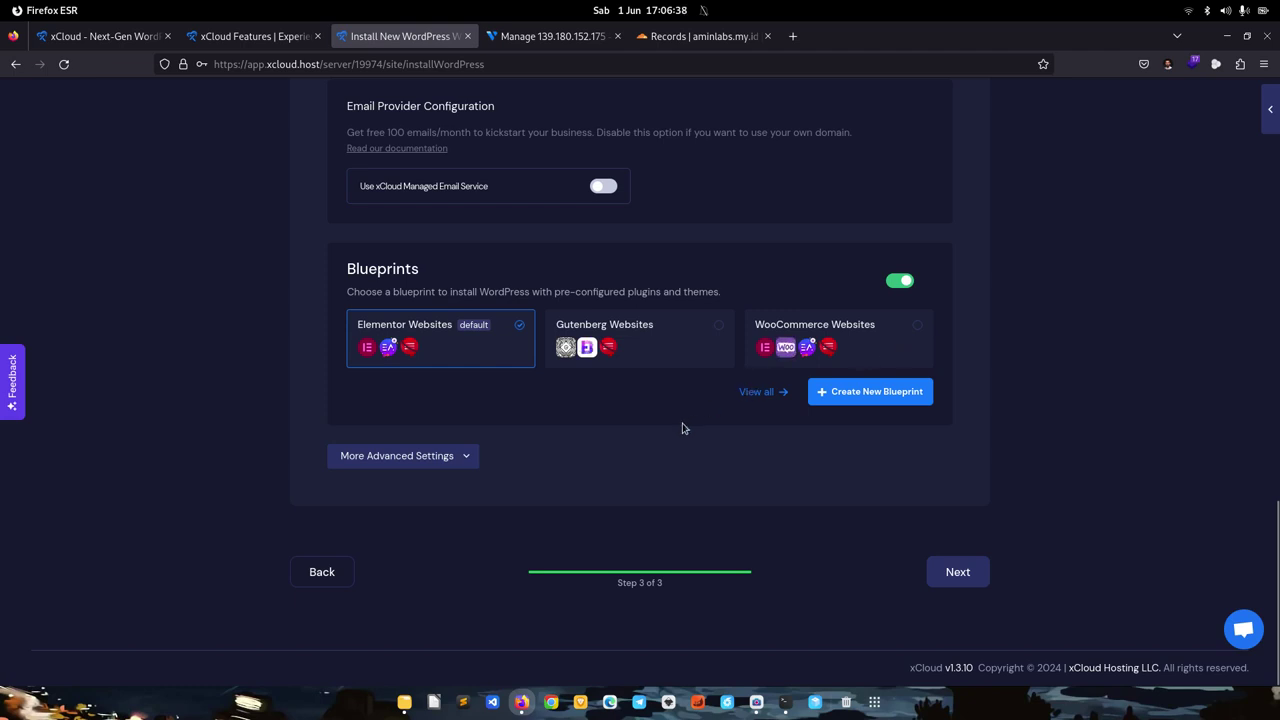
click(719, 326)
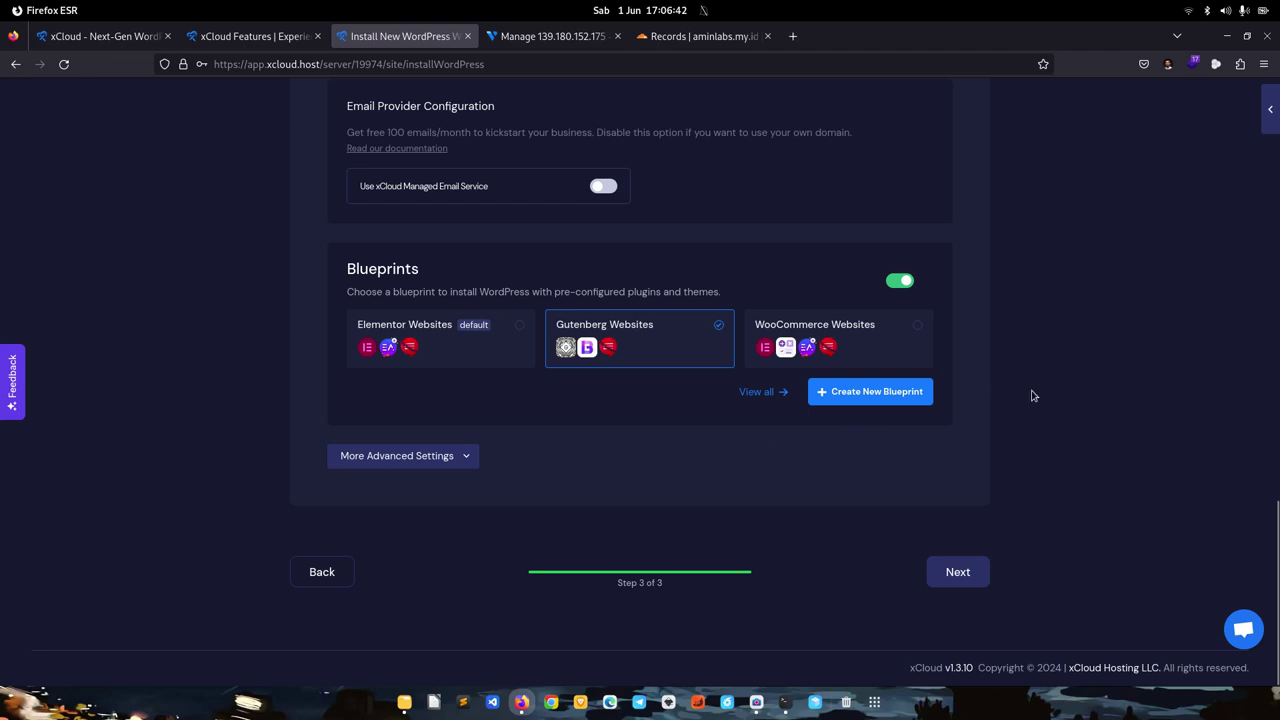
Step: Expand the advanced site settings and set the WordPress admin username to aminlabs, leaving the generated admin password in place
click(457, 456)
click(1118, 268)
scroll(1118, 268, down, 3)
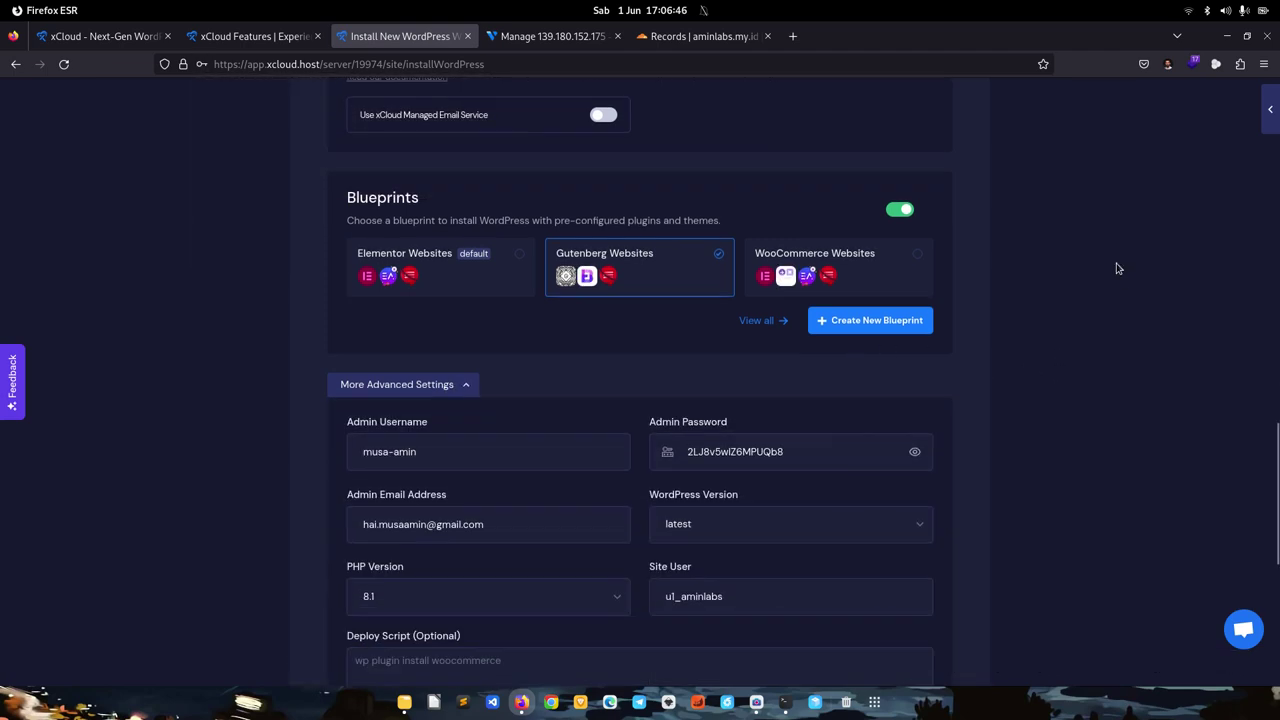
scroll(1121, 267, down, 2)
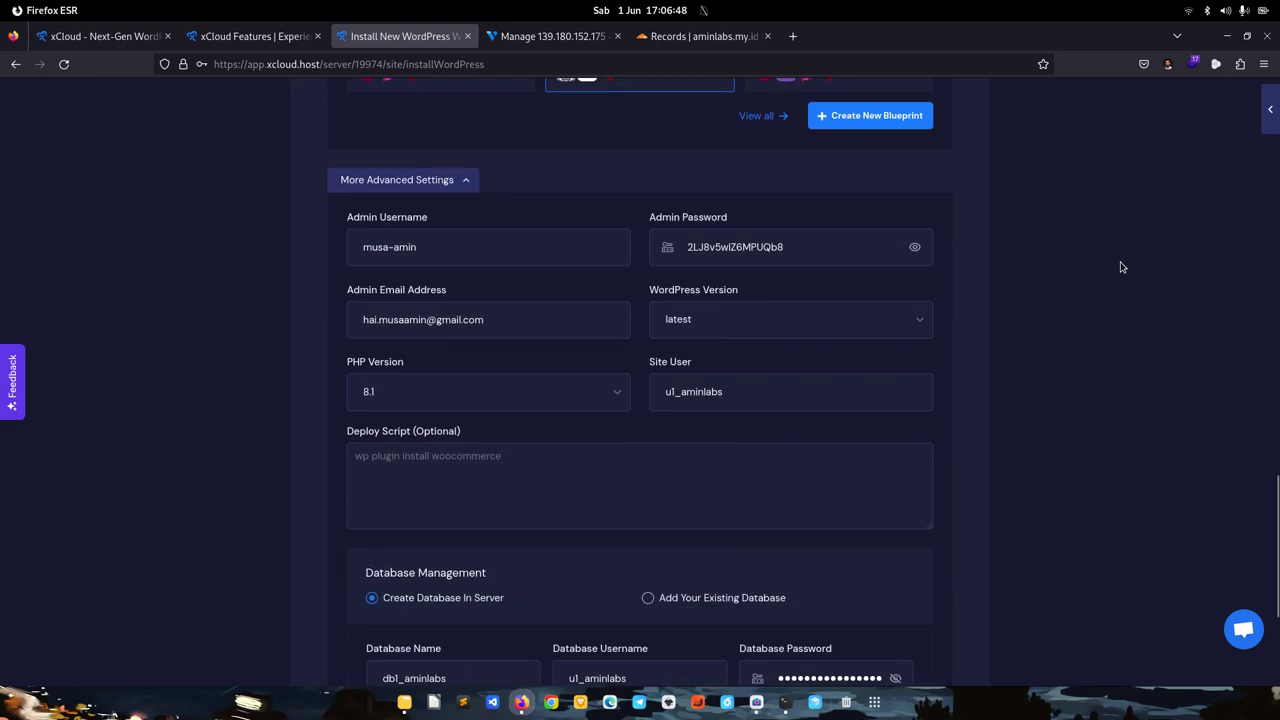
scroll(1122, 267, down, 2)
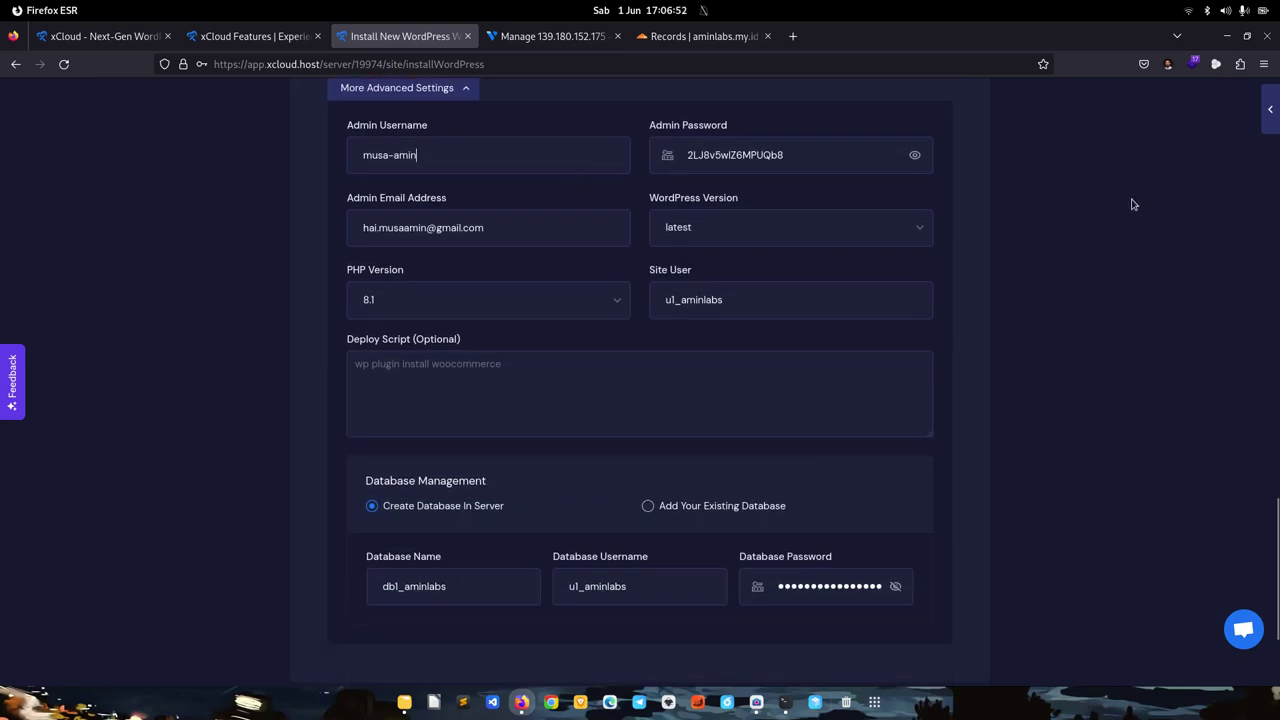
key(ctrl+a)
text(amin)
click(826, 157)
key(ctrl+a)
click(1144, 325)
Step: Set the site's PHP version to 8.2 and review the other advanced settings
scroll(640, 327, down, 2)
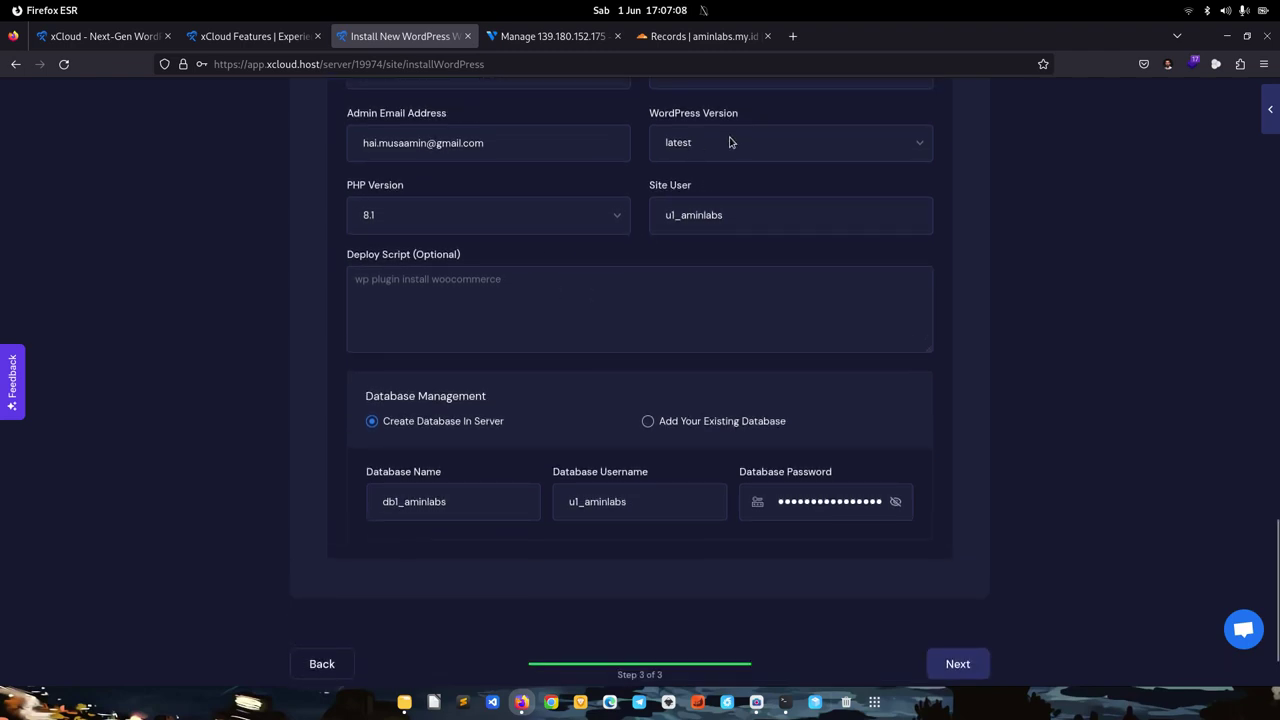
click(555, 215)
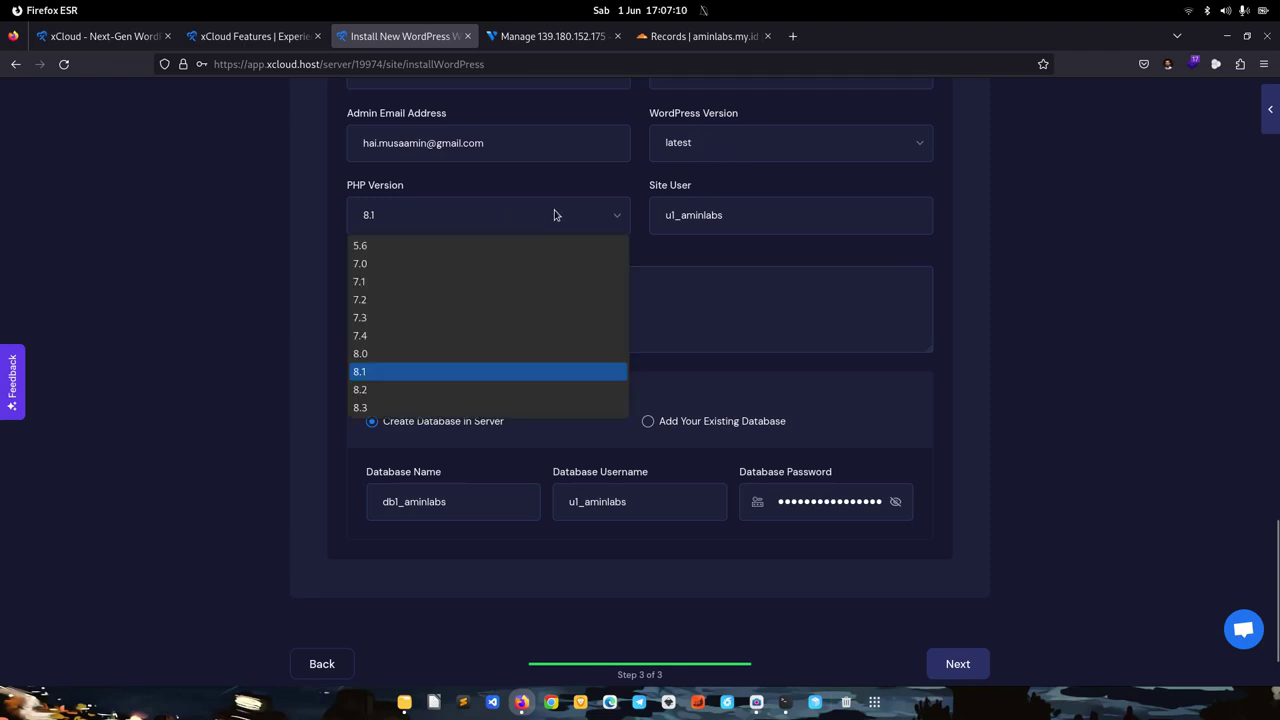
click(479, 389)
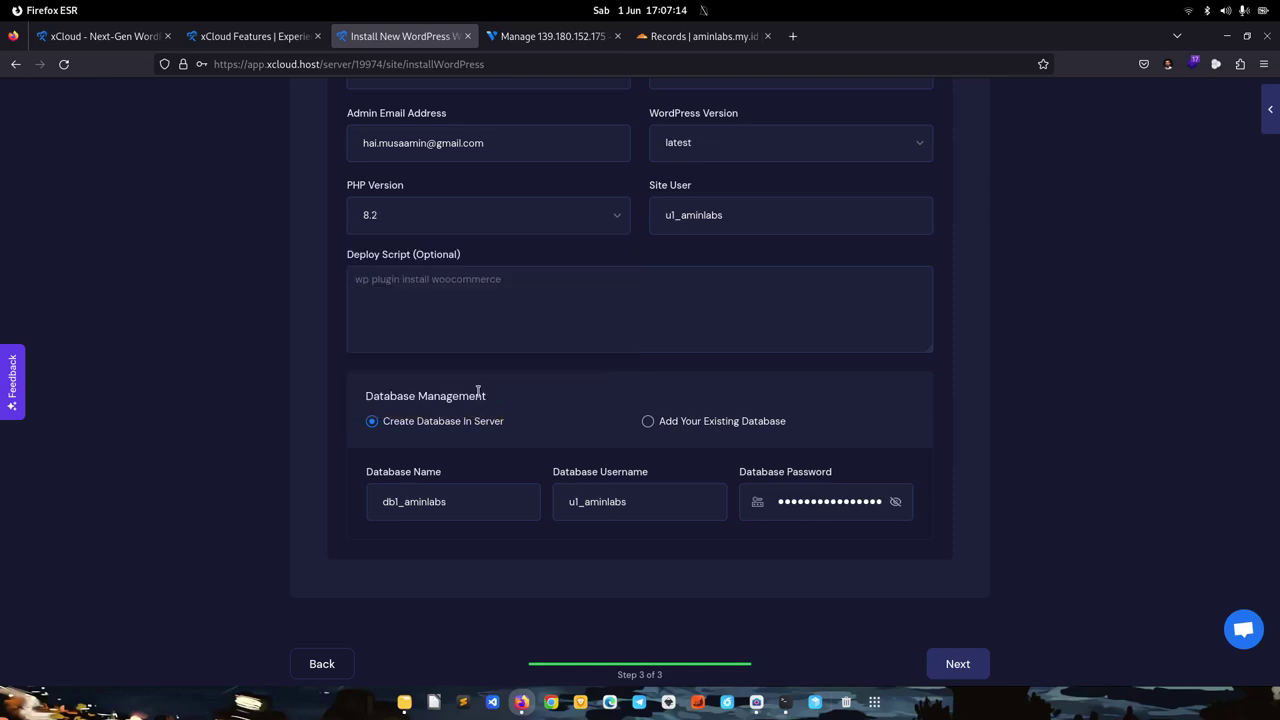
scroll(232, 418, up, 2)
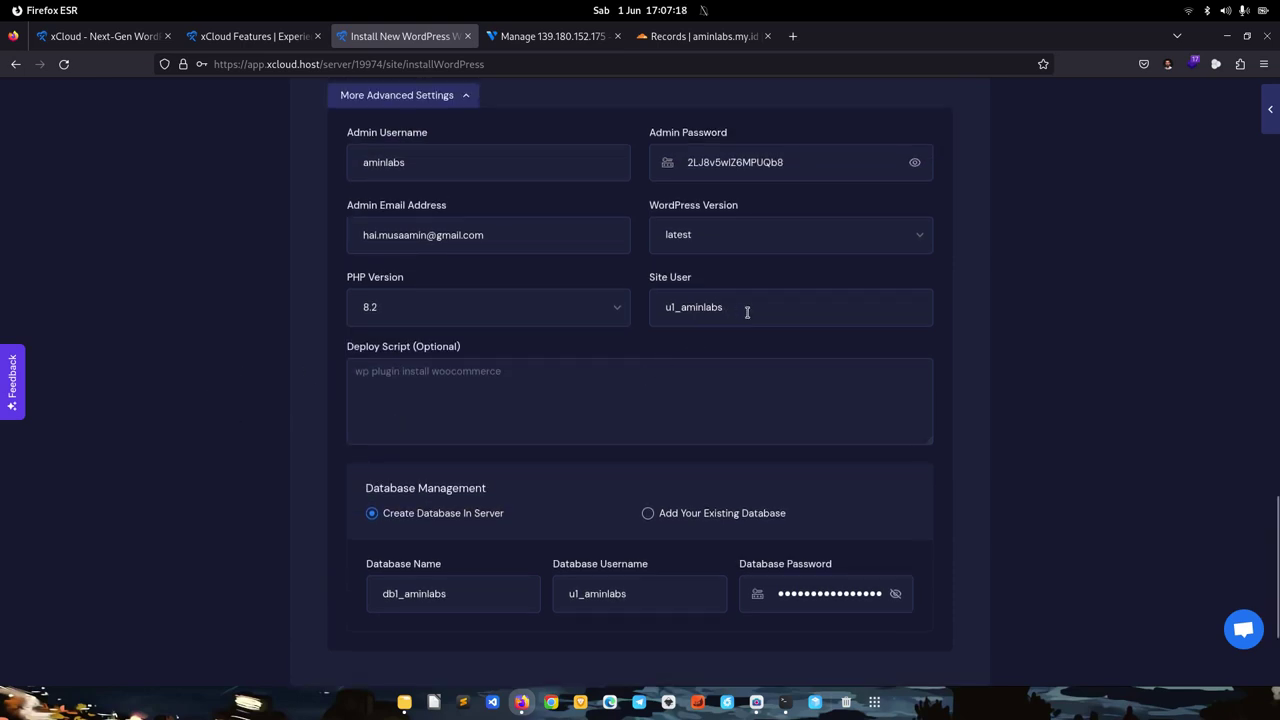
scroll(754, 314, down, 2)
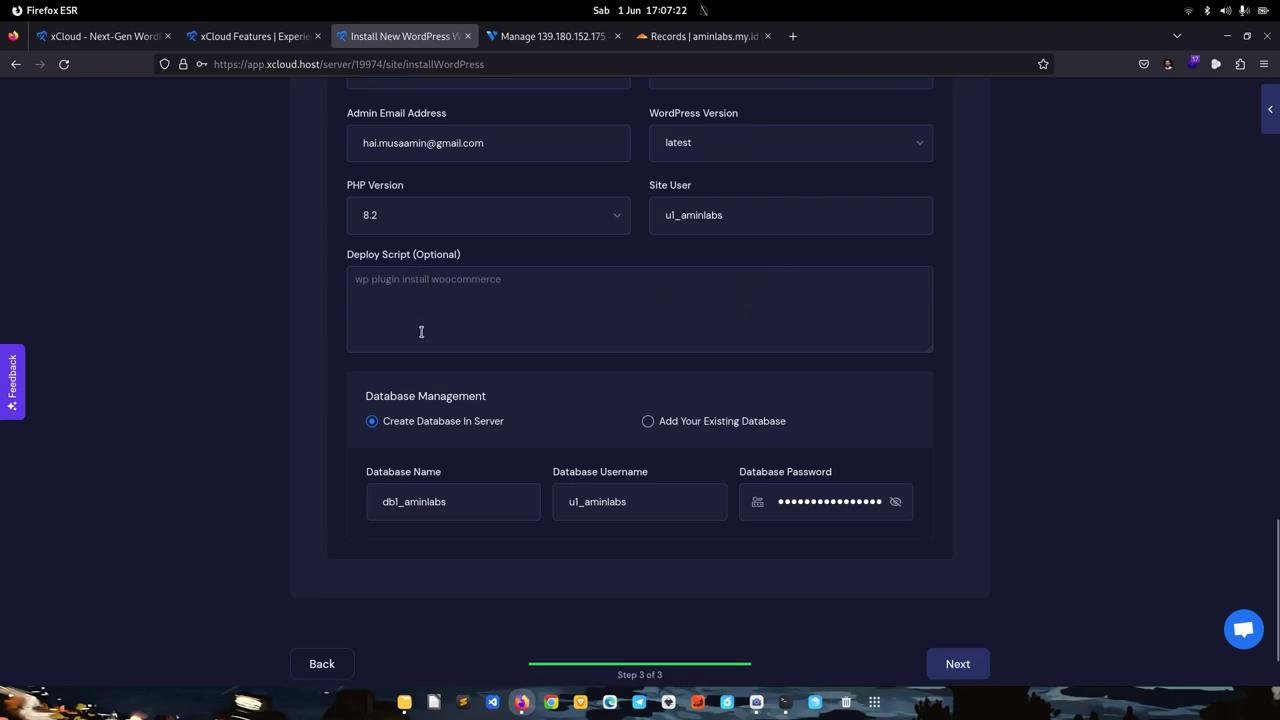
Step: Check the fields of the existing database option and switch back to creating the database in the server
scroll(269, 377, down, 2)
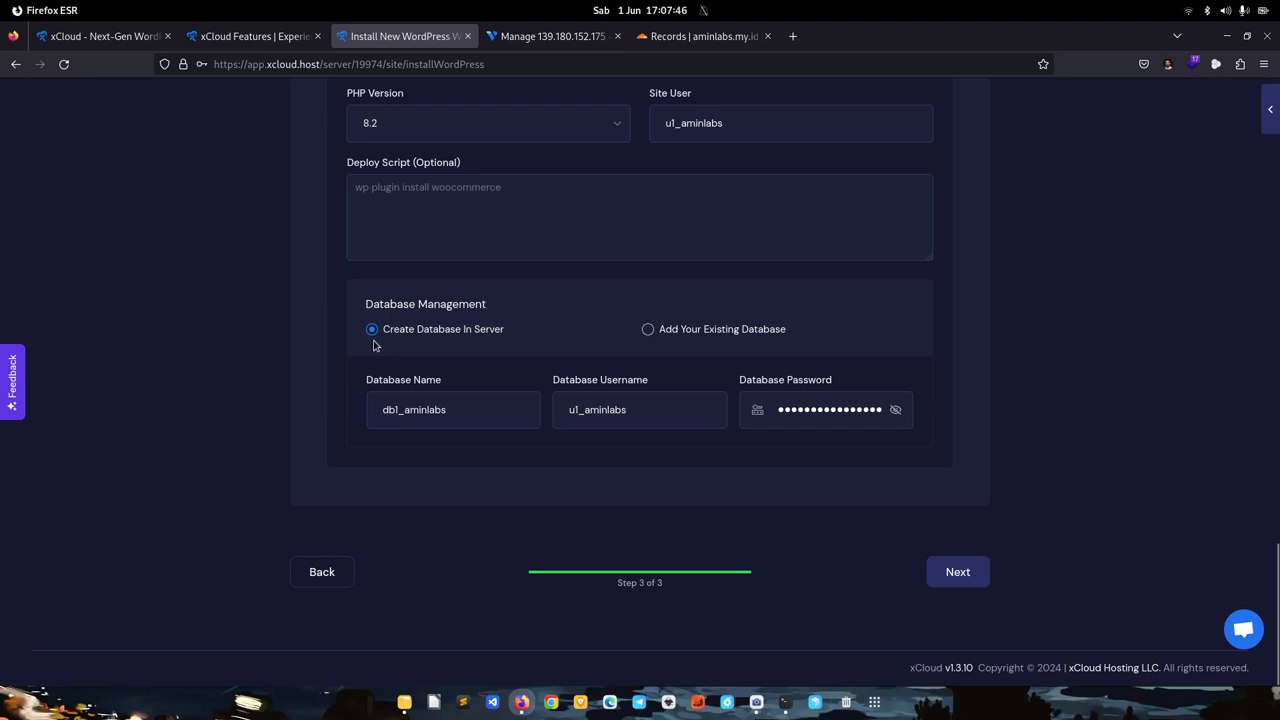
click(649, 330)
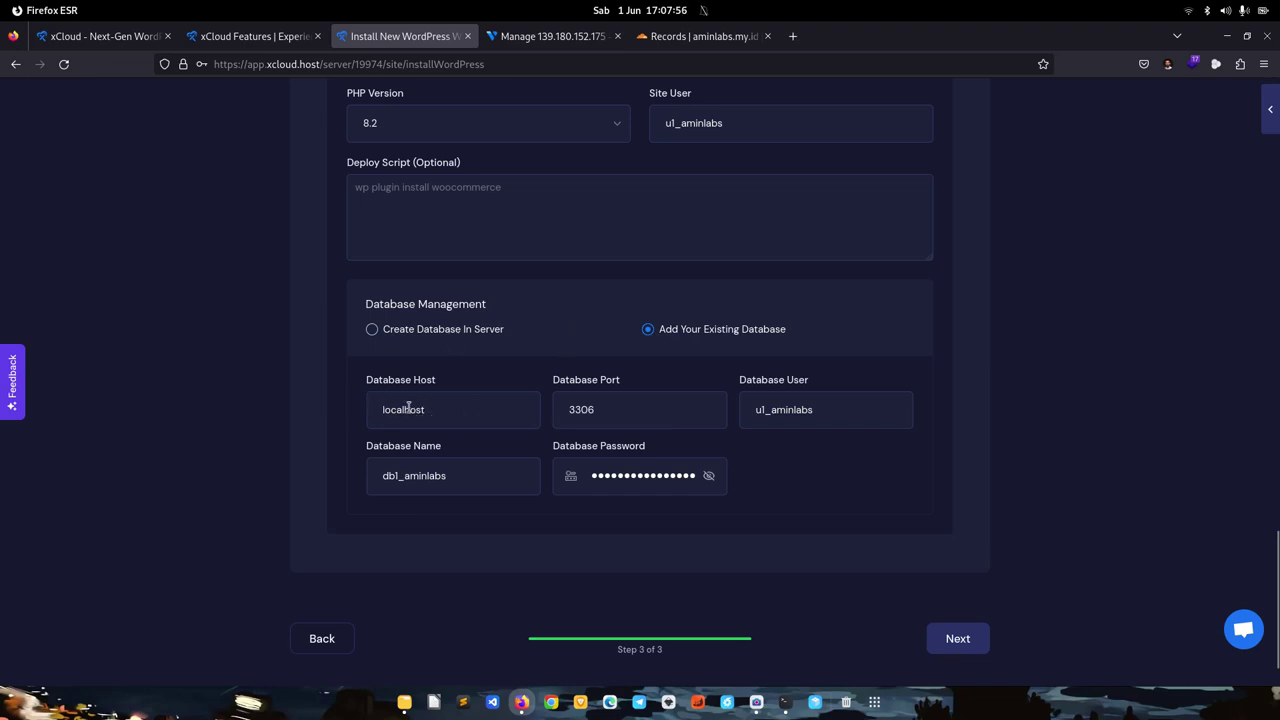
click(397, 330)
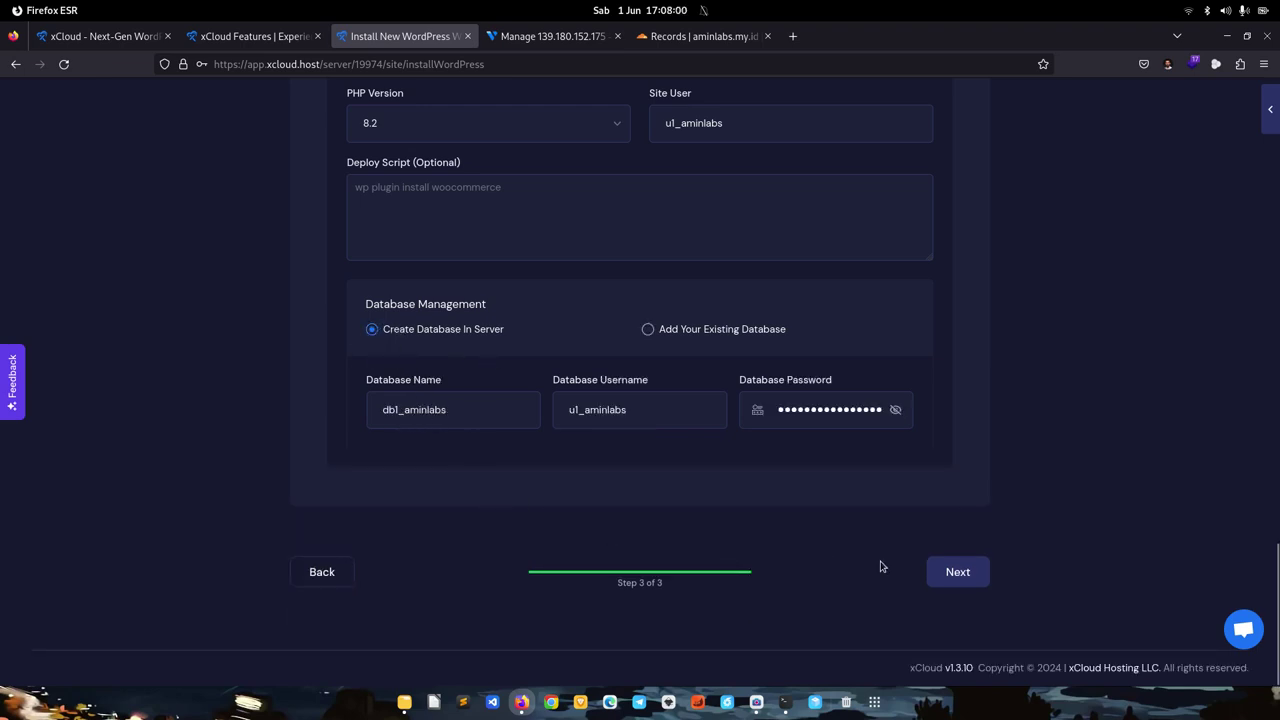
Step: Submit the site configuration to start the WordPress installation and follow its setup progress
click(958, 573)
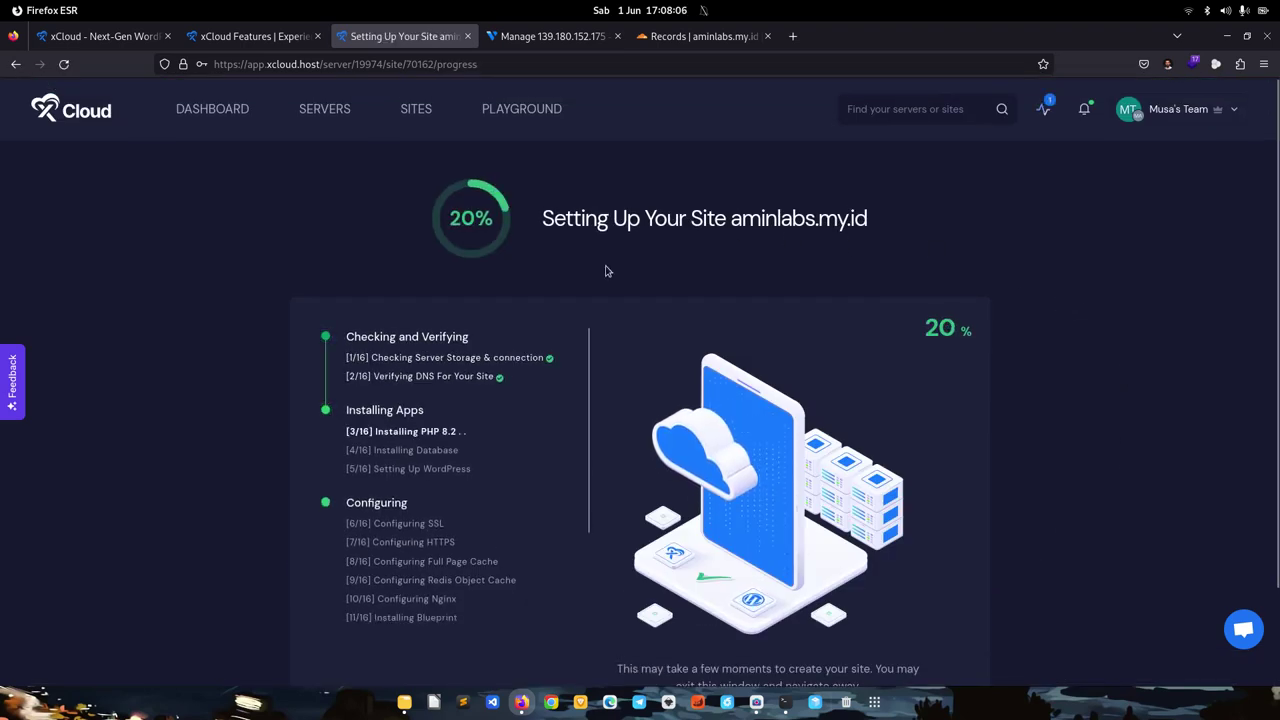
scroll(521, 309, down, 2)
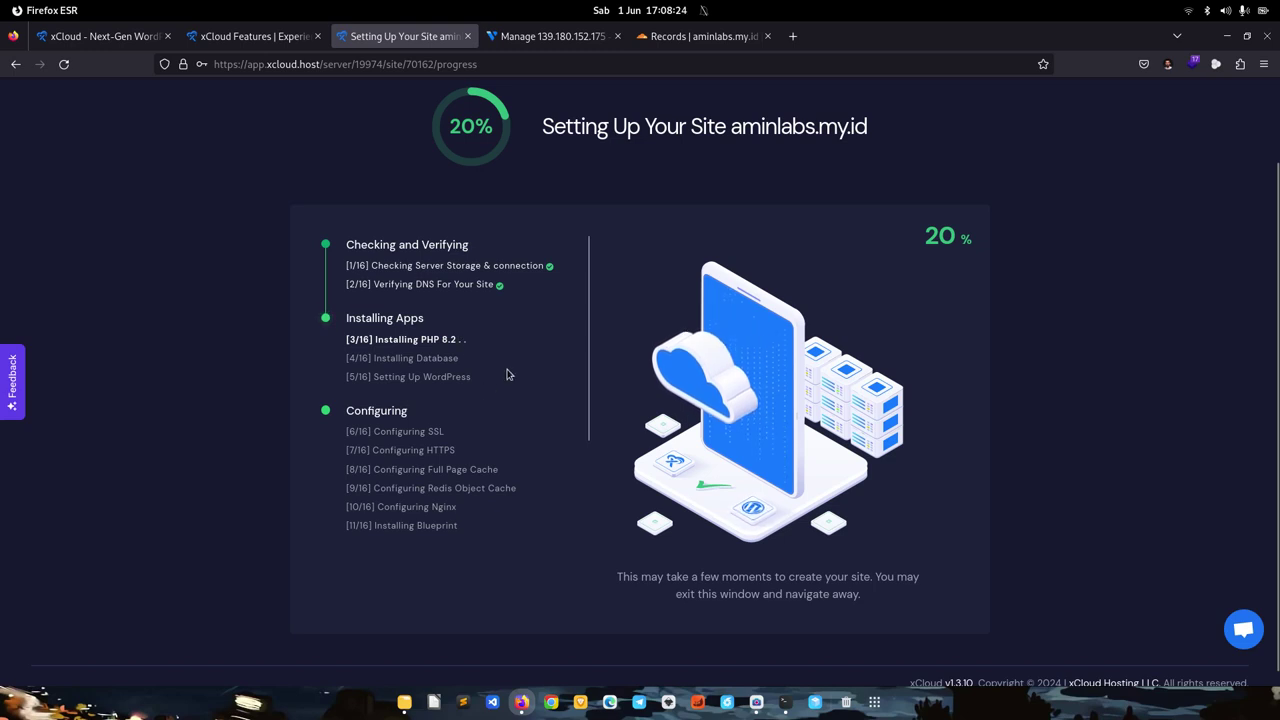
scroll(515, 368, down, 1)
scroll(515, 368, down, 2)
scroll(514, 366, up, 3)
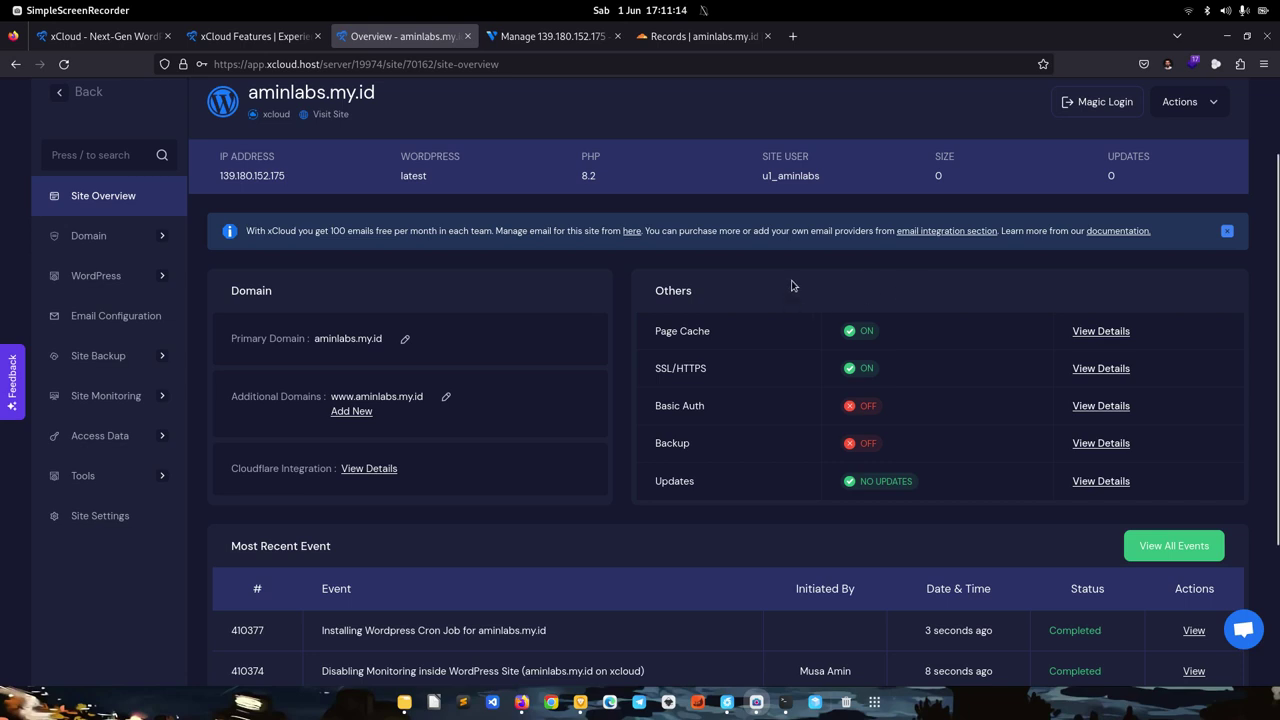
Step: Examine the new site's overview, including its domains, cache, SSL and backup states and the recent events
scroll(414, 396, up, 2)
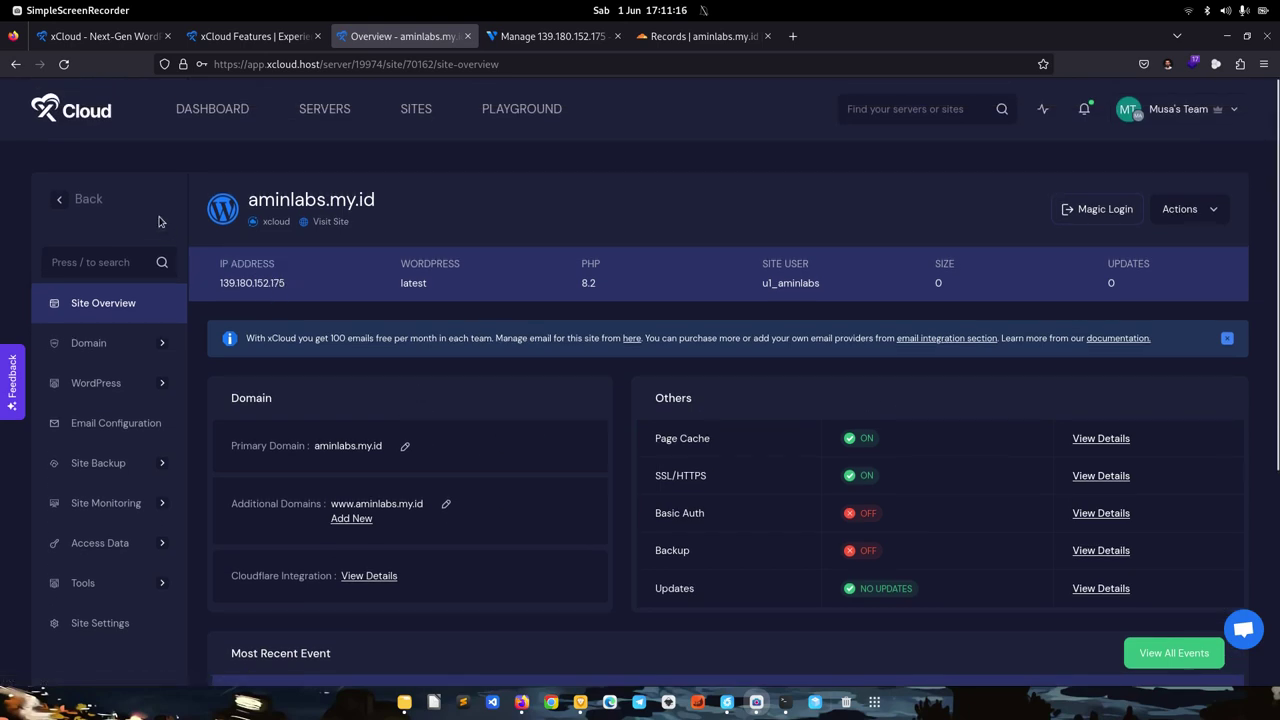
scroll(453, 193, down, 2)
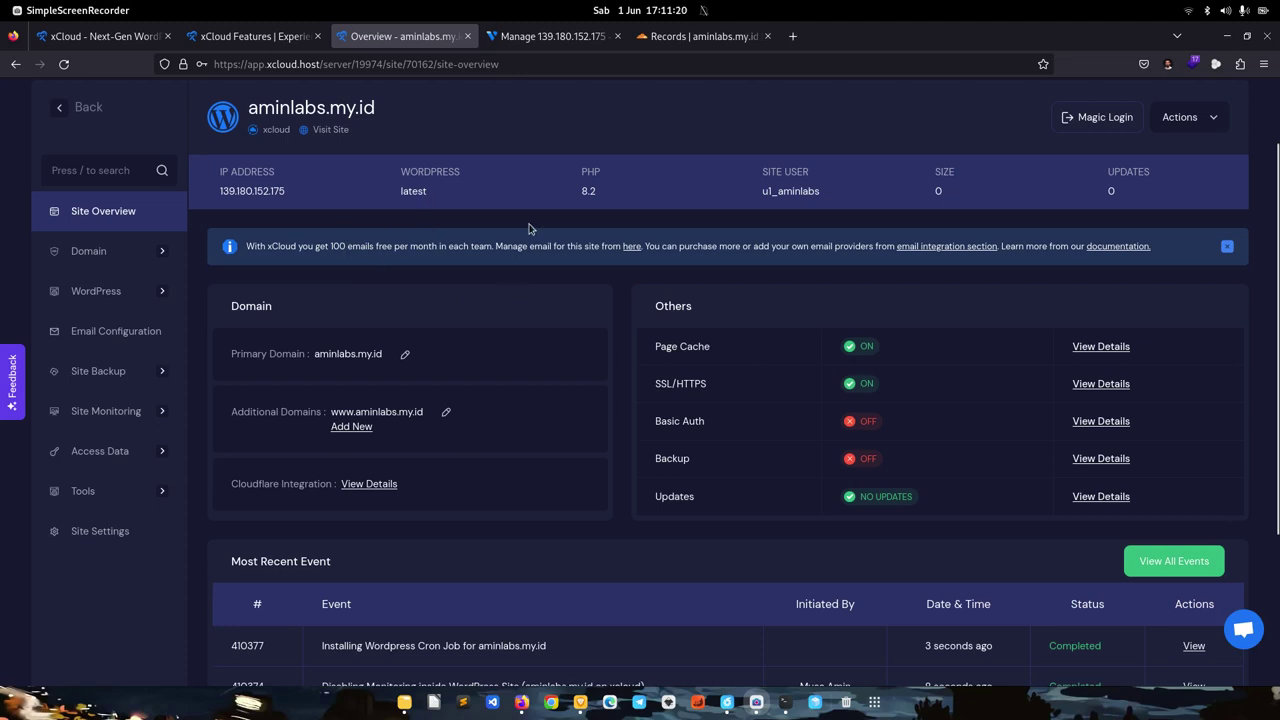
scroll(529, 229, down, 2)
scroll(537, 246, up, 2)
scroll(503, 267, down, 5)
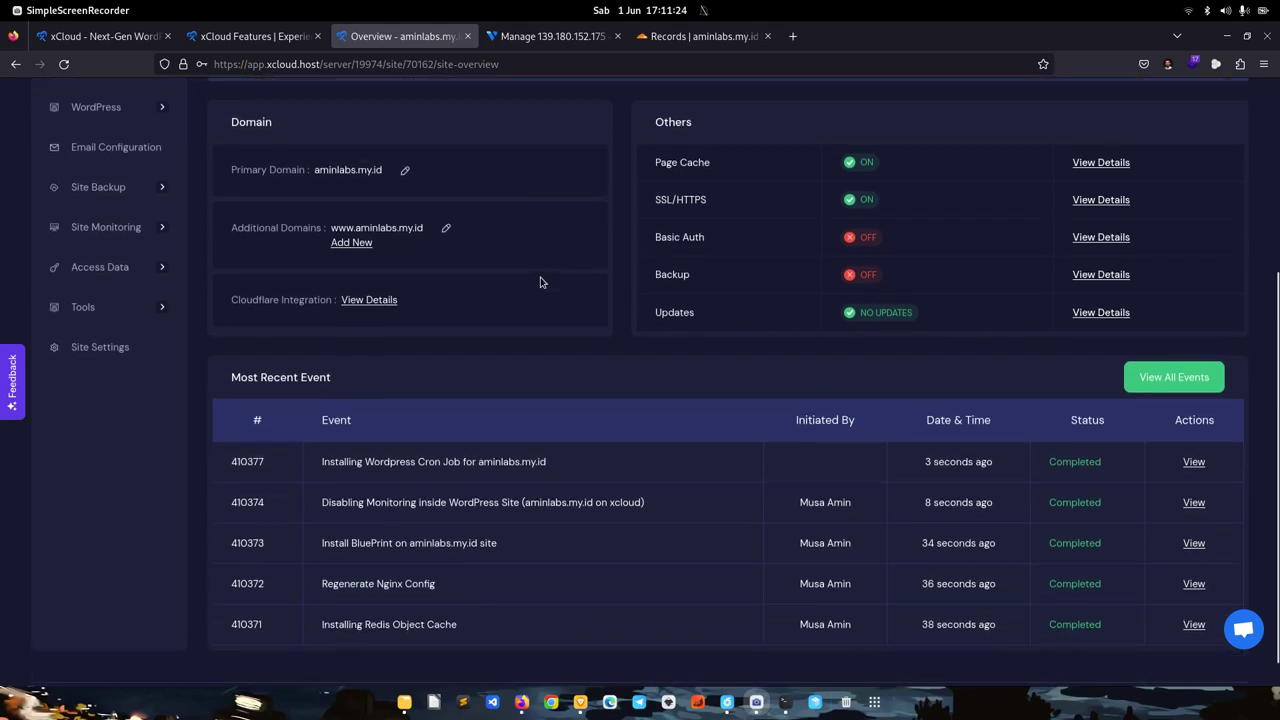
scroll(540, 282, up, 2)
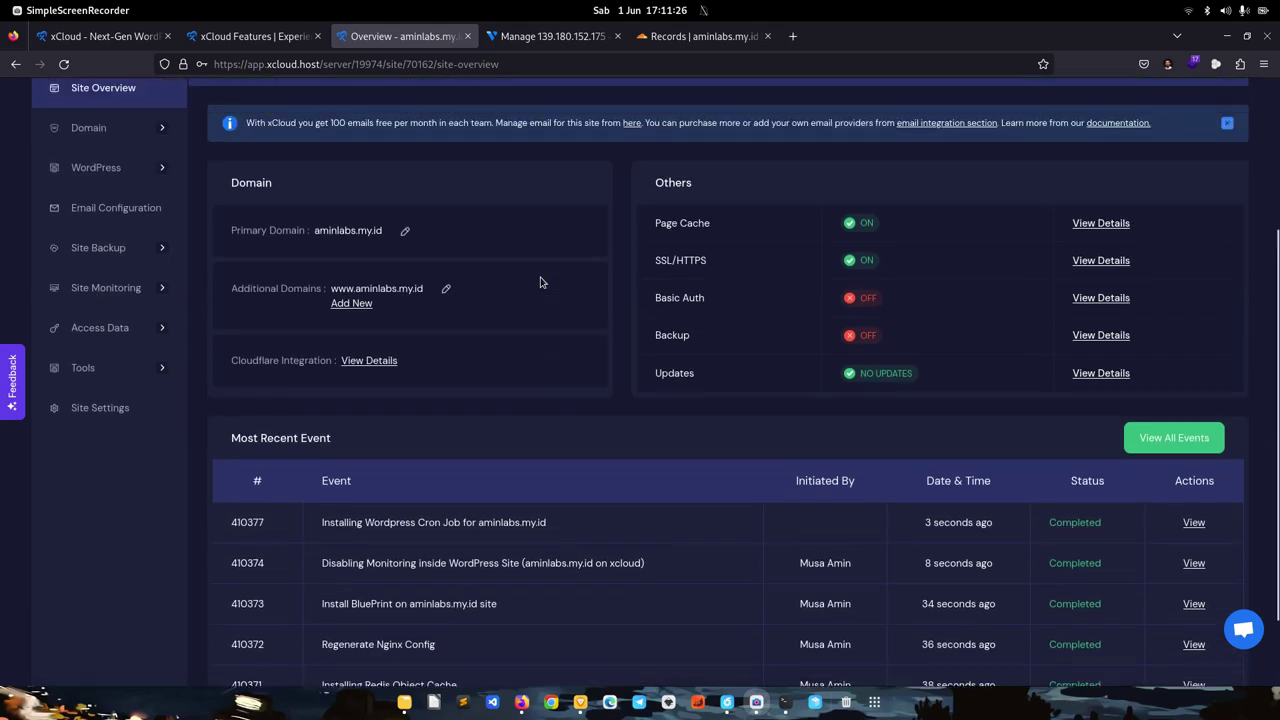
scroll(540, 282, up, 2)
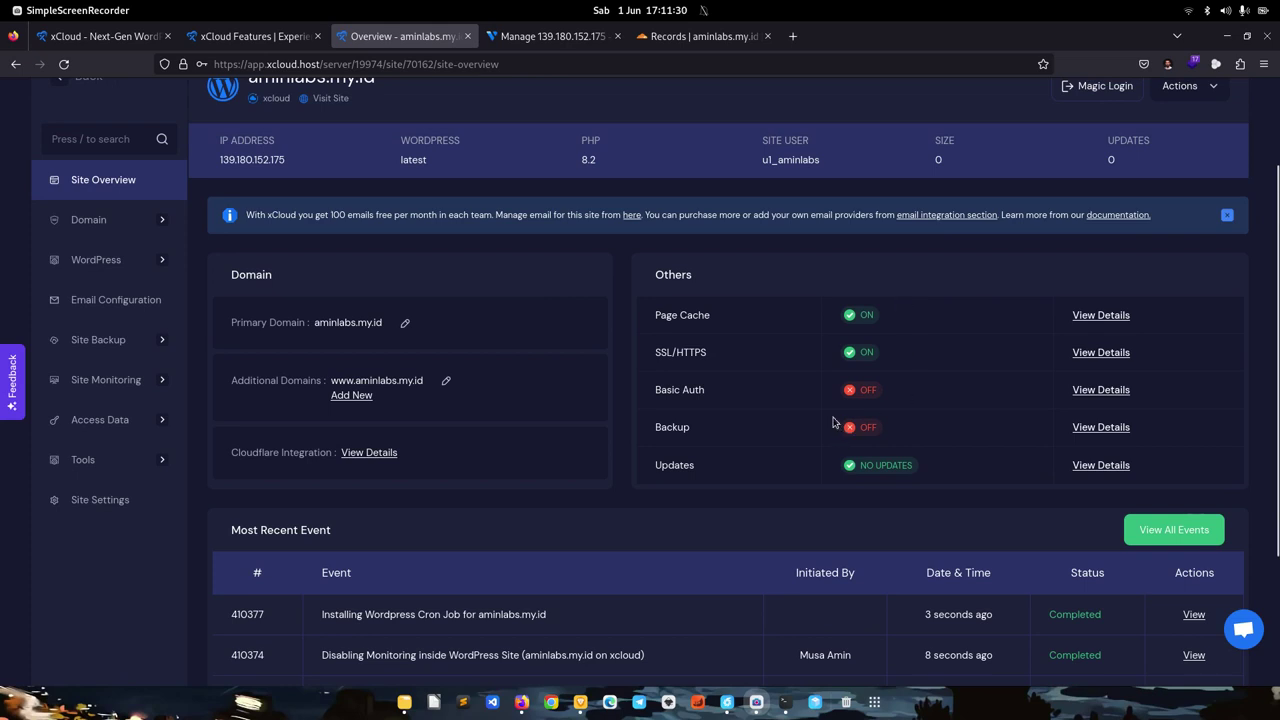
click(580, 702)
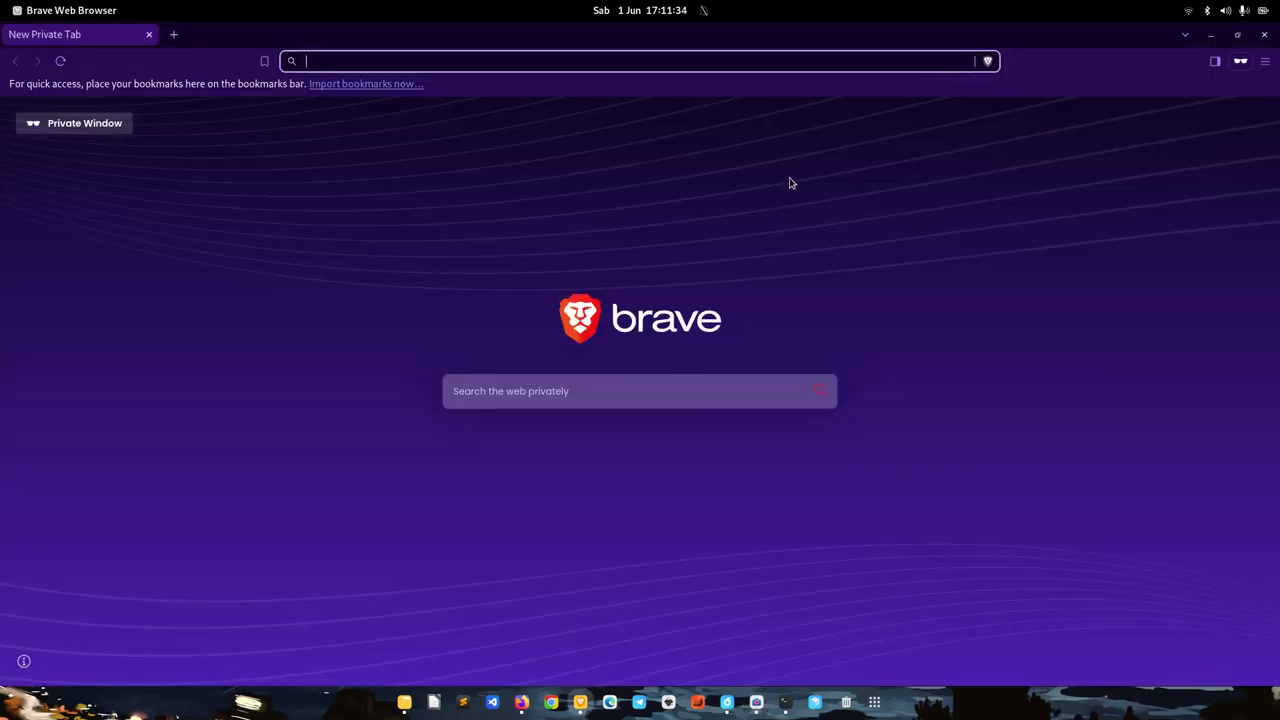
text(http)
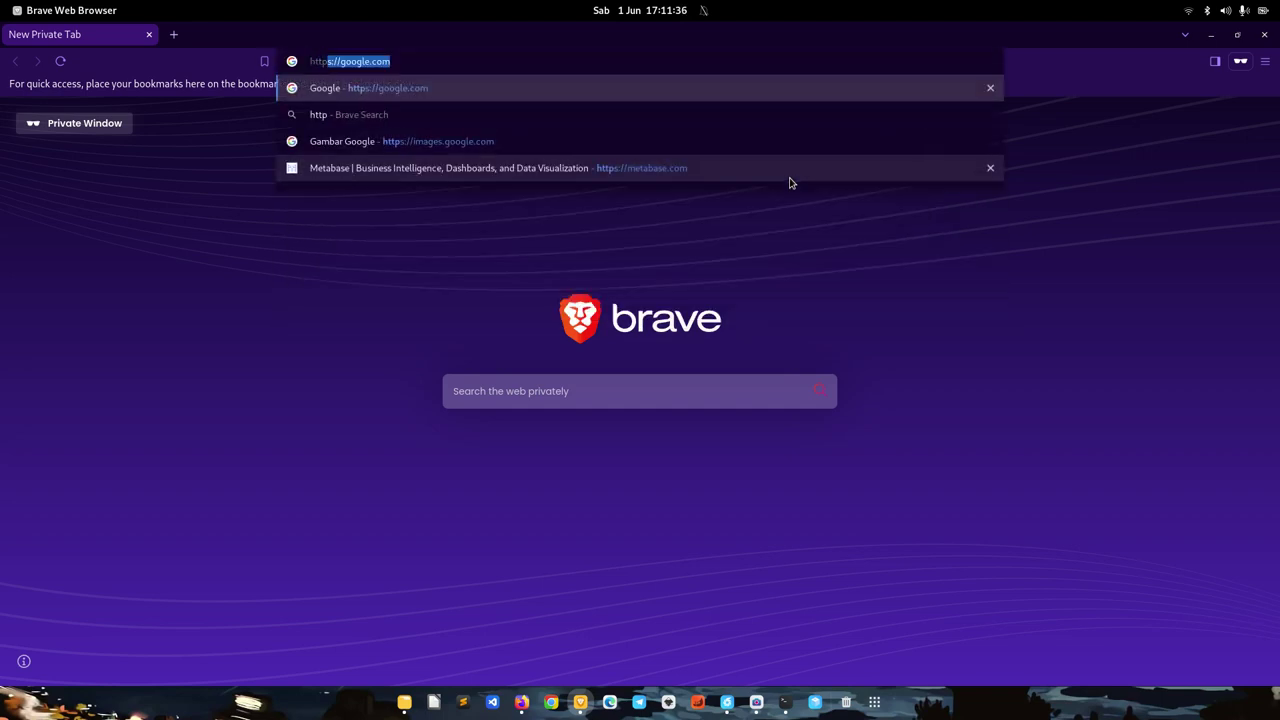
text(://)
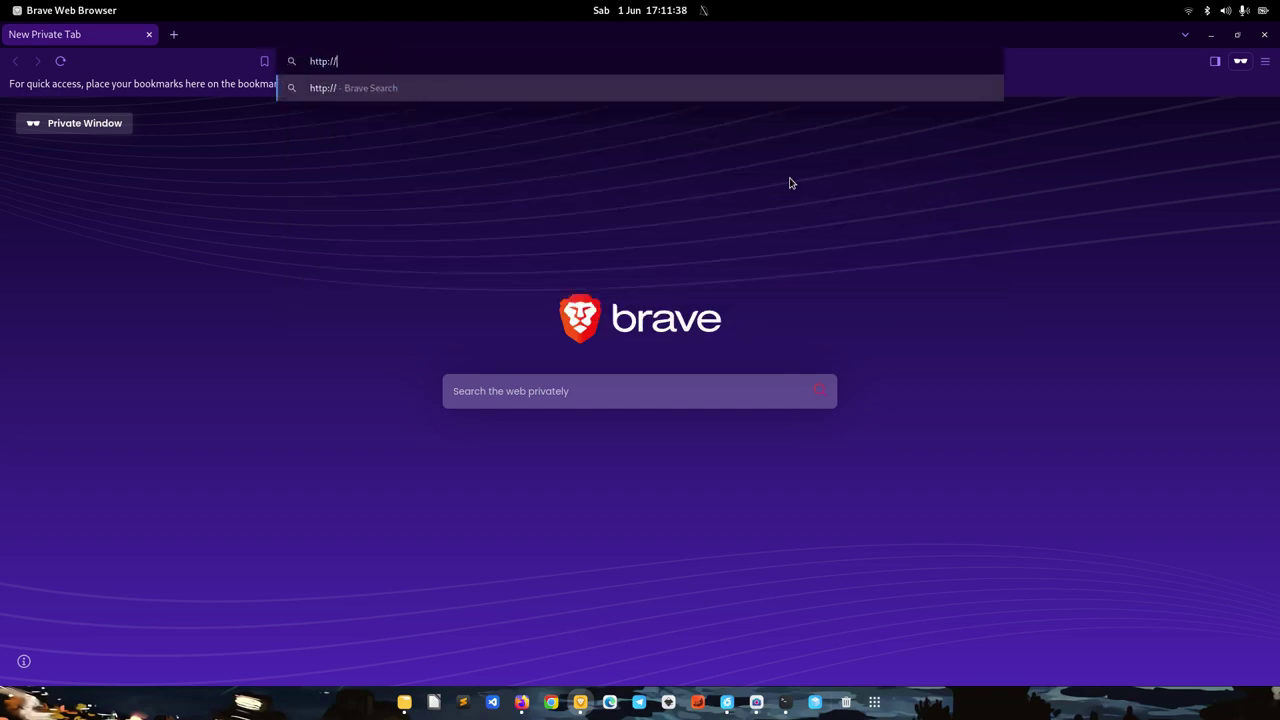
text(ami)
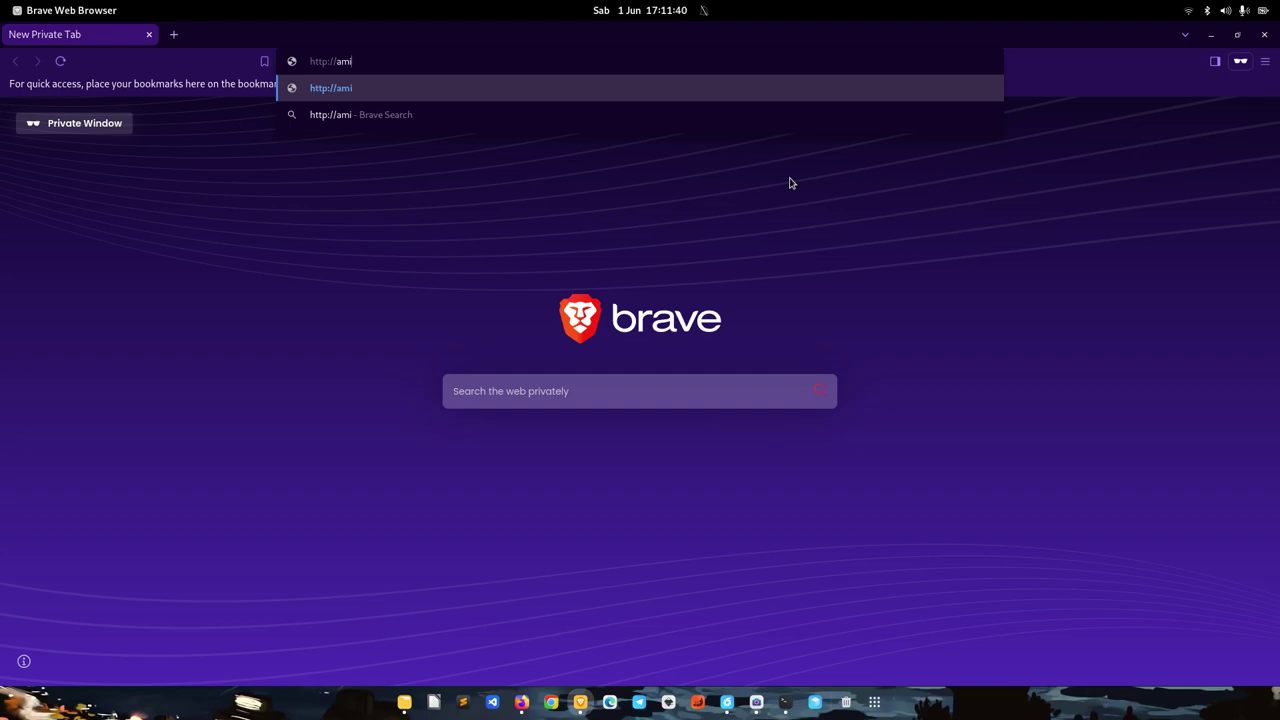
text(nlabs.my.id)
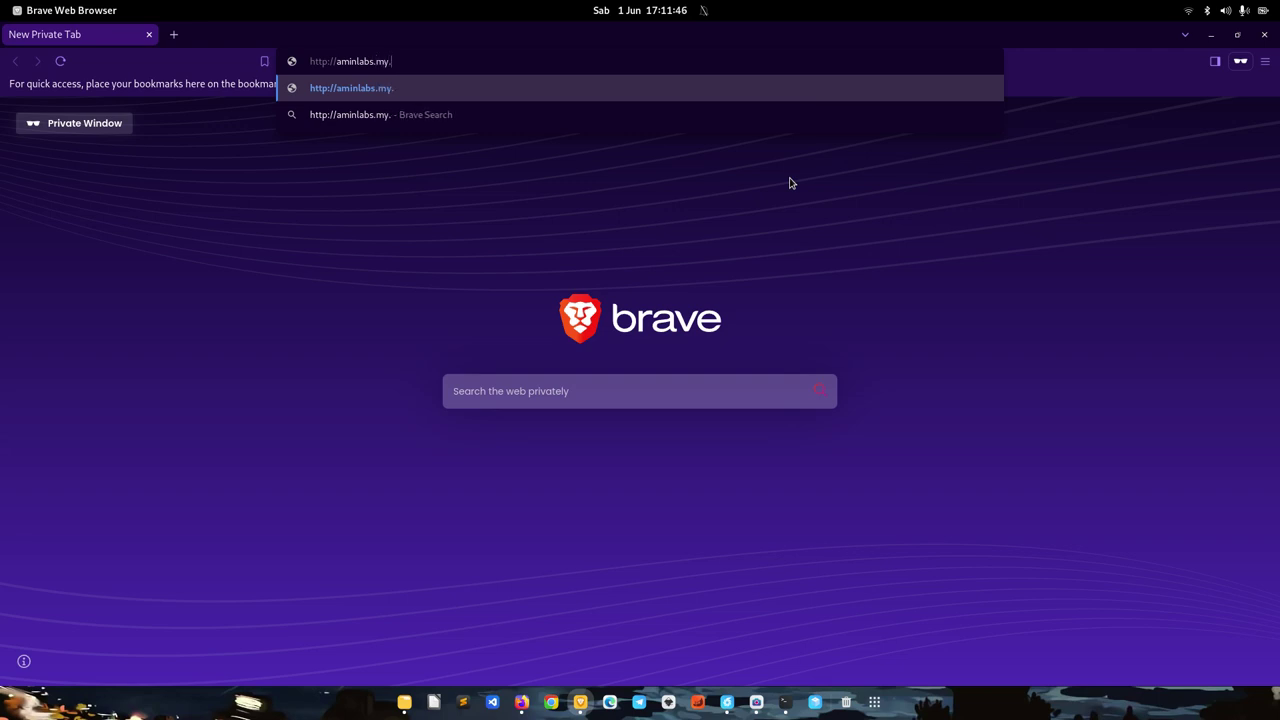
key(Return)
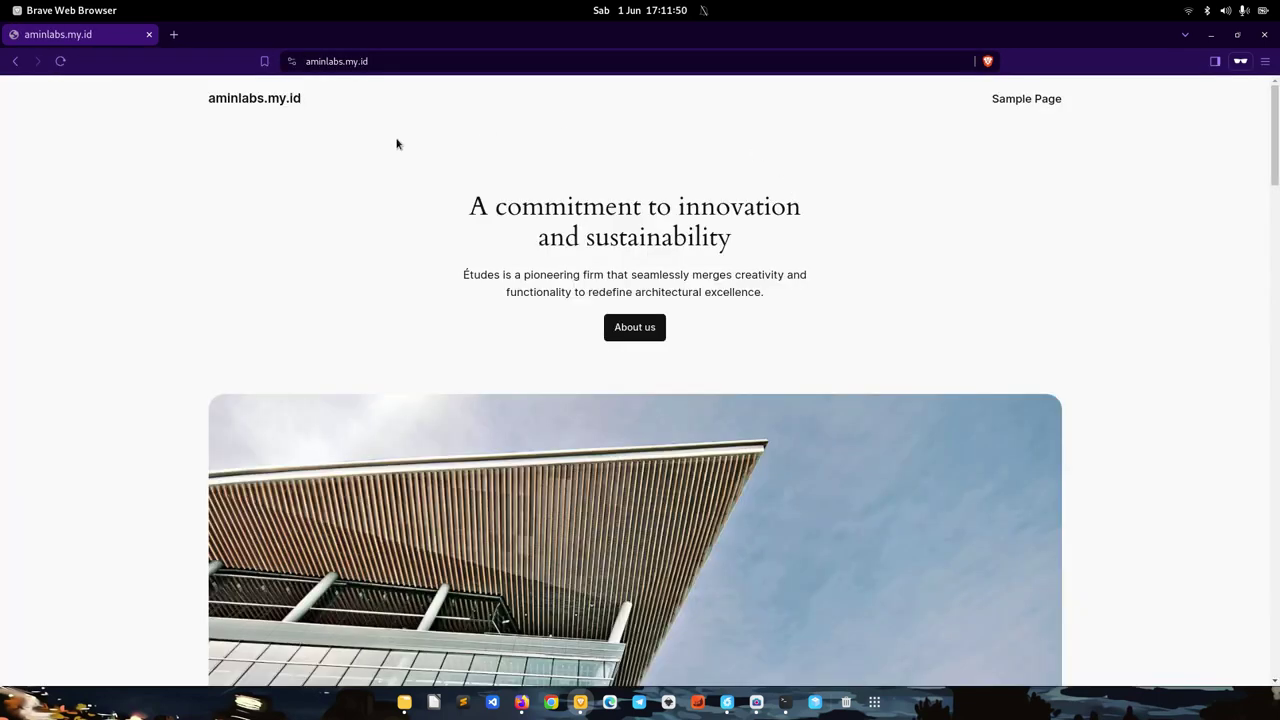
Step: Look through the home page's sections and check the site's connection security information
scroll(454, 289, down, 7)
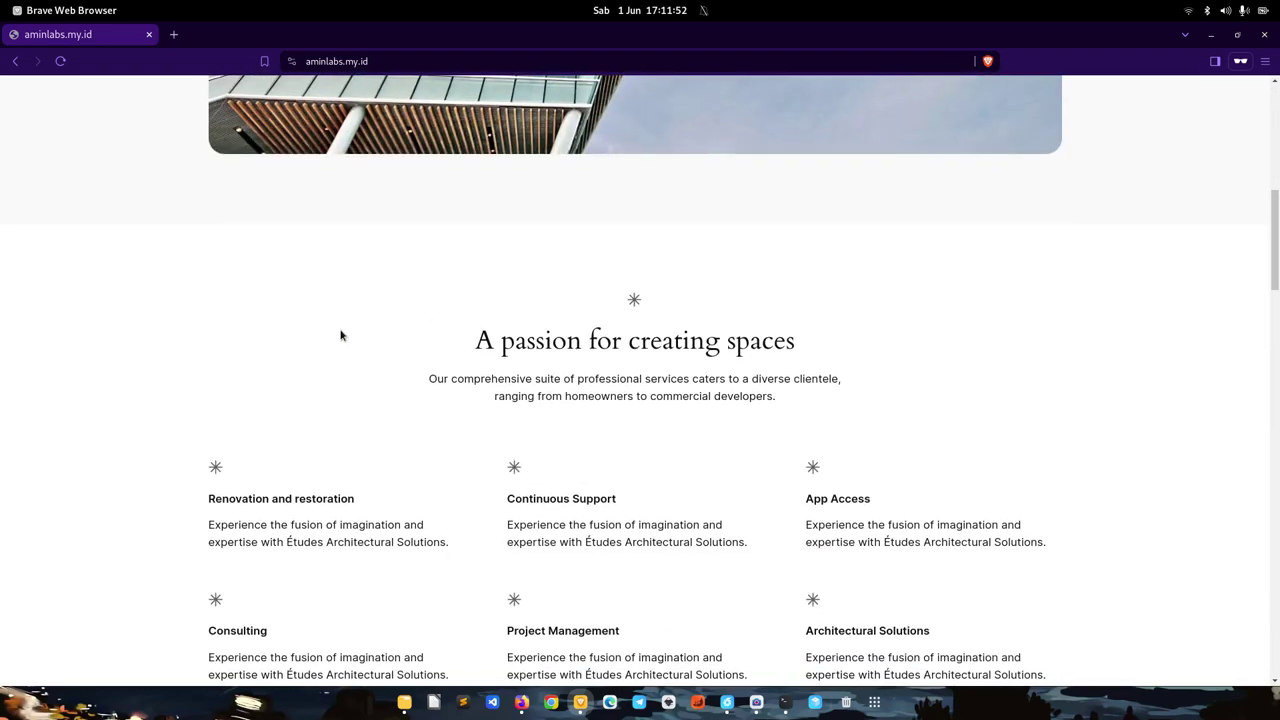
scroll(316, 347, down, 10)
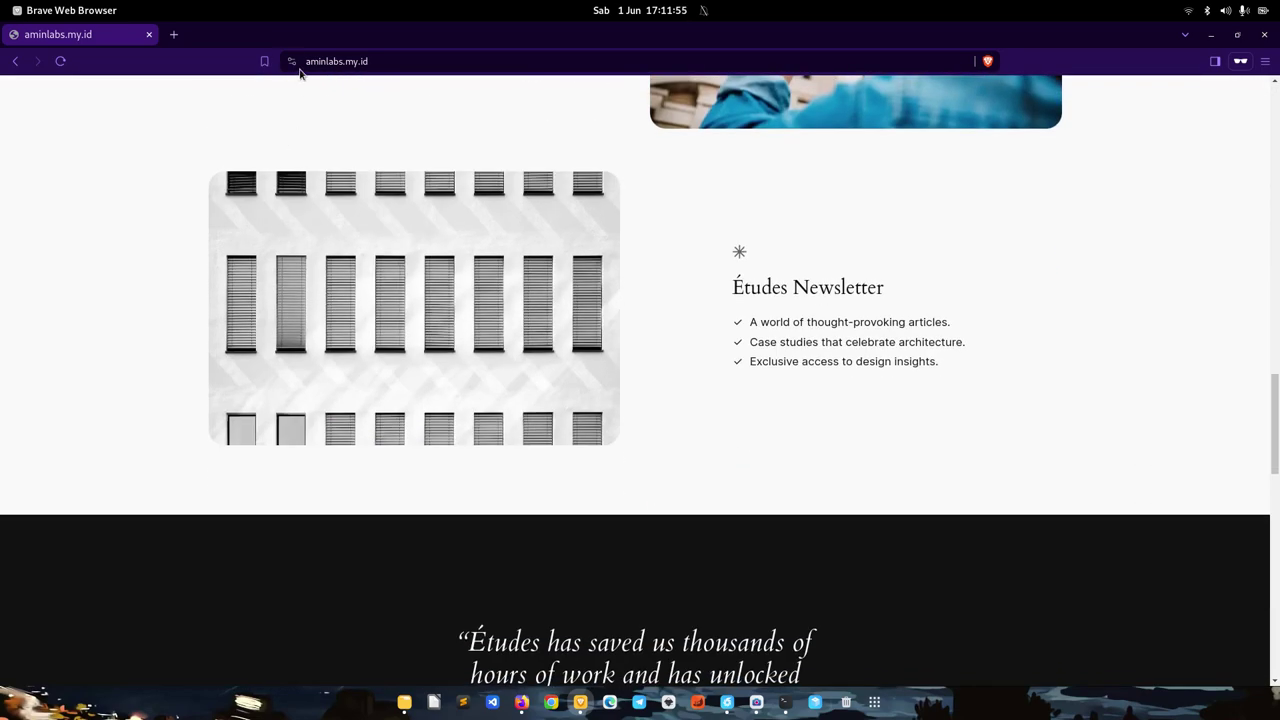
click(291, 62)
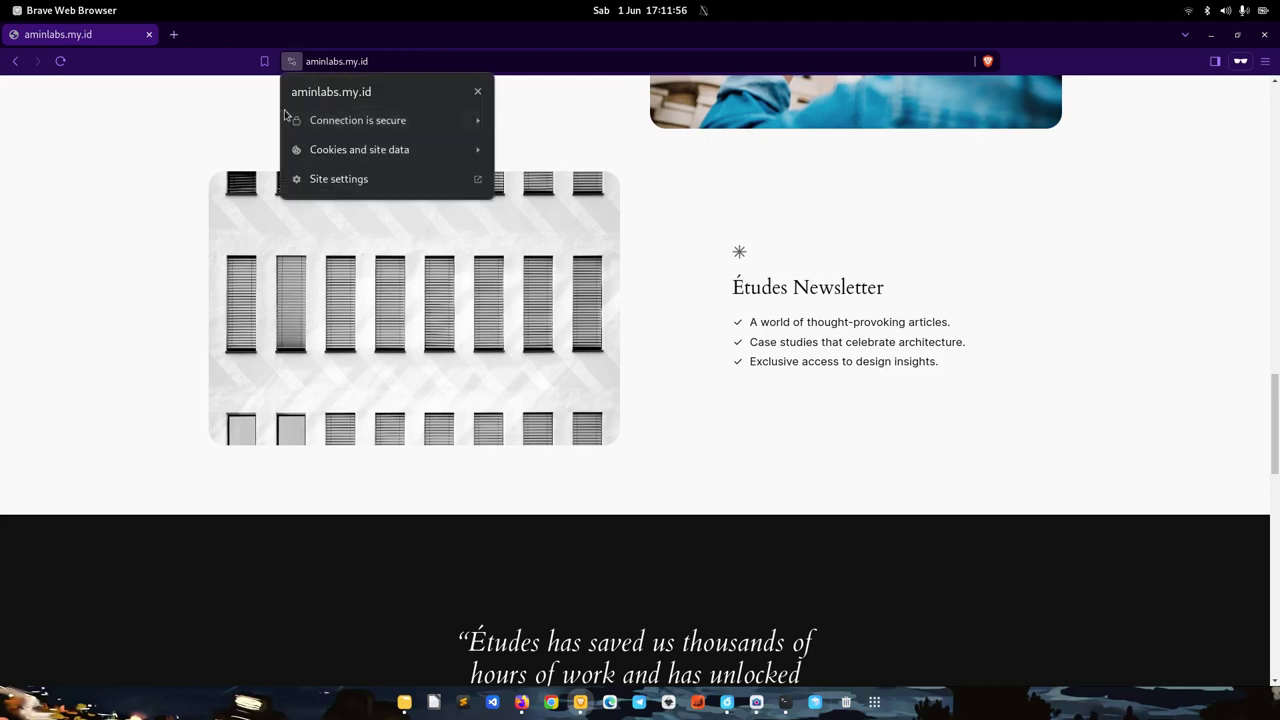
click(659, 248)
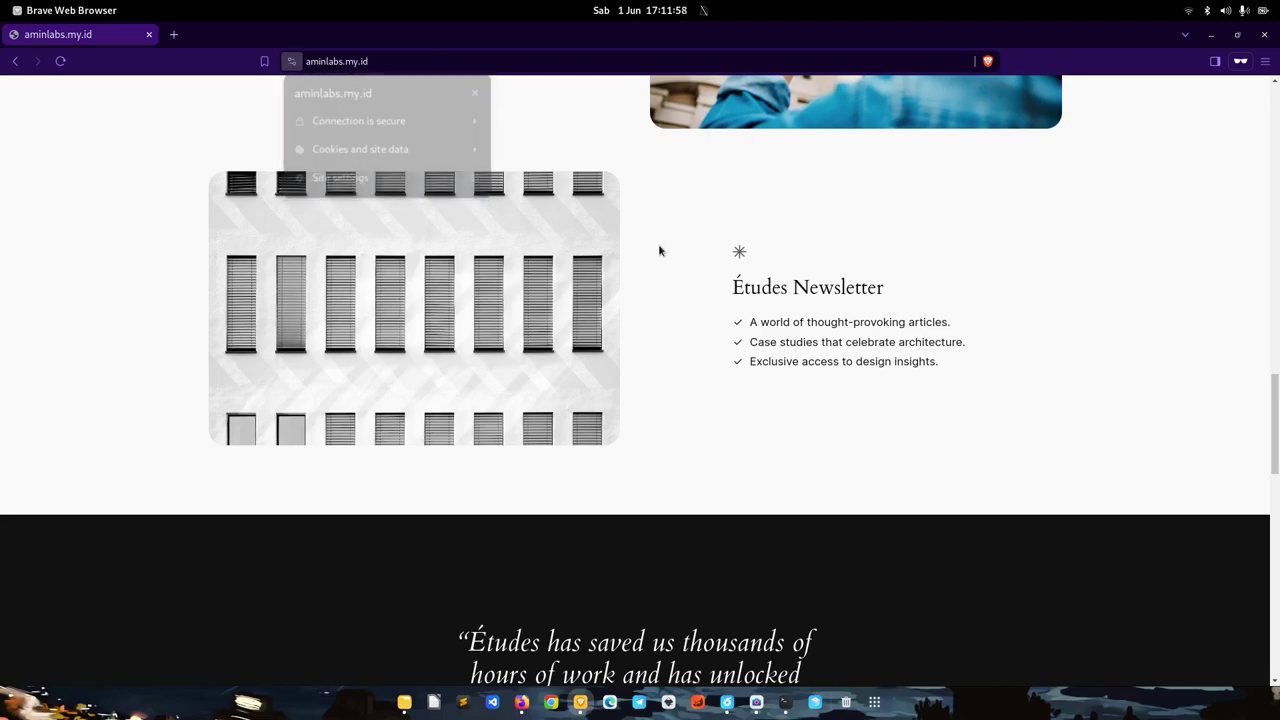
scroll(660, 250, down, 5)
scroll(672, 237, down, 3)
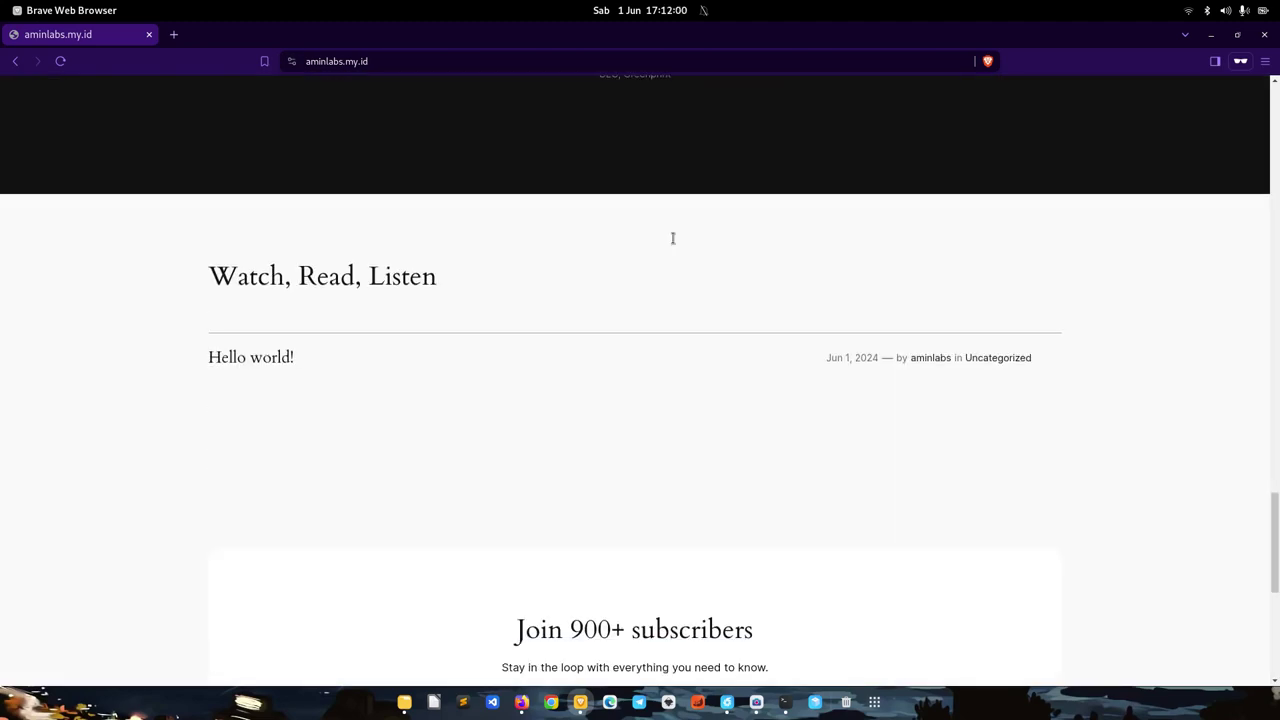
Step: View the Hello world! post with its permalink and comments, and return to the site's home page
click(283, 361)
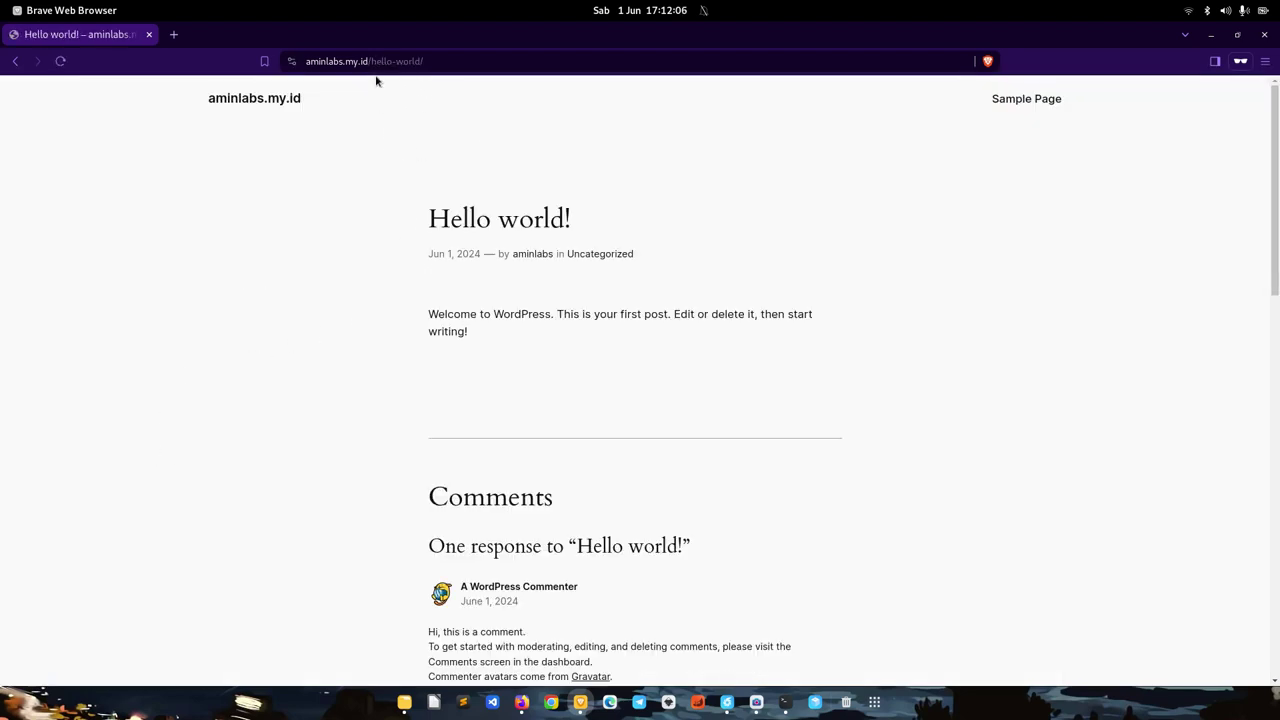
scroll(410, 260, down, 3)
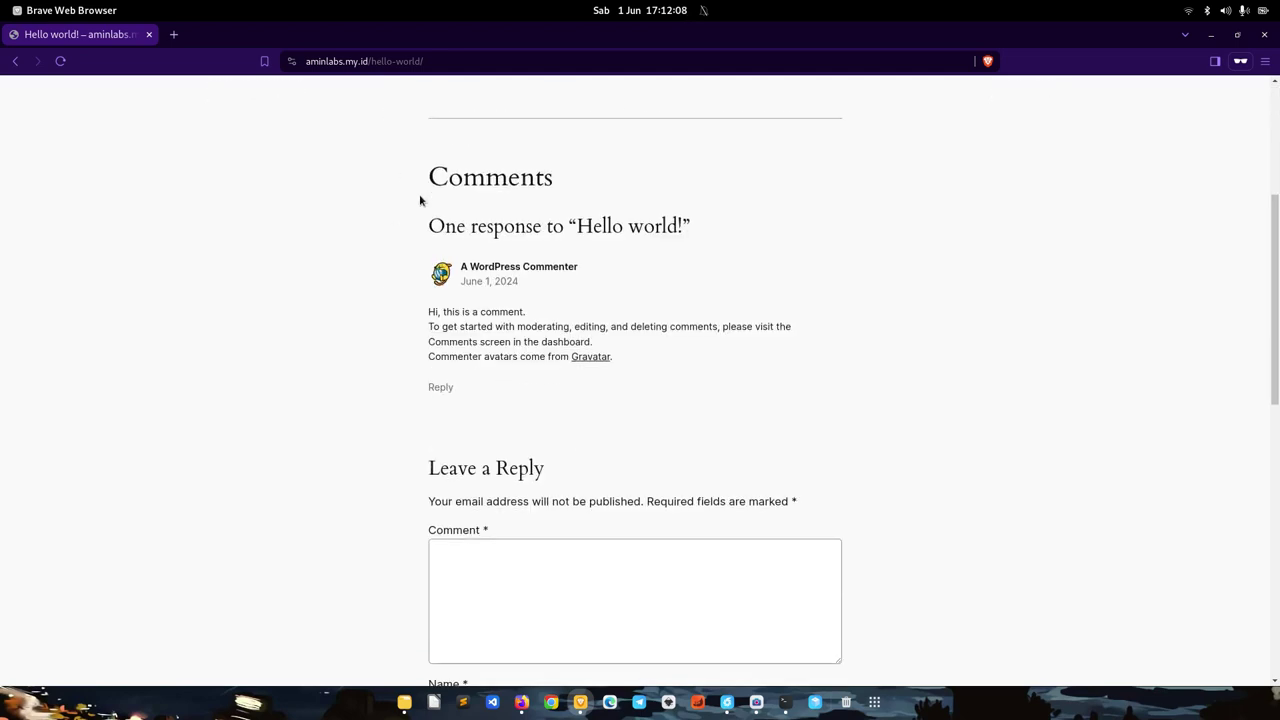
scroll(406, 251, up, 3)
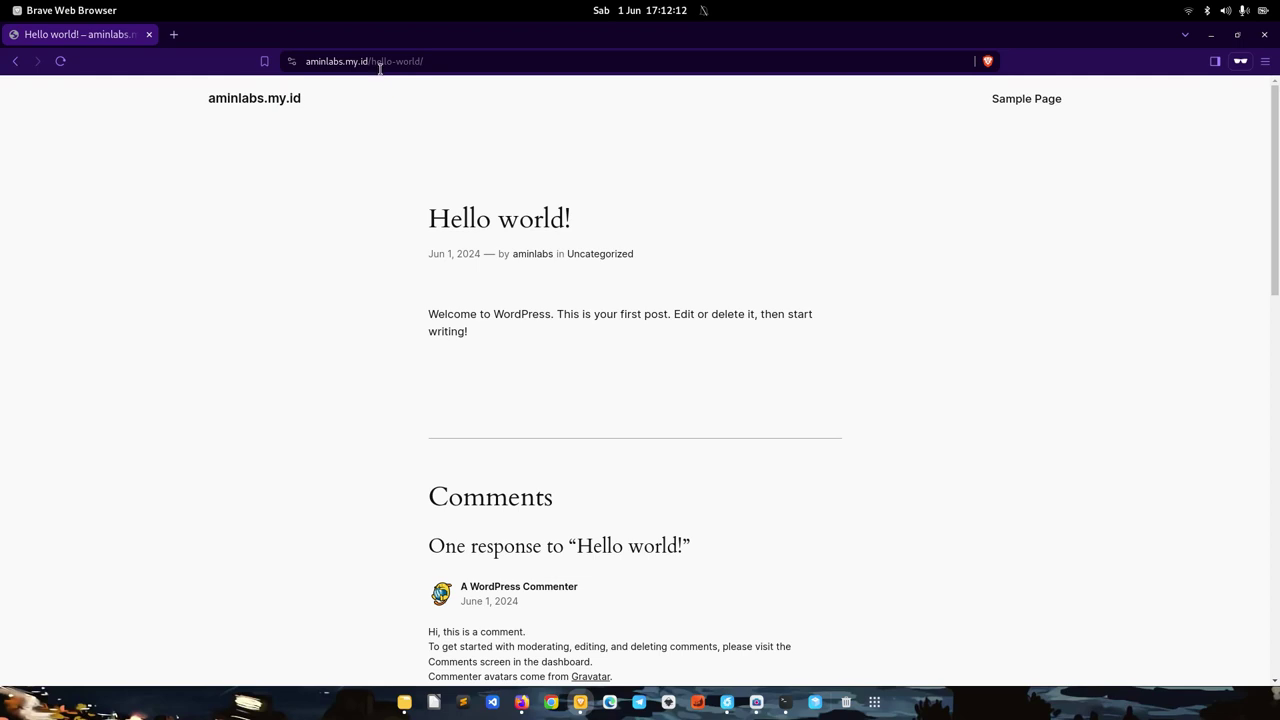
click(291, 101)
scroll(400, 420, down, 2)
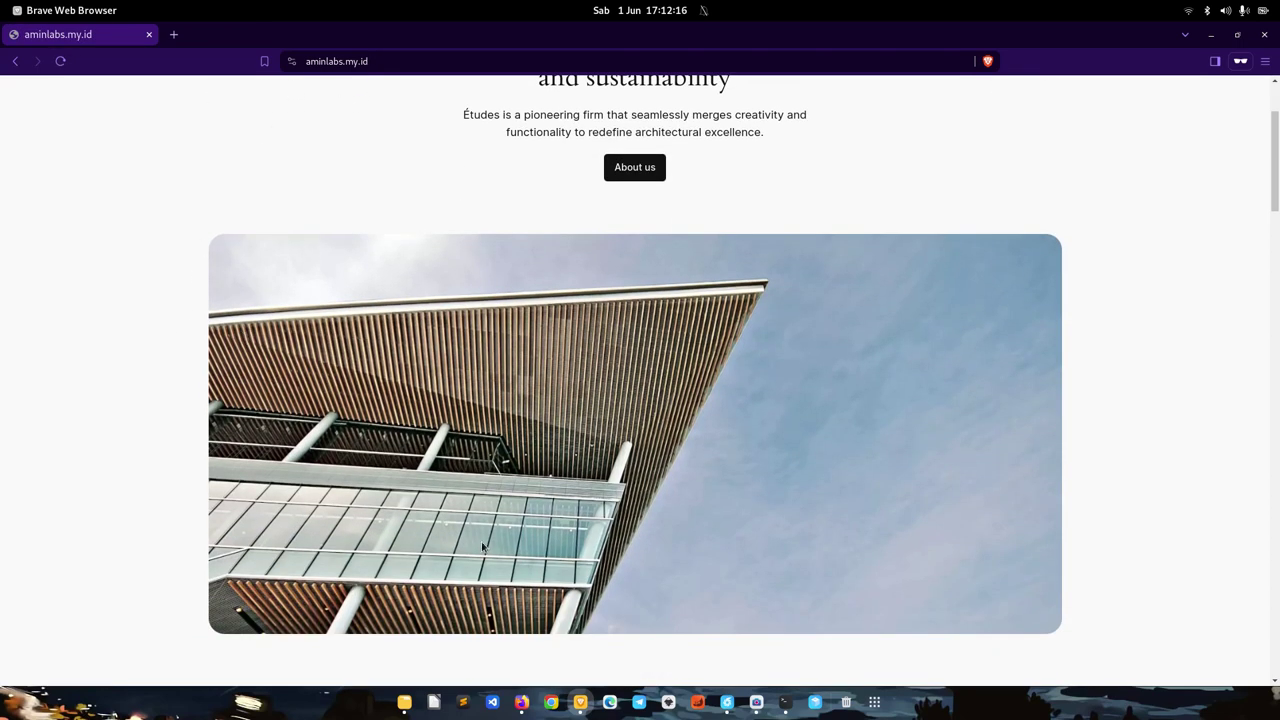
scroll(477, 451, up, 2)
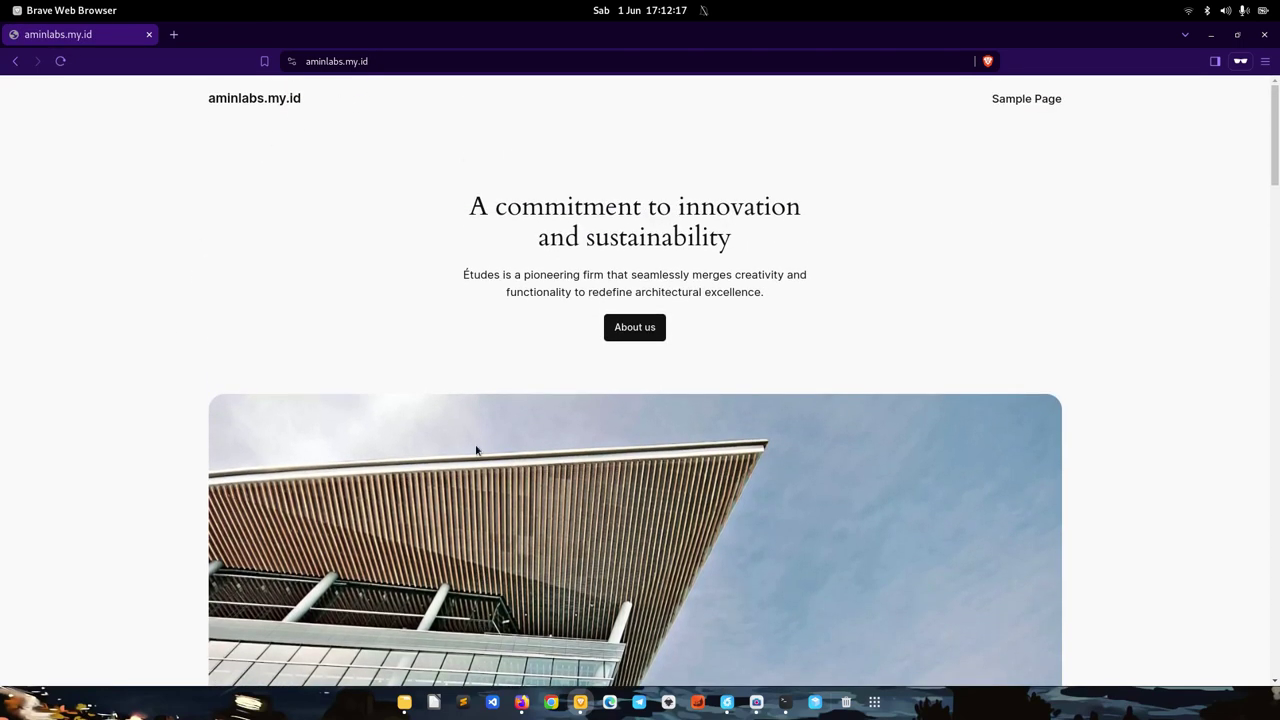
Step: Switch back to the xCloud site in Firefox and read through its WP Config file, from the database settings to the Redis and cron constants
click(521, 702)
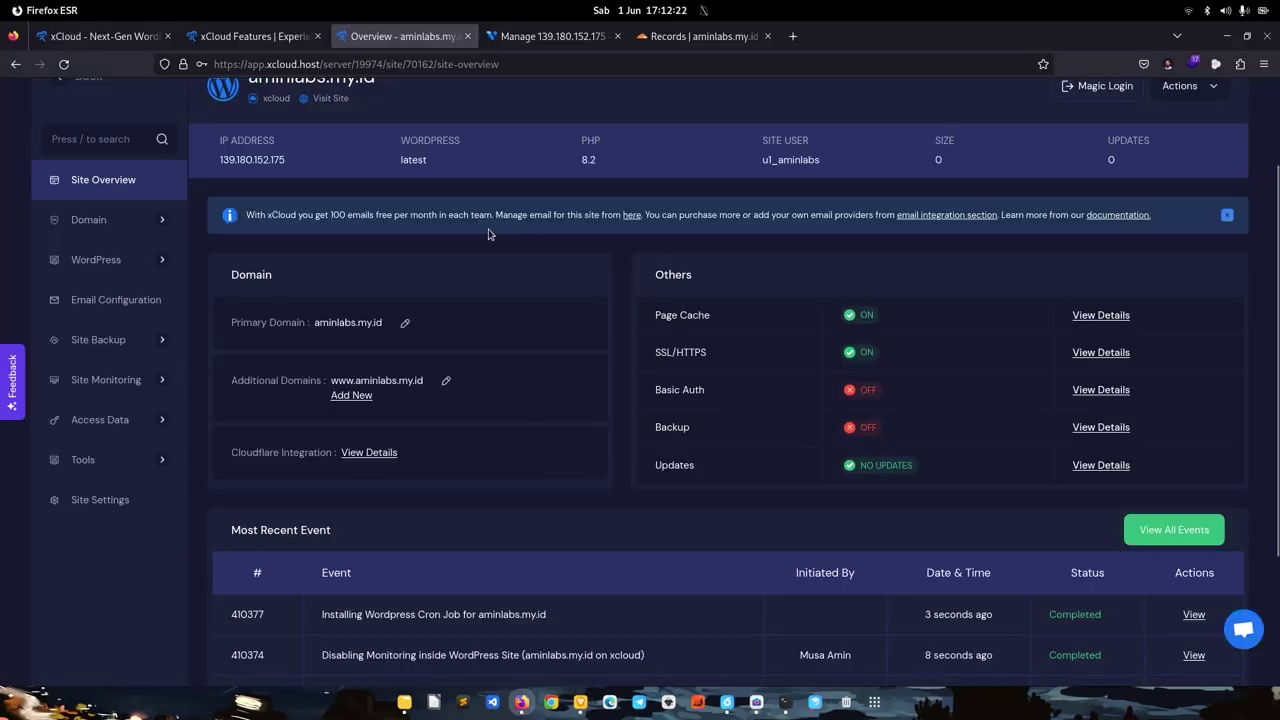
scroll(390, 250, down, 1)
scroll(385, 262, up, 3)
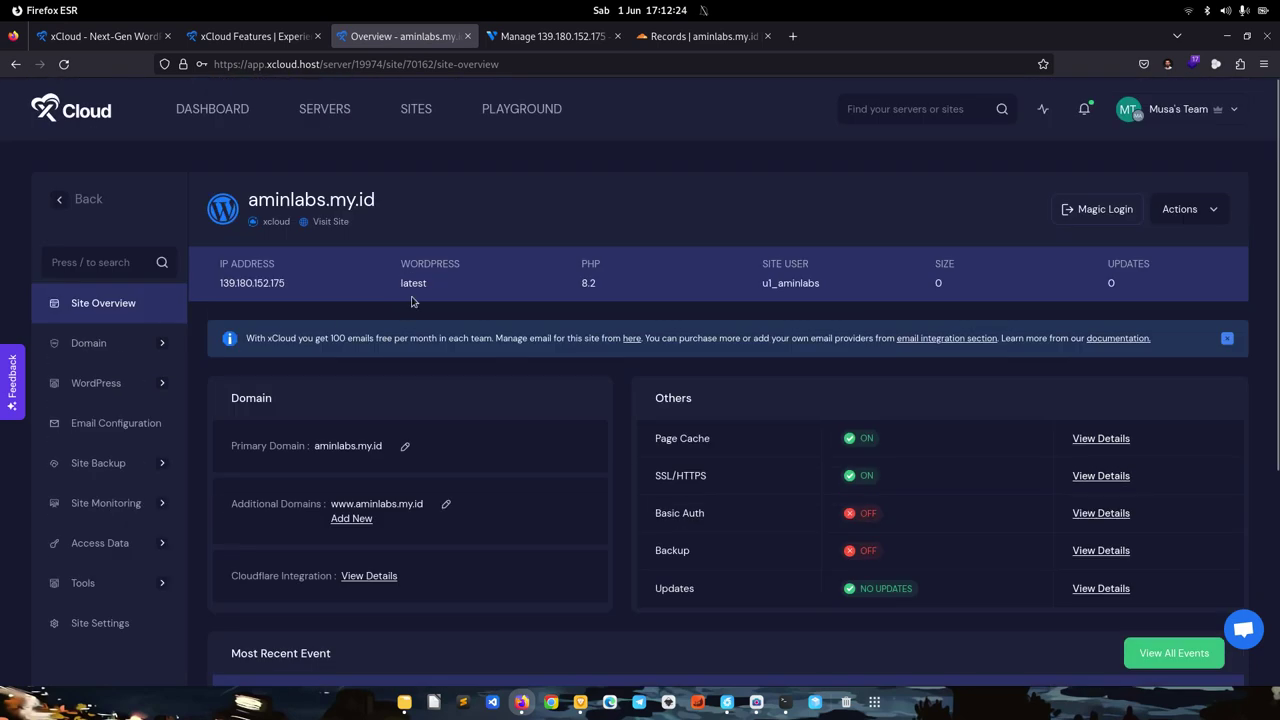
scroll(412, 300, down, 3)
mouse_move(136, 201)
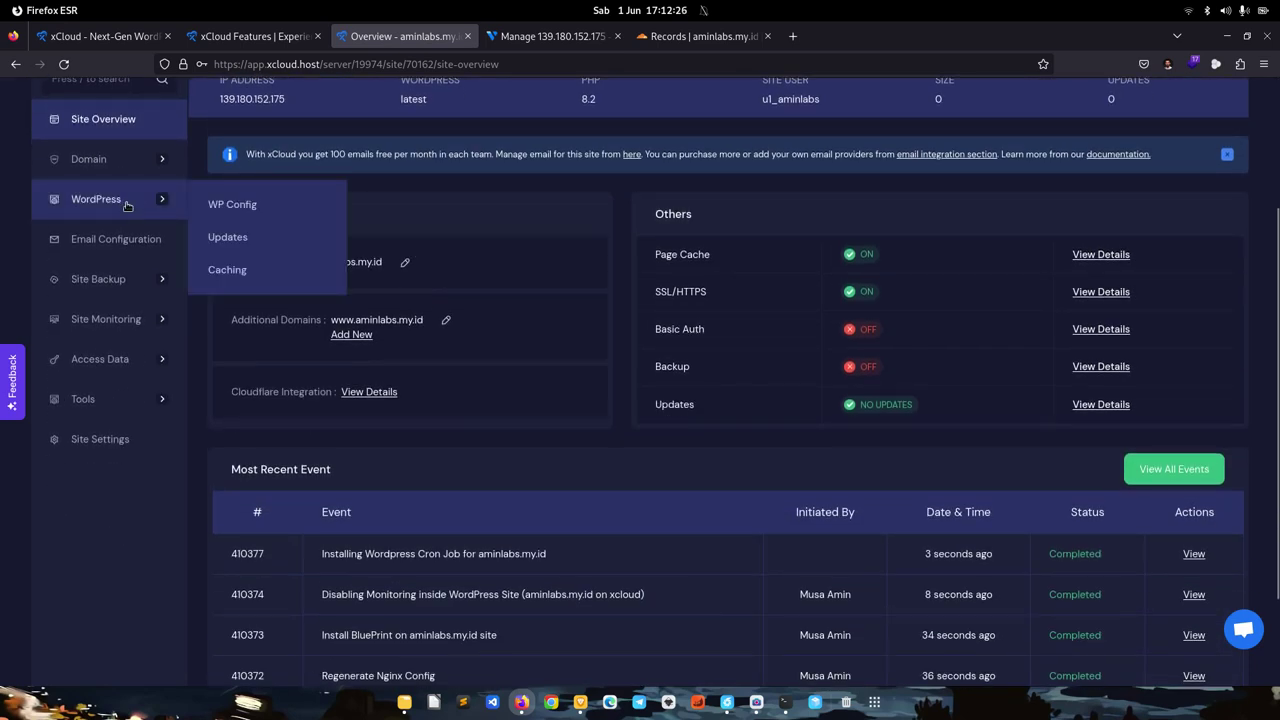
click(222, 206)
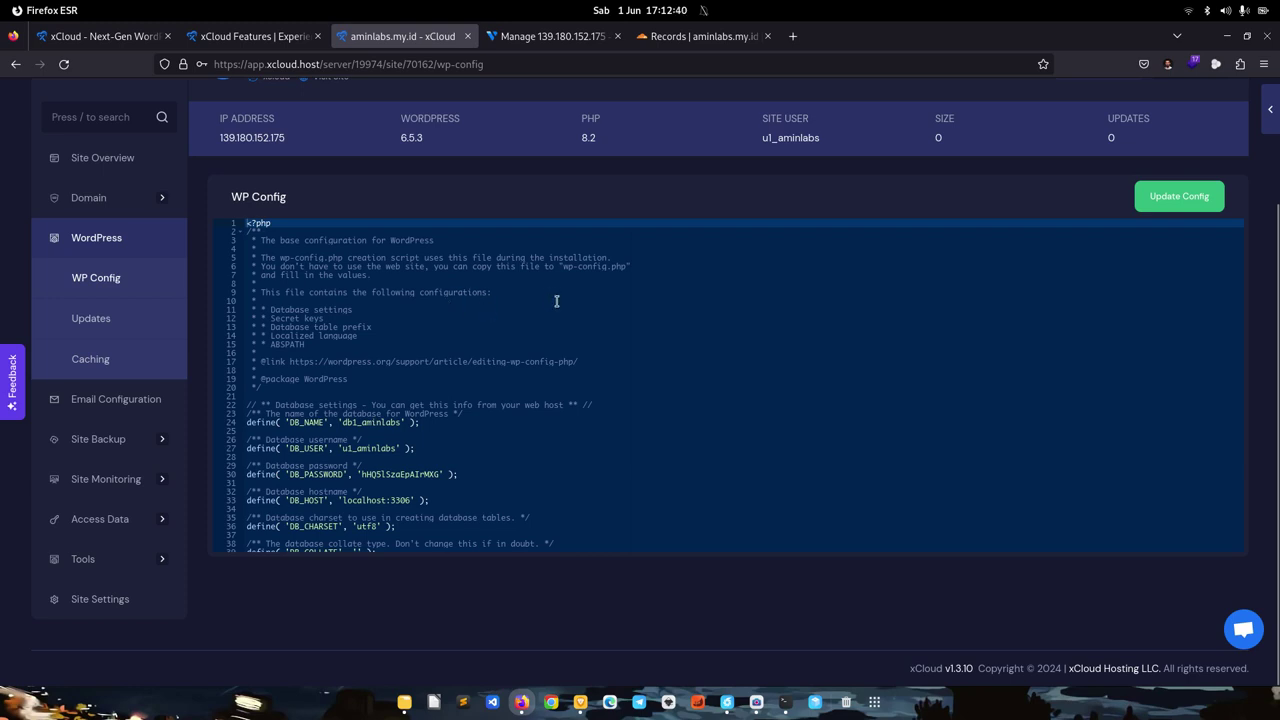
scroll(584, 317, down, 5)
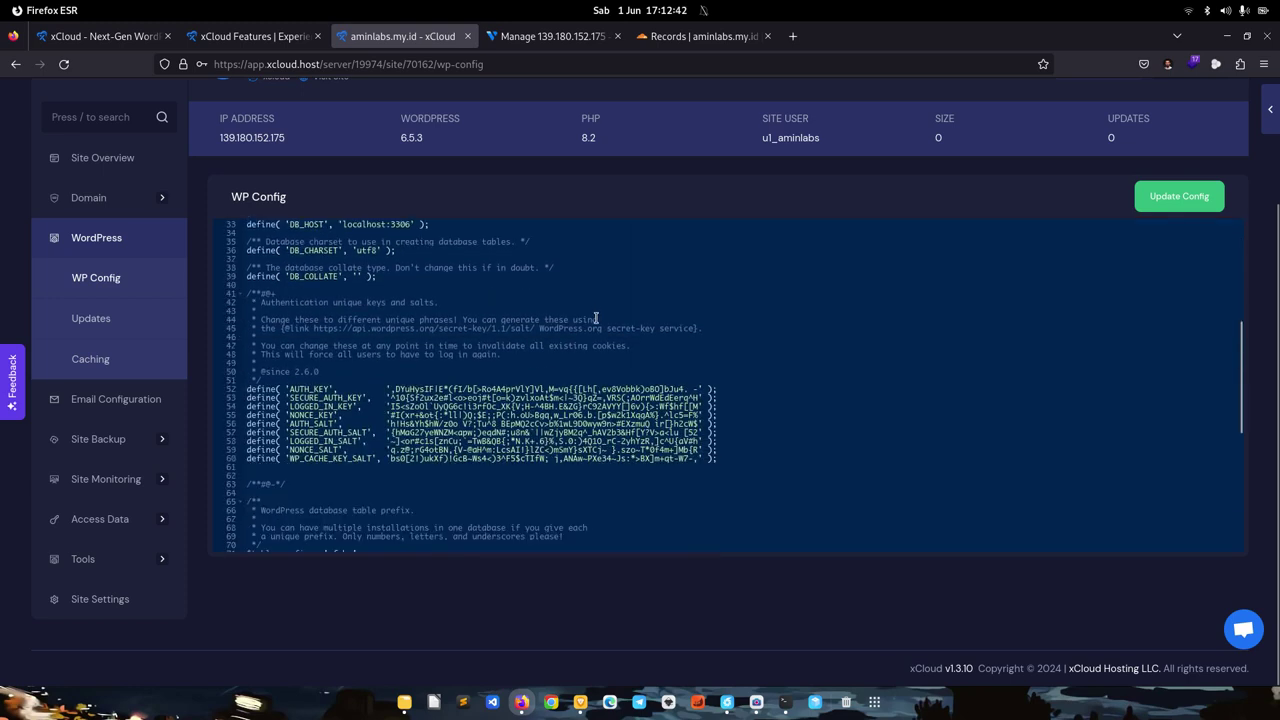
scroll(596, 318, down, 5)
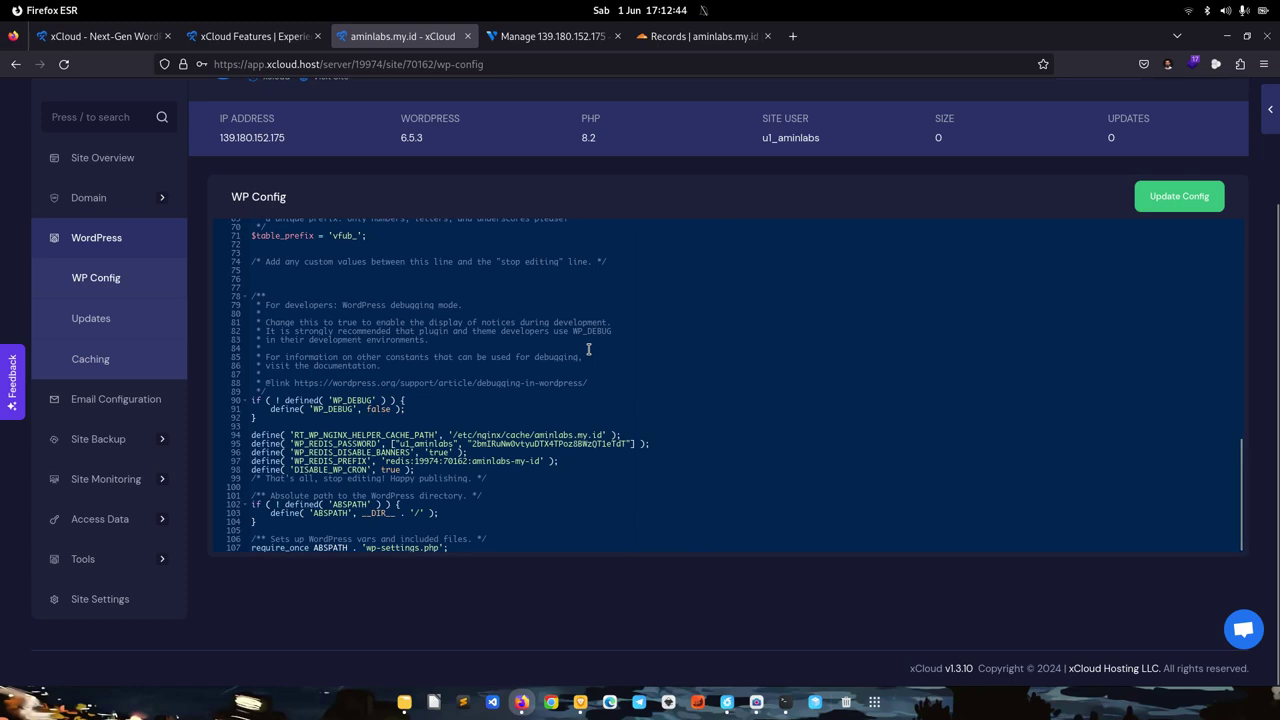
scroll(588, 349, up, 10)
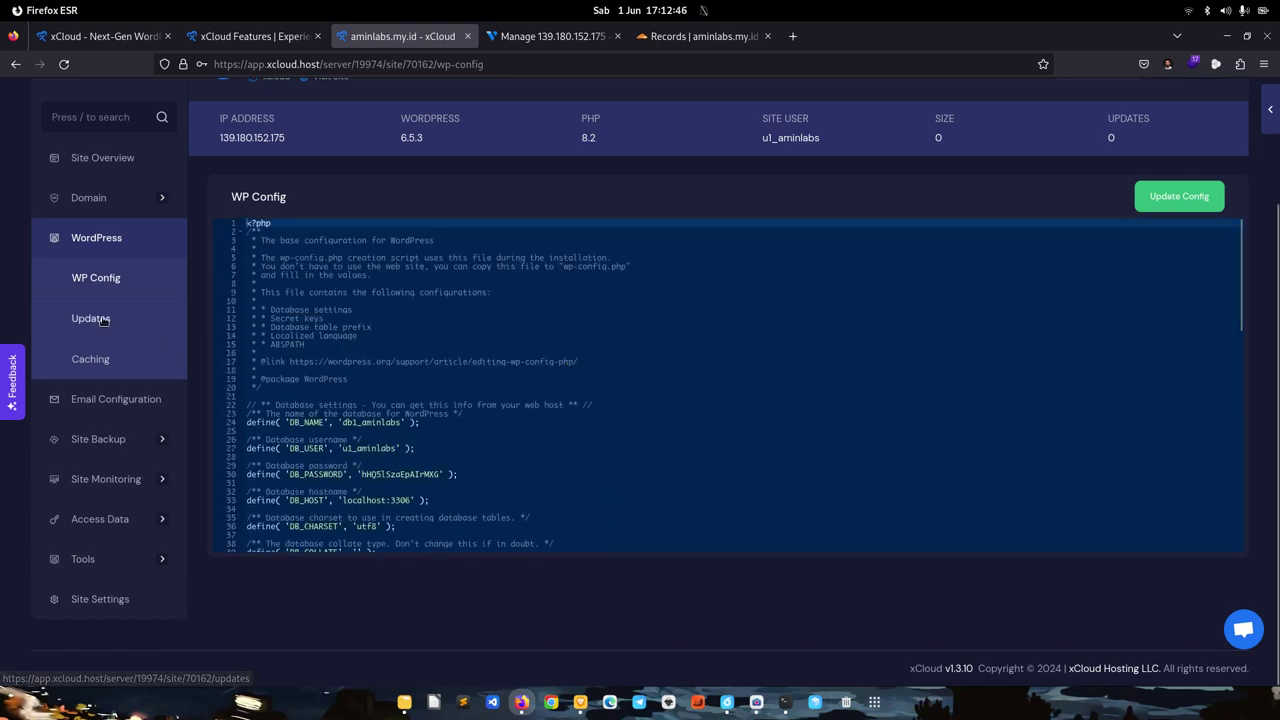
Step: Examine the site's WordPress updates page, covering the core version, the plugins and the themes with their activation actions
click(103, 318)
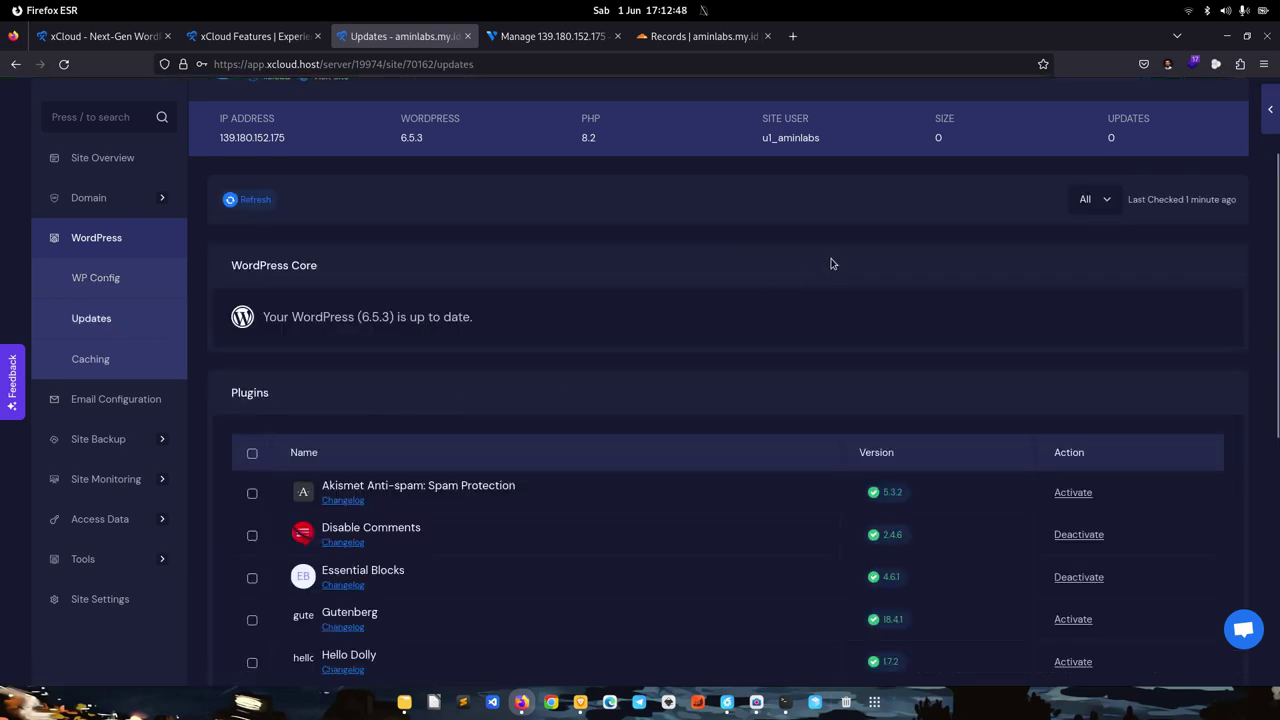
scroll(838, 252, down, 2)
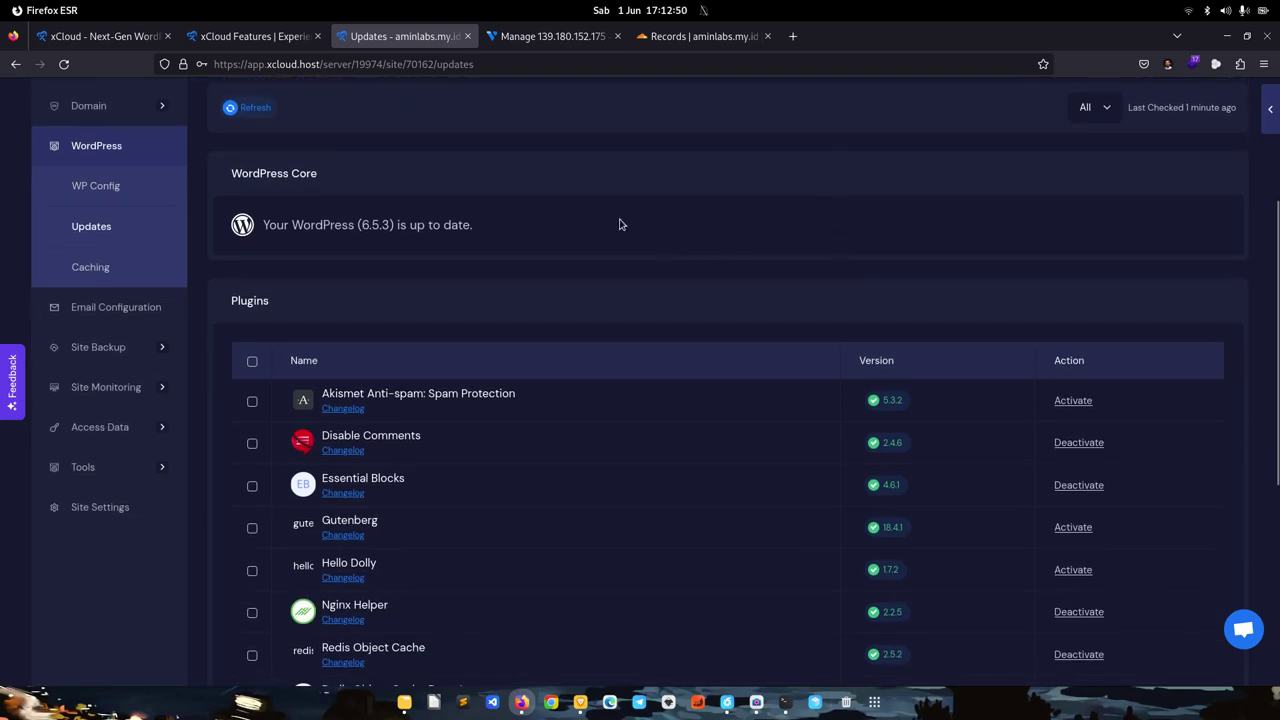
scroll(542, 273, down, 5)
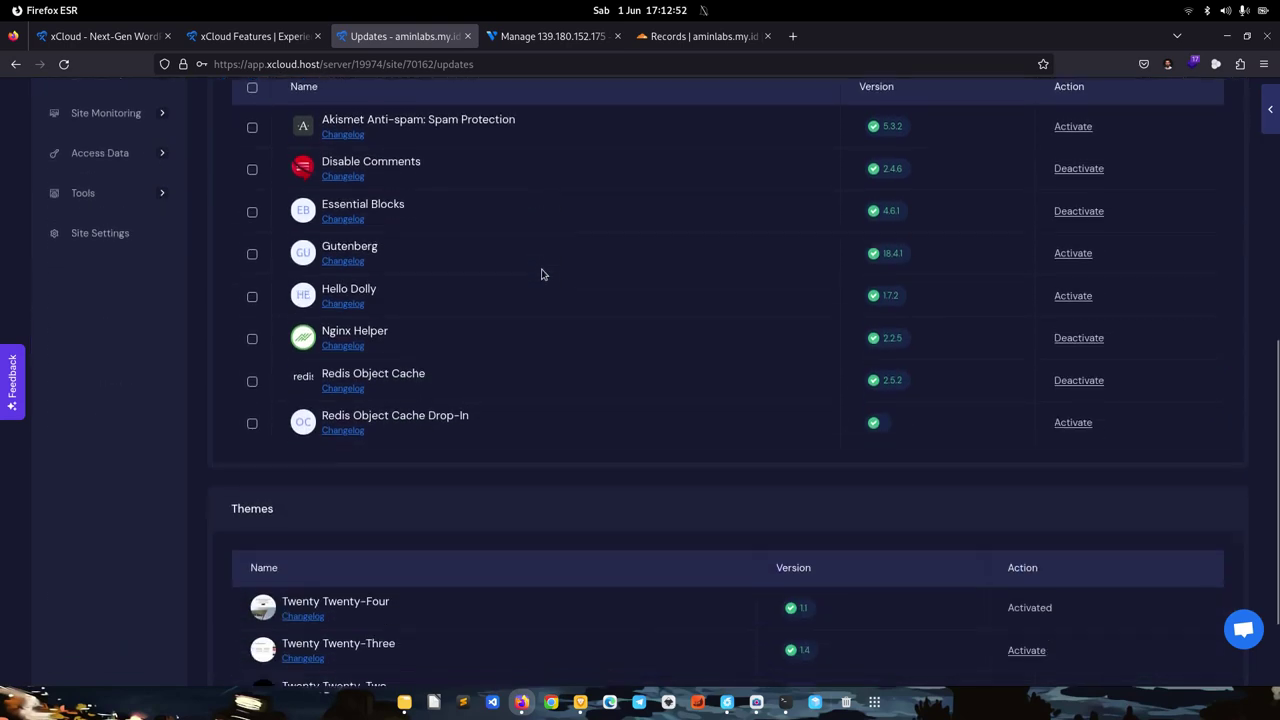
scroll(650, 263, down, 3)
scroll(680, 423, up, 10)
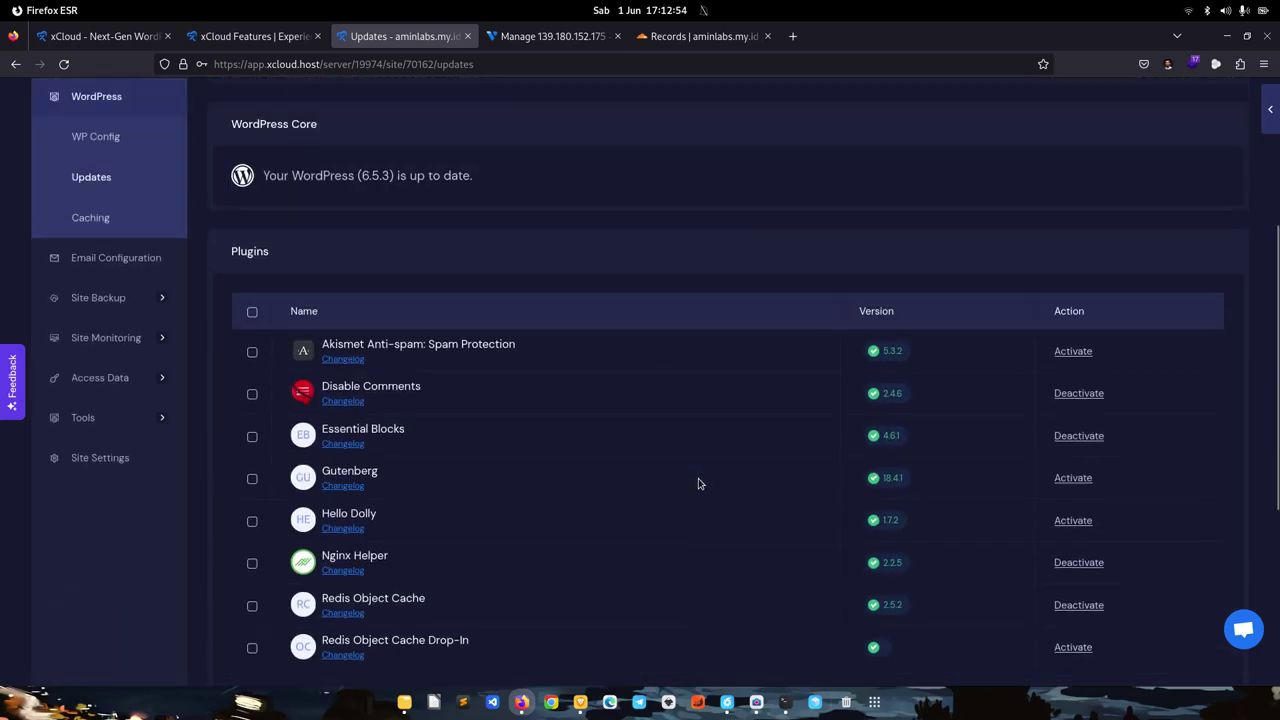
scroll(676, 332, down, 4)
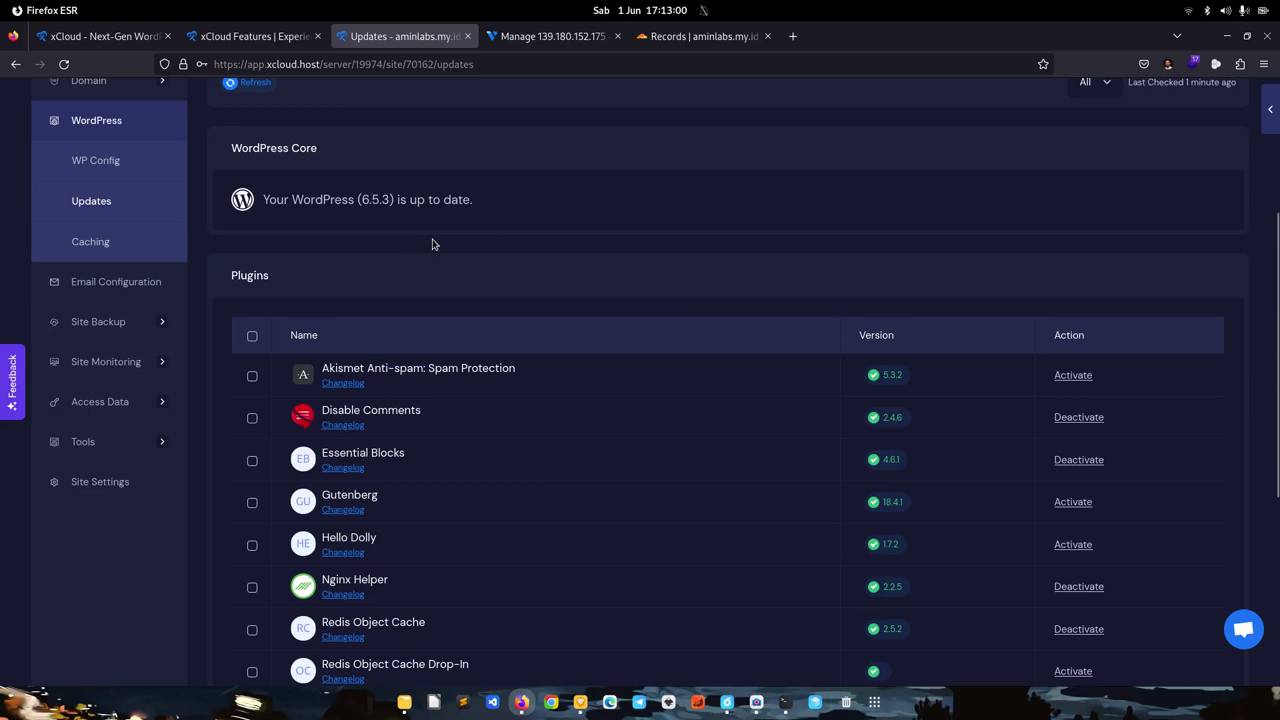
scroll(474, 222, down, 4)
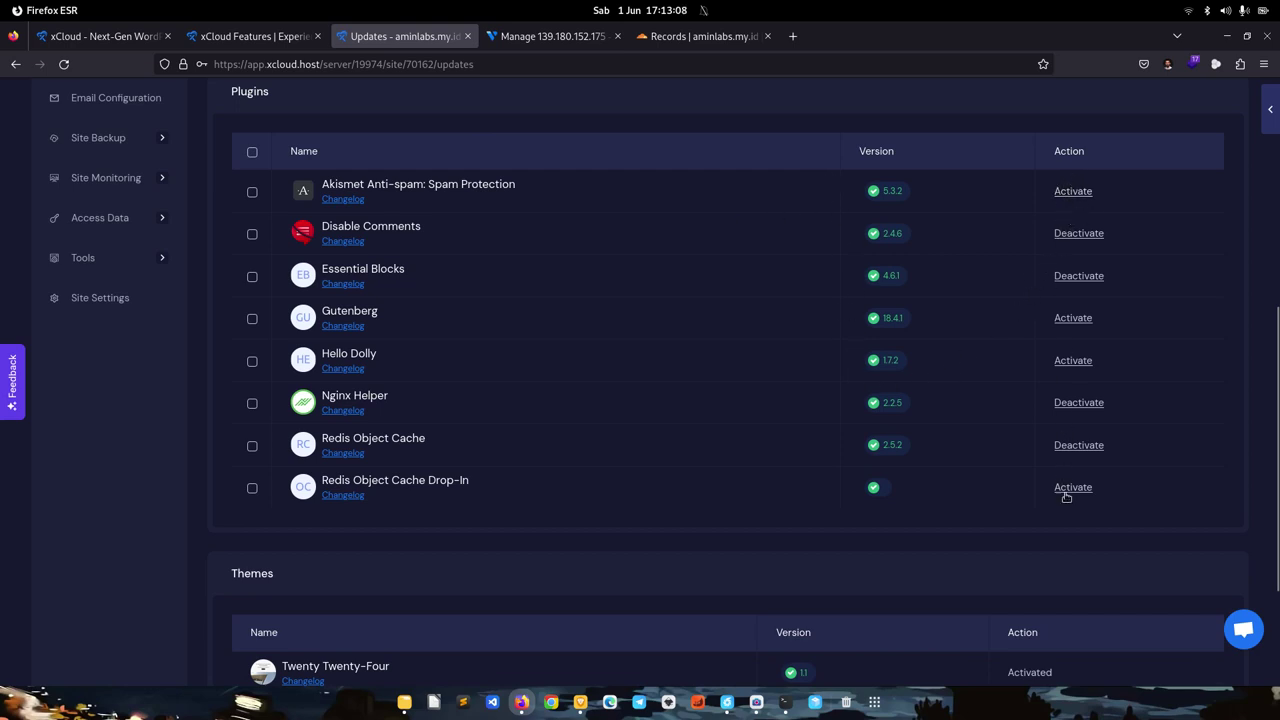
scroll(978, 317, down, 4)
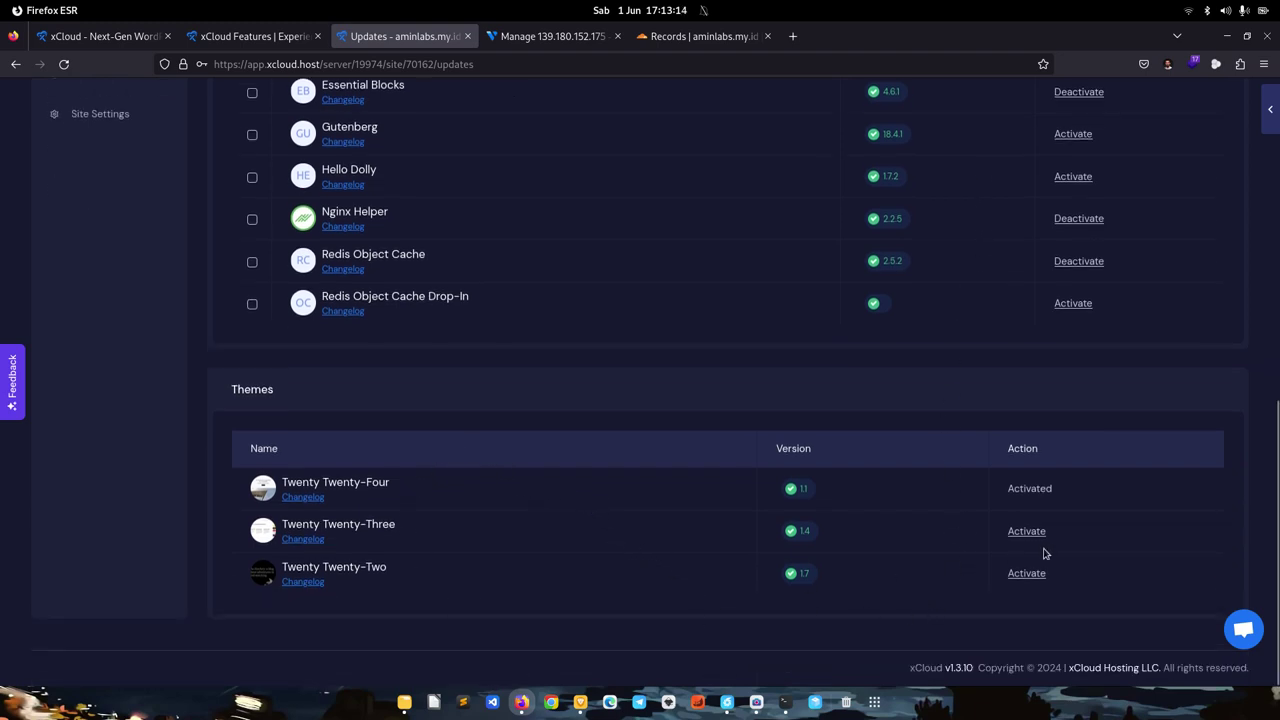
scroll(495, 552, up, 10)
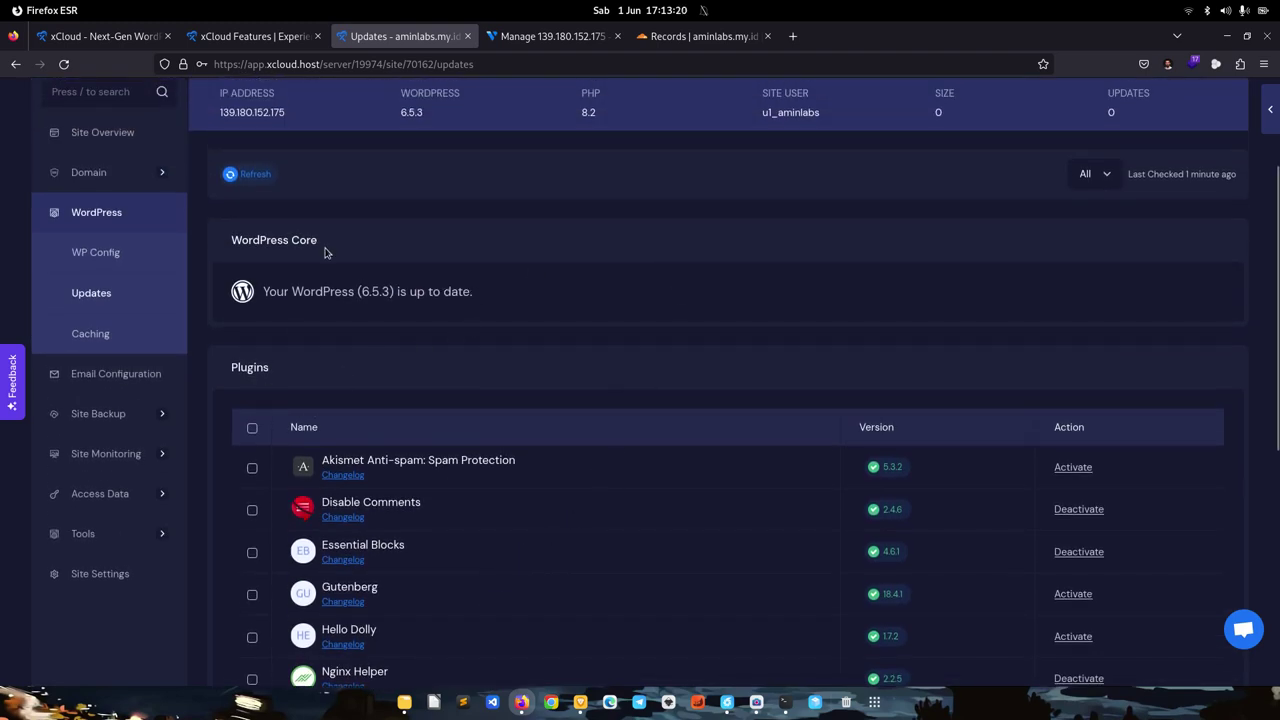
Step: Try to open the site's previous backups, and look over the Bills & Payment page before returning to the site's updates
mouse_move(115, 426)
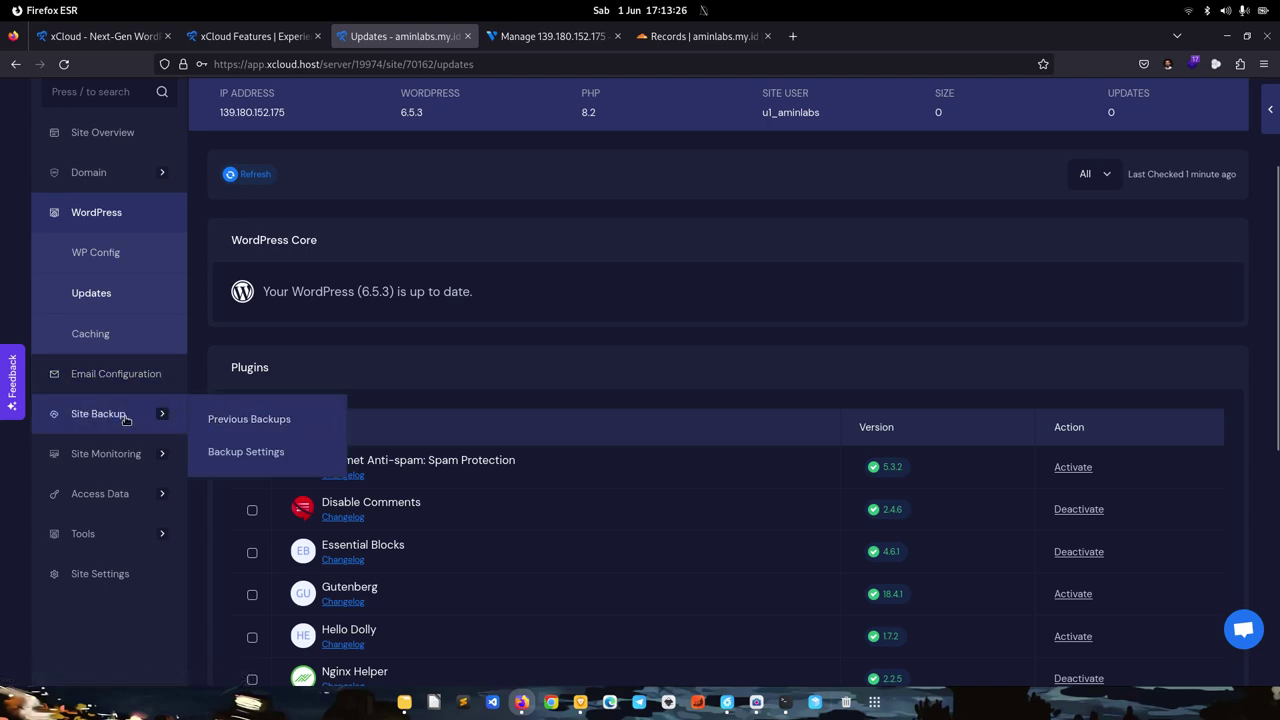
click(228, 424)
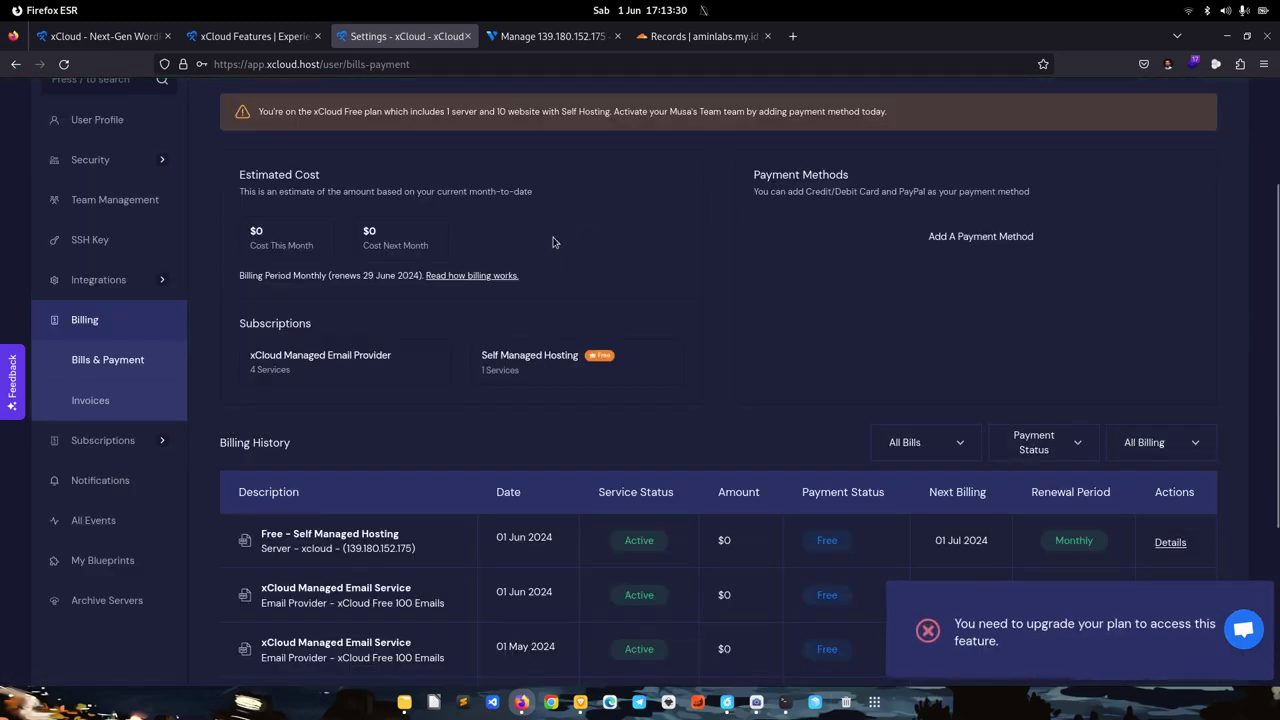
scroll(551, 240, up, 3)
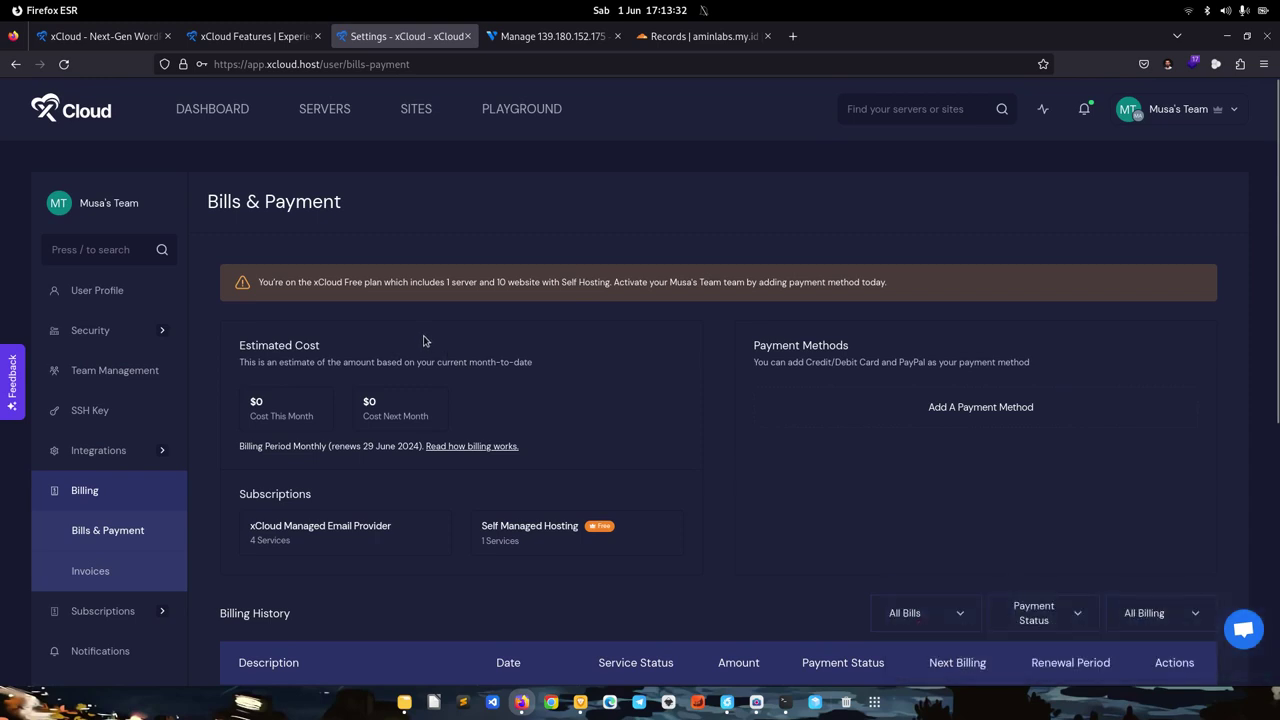
scroll(687, 252, down, 3)
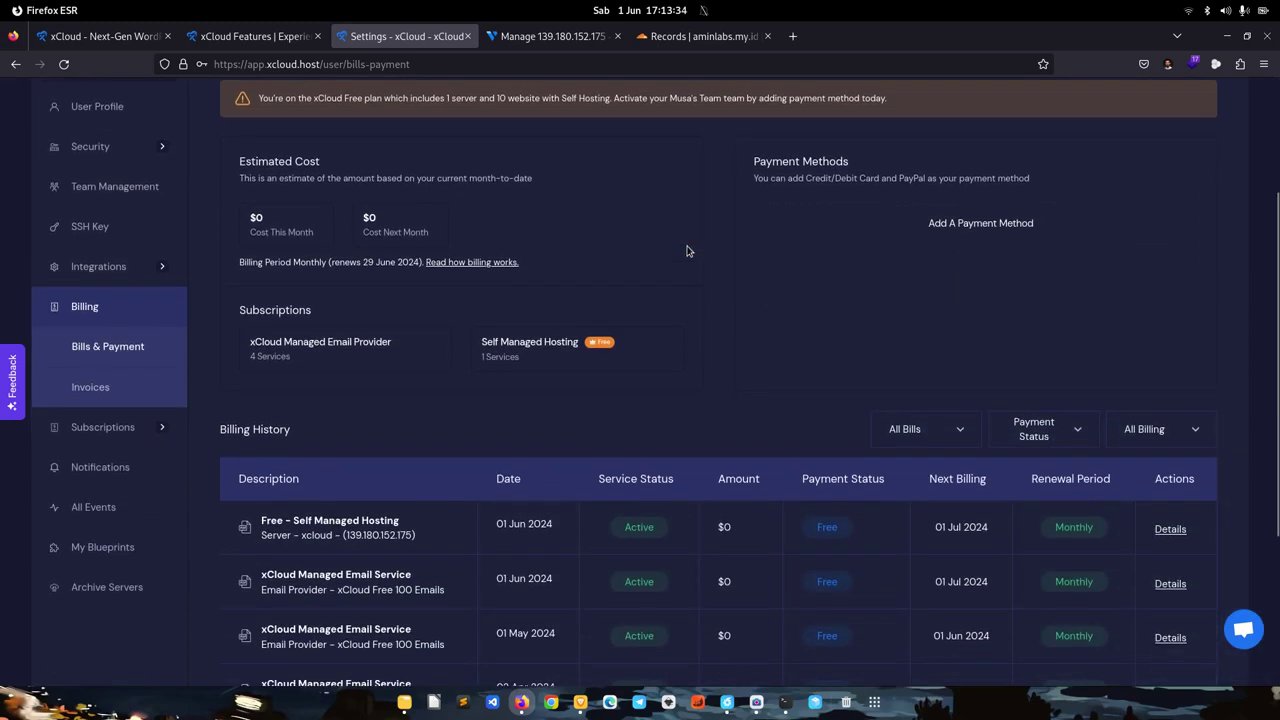
scroll(647, 269, up, 2)
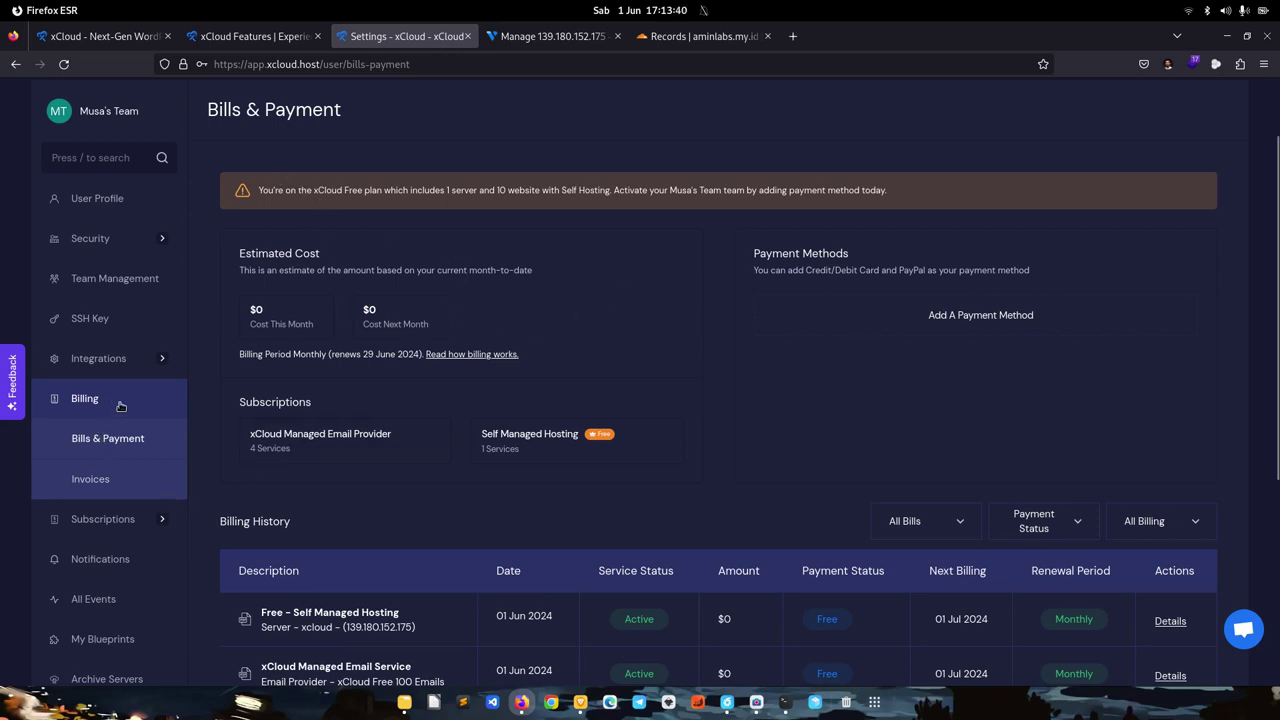
mouse_move(120, 238)
scroll(345, 430, down, 3)
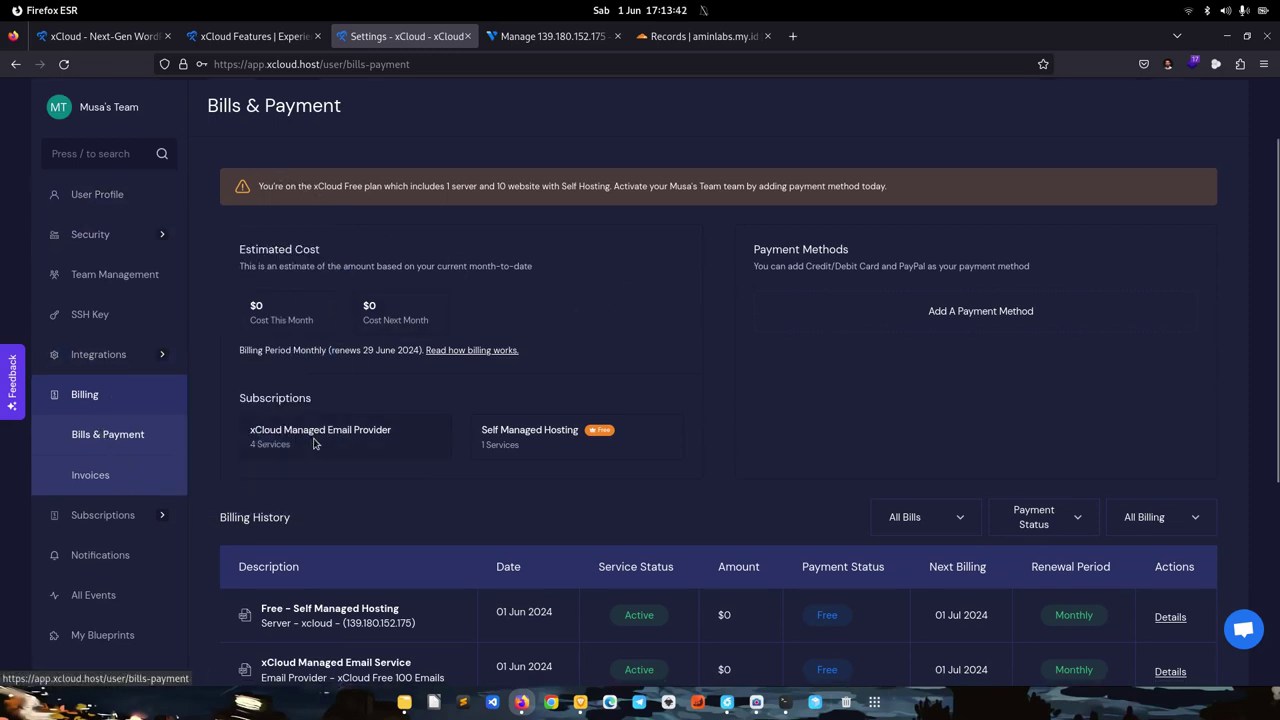
scroll(345, 410, up, 5)
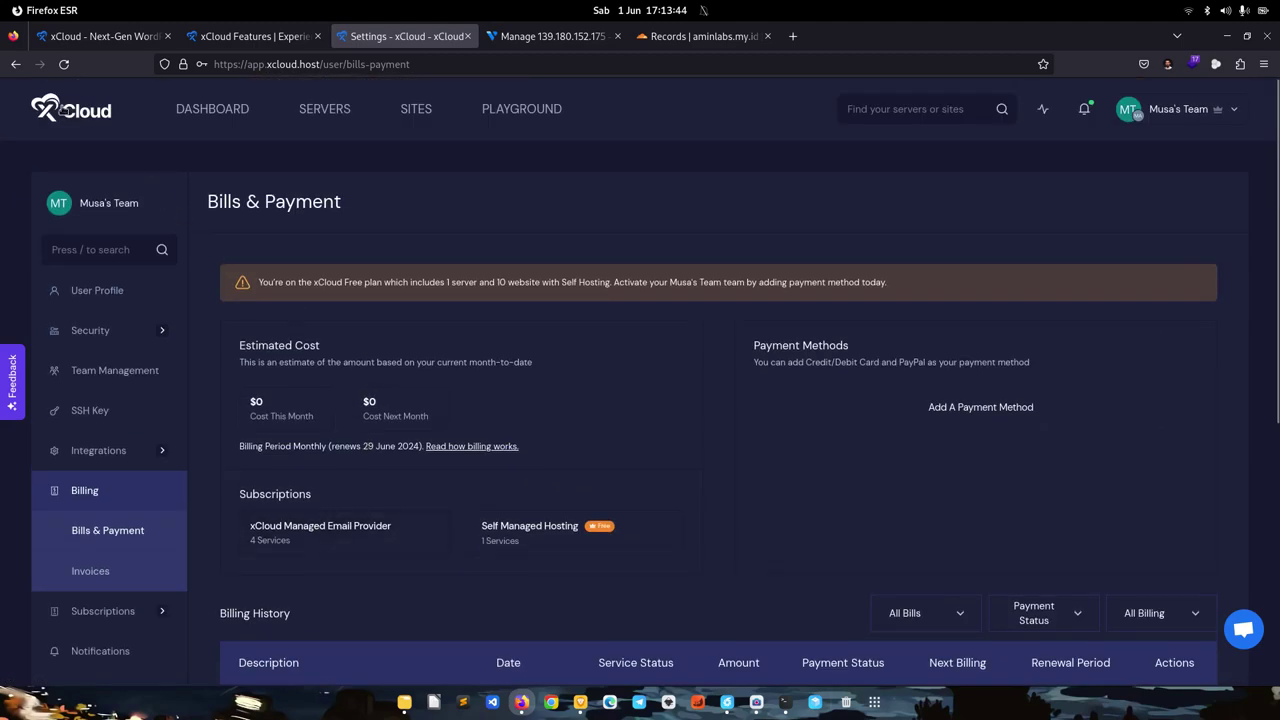
click(15, 63)
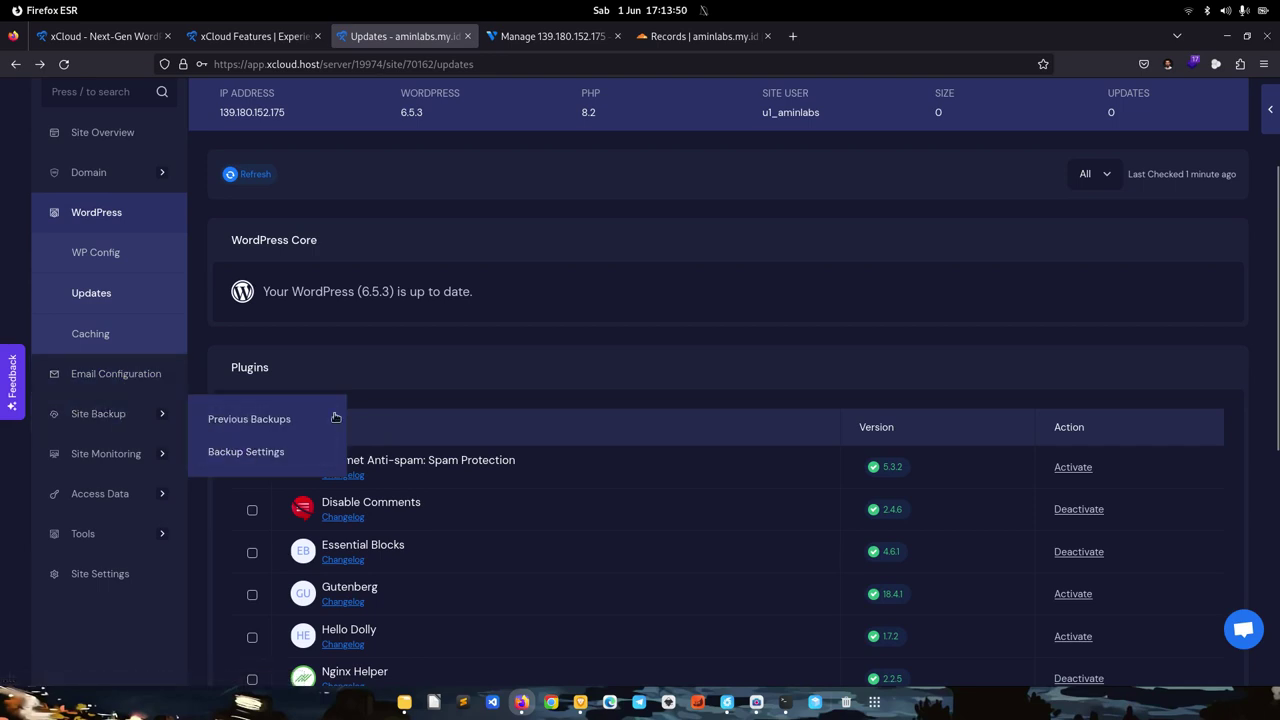
Step: Examine the site's SSH/sFTP access details, including the authentication options and the database connection URL
scroll(463, 349, up, 3)
scroll(397, 363, down, 3)
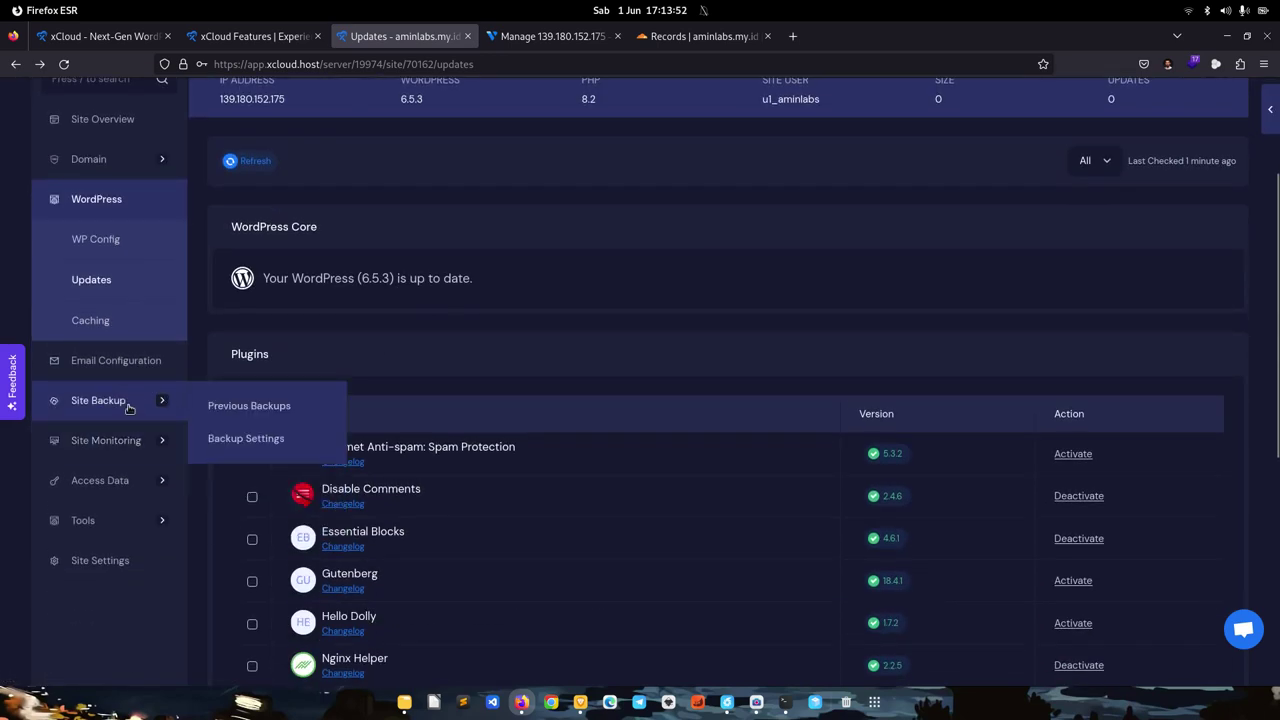
mouse_move(115, 450)
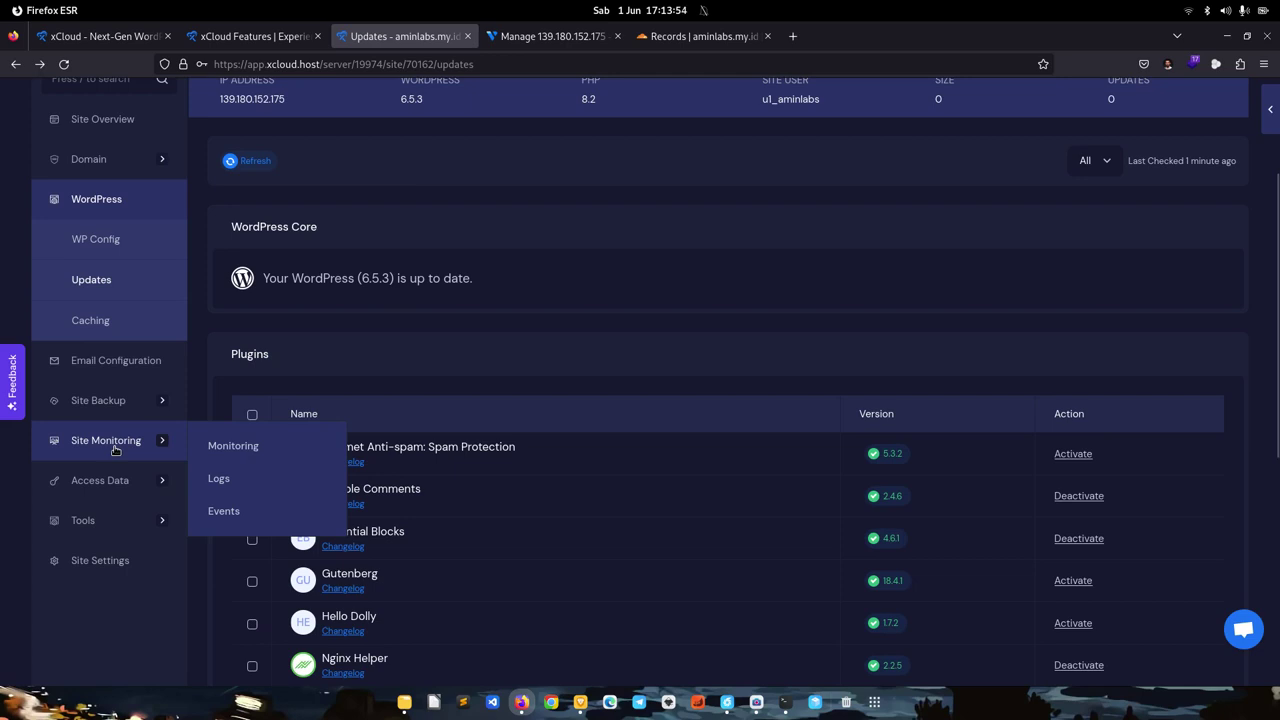
mouse_move(117, 481)
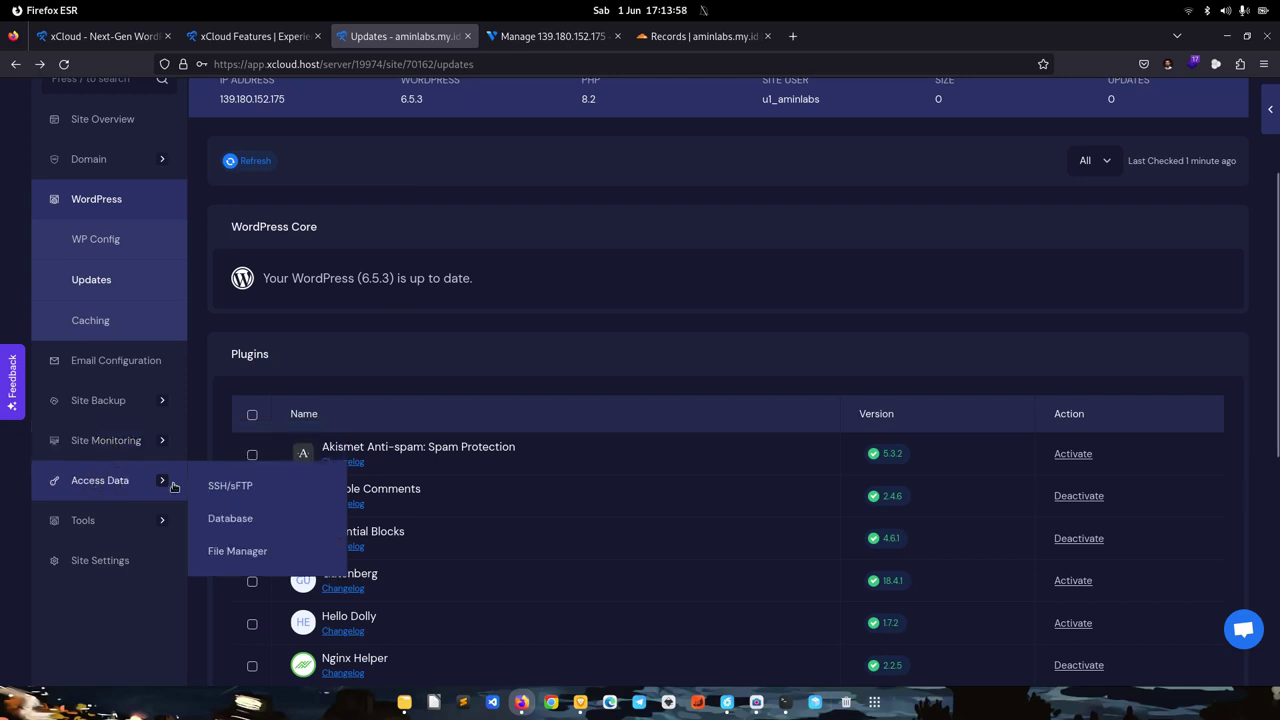
click(246, 488)
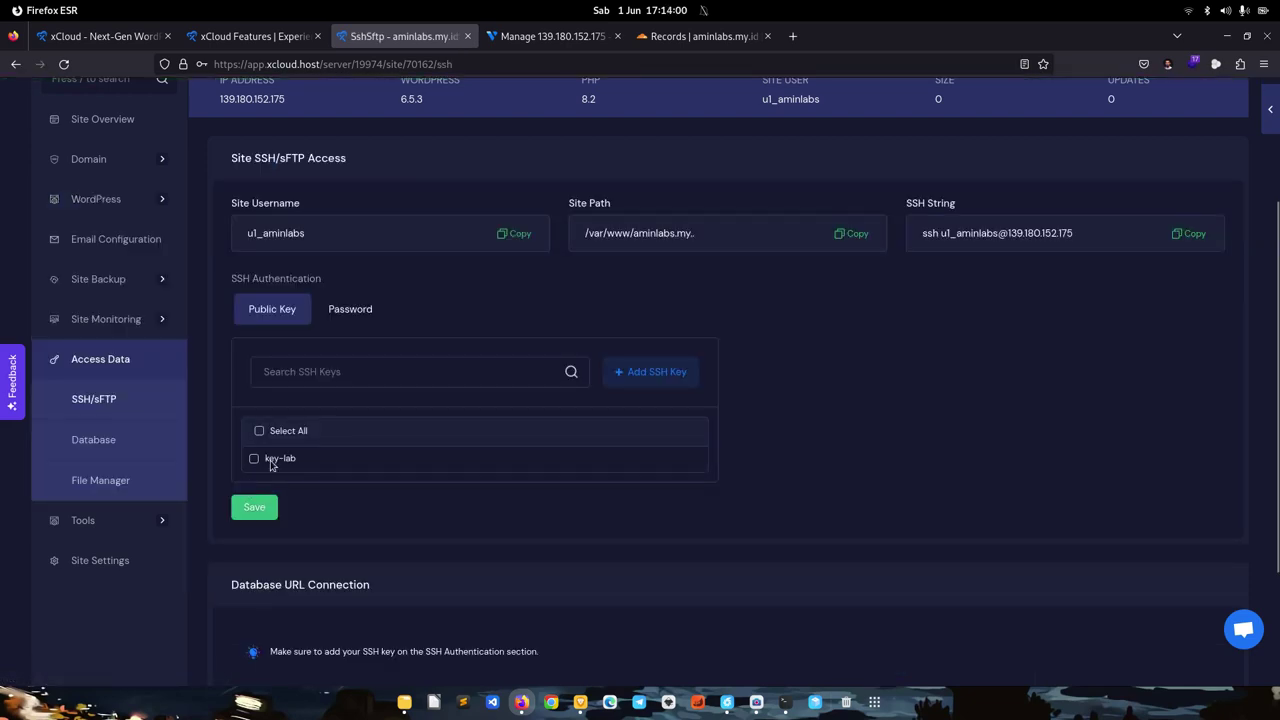
scroll(870, 367, up, 2)
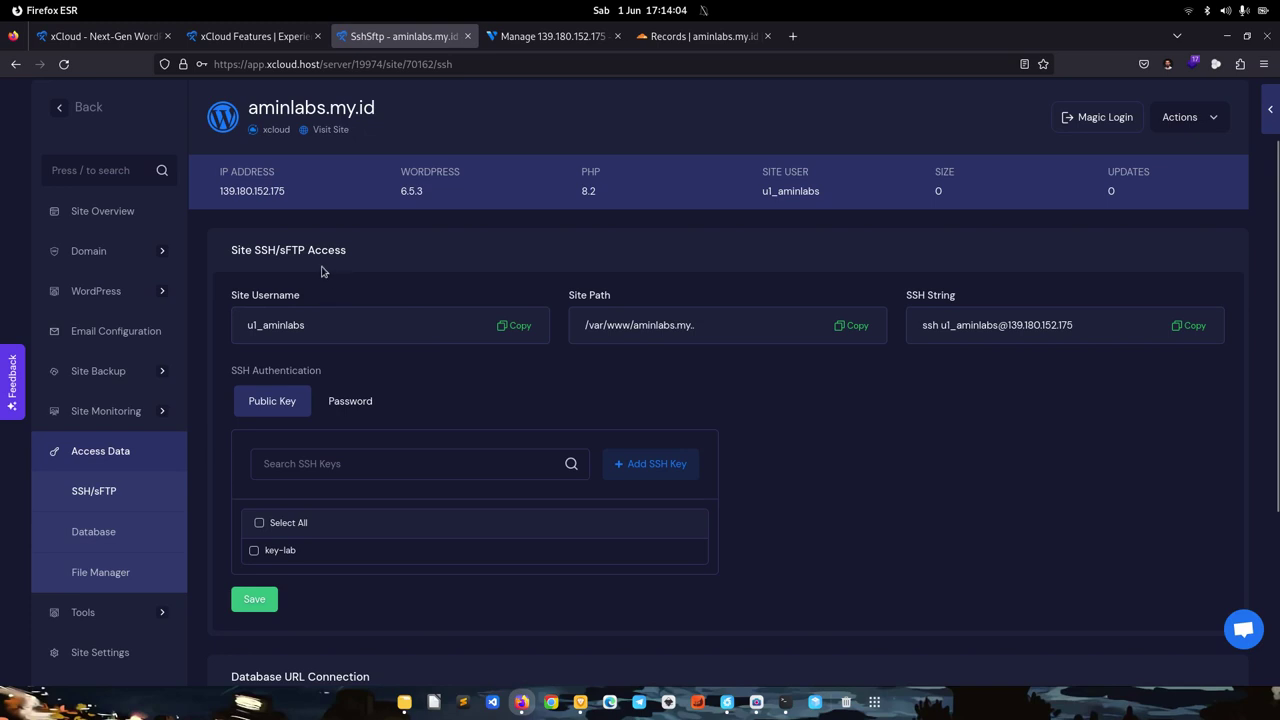
scroll(360, 252, down, 4)
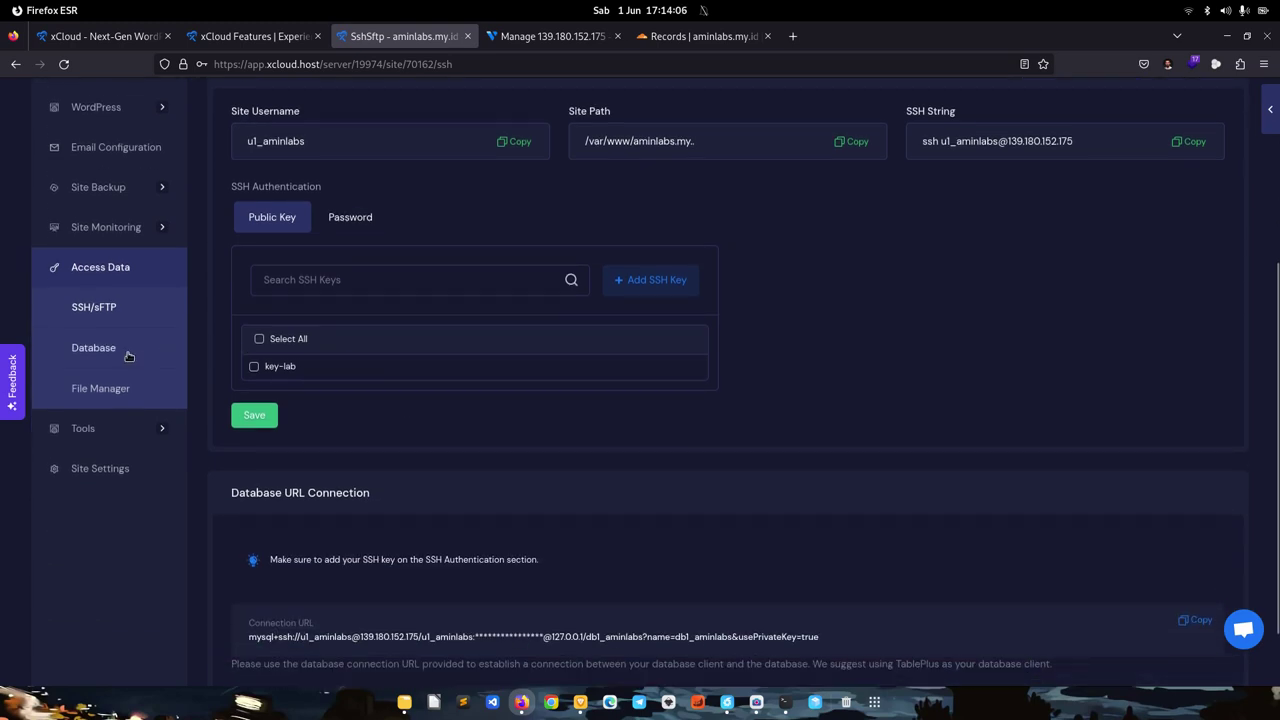
Step: View the site's Adminer database manager page and its Tiny File Manager page without enabling either tool
click(103, 351)
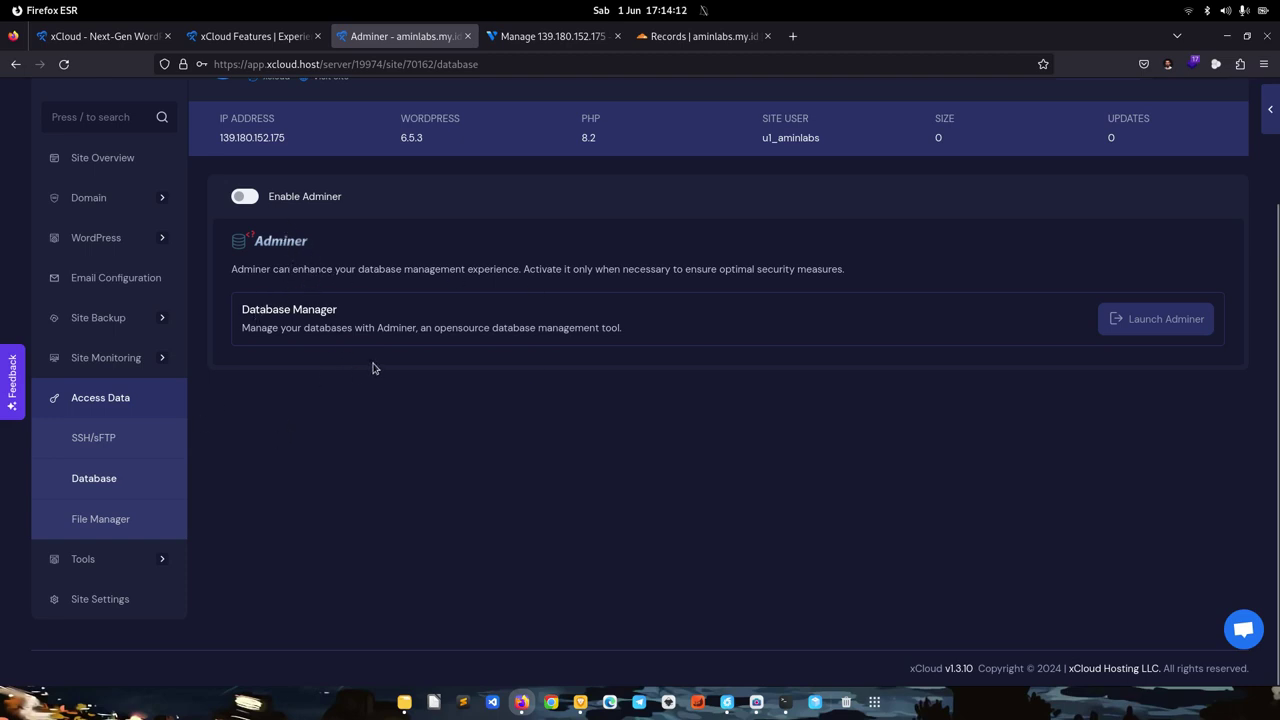
scroll(373, 368, up, 2)
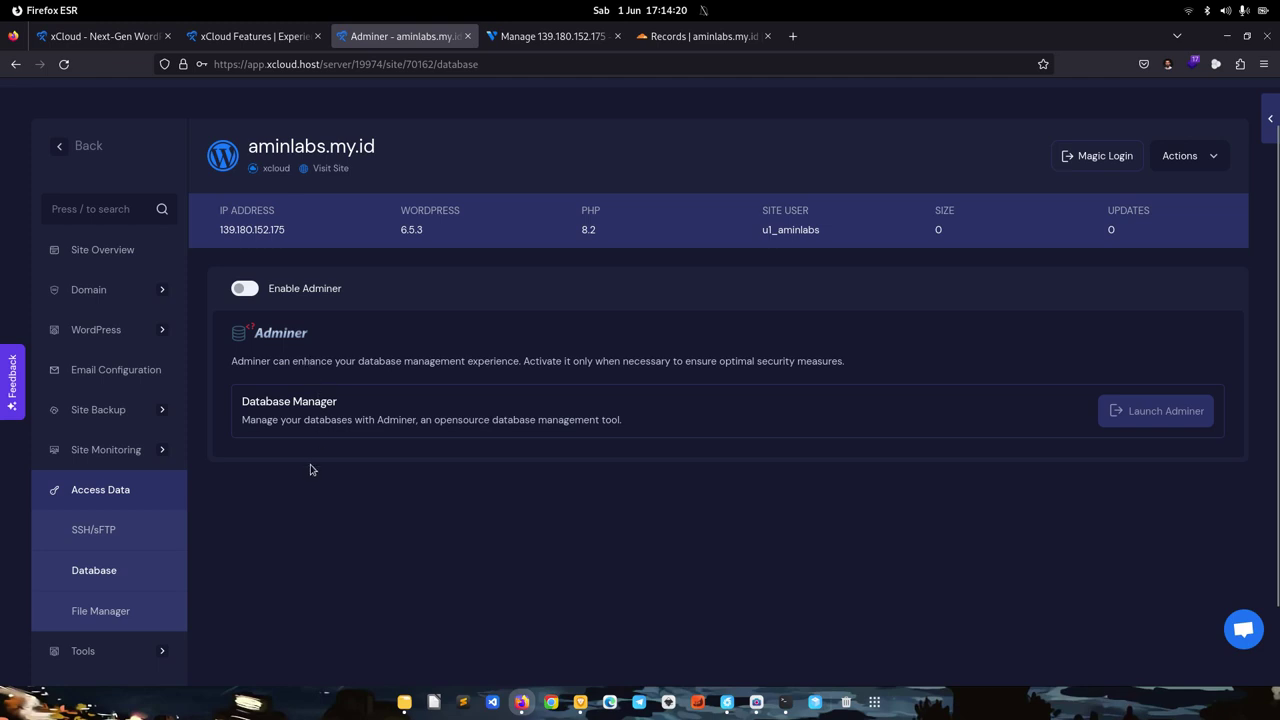
scroll(315, 472, down, 2)
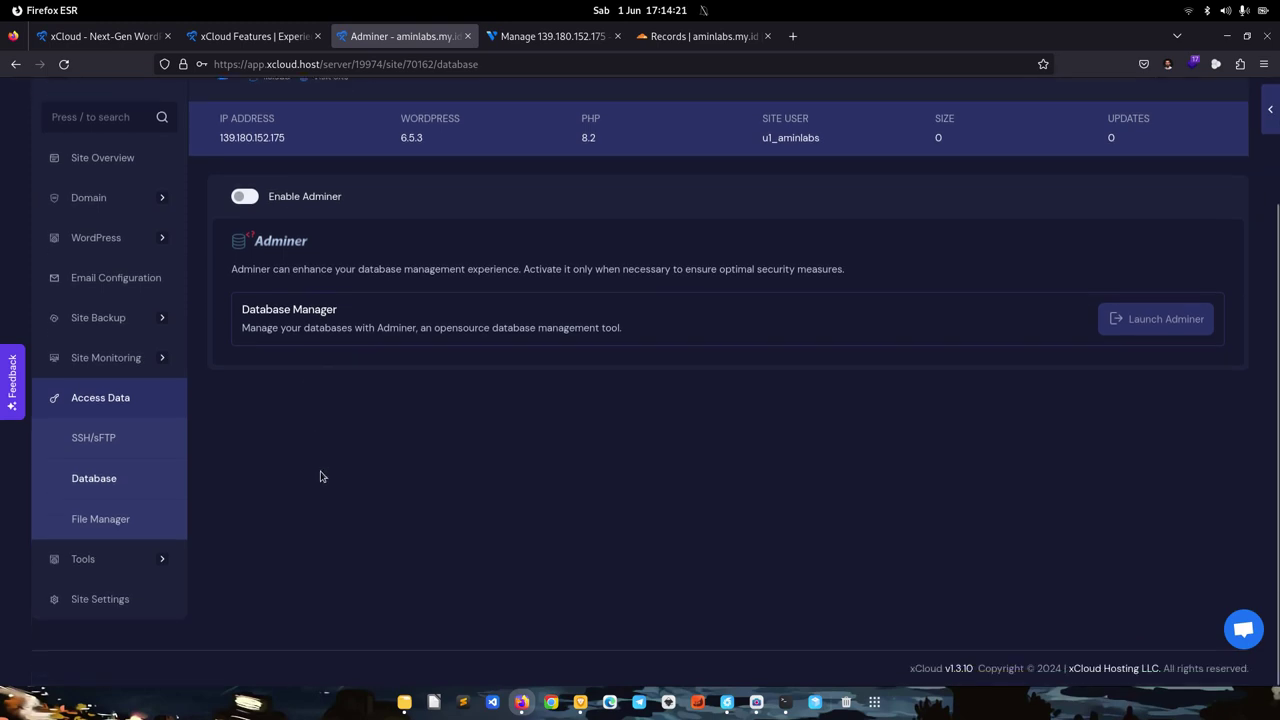
click(101, 521)
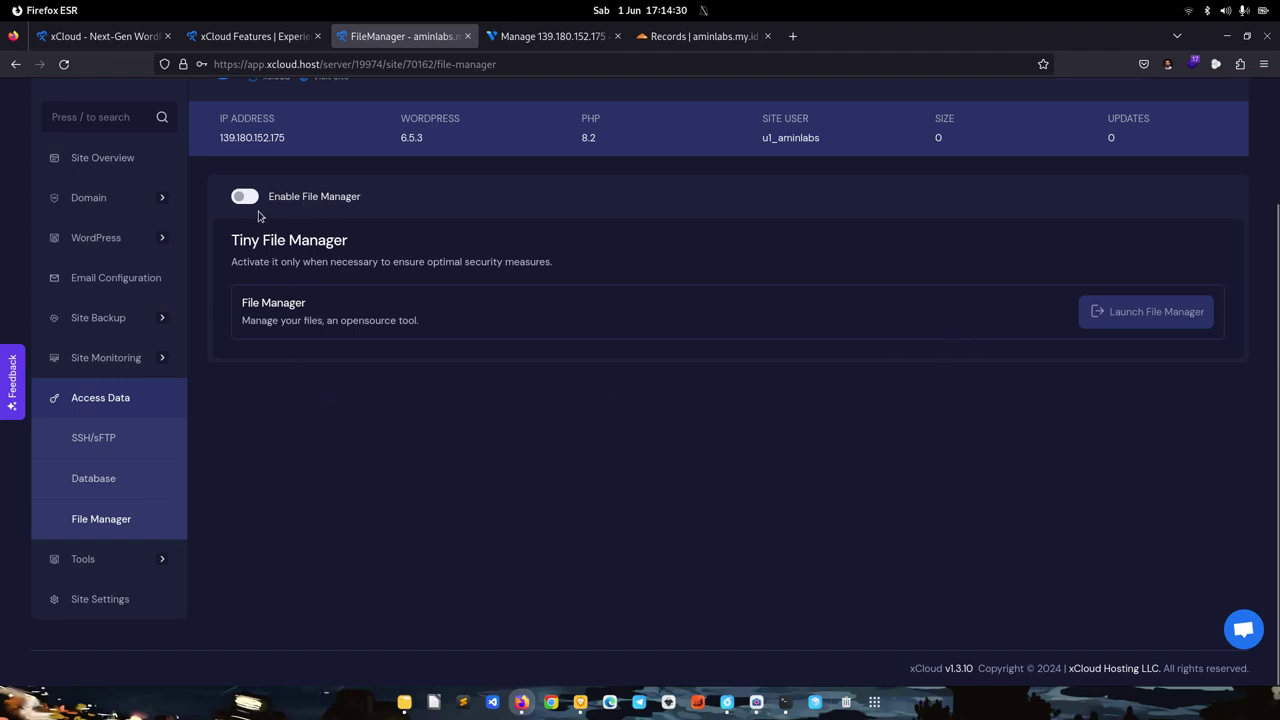
Step: Open the site's Nginx and Security settings to check the firewall, XML-RPC and X-Frame-Options switches
mouse_move(80, 565)
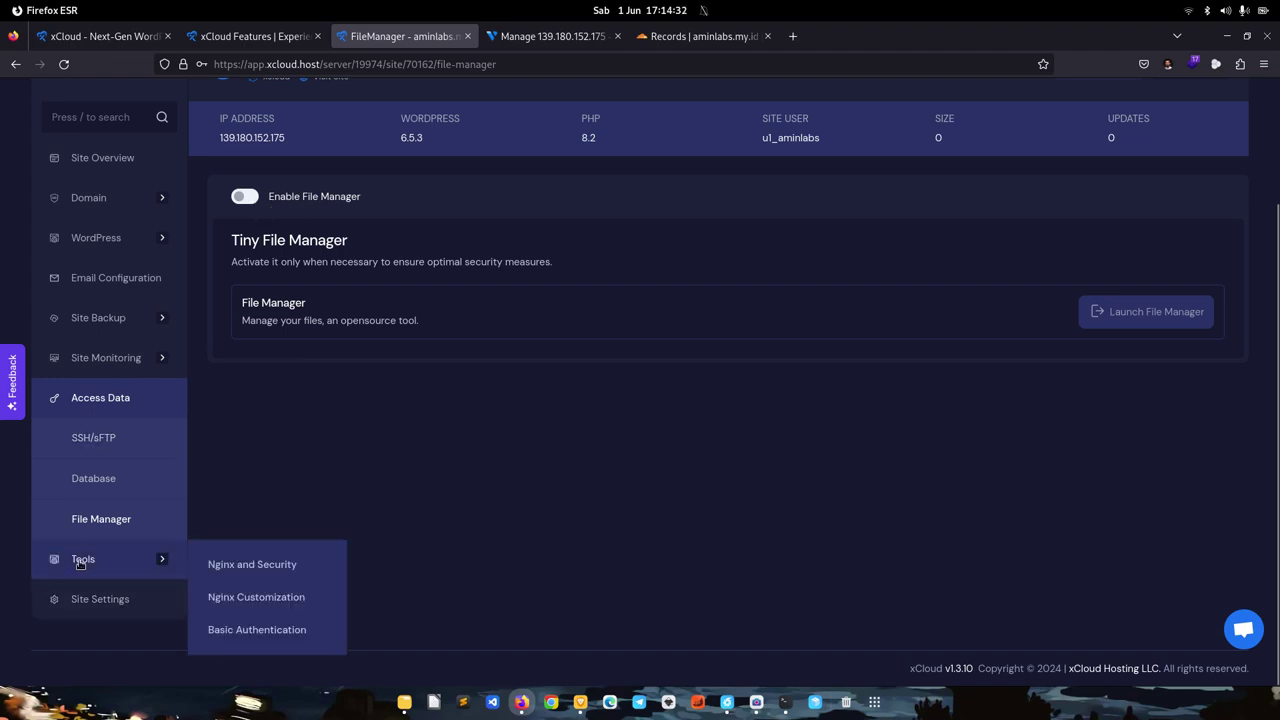
click(270, 568)
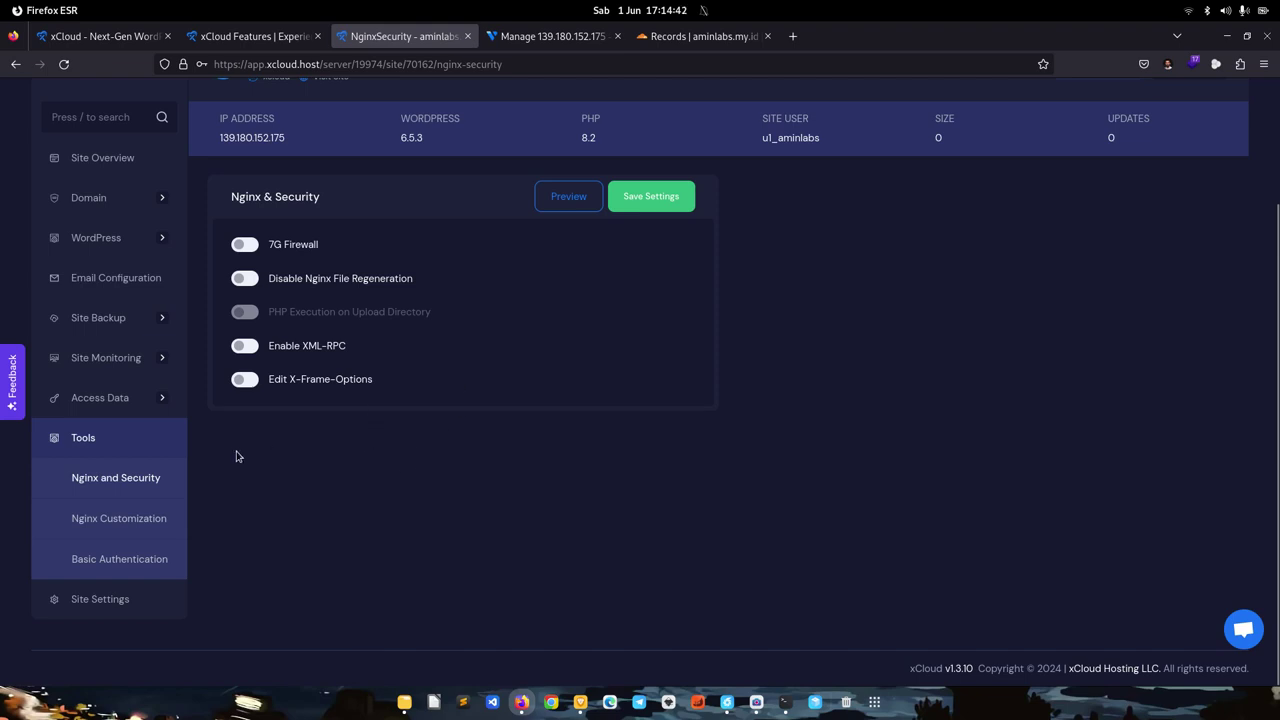
Step: Look over the site's Nginx Customization page and new configuration form, leave the form without saving, and view the Basic Authentication page
click(130, 521)
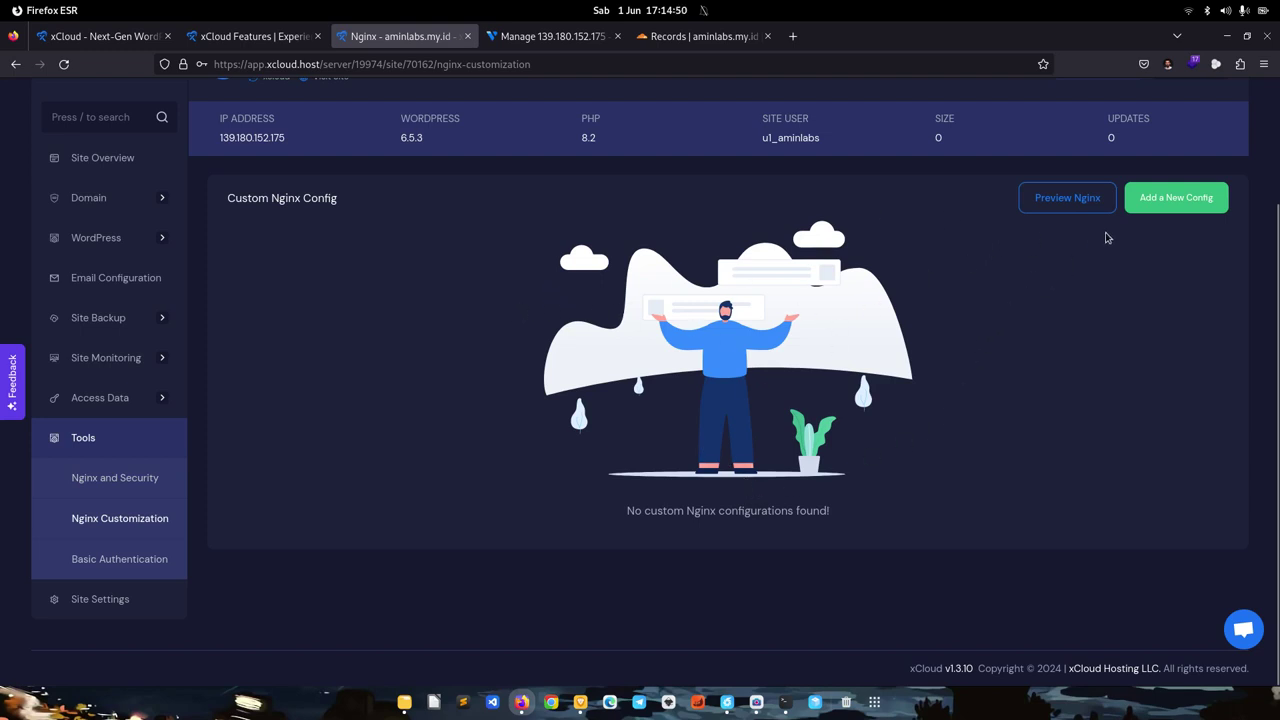
click(1164, 202)
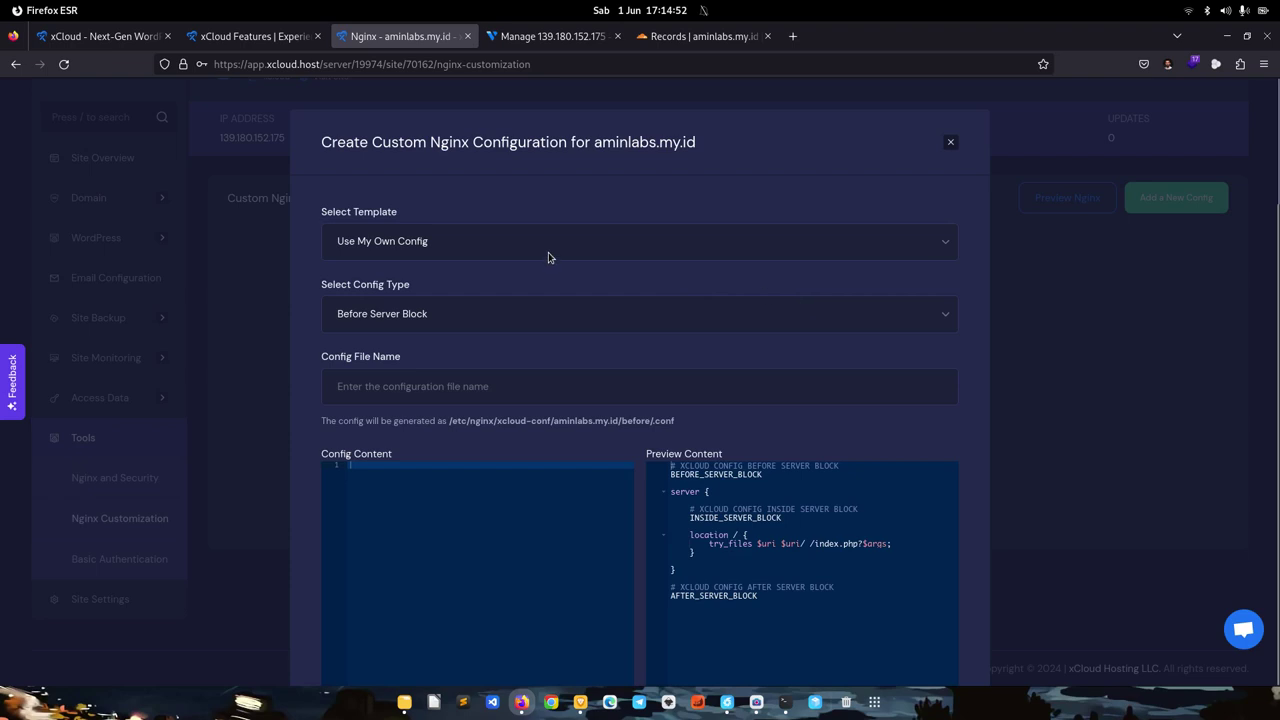
scroll(714, 316, down, 2)
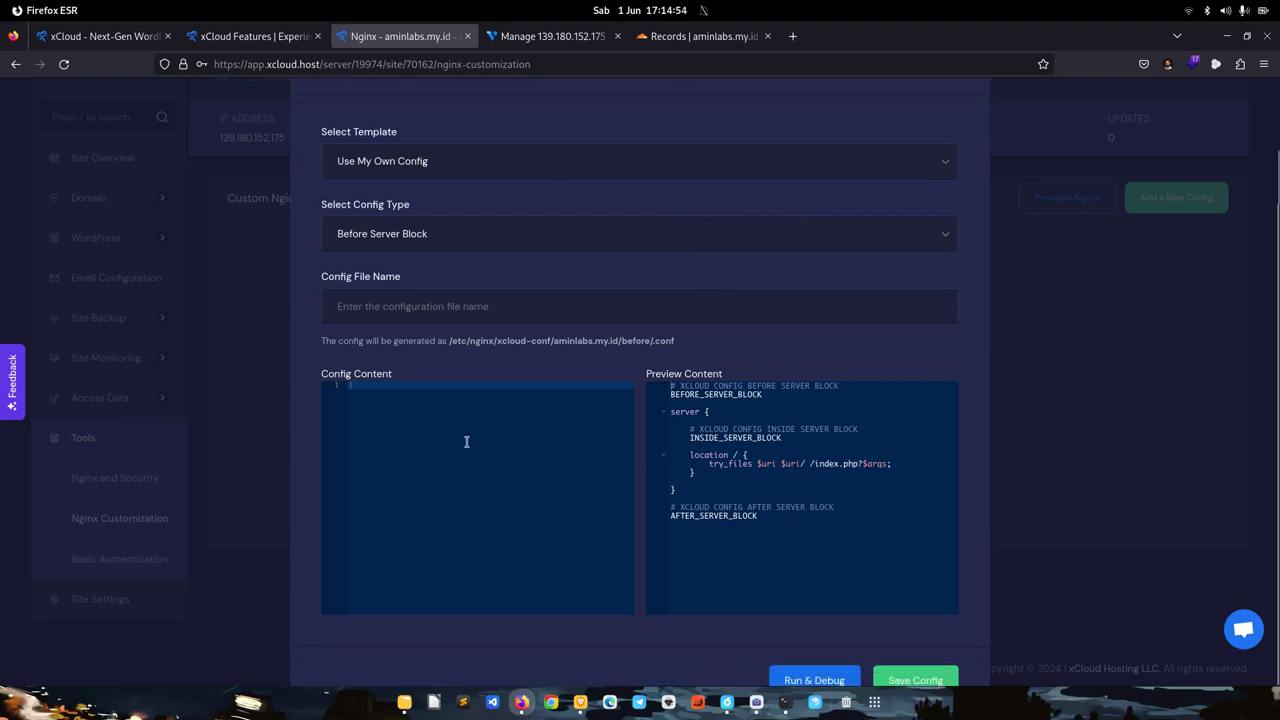
scroll(466, 441, up, 2)
click(1061, 419)
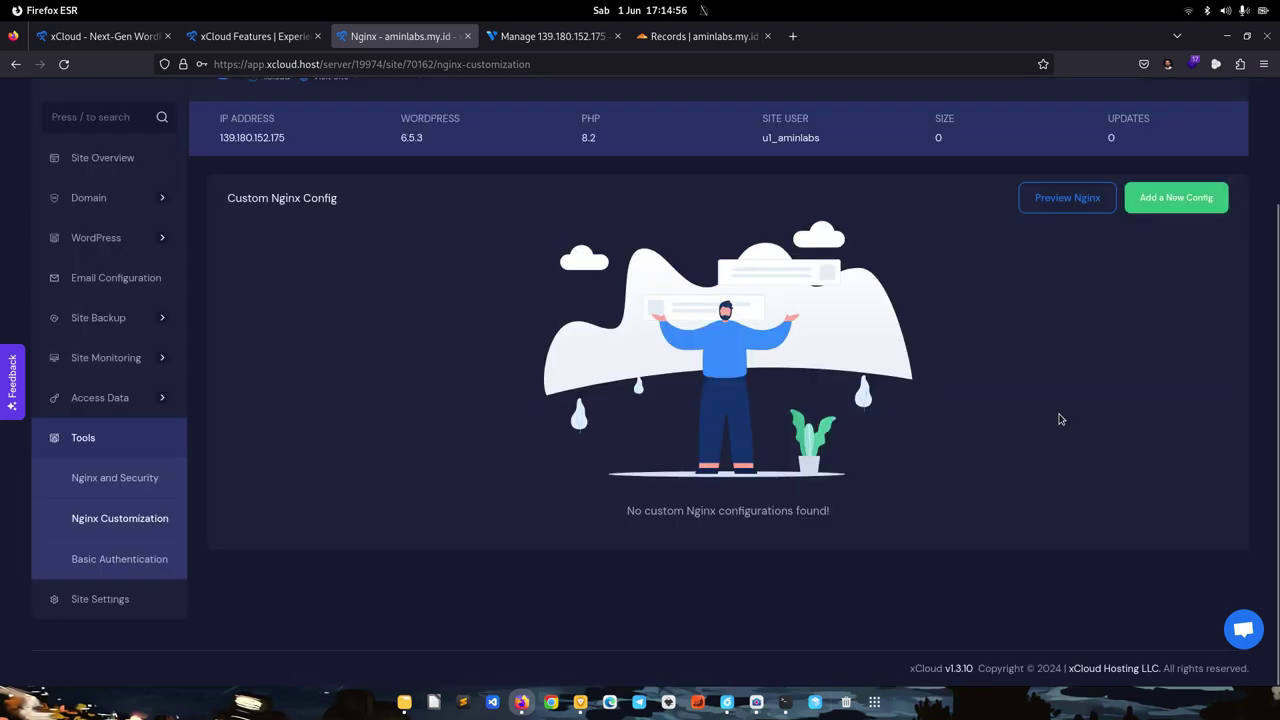
click(137, 560)
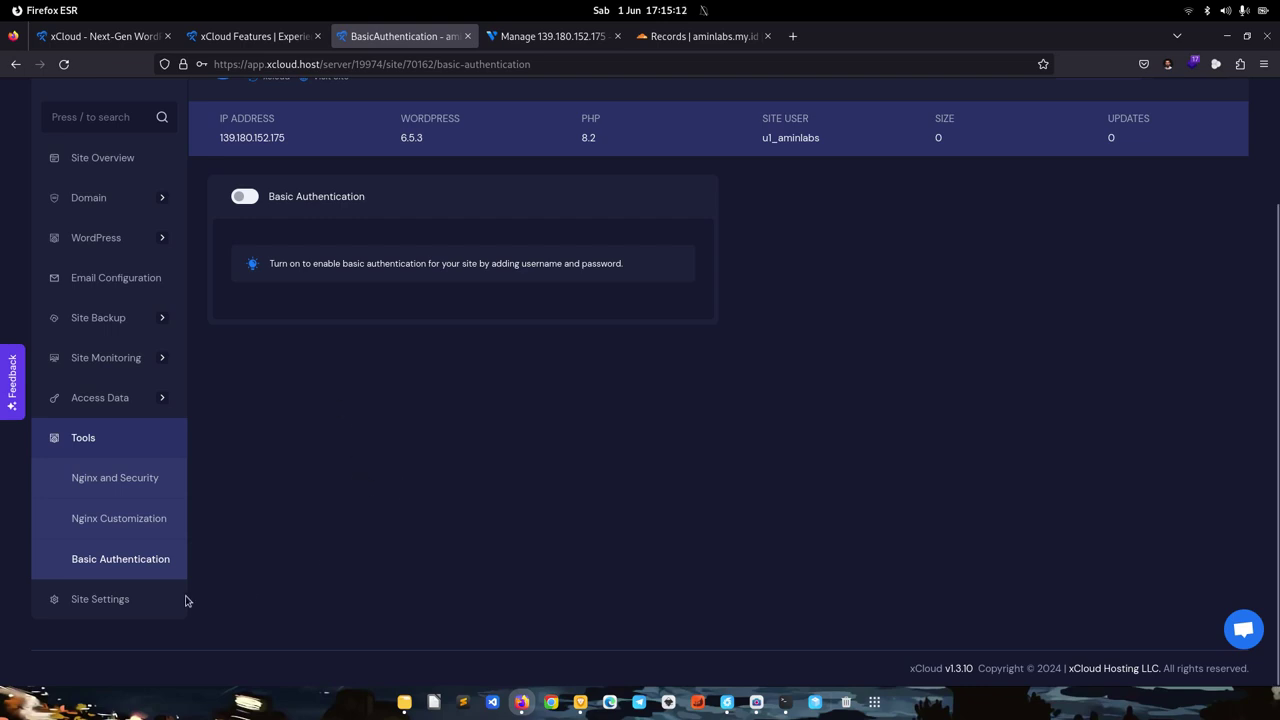
Step: Open the site's settings and examine the PHP settings together with the WP-Cron and xCloud-Cron options
click(121, 599)
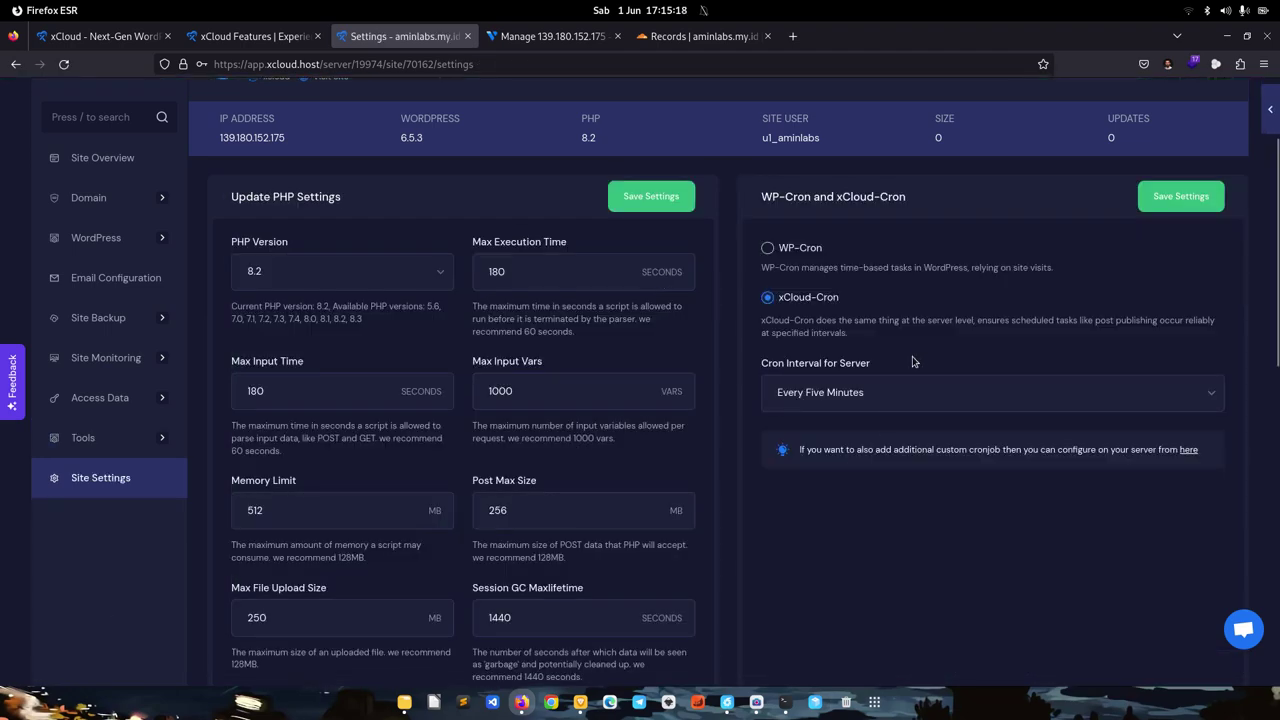
scroll(908, 400, down, 3)
scroll(880, 377, up, 3)
scroll(489, 391, down, 1)
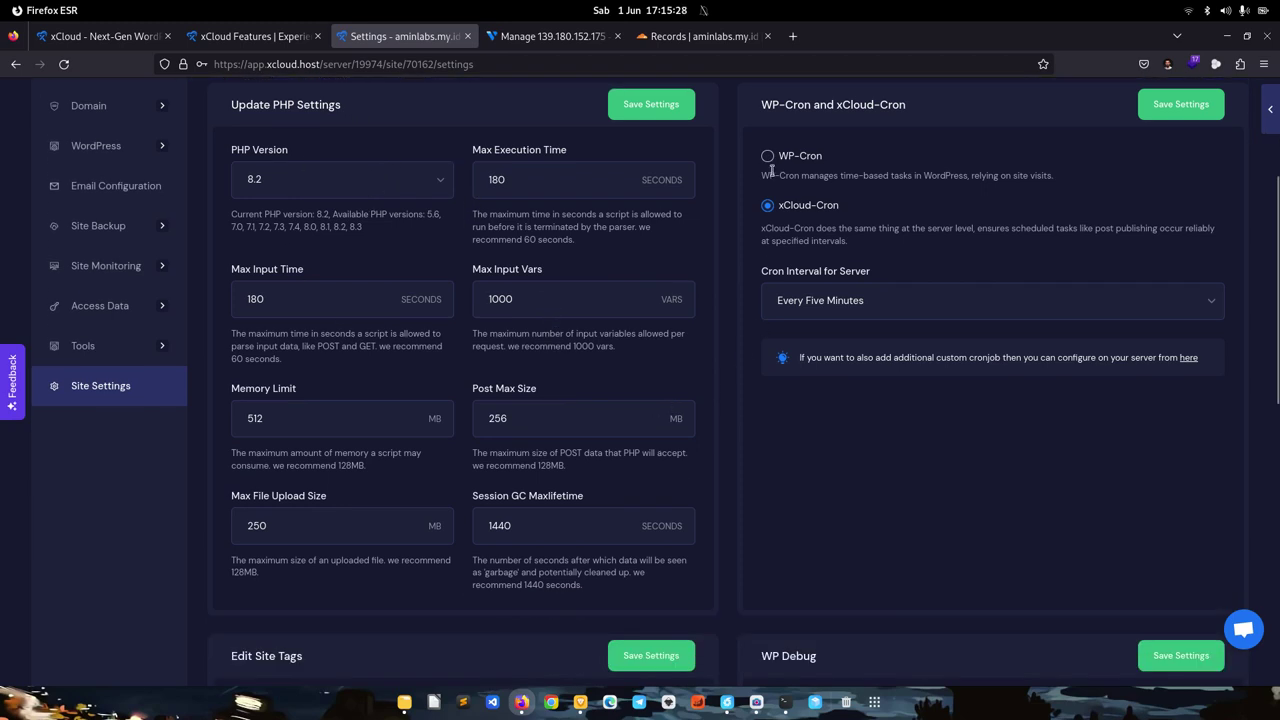
Step: Review the site tags, WP Debug, Disable Site, Delete Site and Rescue Site settings, and return to the main dashboard
scroll(871, 320, down, 2)
scroll(867, 273, down, 2)
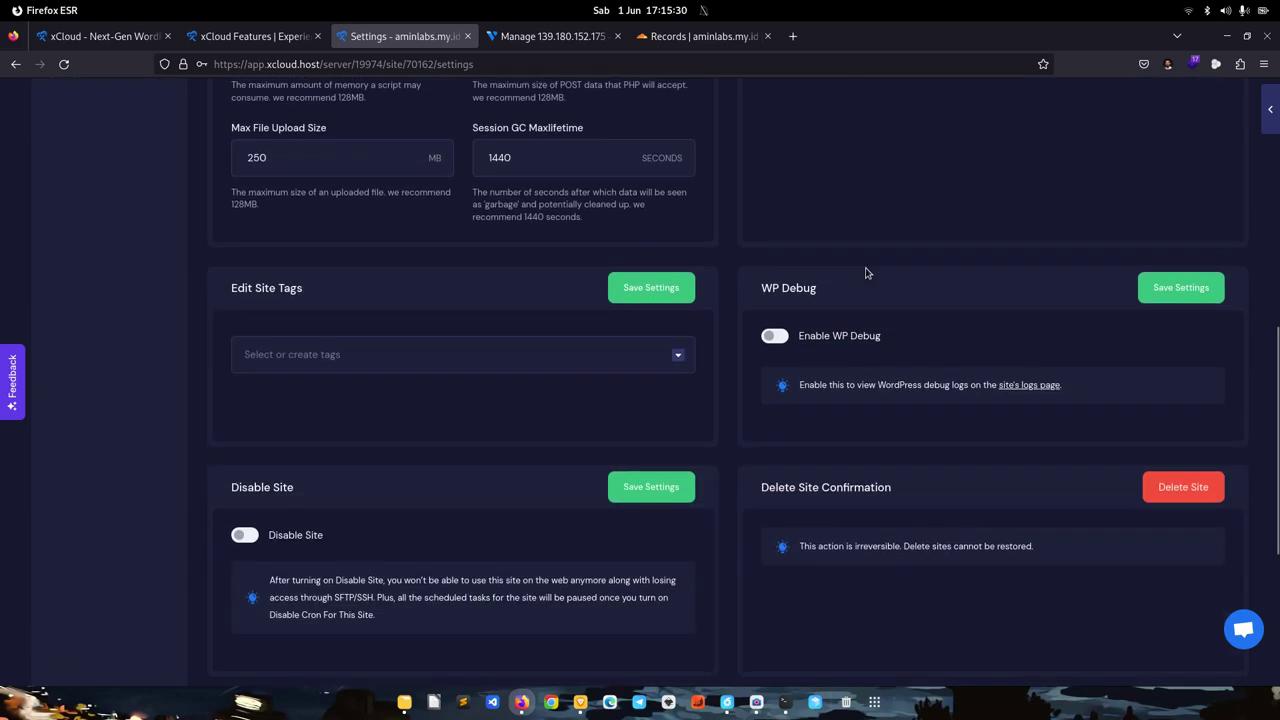
scroll(867, 307, down, 1)
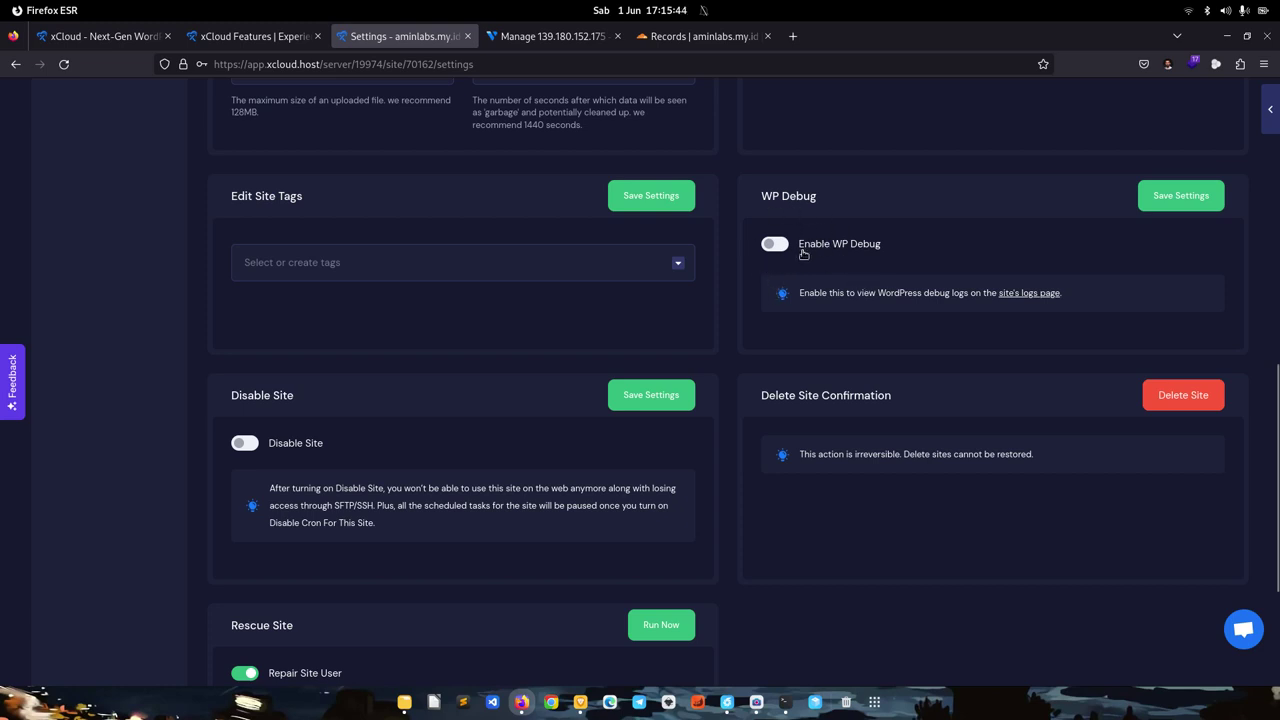
scroll(463, 316, down, 1)
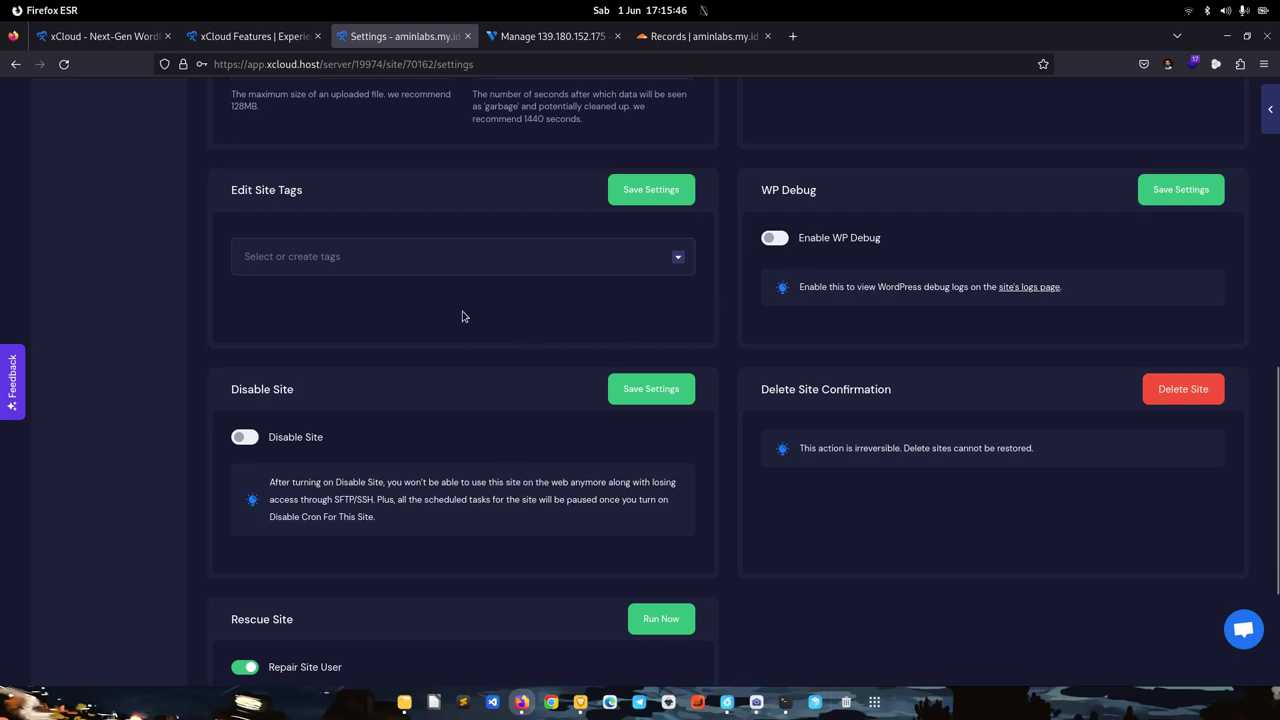
scroll(463, 316, down, 3)
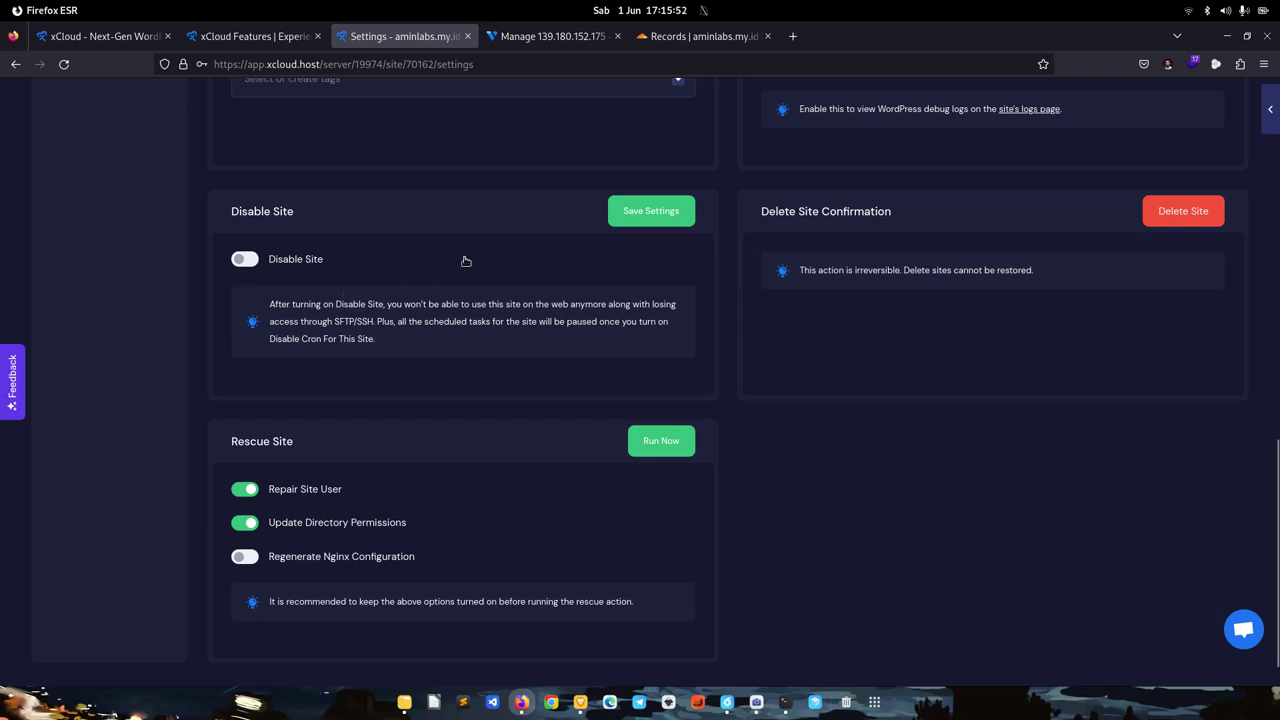
scroll(470, 260, down, 1)
scroll(431, 540, up, 5)
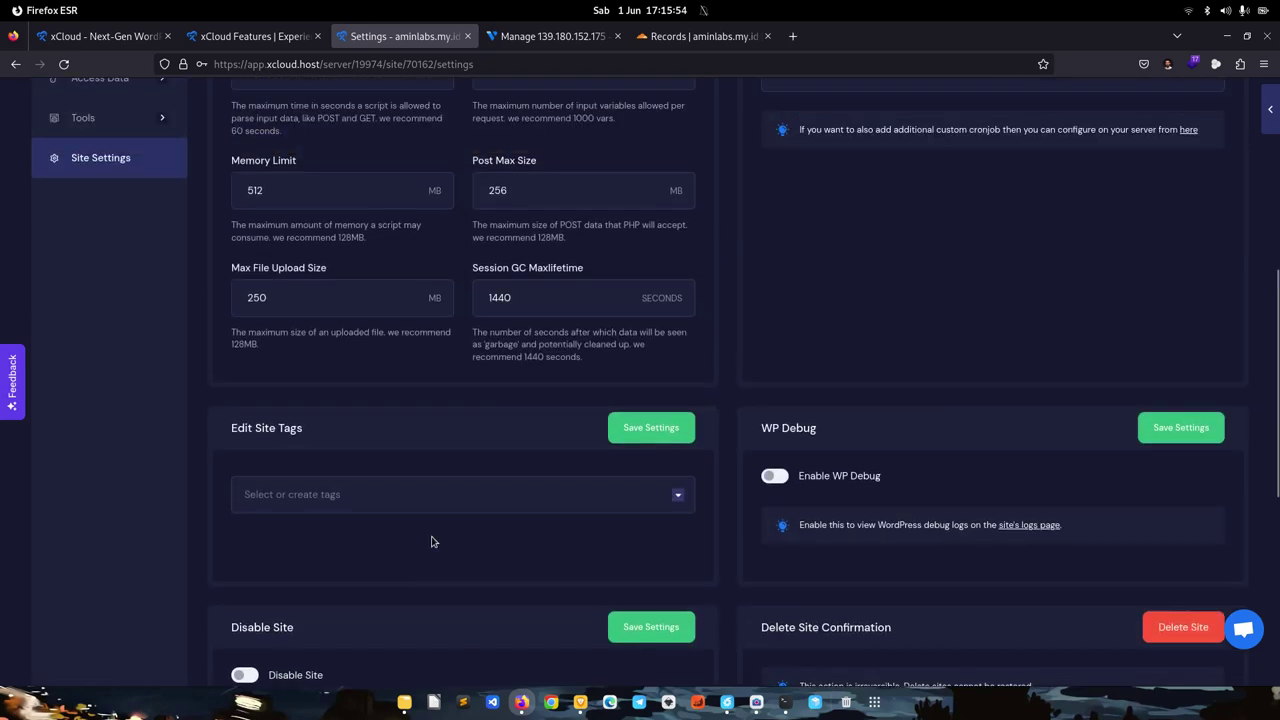
scroll(432, 541, up, 1)
scroll(431, 541, up, 4)
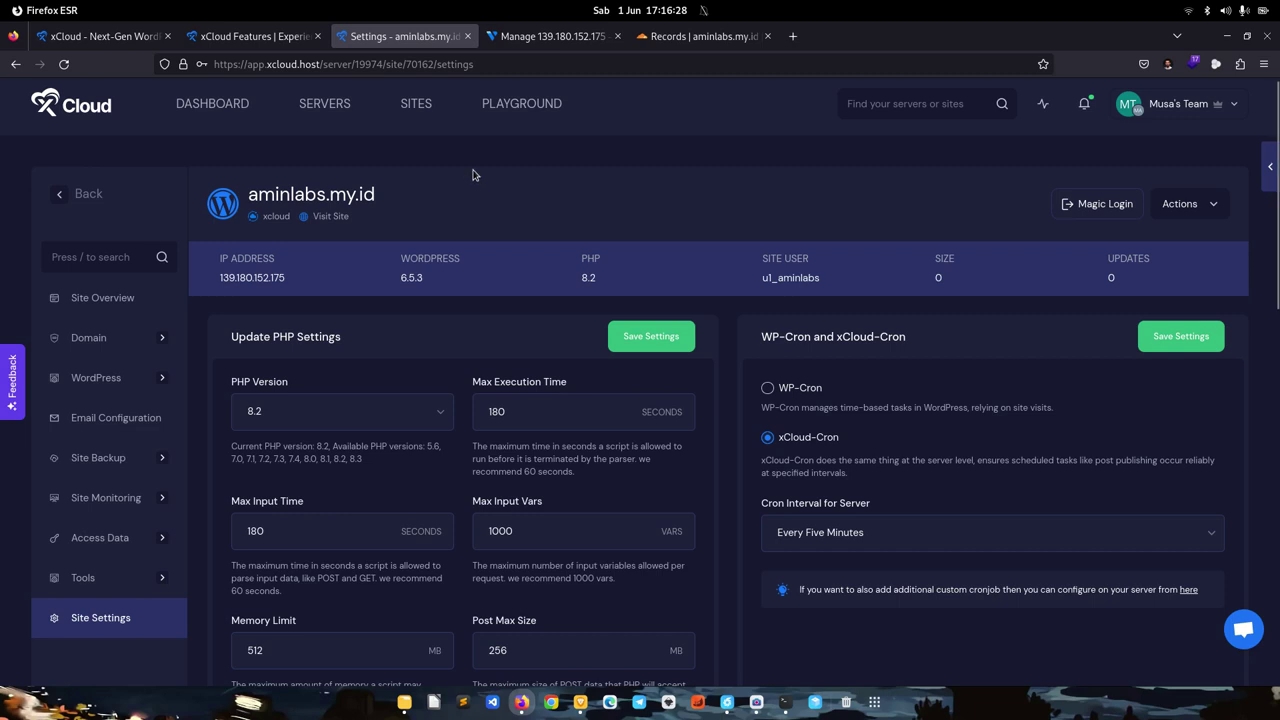
click(205, 107)
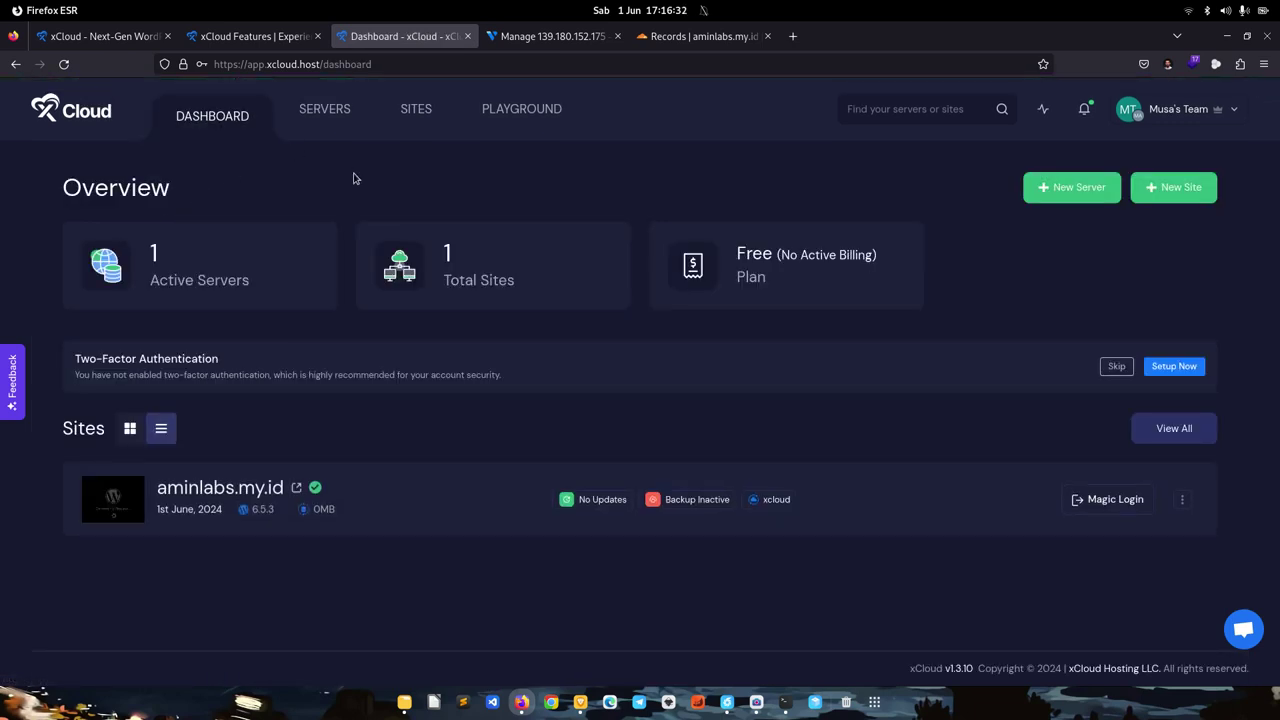